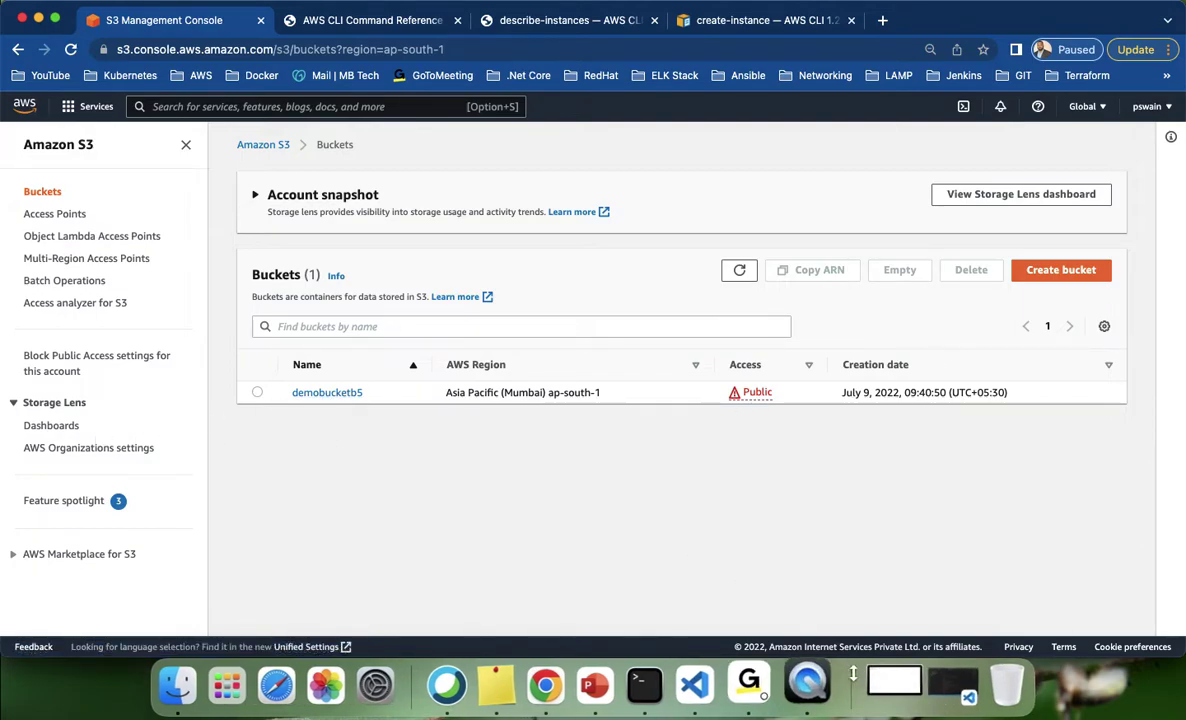
Switch to GoTo, share the entire screen with the meeting, and minimize the meetings window.
click(766, 684)
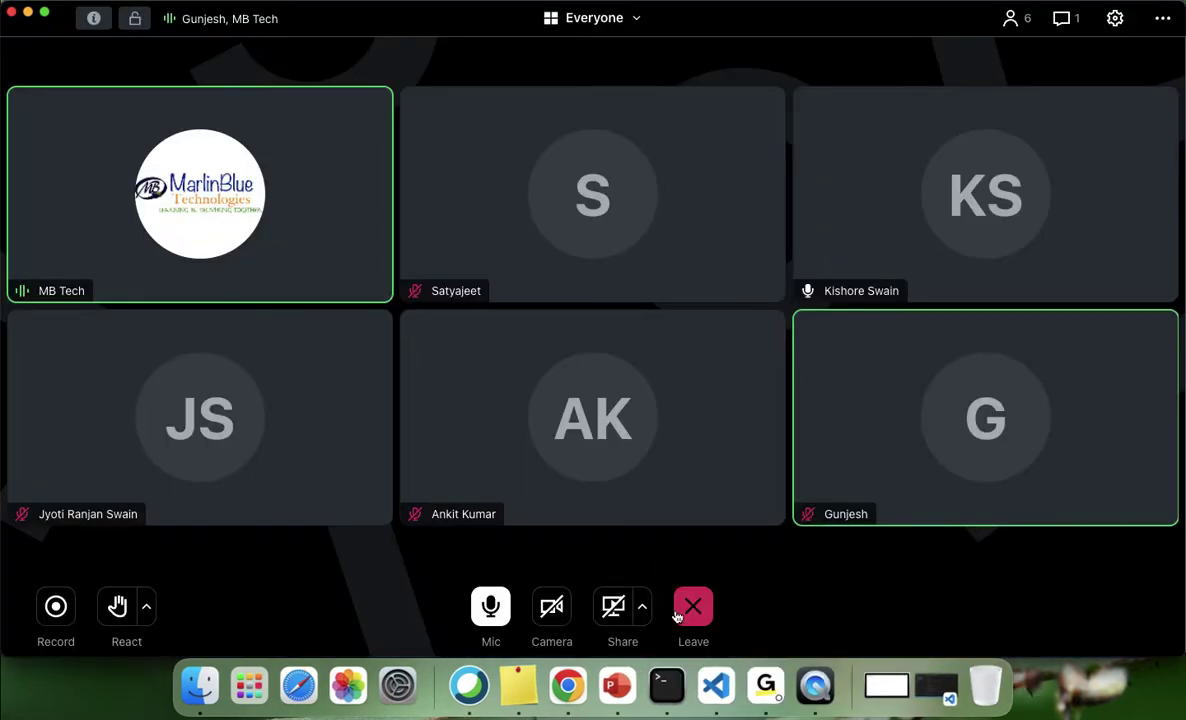
click(614, 608)
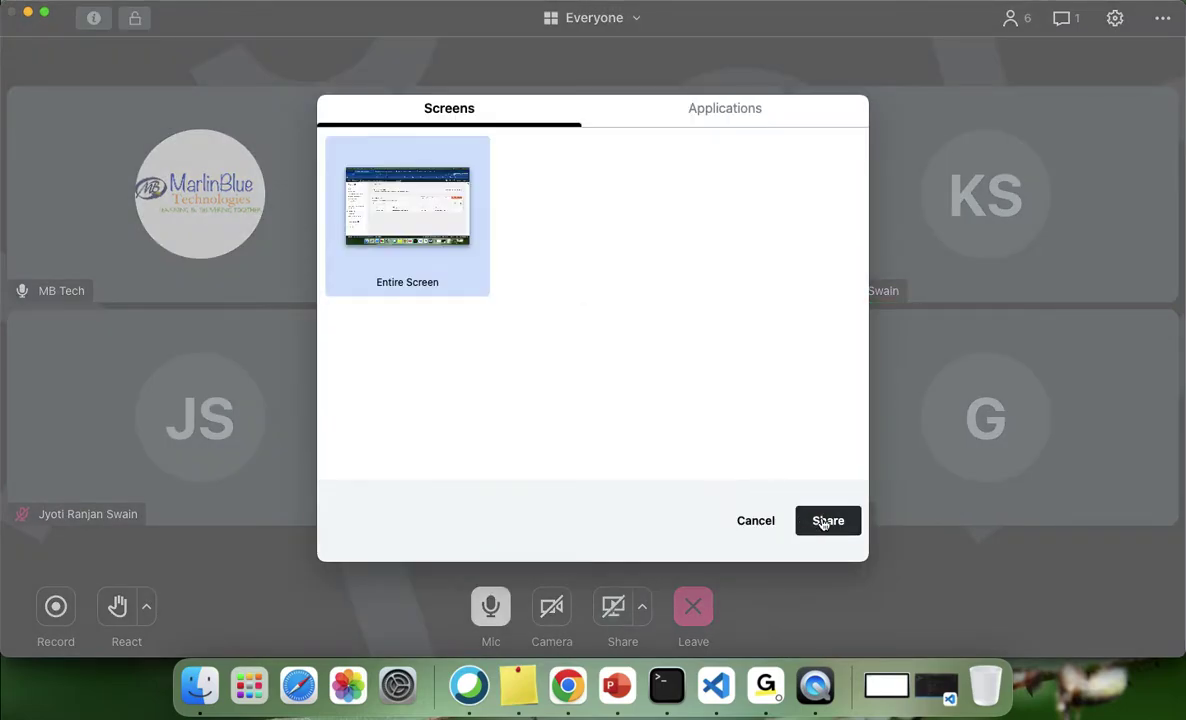
click(826, 521)
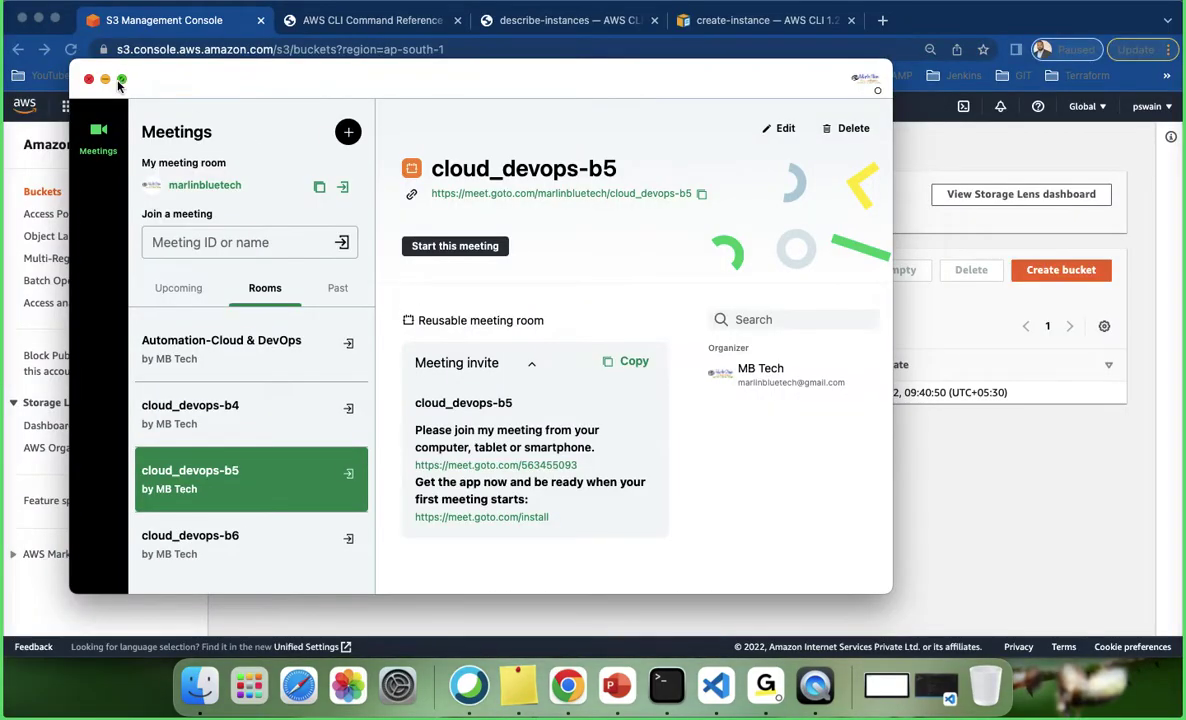
click(104, 77)
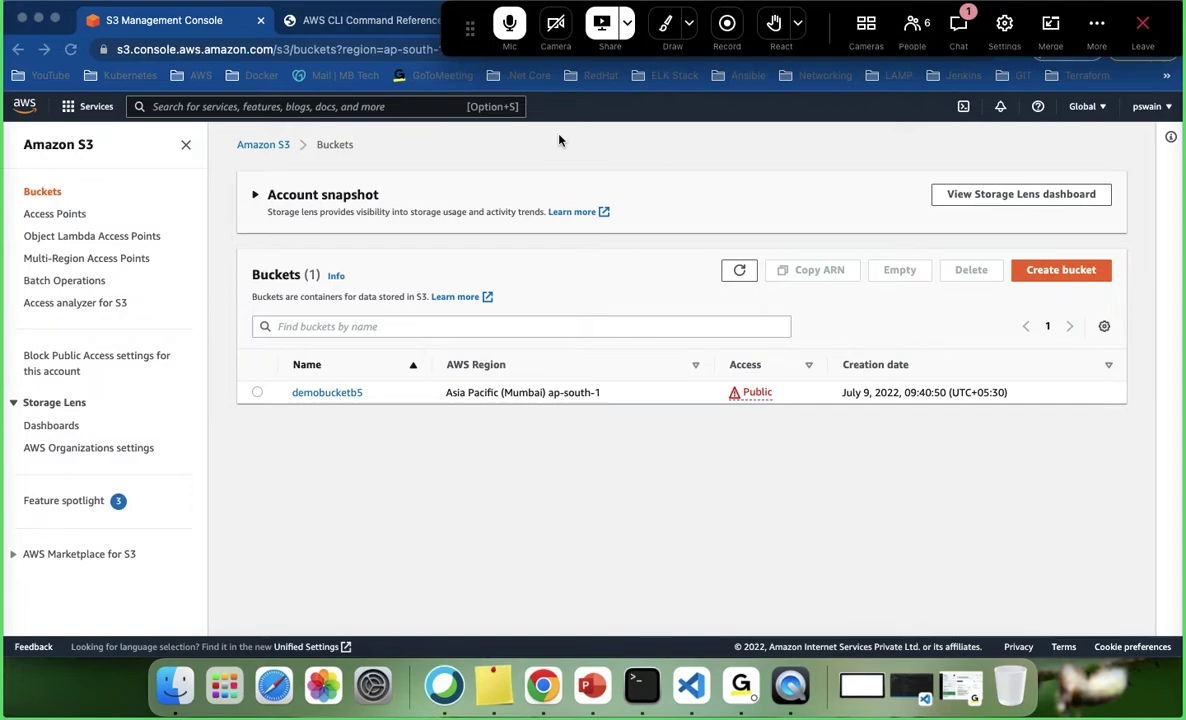
Shift the meeting control bar slightly aside and check the list of meeting participants.
drag(470, 37, 501, 32)
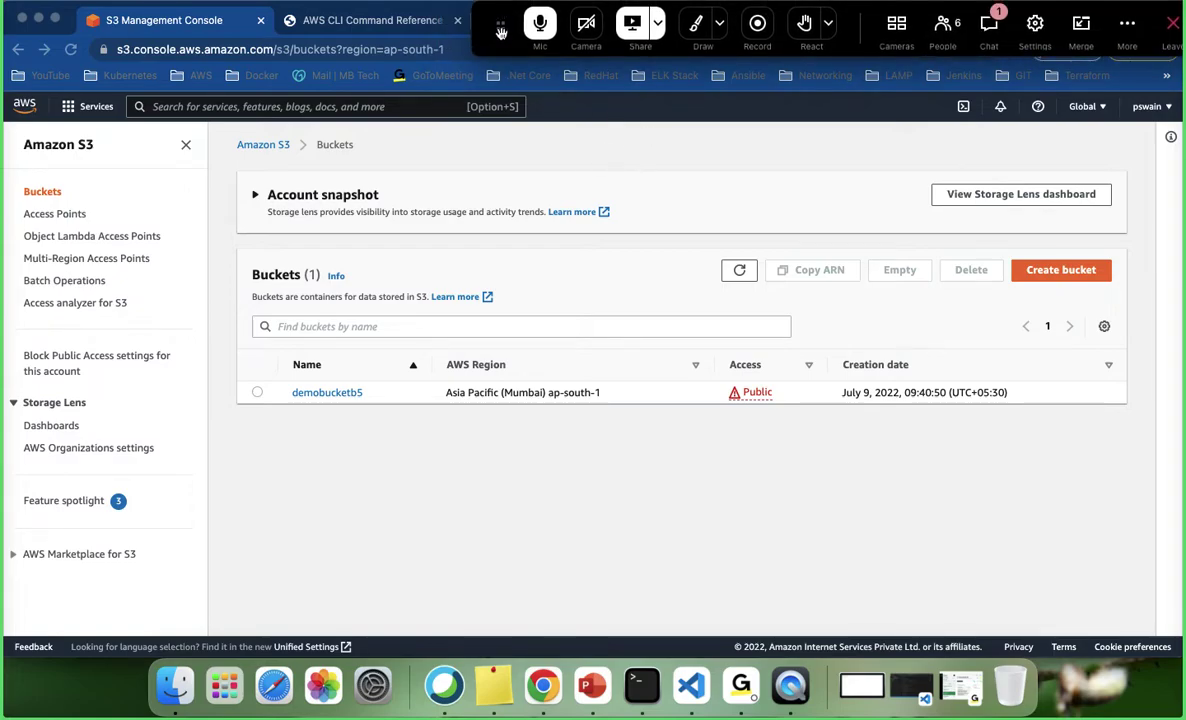
click(943, 28)
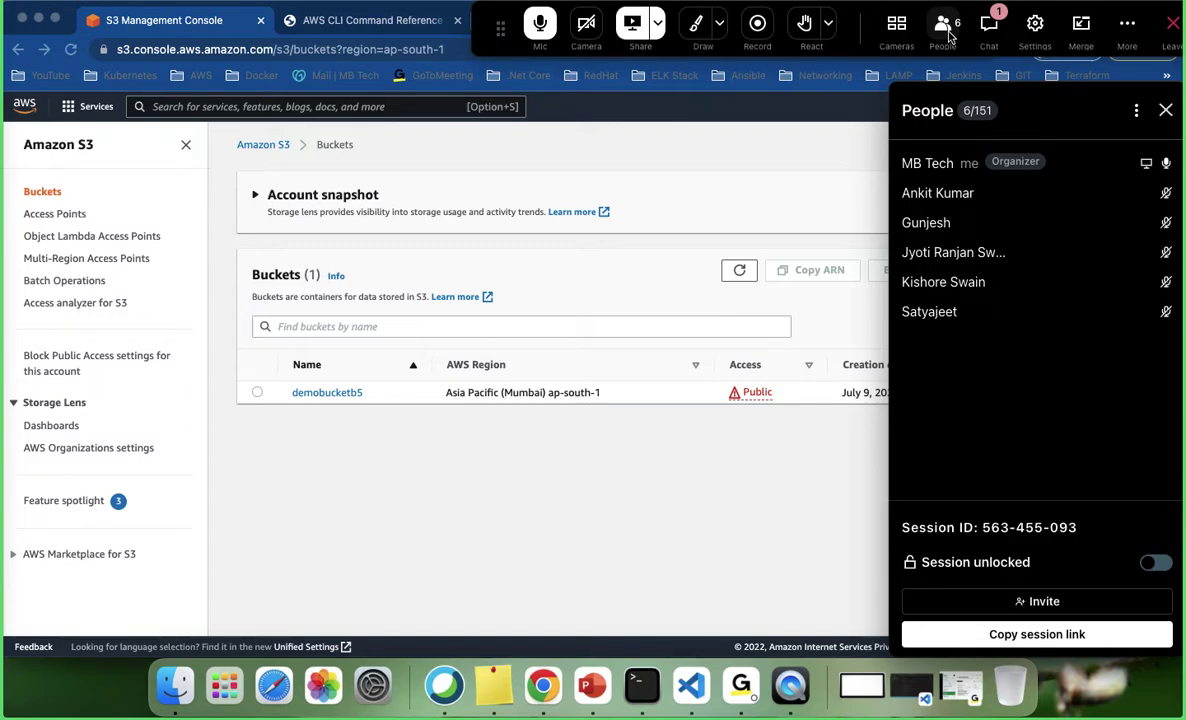
click(946, 32)
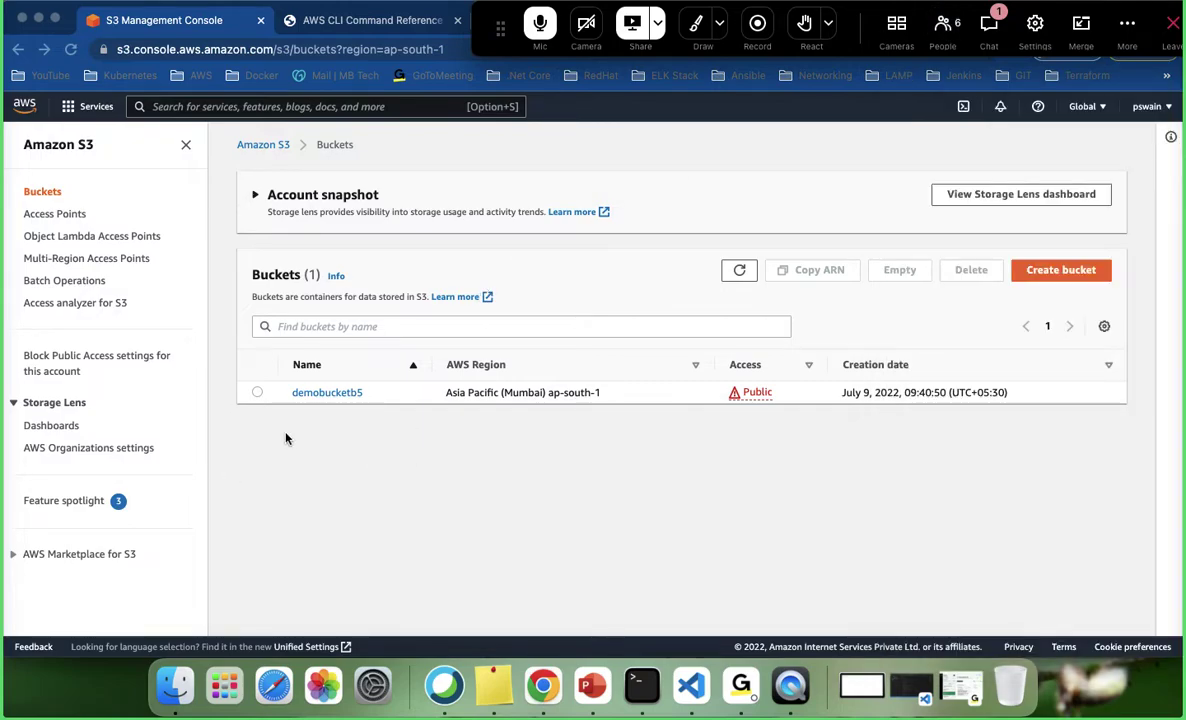
Open the demobucketb5 bucket and copy the object URL of Screenshot 2022-07-09 at 8.25.59 AM.png.
click(327, 394)
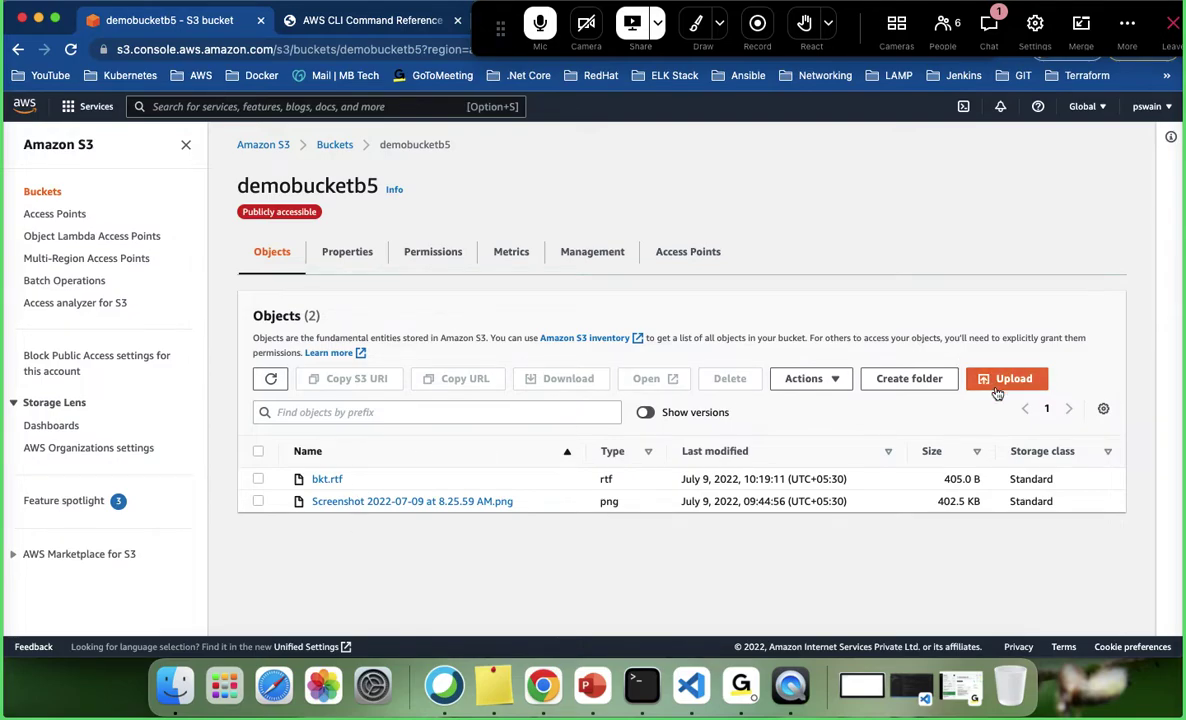
click(258, 480)
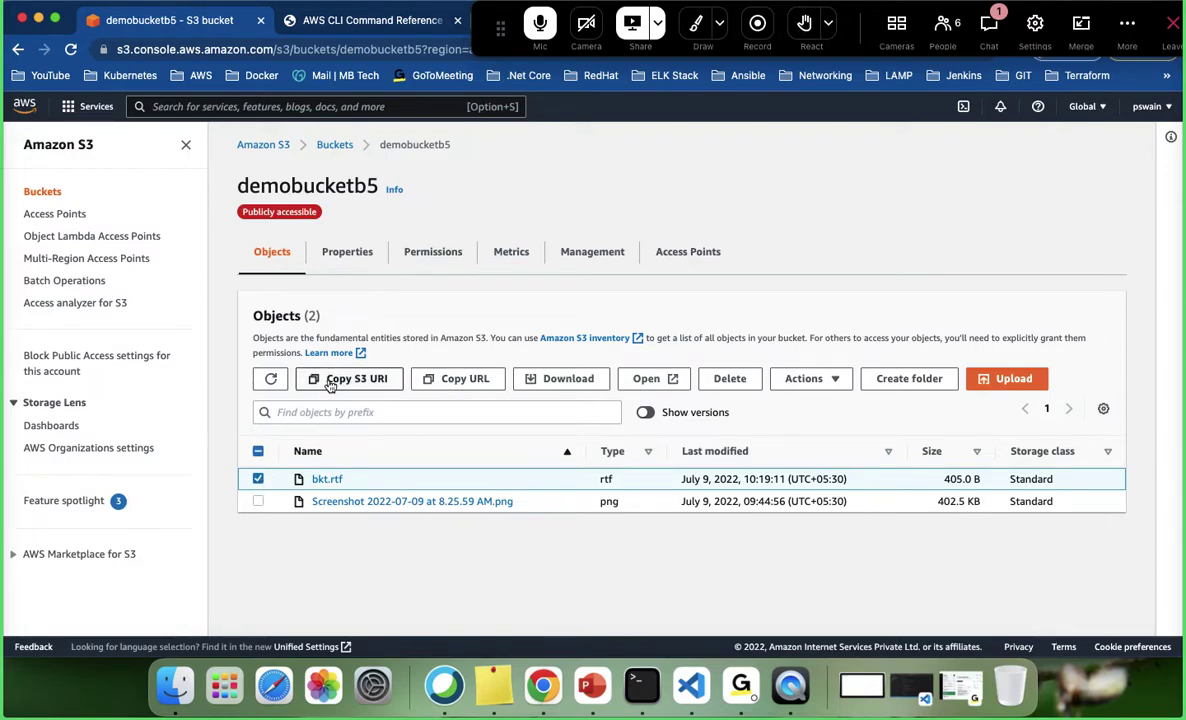
click(258, 479)
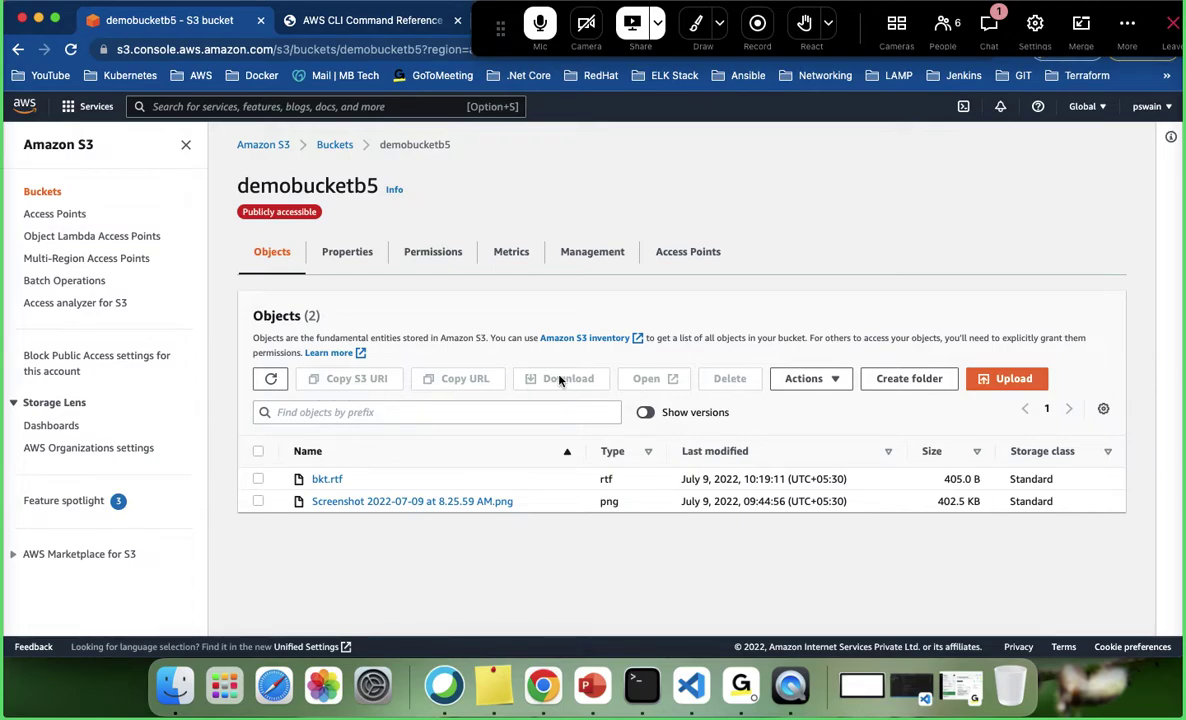
click(258, 481)
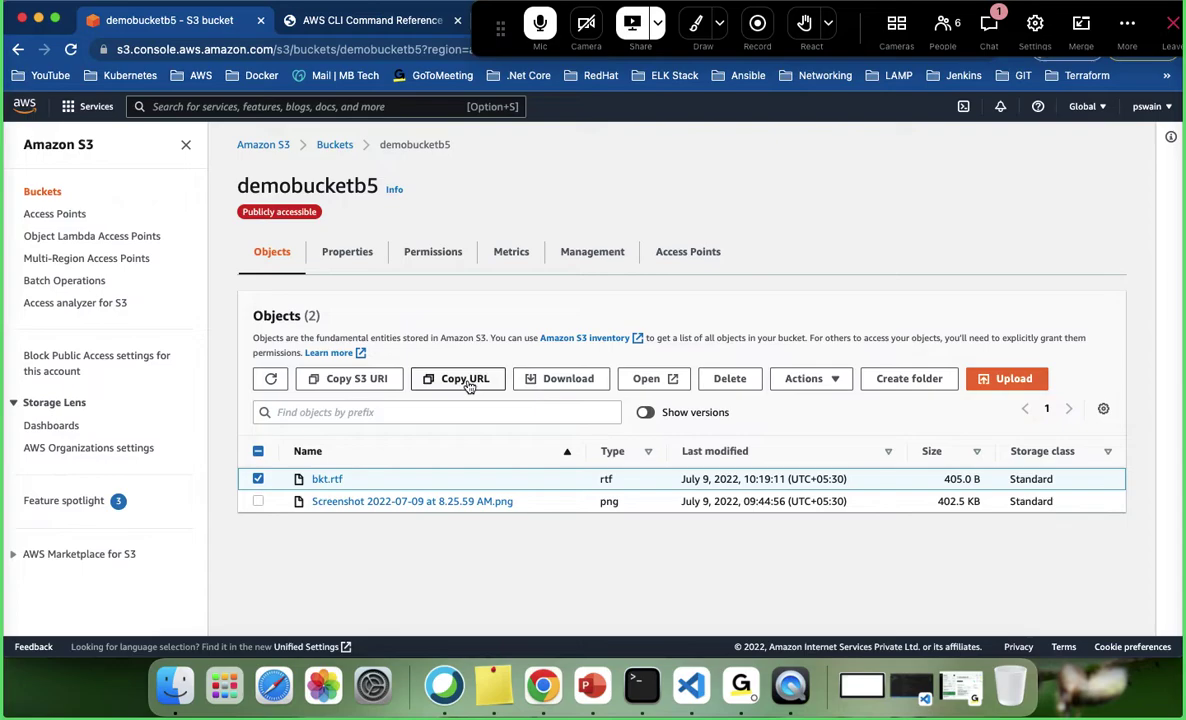
click(258, 479)
click(258, 501)
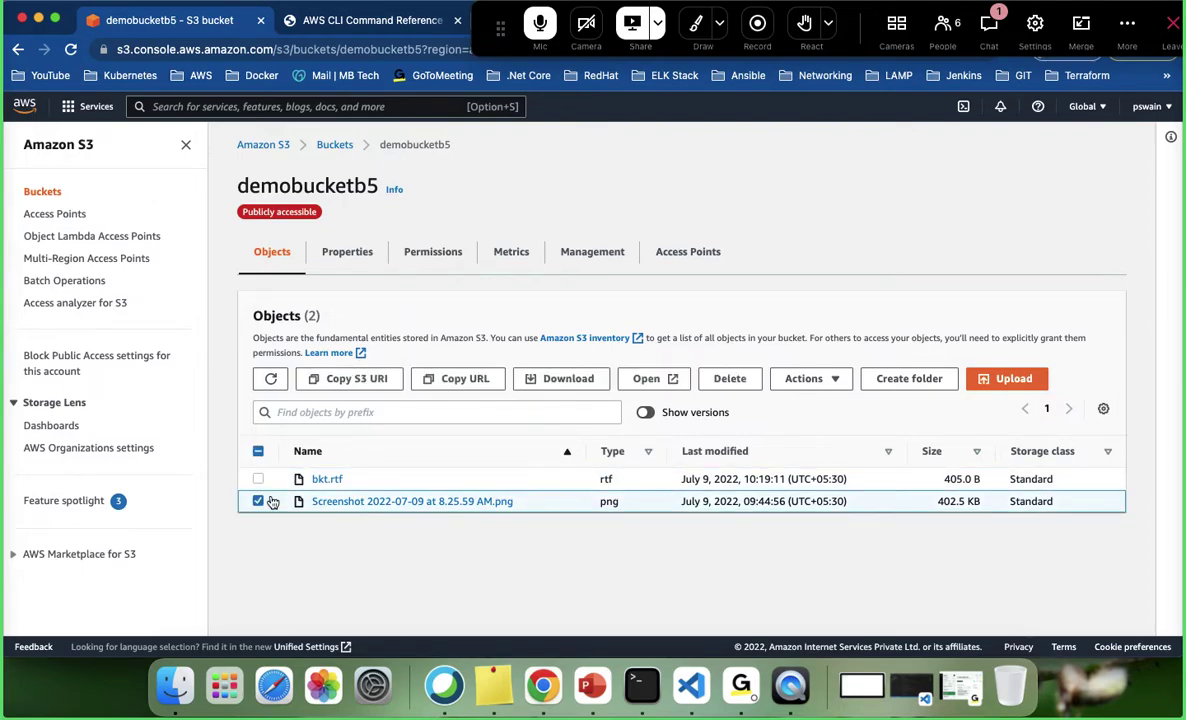
click(455, 381)
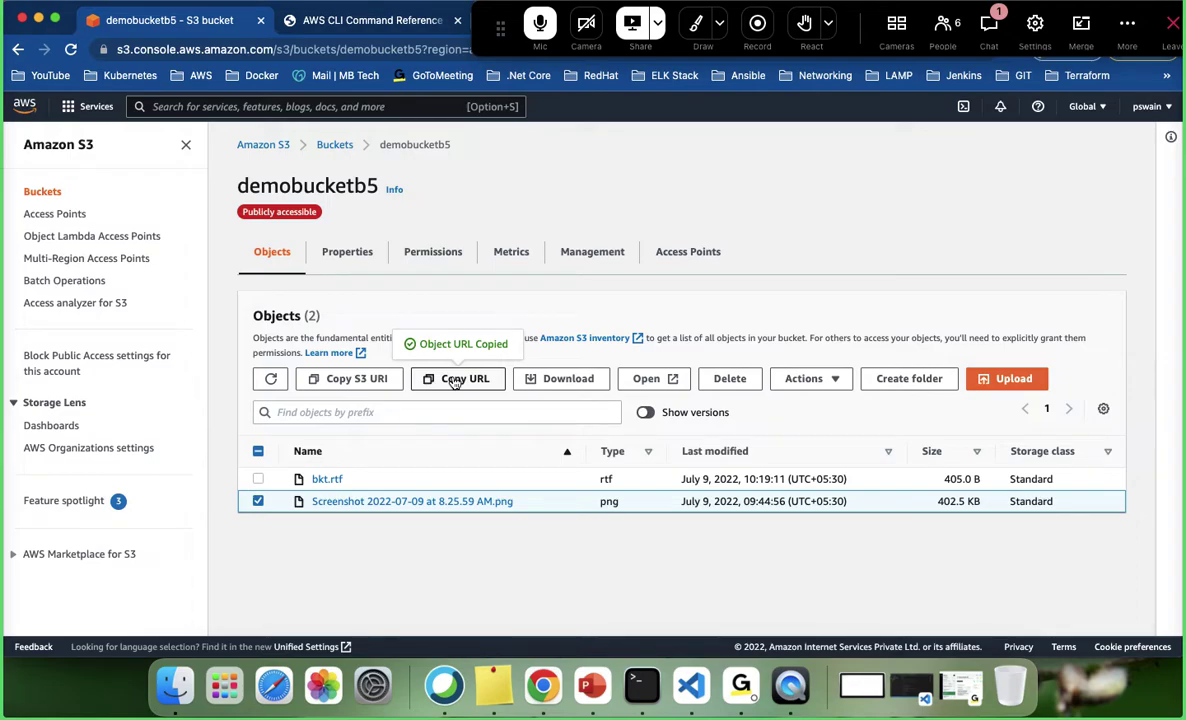
Move the meeting control bar out of the way and open the copied object URL in a new browser tab.
drag(500, 30, 1142, 89)
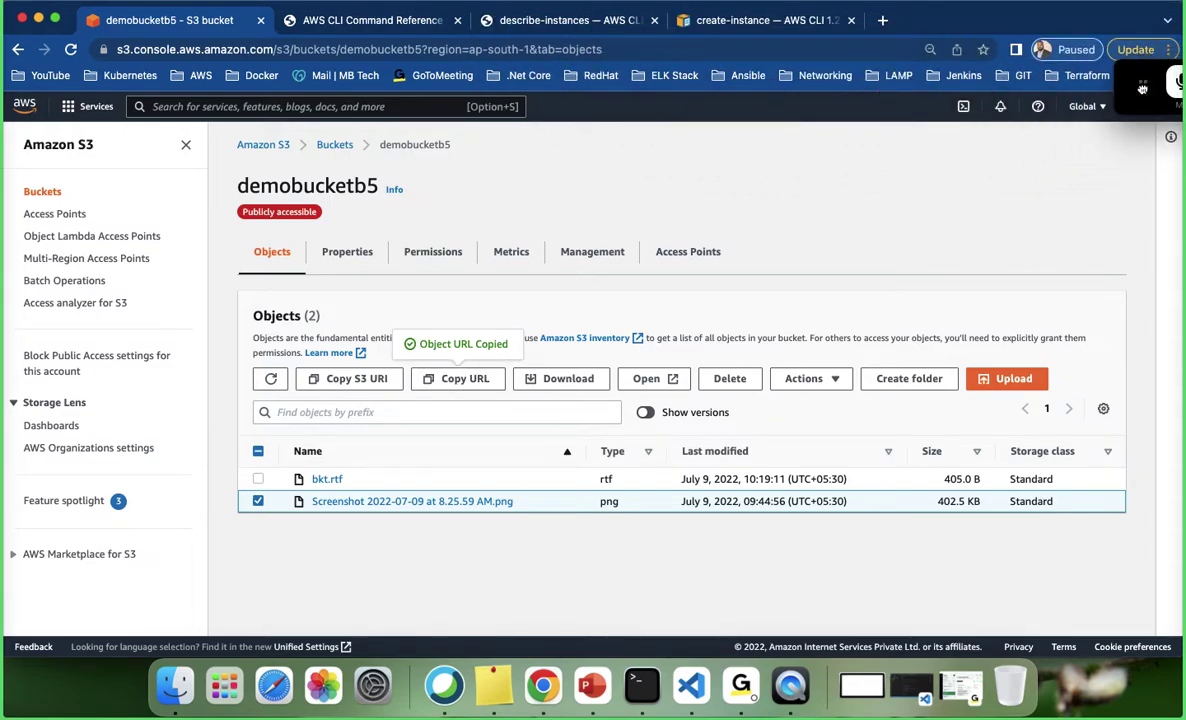
click(882, 20)
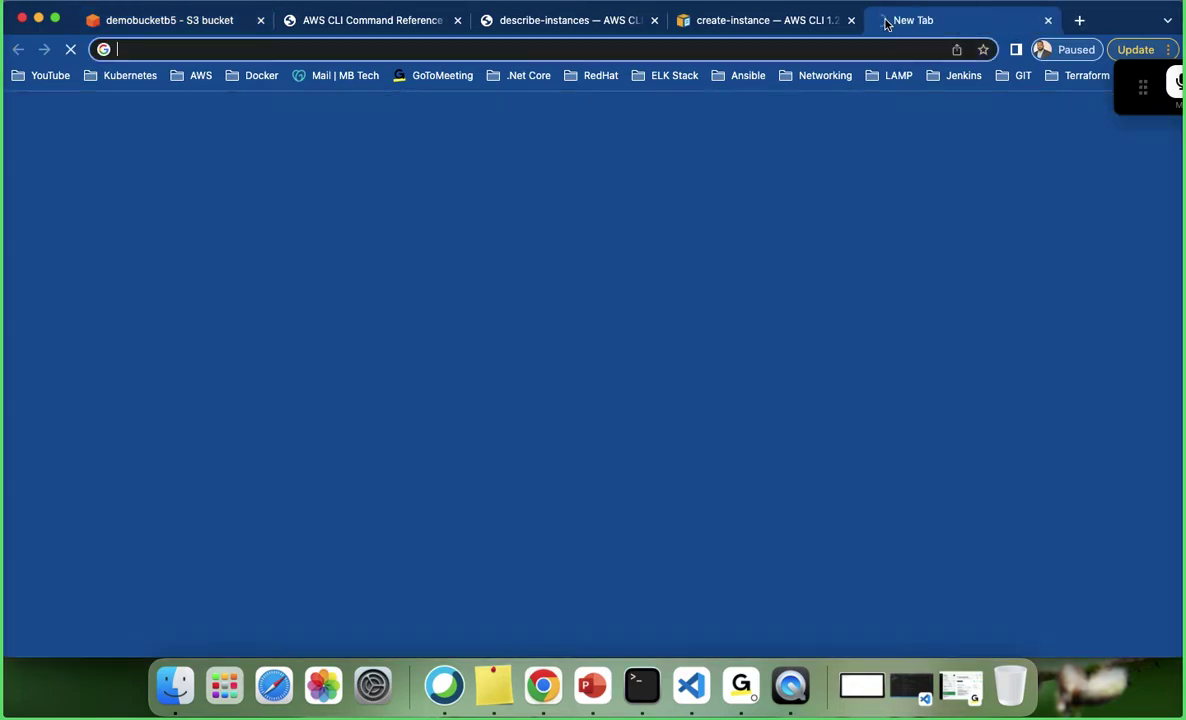
key(super+v)
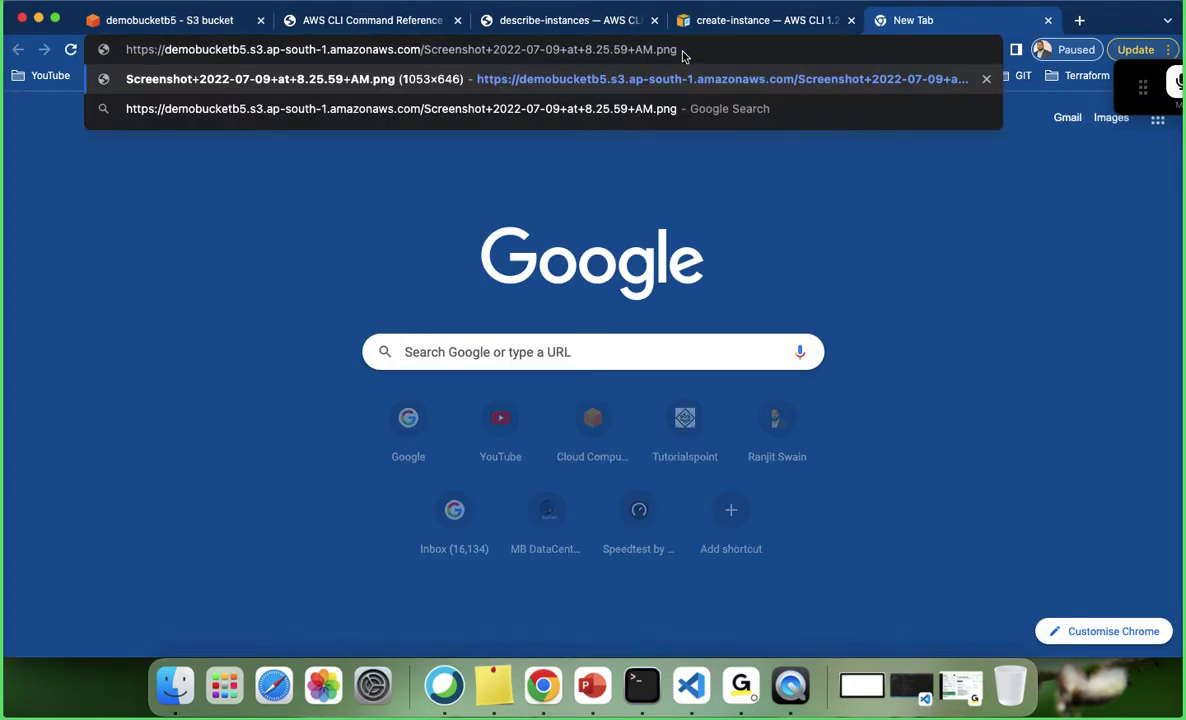
key(Return)
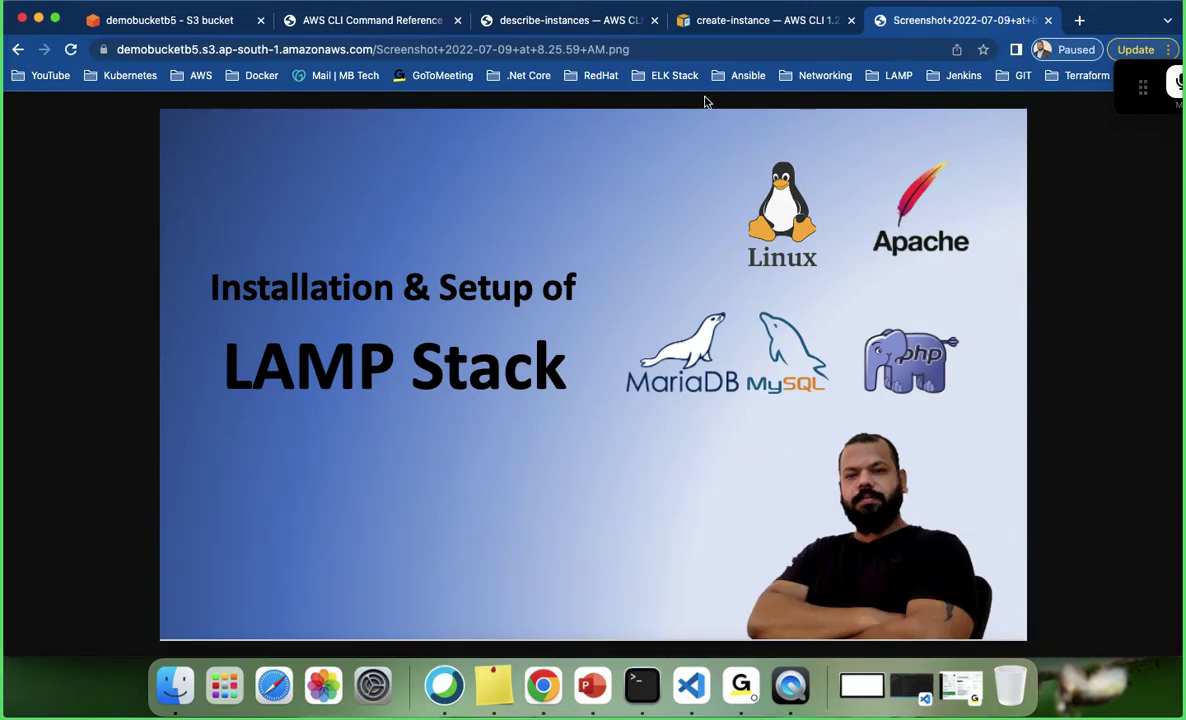
Back on the demobucketb5 page, review the actions available for the selected PNG object and clear its selection.
click(184, 22)
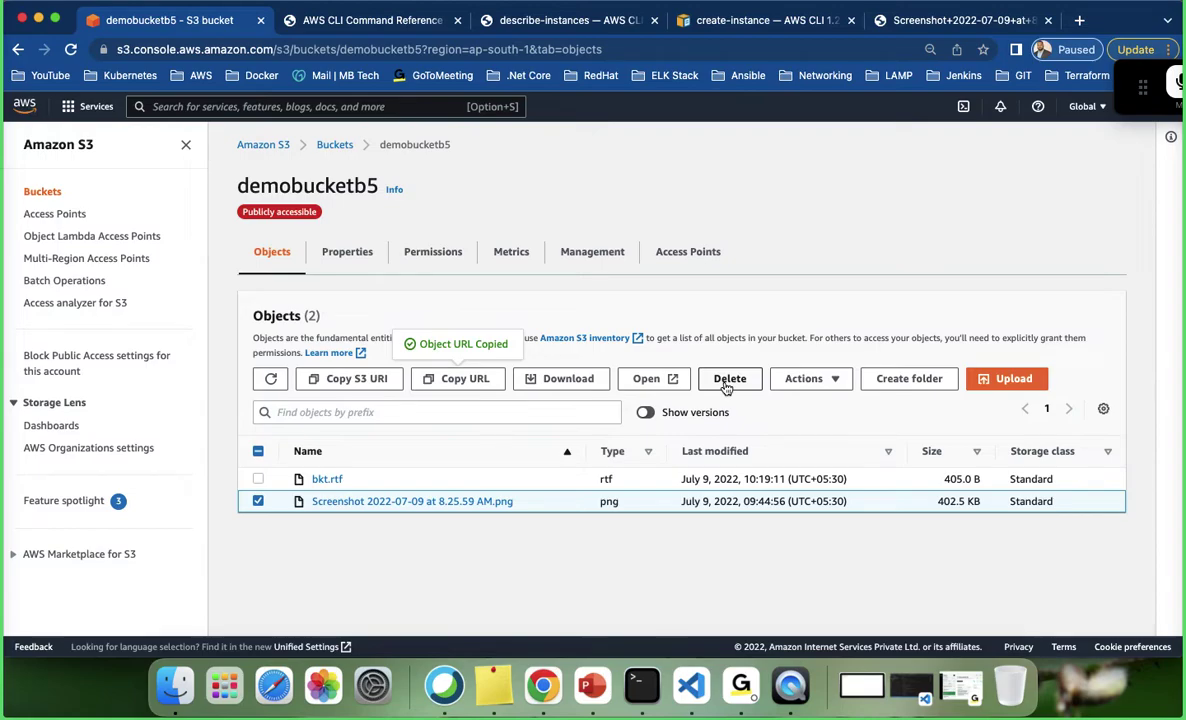
click(838, 382)
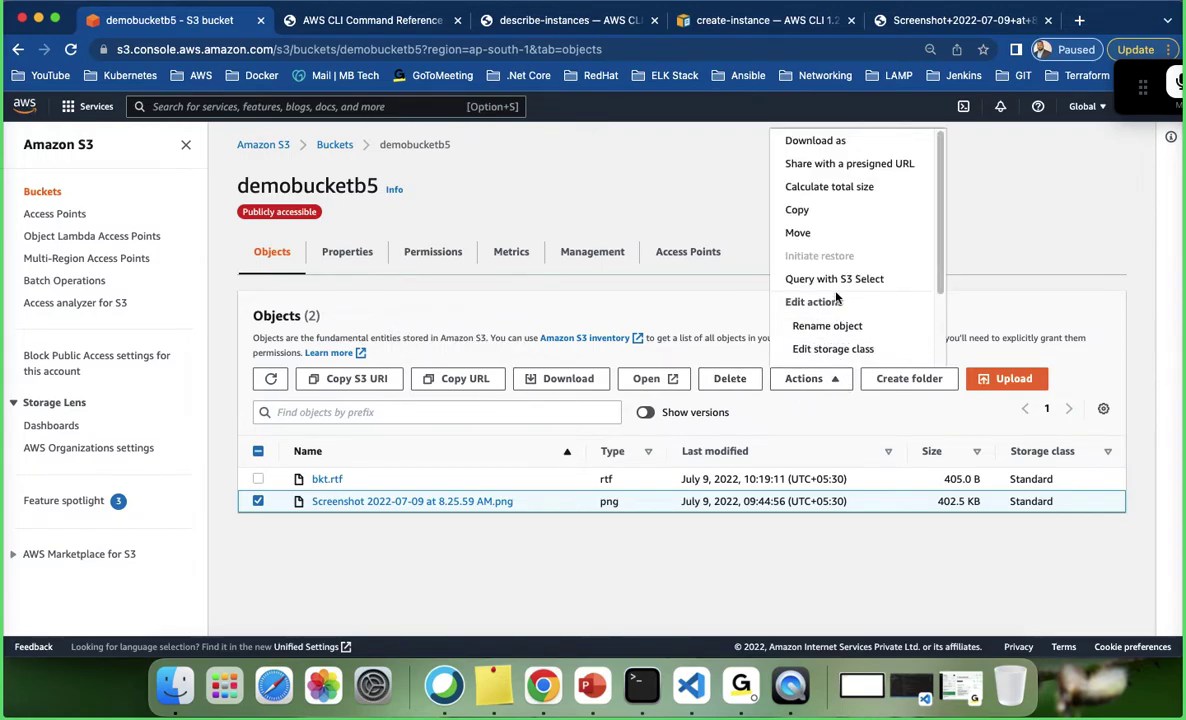
scroll(850, 265, down, 2)
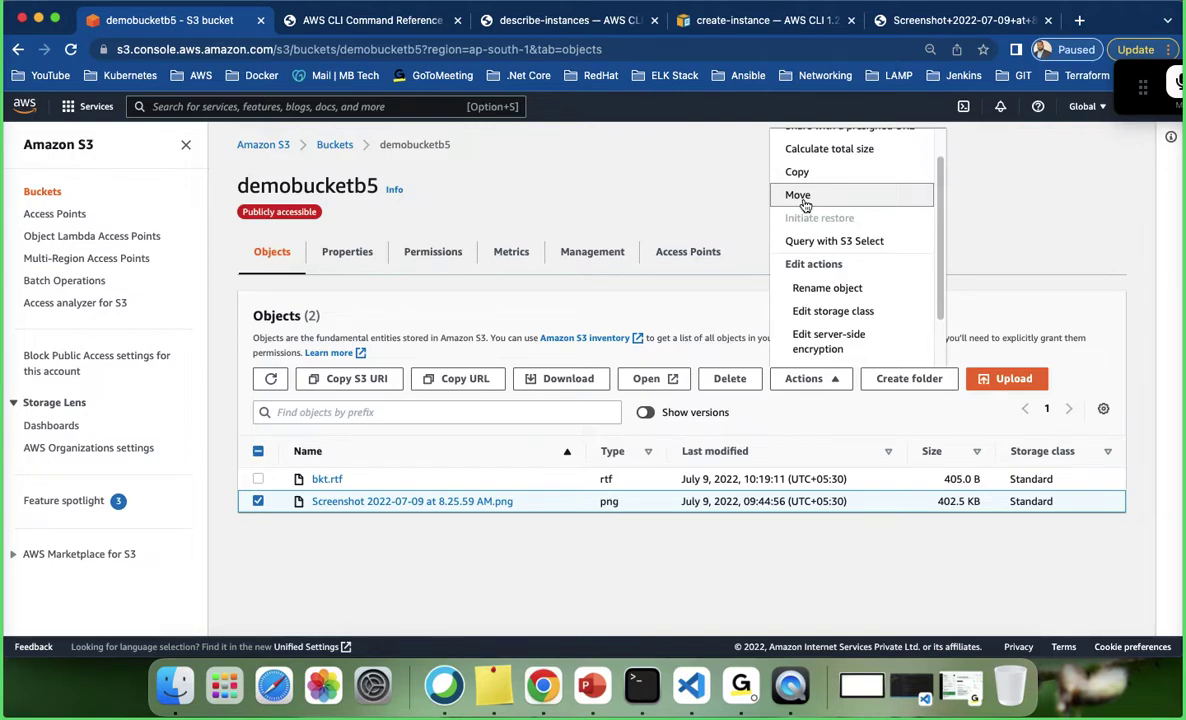
scroll(860, 310, down, 3)
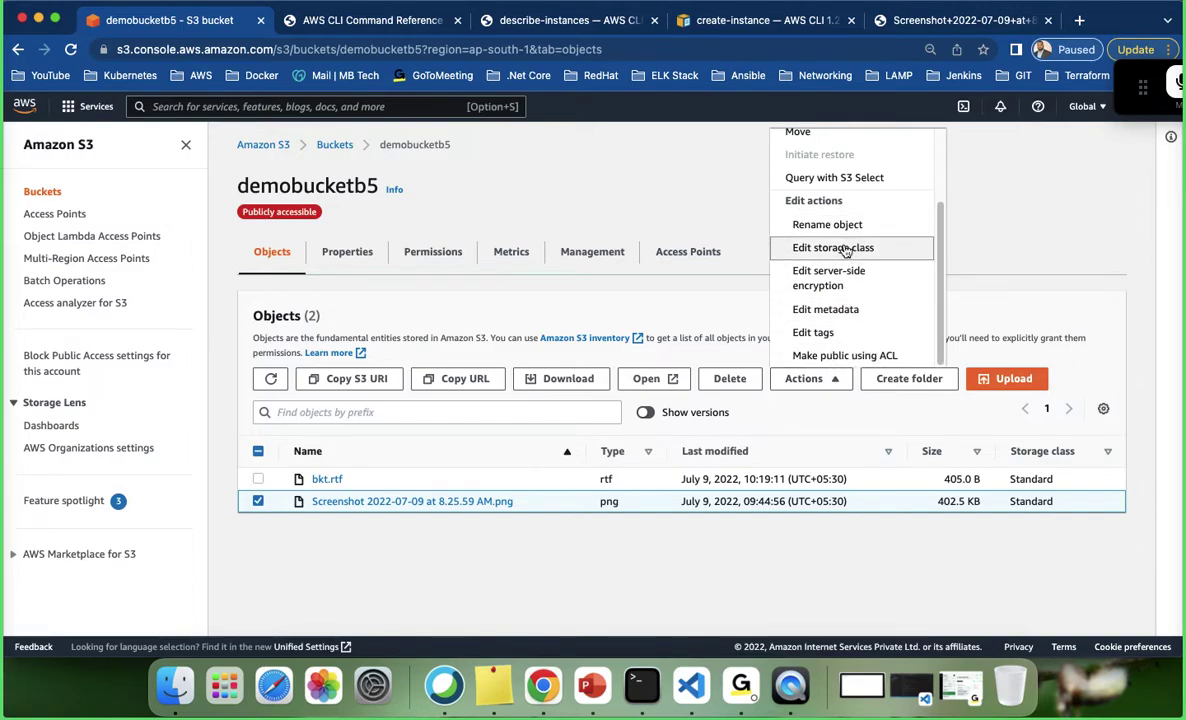
click(720, 188)
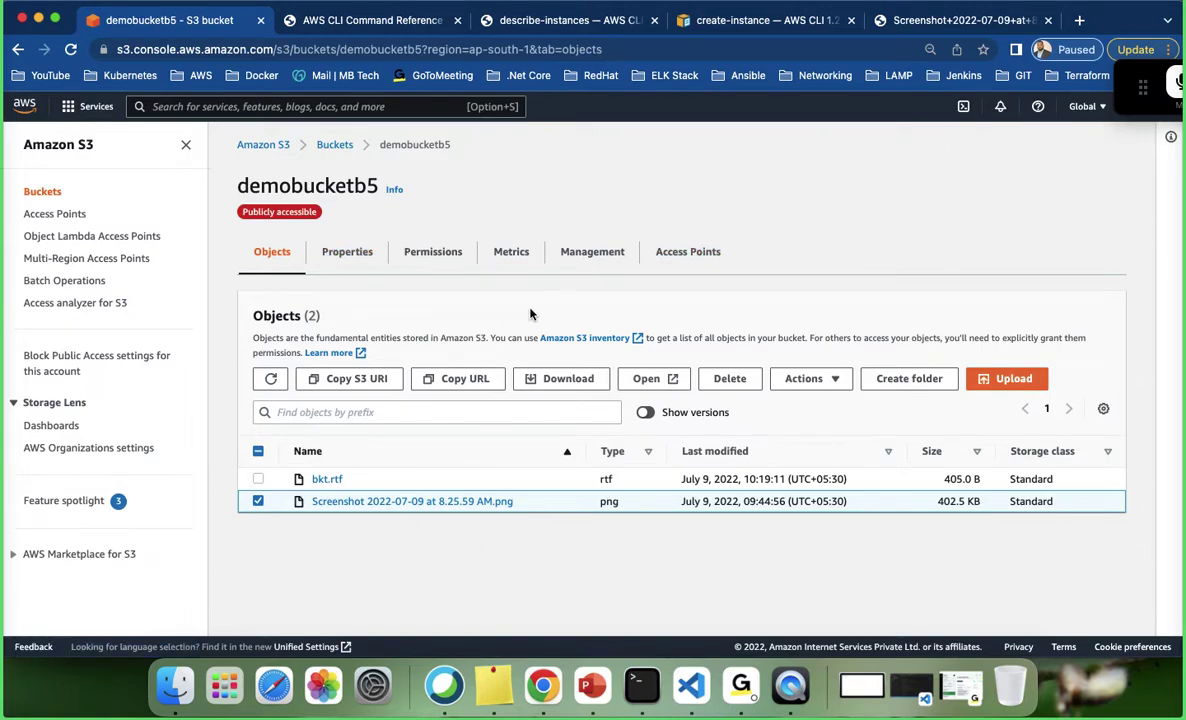
drag(236, 185, 378, 186)
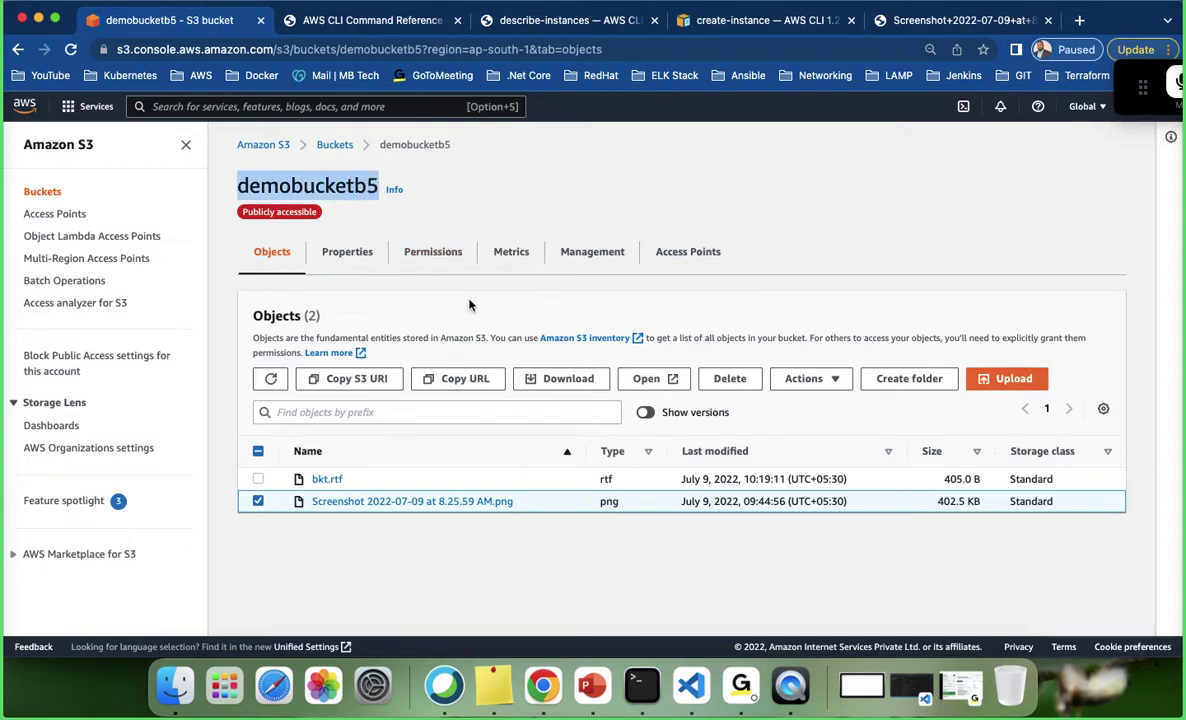
click(260, 504)
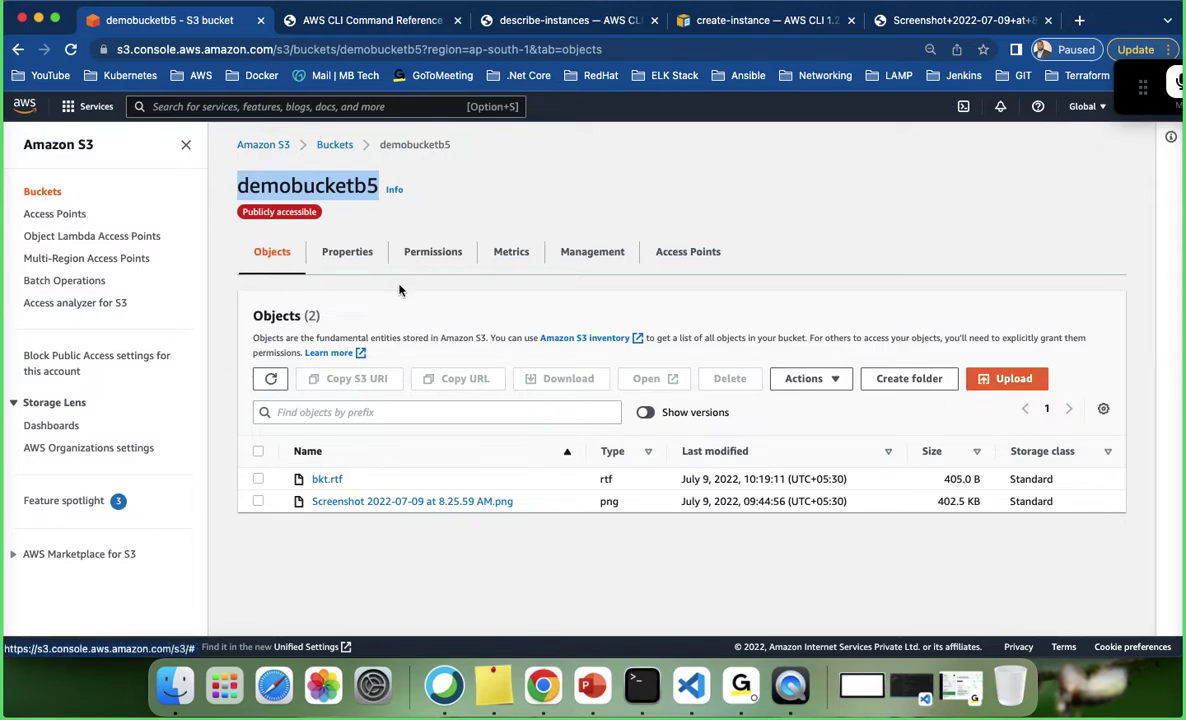
Examine the properties of demobucketb5, from versioning, tags and encryption to access logging, CloudTrail data events and event notifications.
click(346, 258)
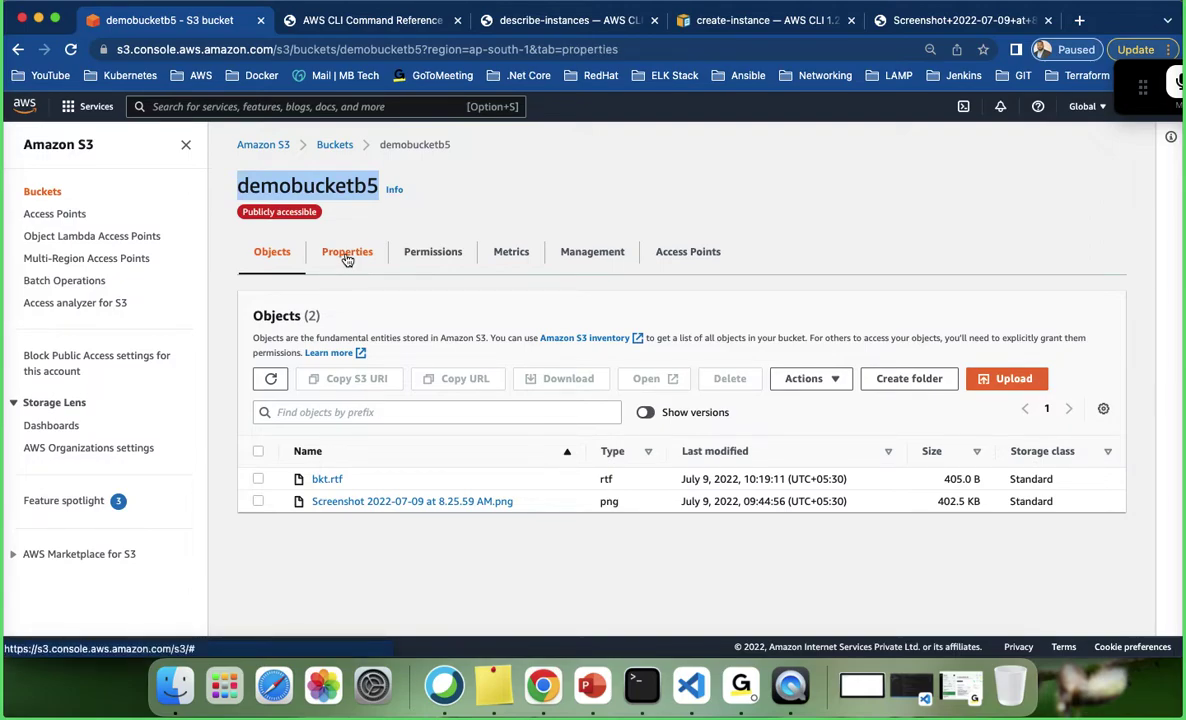
scroll(428, 438, down, 1)
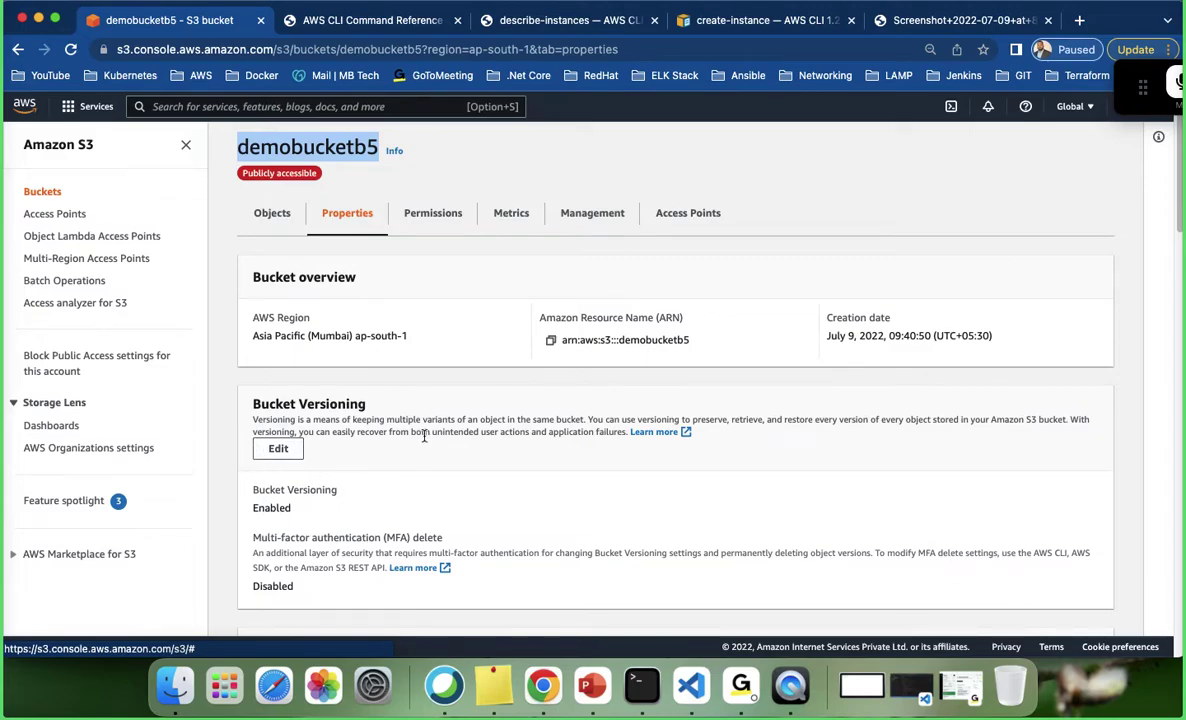
scroll(424, 436, down, 5)
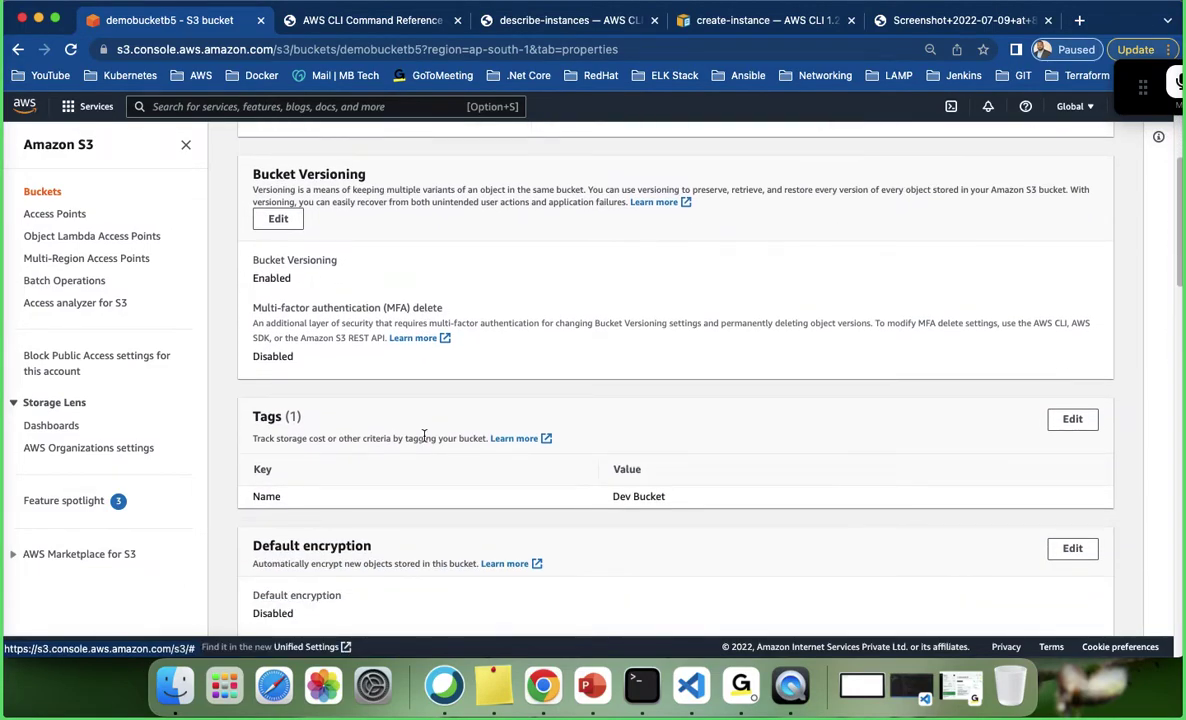
scroll(400, 445, down, 4)
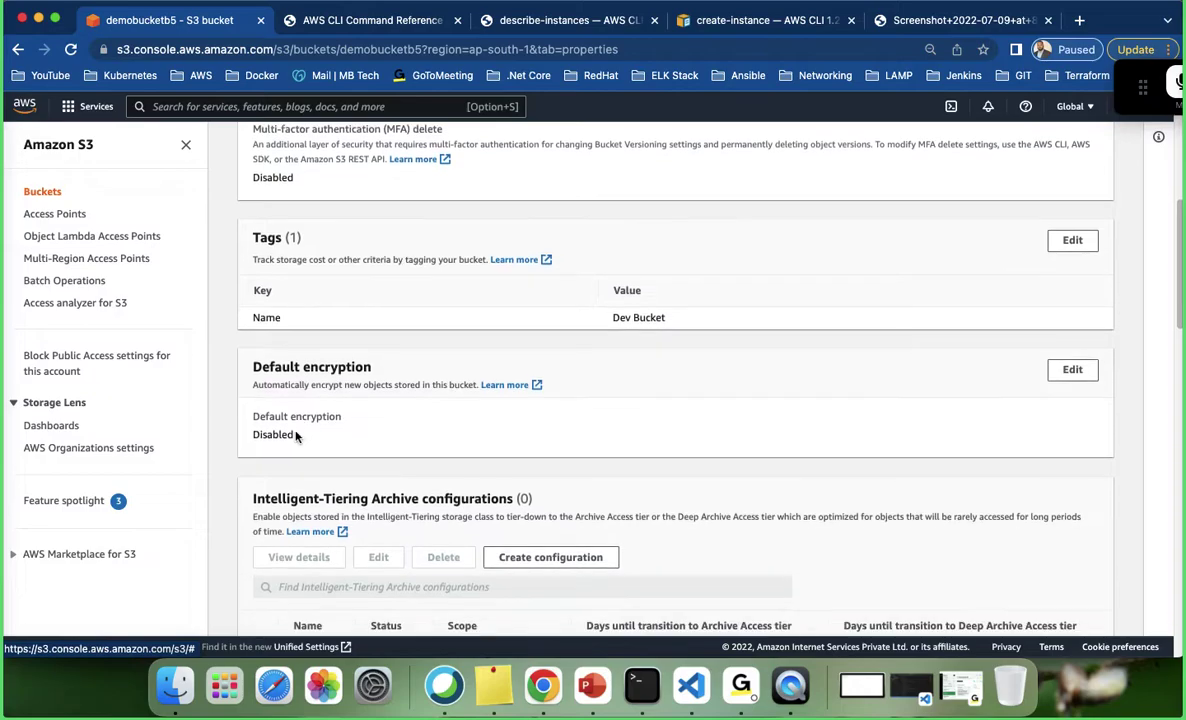
scroll(363, 418, down, 4)
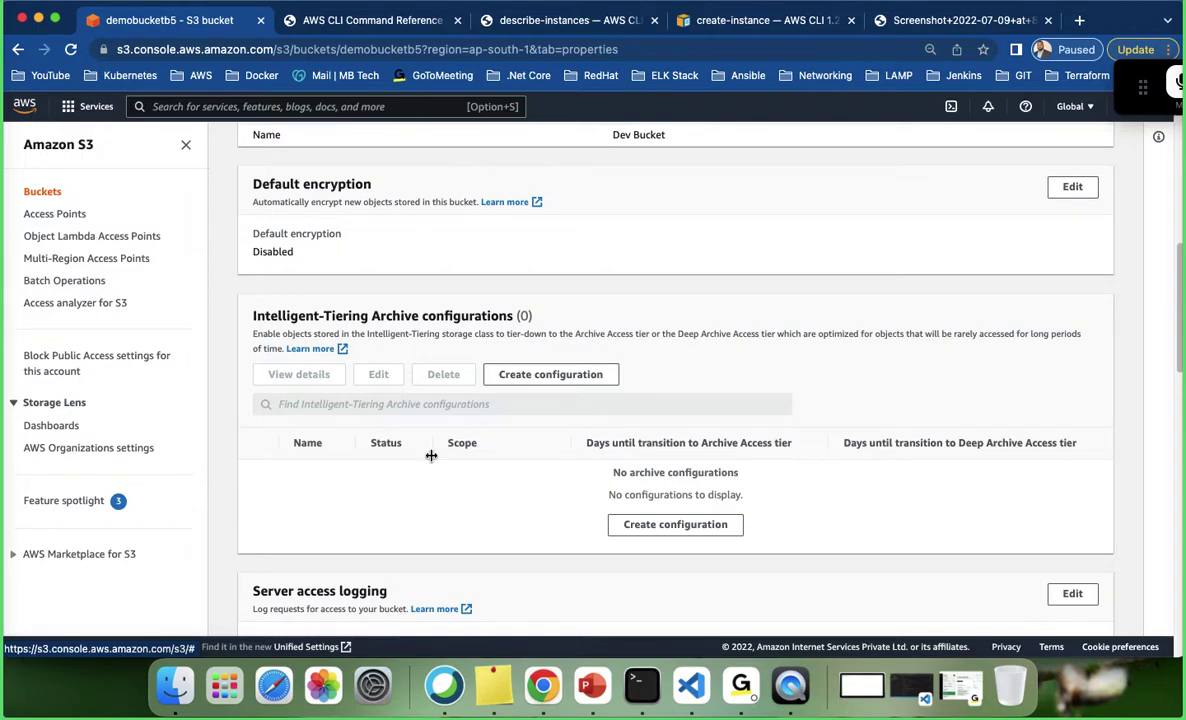
scroll(445, 450, down, 5)
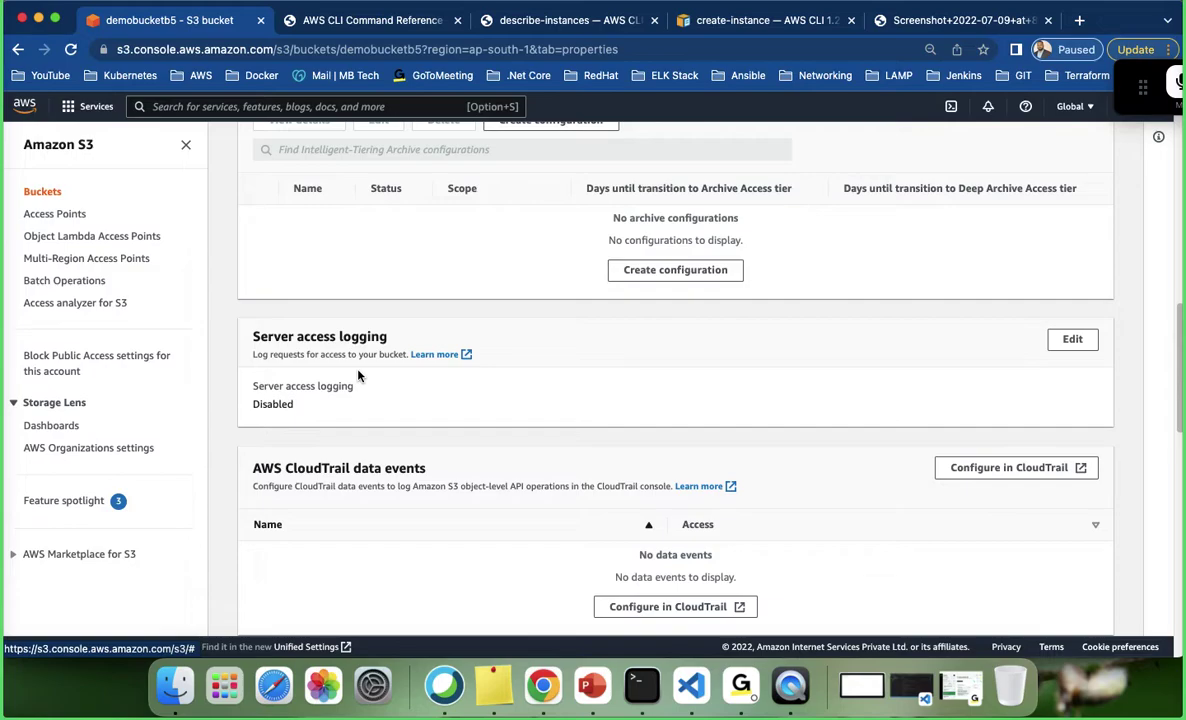
scroll(358, 376, down, 3)
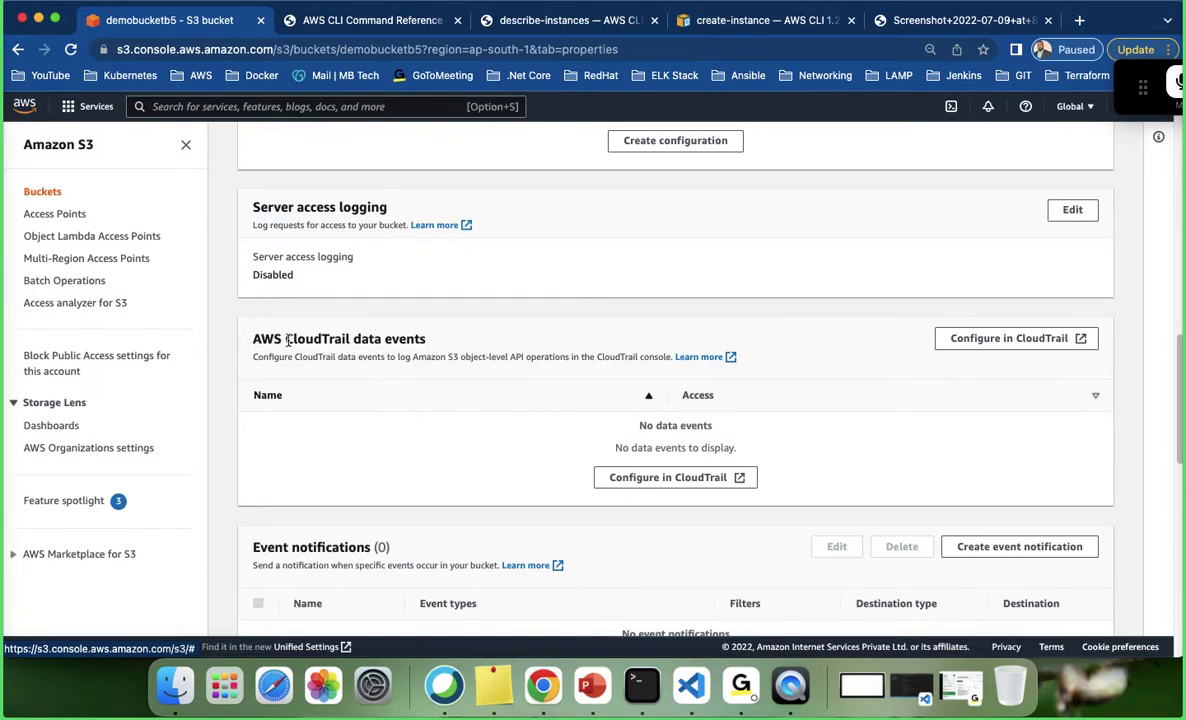
drag(287, 340, 351, 337)
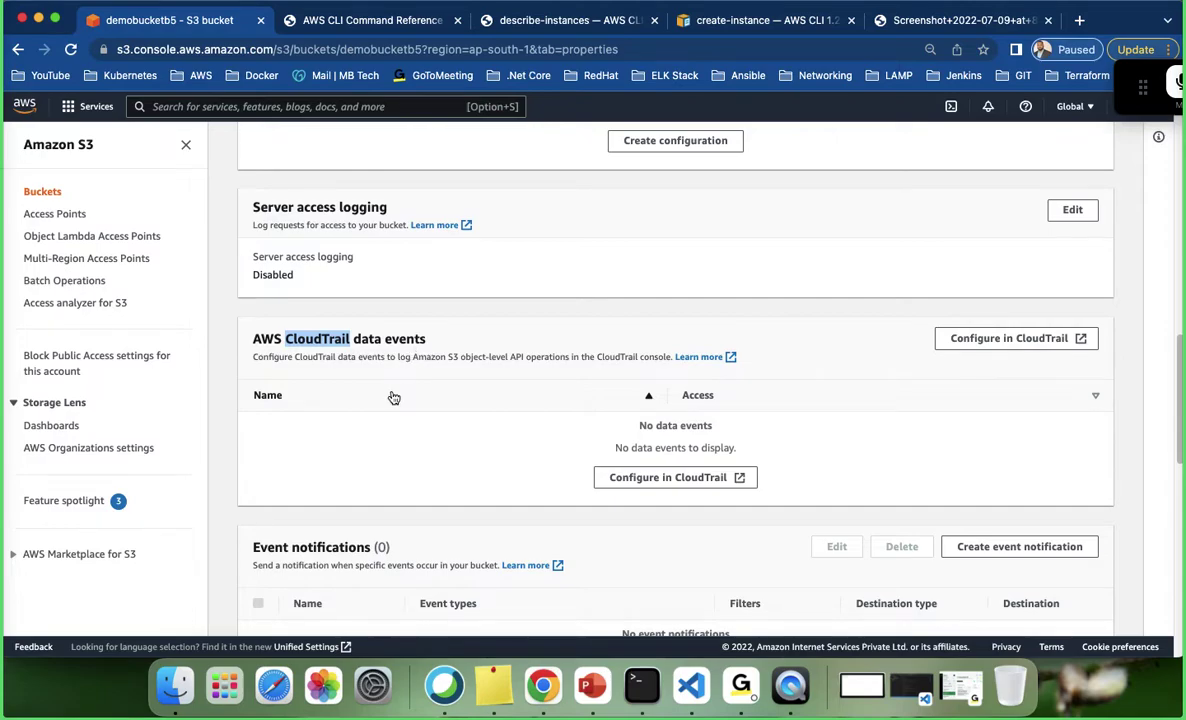
scroll(392, 398, down, 5)
scroll(392, 399, down, 1)
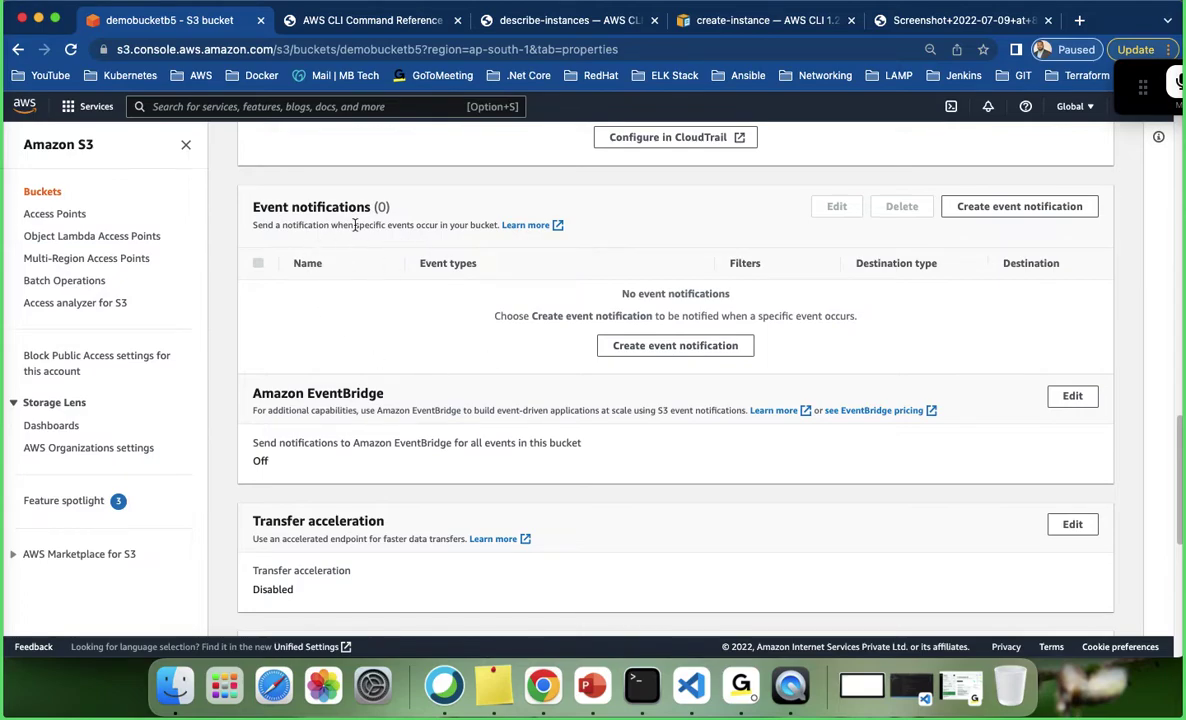
Start creating an event notification for demobucketb5 and enter demo as the event name.
click(676, 346)
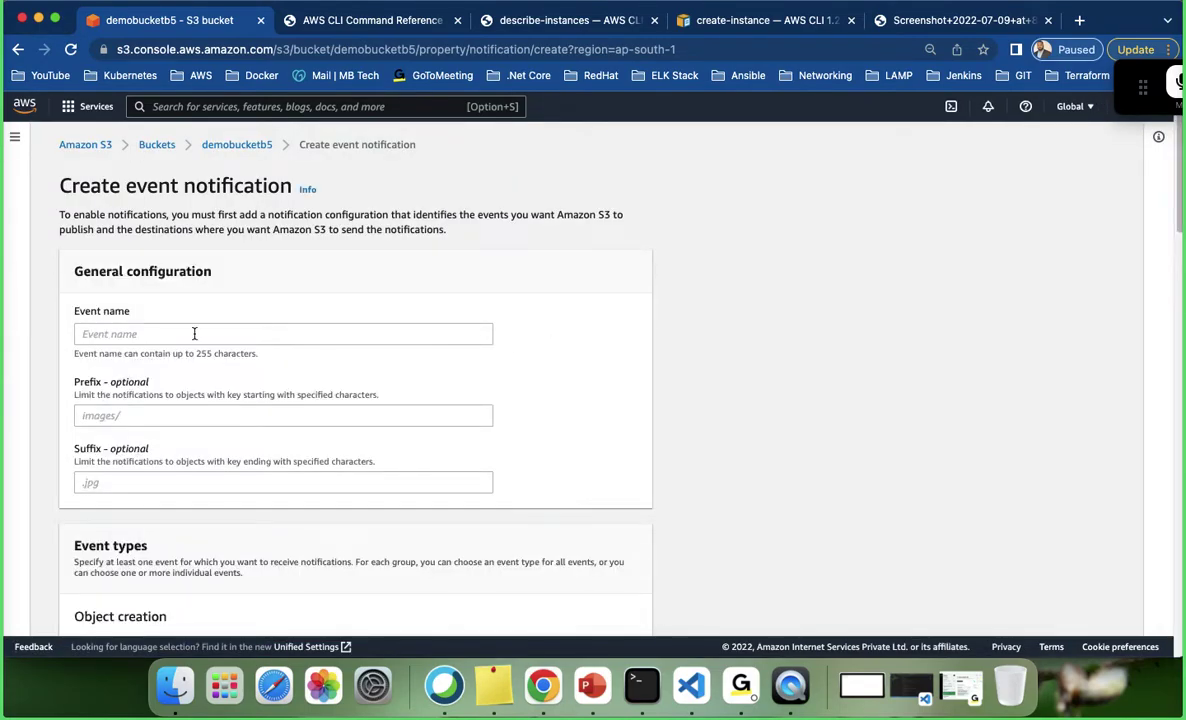
click(194, 334)
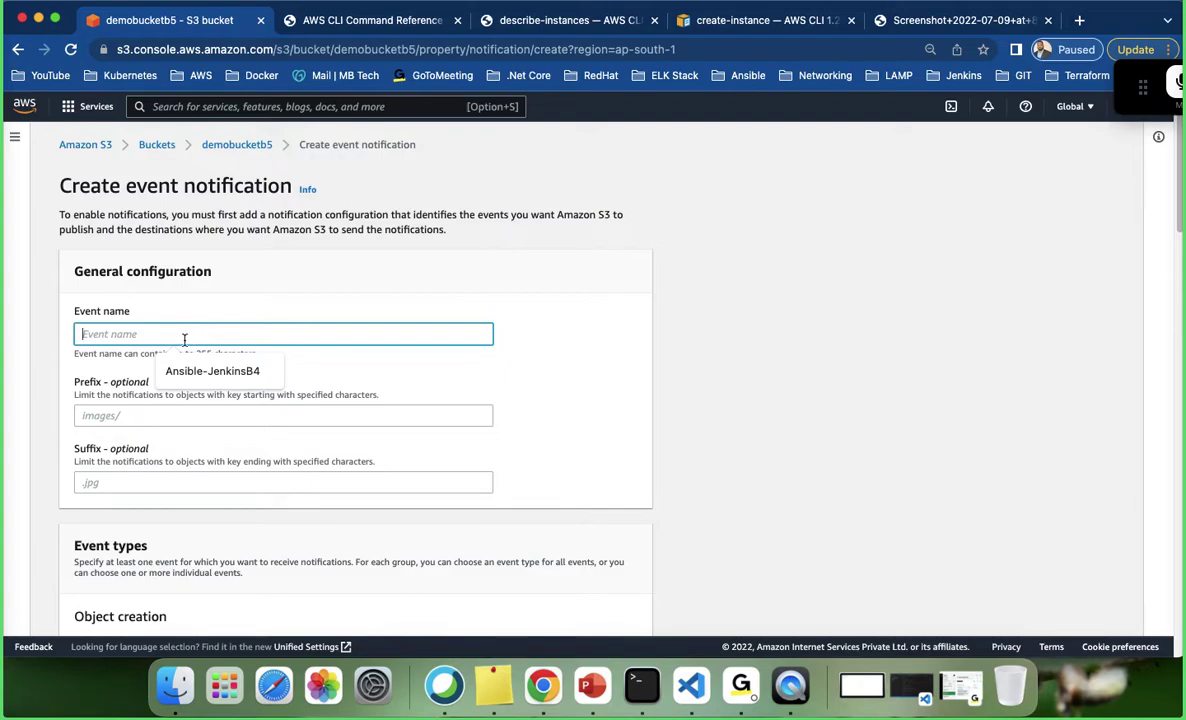
text(demo)
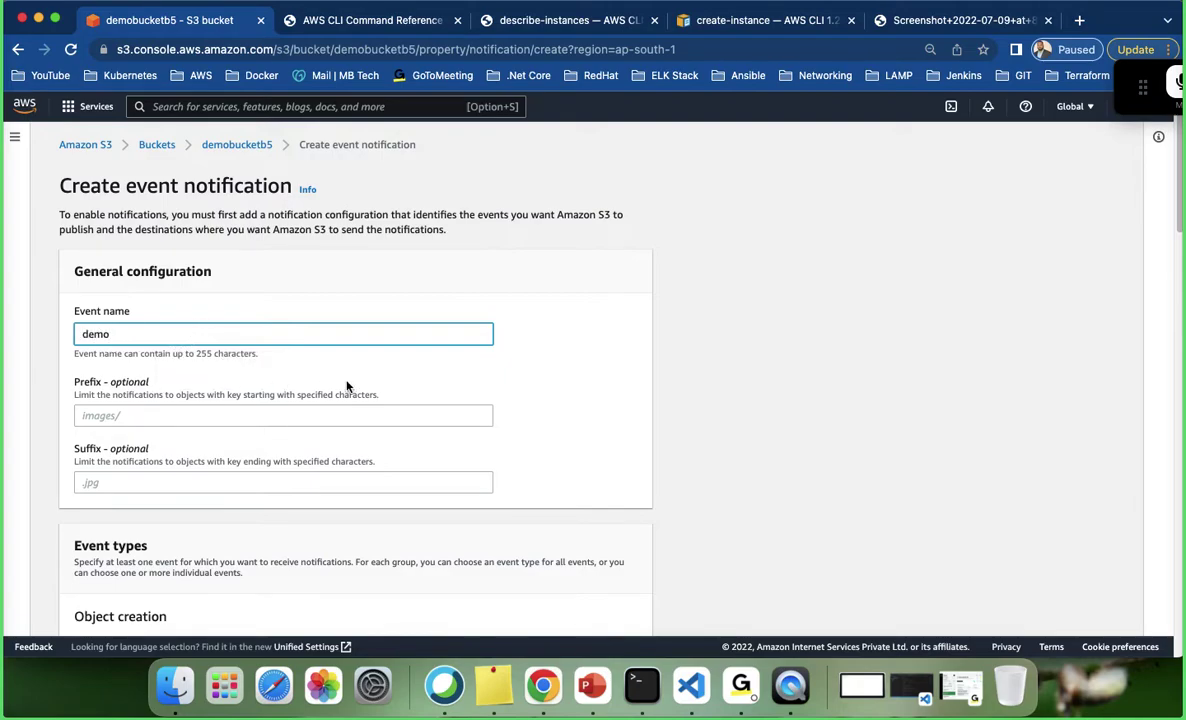
Examine the prefix and suffix filters and the available event types, from object creation and removal to replication, lifecycle and Intelligent-Tiering.
scroll(205, 430, down, 1)
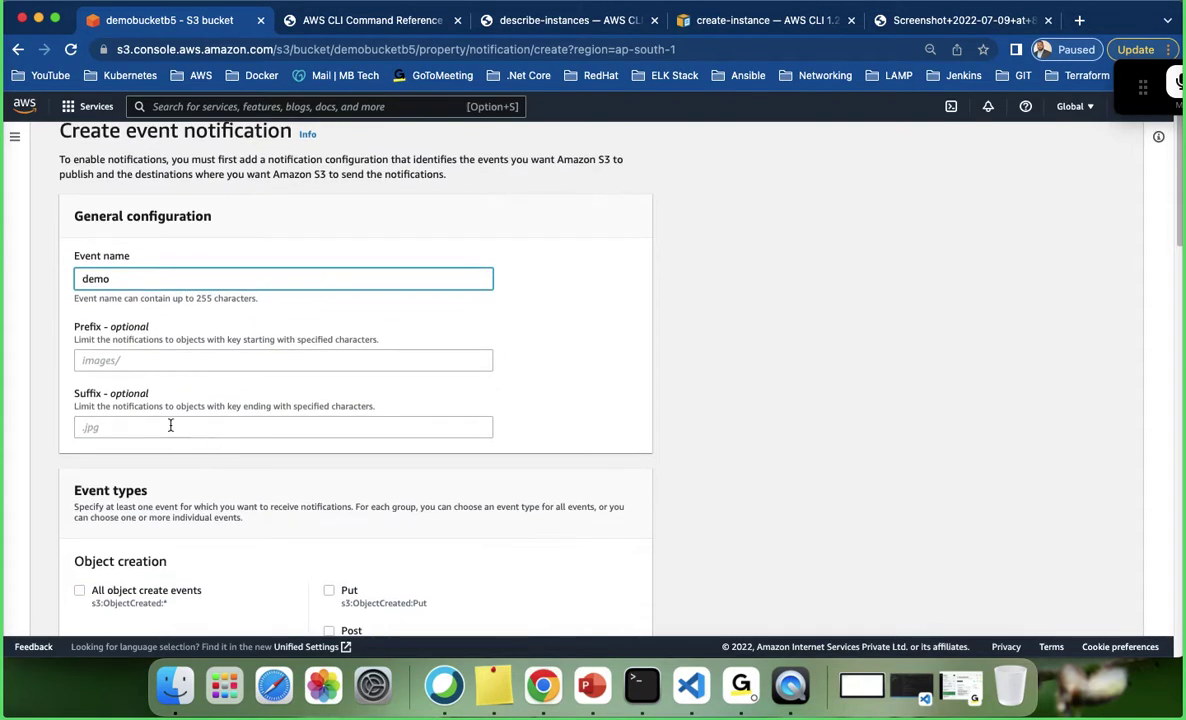
scroll(209, 402, down, 4)
scroll(140, 300, up, 4)
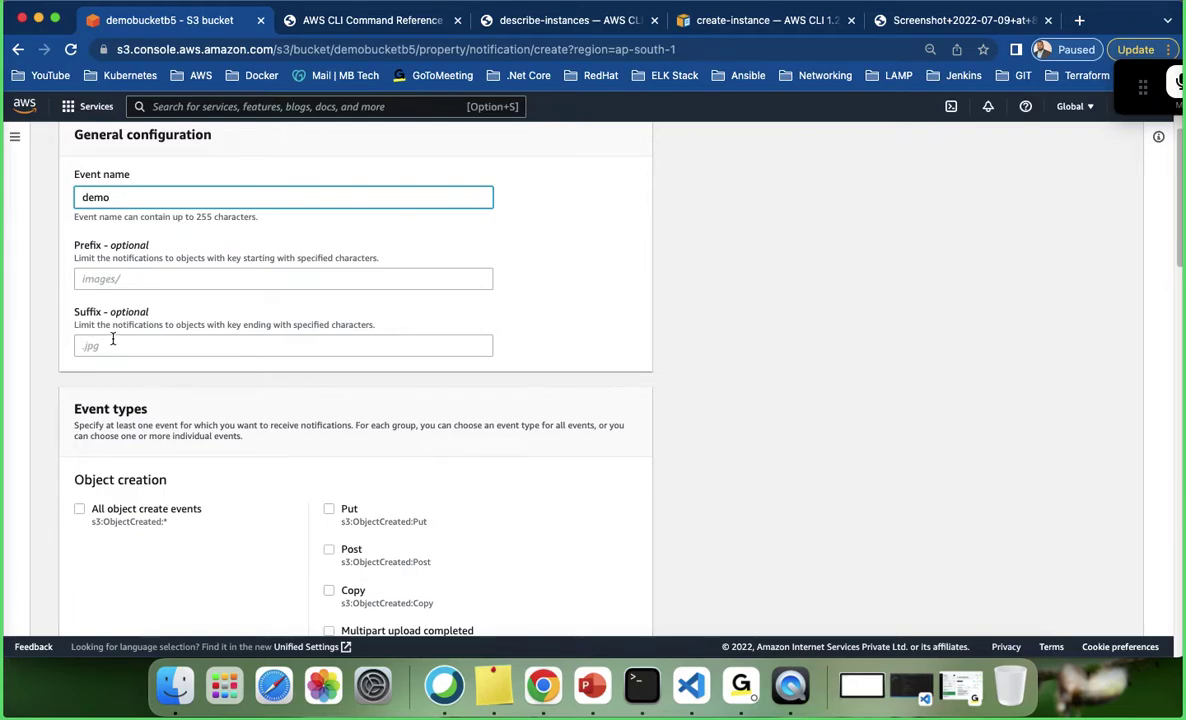
scroll(105, 340, down, 3)
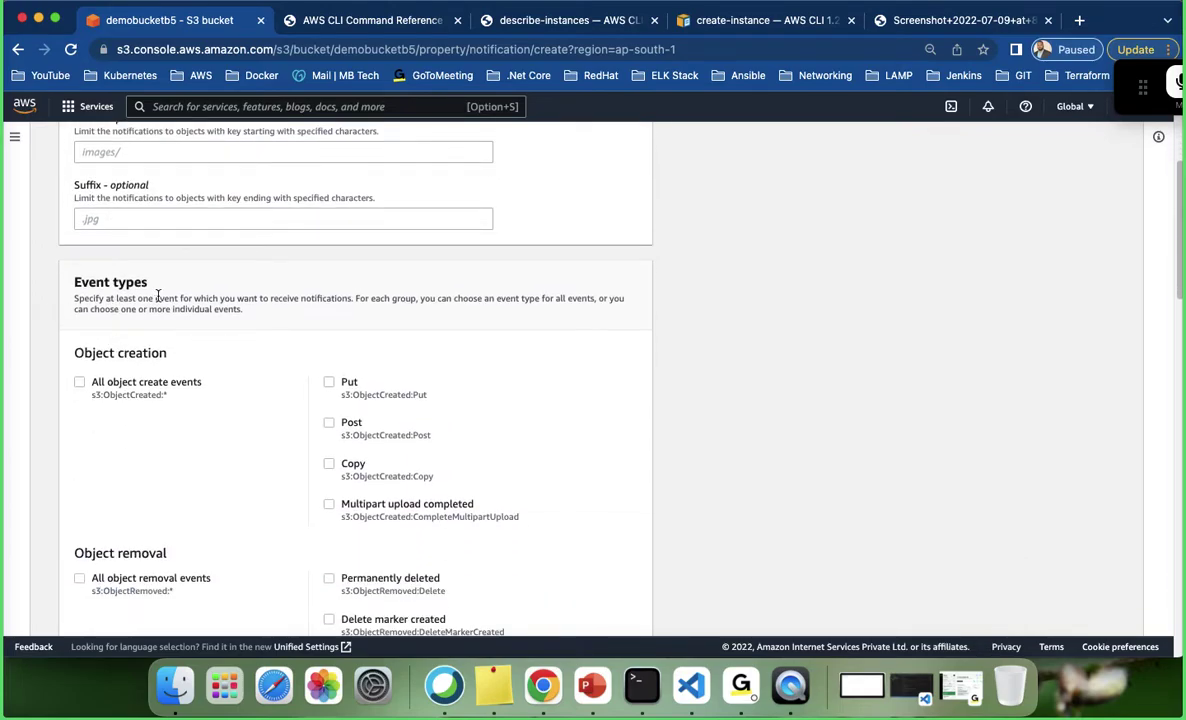
scroll(157, 295, down, 2)
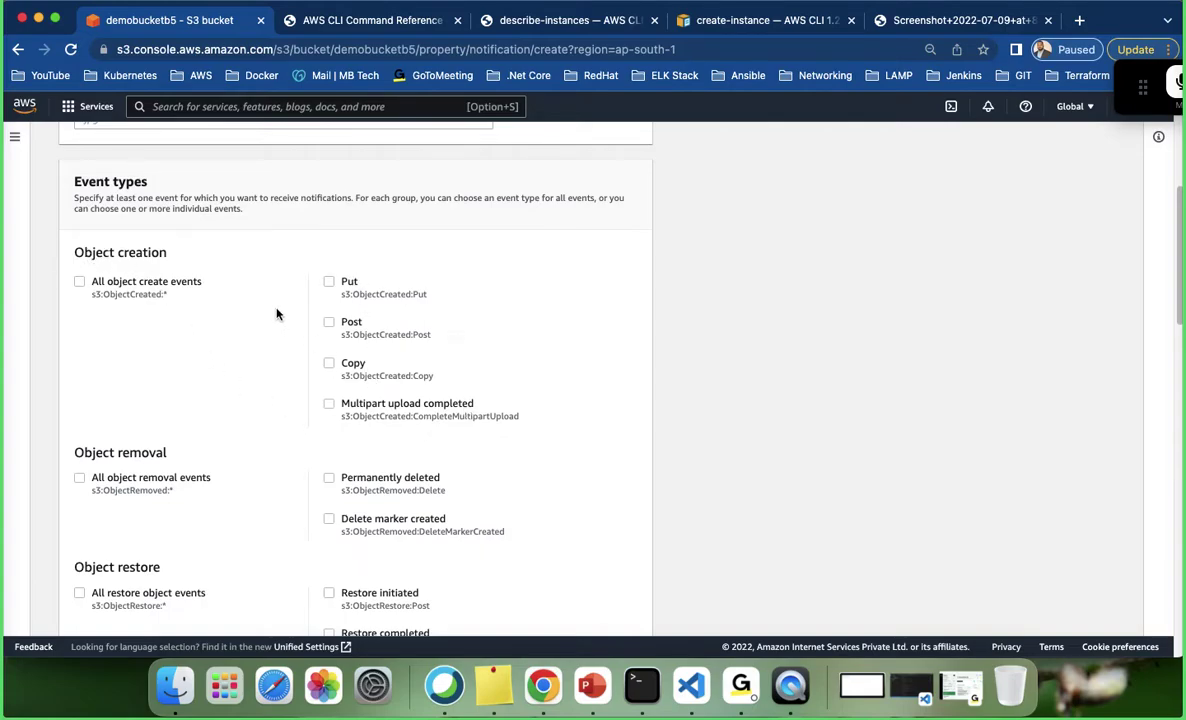
scroll(64, 336, down, 4)
scroll(200, 320, down, 1)
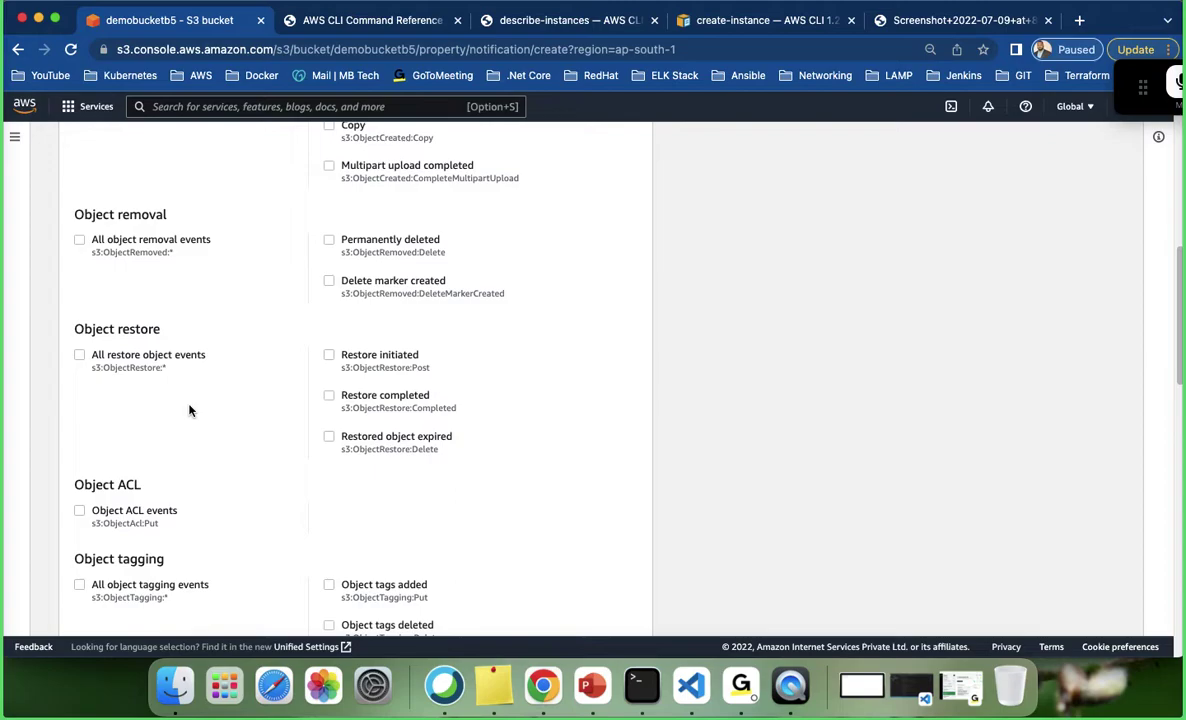
scroll(230, 390, down, 2)
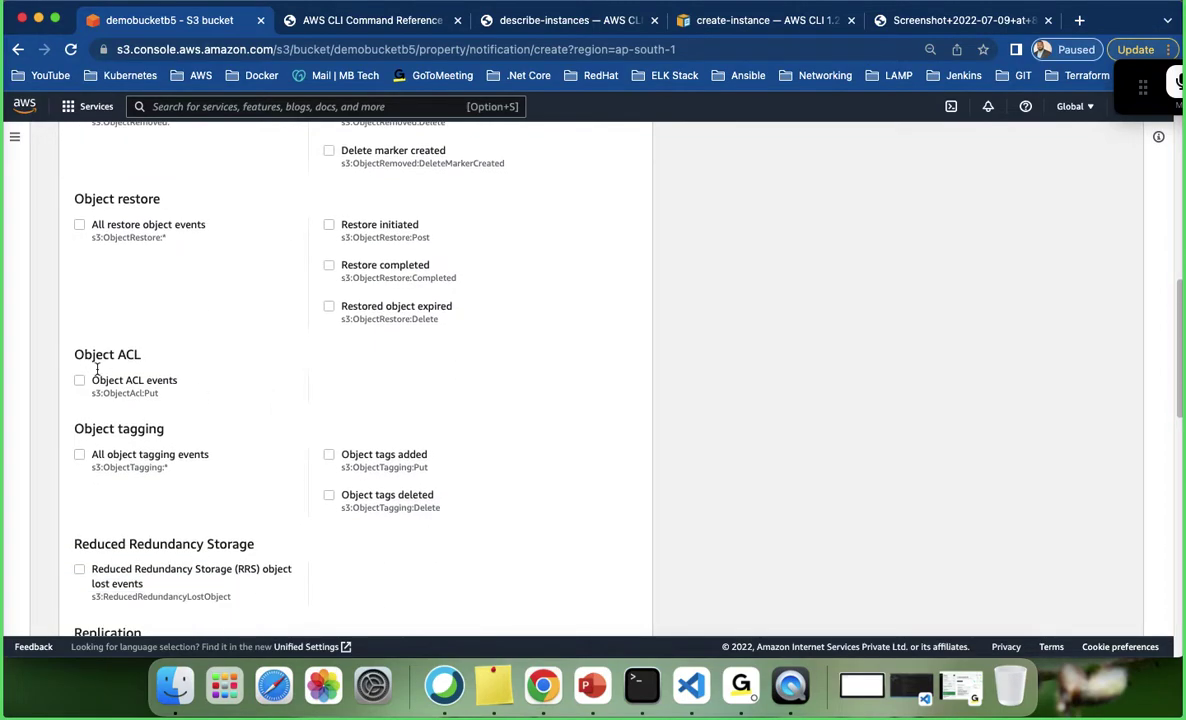
scroll(200, 390, down, 4)
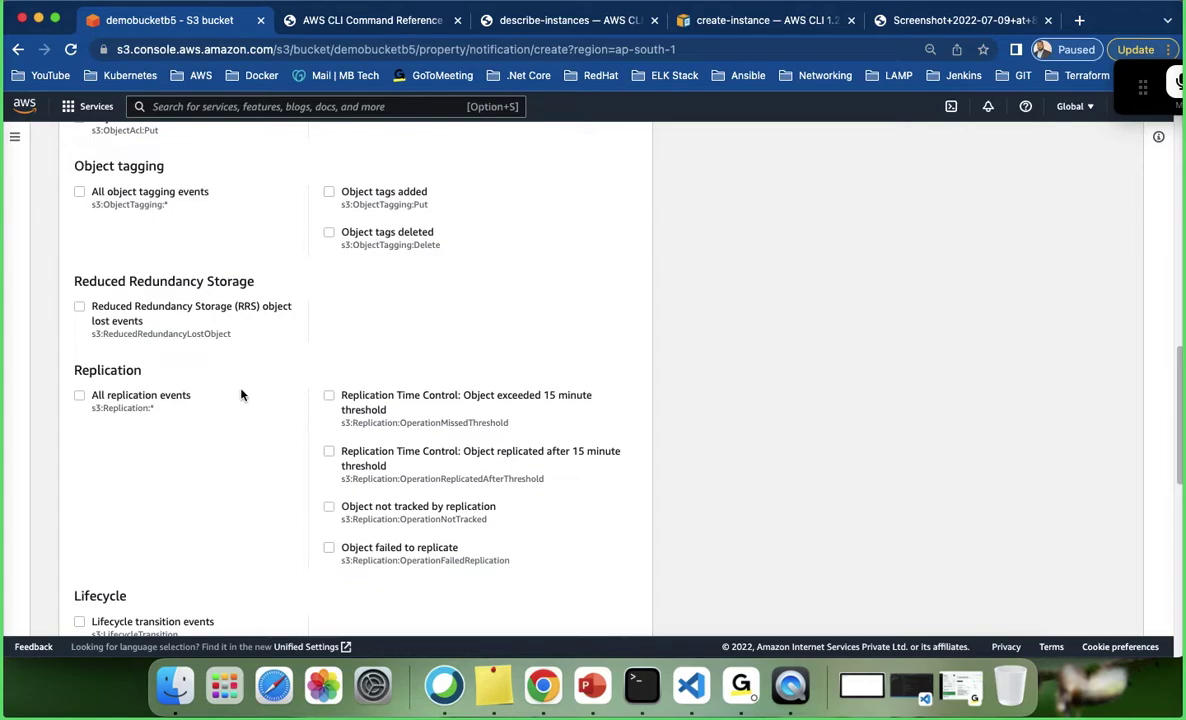
scroll(241, 392, down, 5)
scroll(190, 363, up, 8)
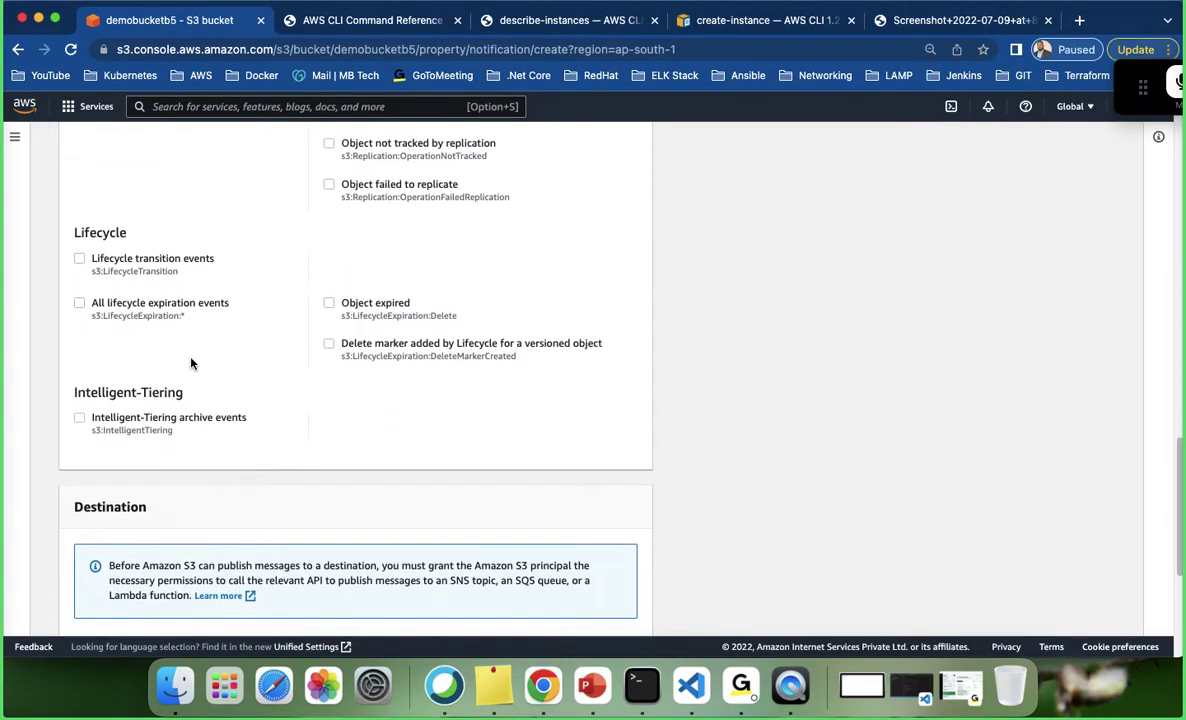
scroll(191, 364, up, 3)
scroll(191, 364, down, 15)
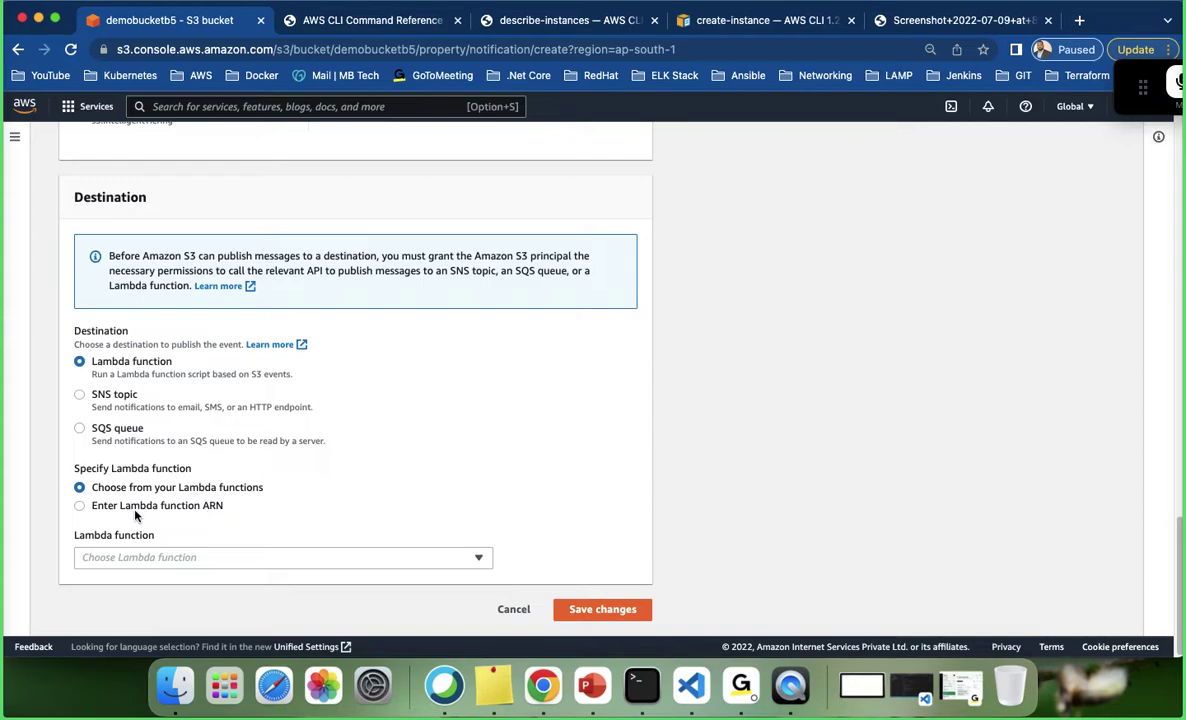
Review the Lambda function choices for the notification's destination and return to the bucket properties without saving.
drag(119, 507, 199, 510)
click(475, 559)
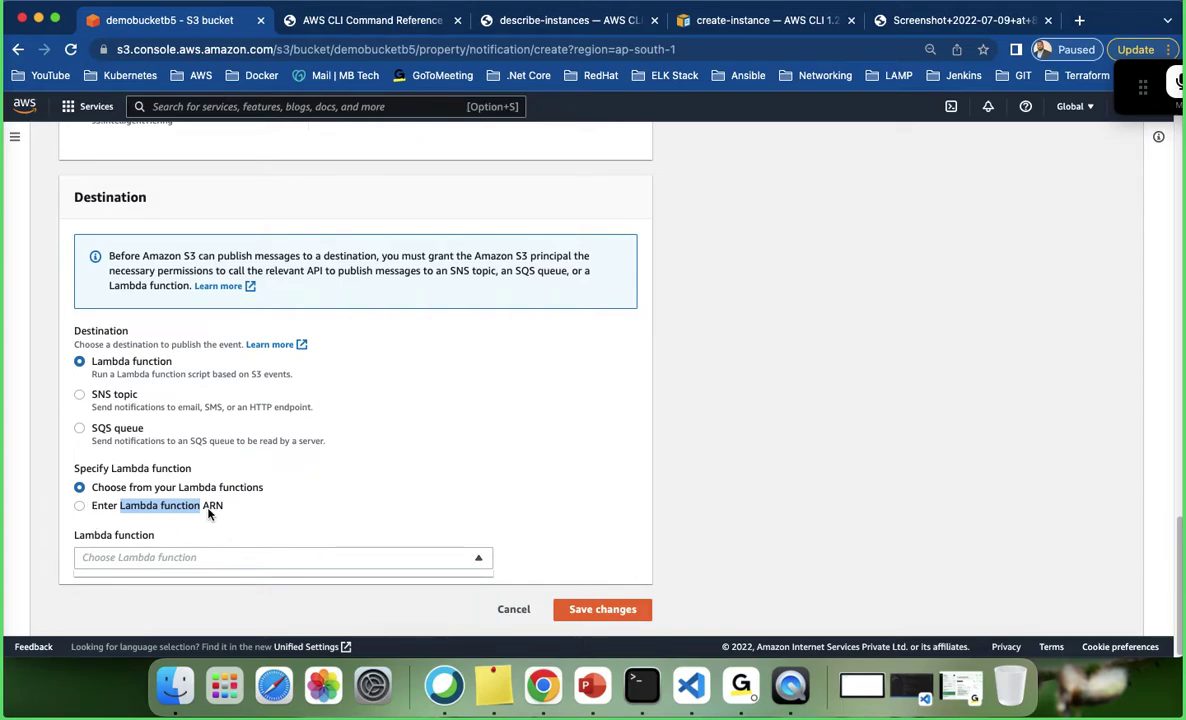
drag(177, 489, 295, 487)
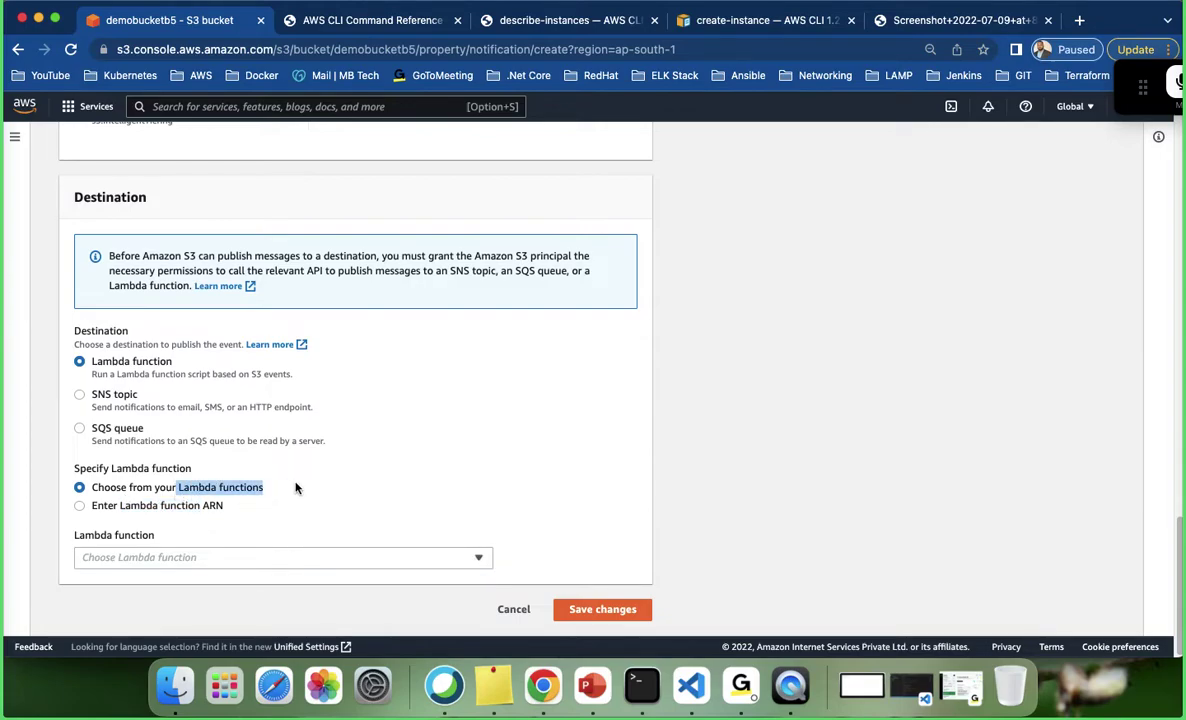
click(199, 561)
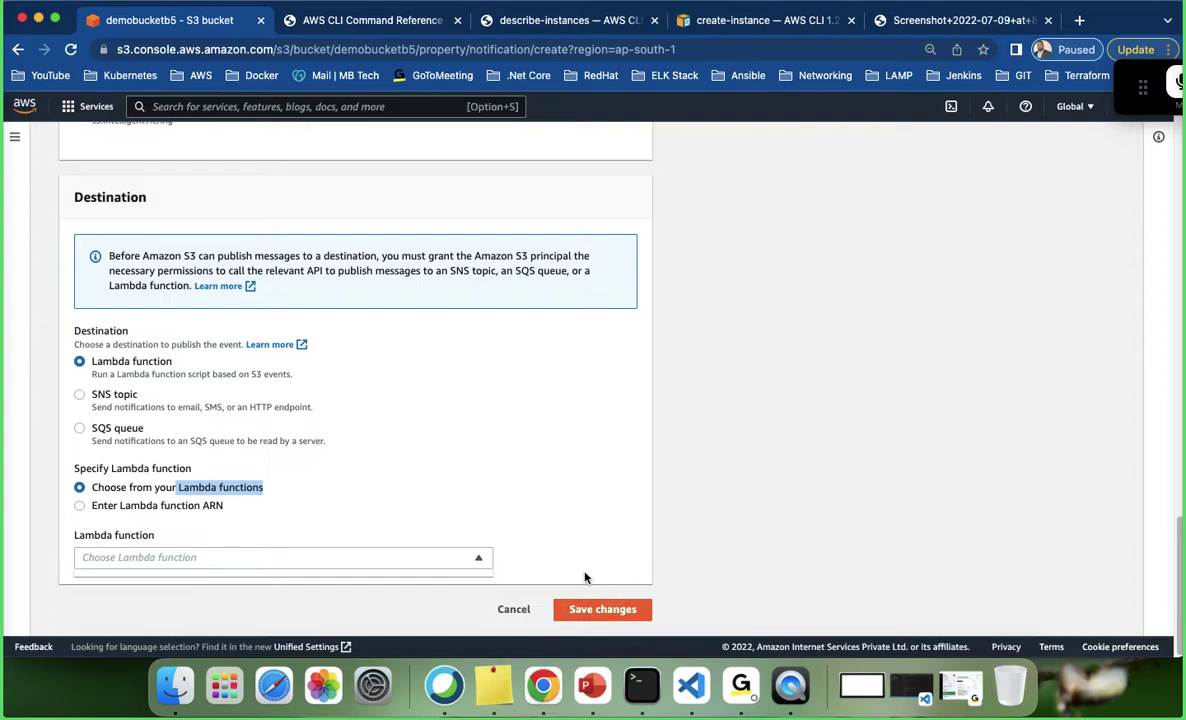
scroll(516, 556, up, 15)
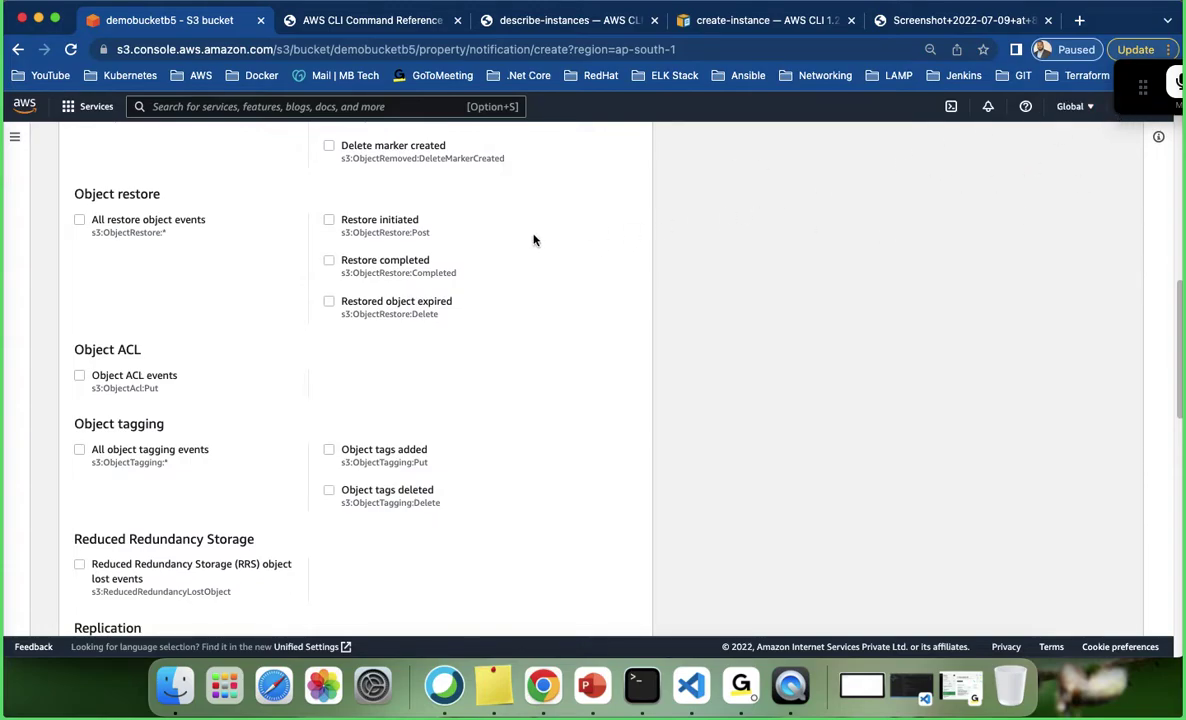
scroll(531, 239, up, 15)
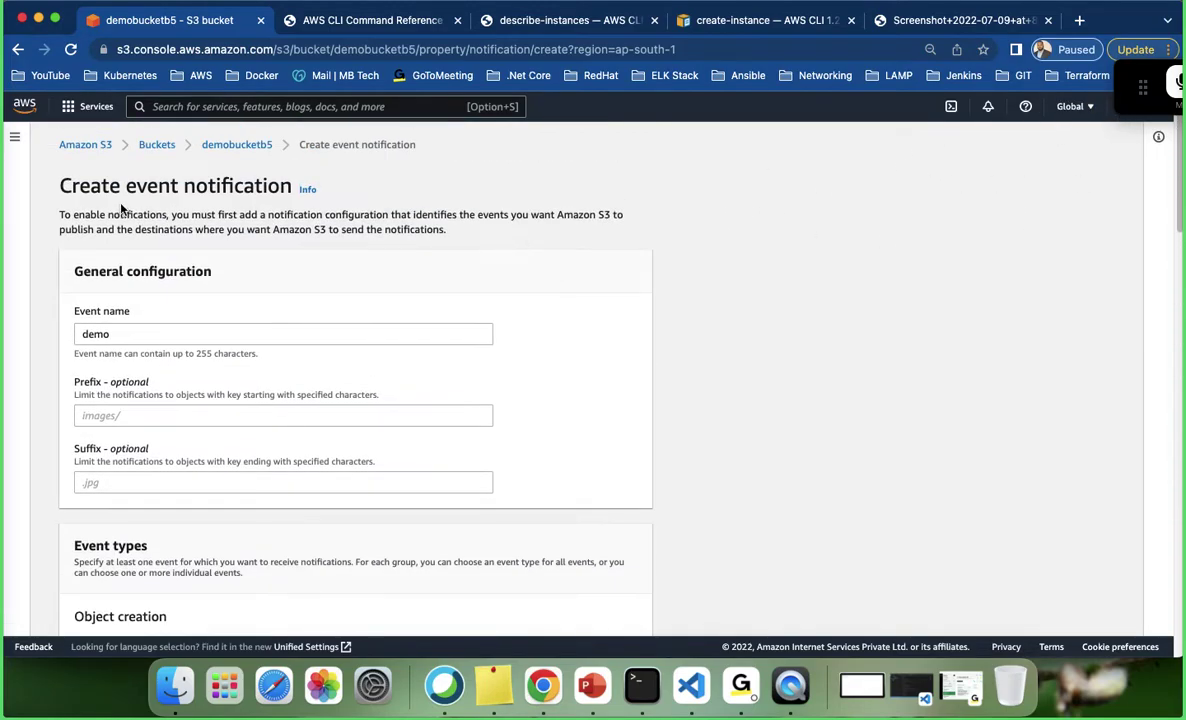
click(18, 49)
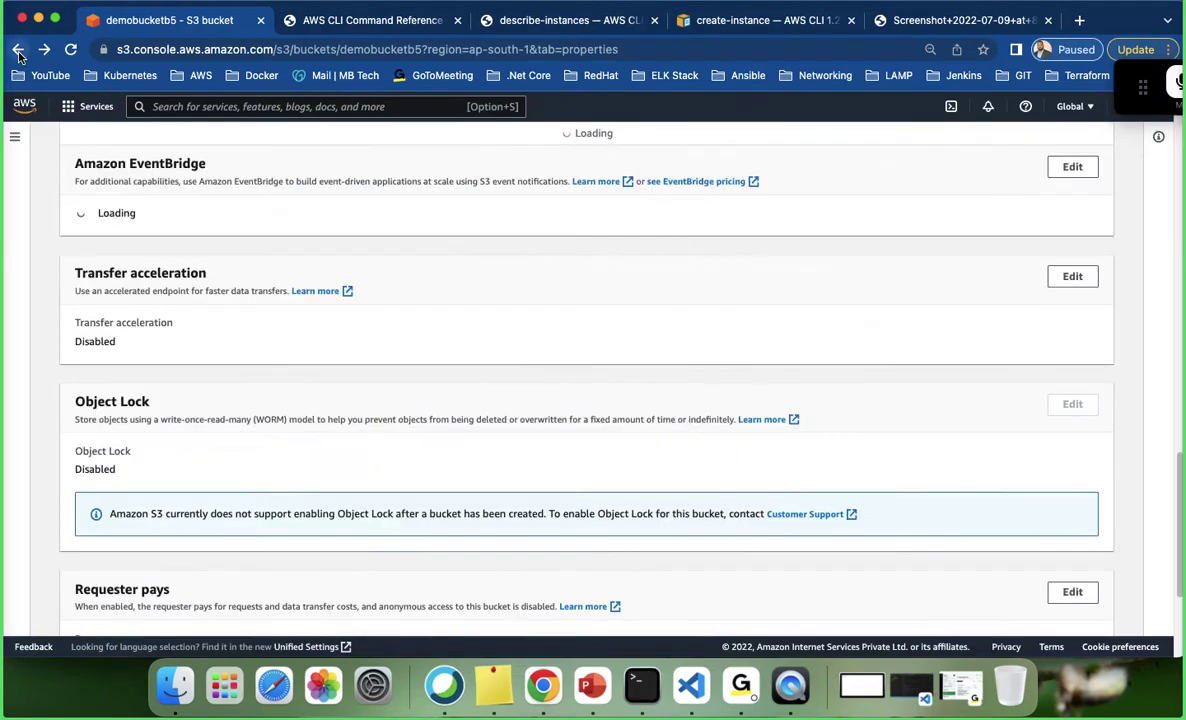
Examine the remaining bucket properties, including Amazon EventBridge, transfer acceleration and the note on enabling Object Lock.
scroll(363, 437, up, 5)
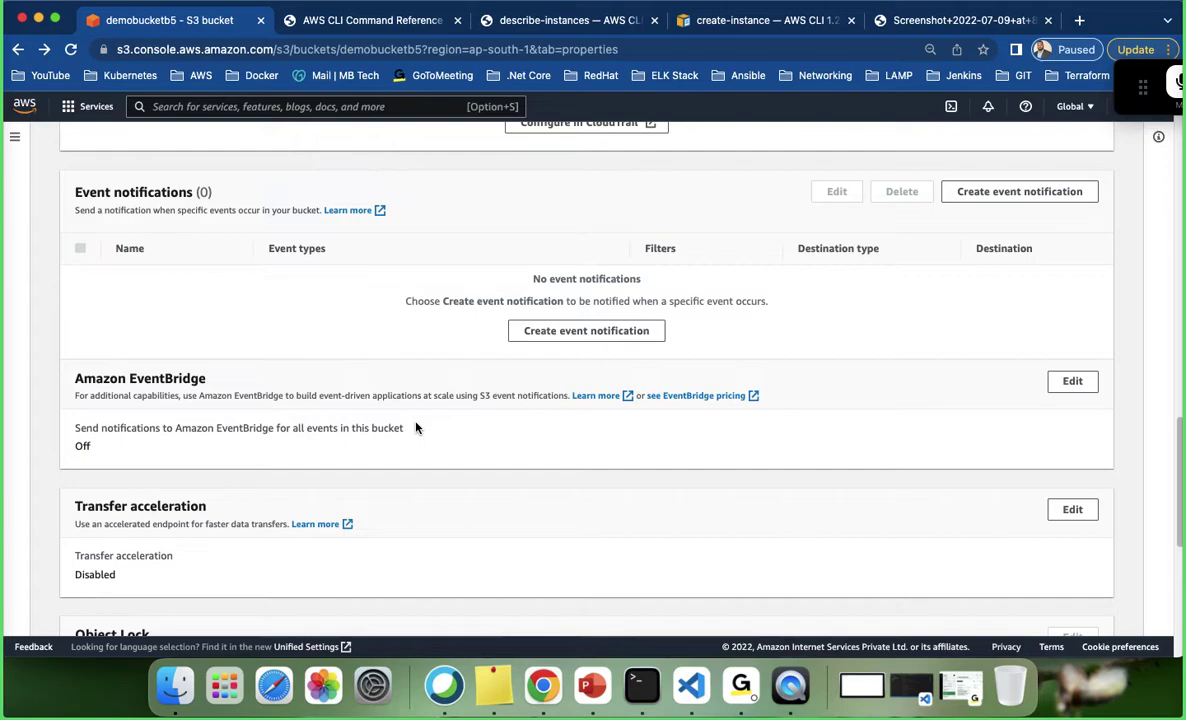
scroll(416, 426, down, 3)
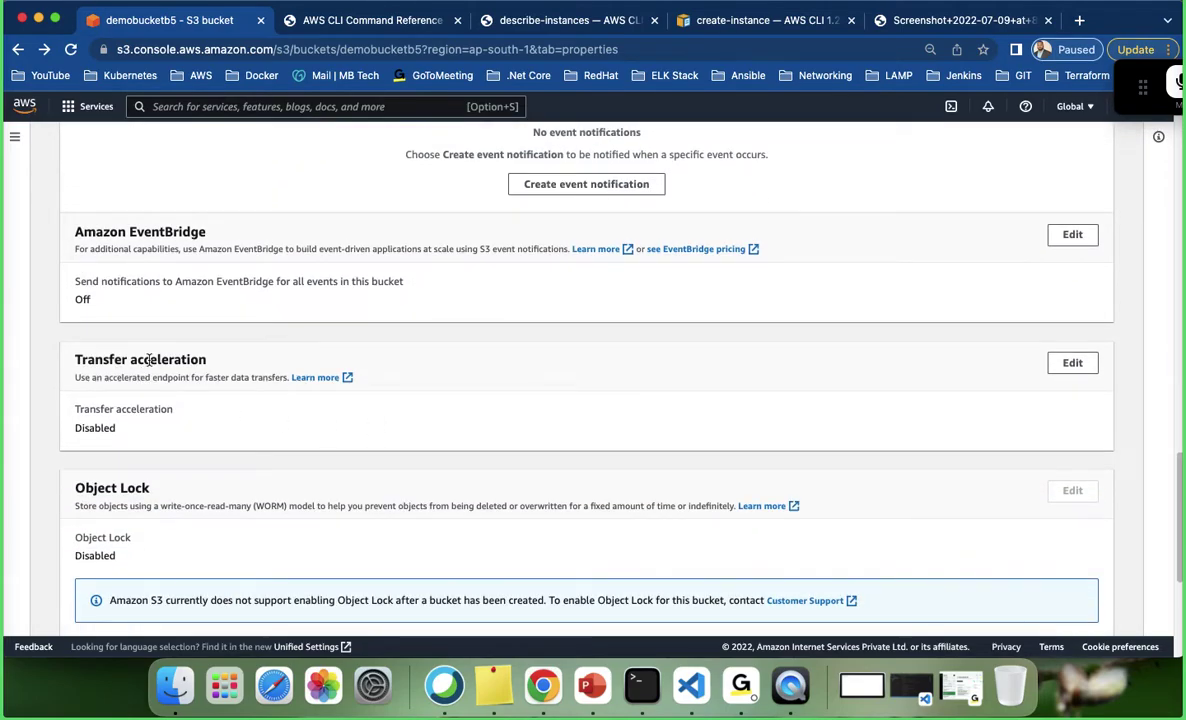
scroll(114, 373, down, 5)
scroll(195, 345, up, 3)
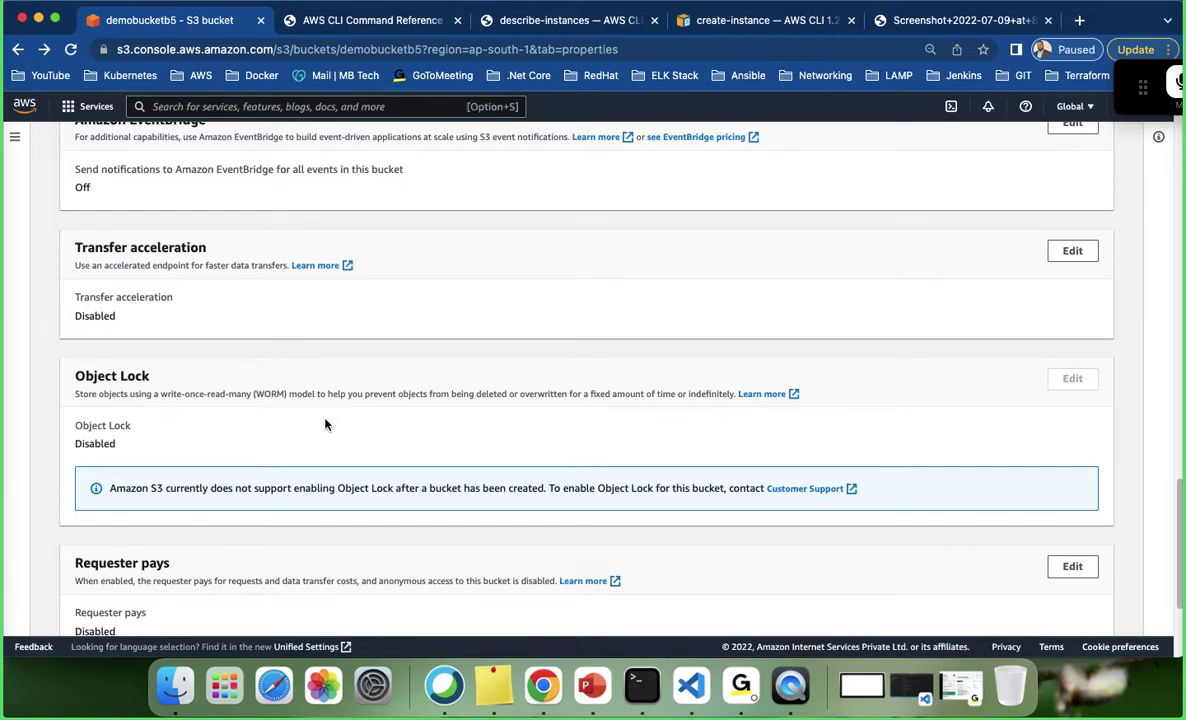
scroll(325, 424, up, 2)
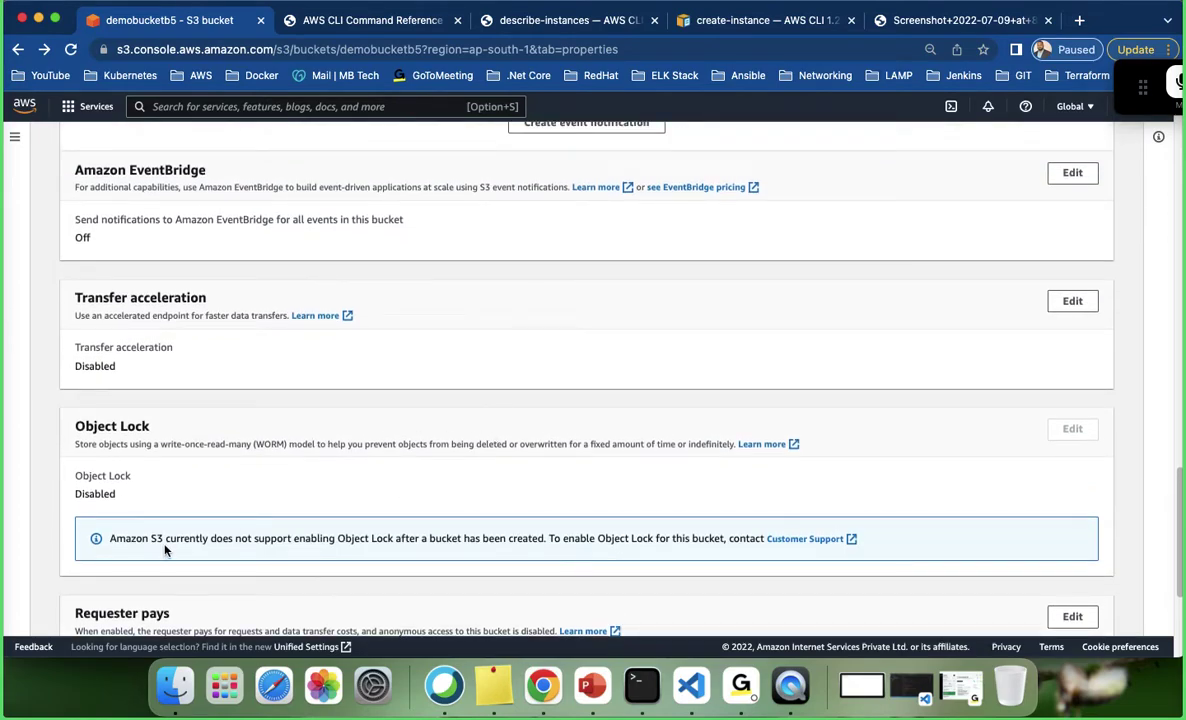
drag(108, 538, 545, 540)
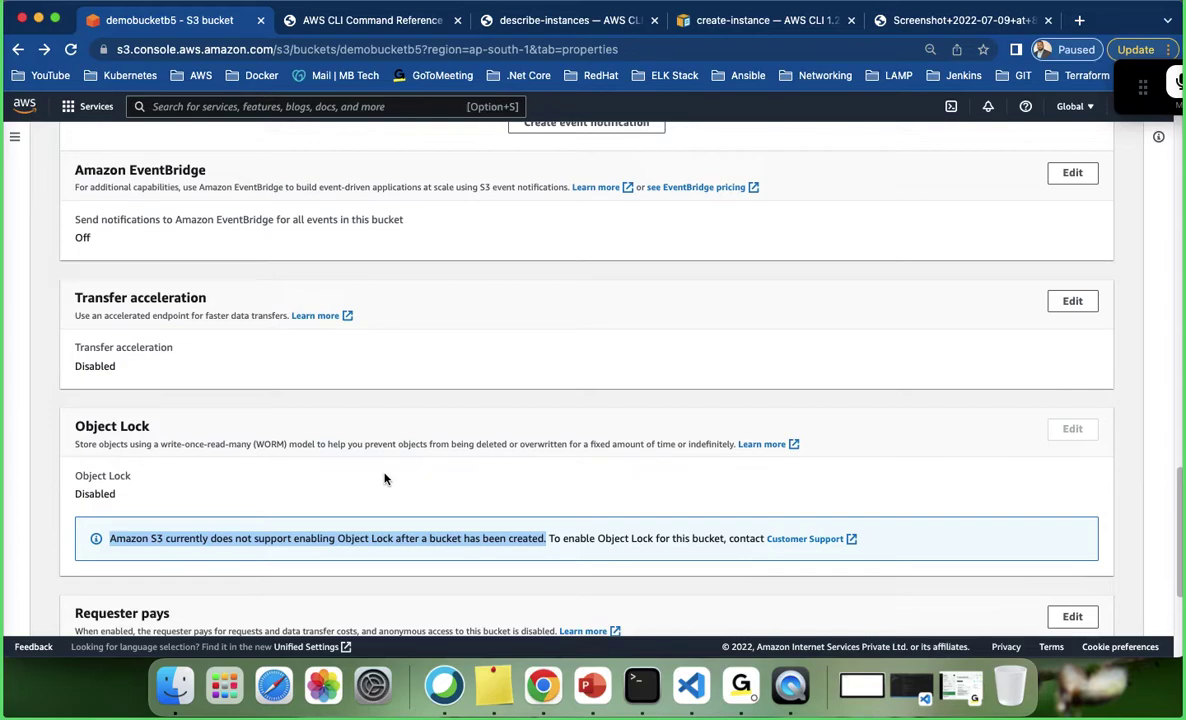
click(469, 465)
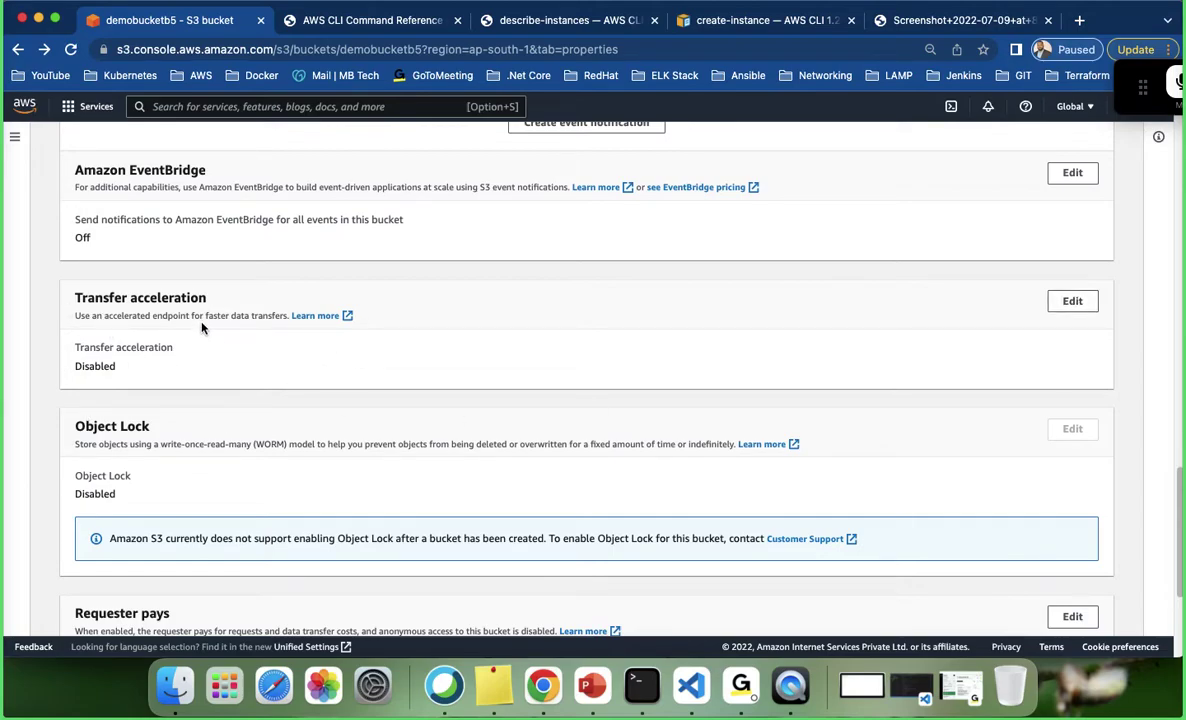
Enable transfer acceleration for demobucketb5, reviewing the accelerated endpoint and additional fee note, and save the change.
drag(206, 318, 300, 316)
click(1071, 308)
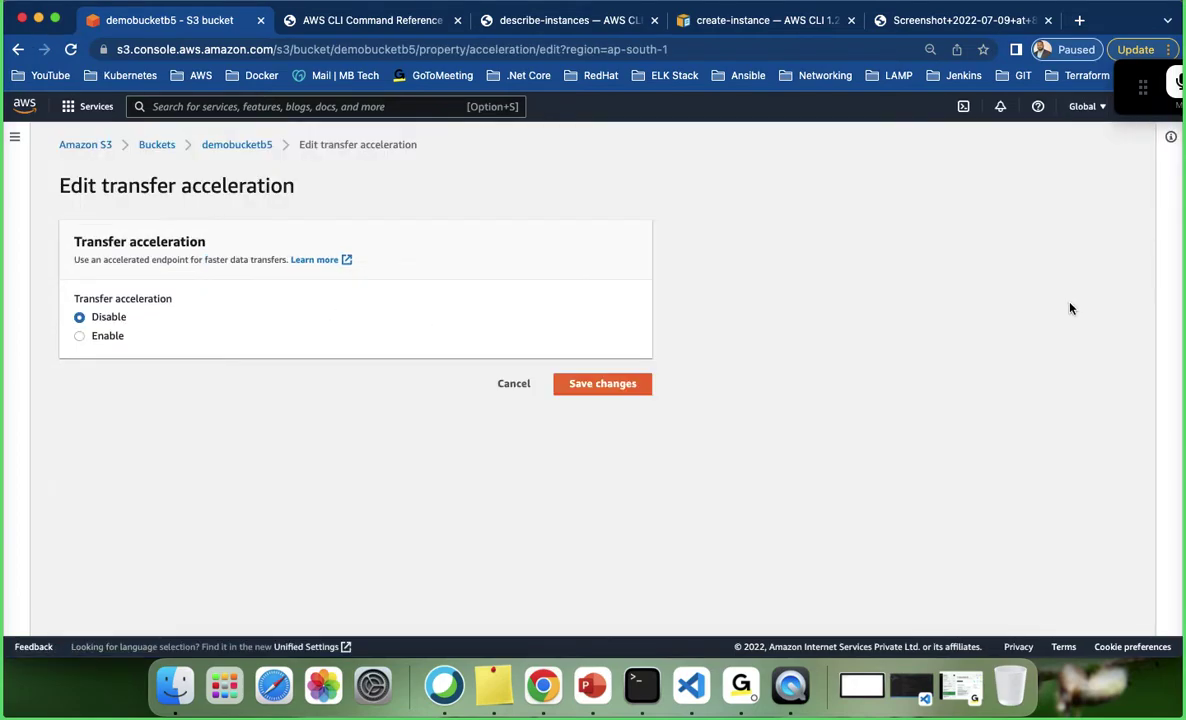
click(80, 336)
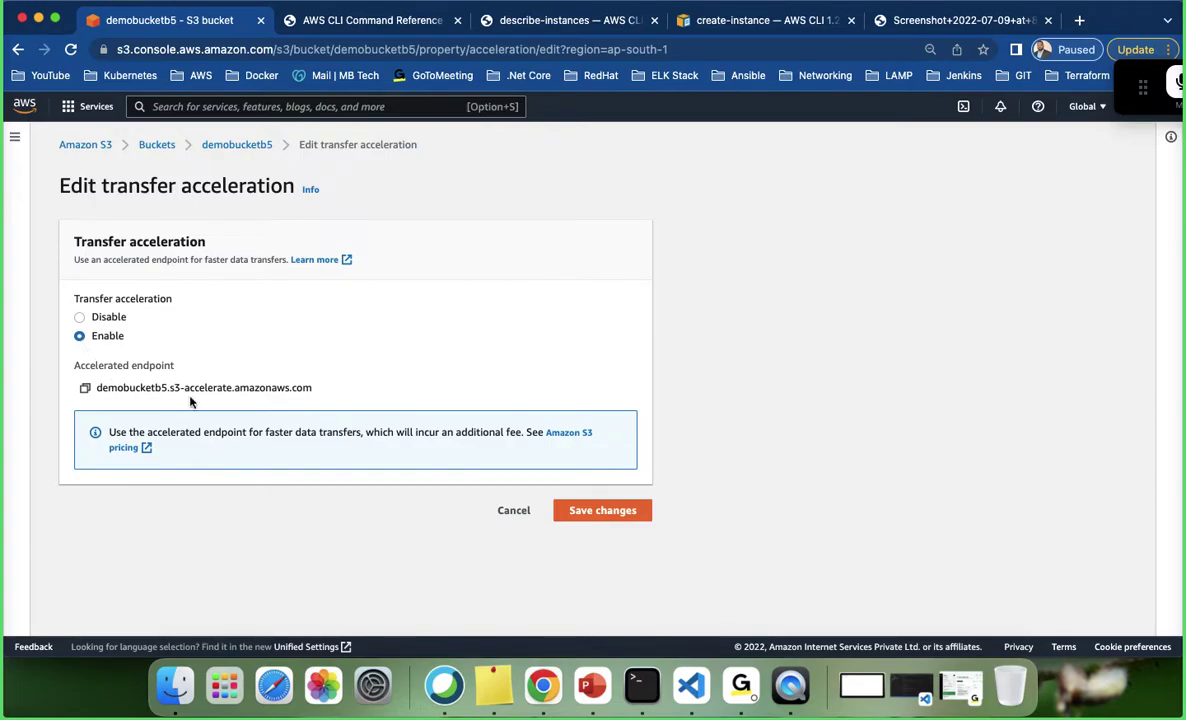
drag(97, 390, 336, 393)
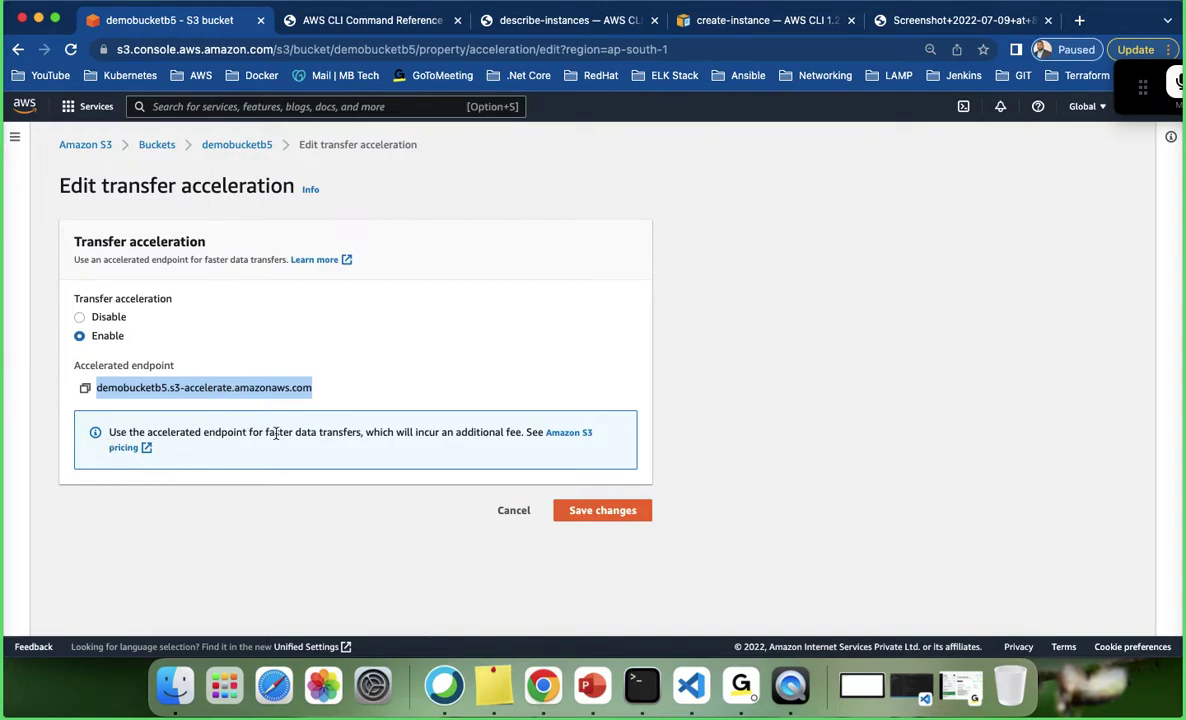
click(368, 434)
drag(368, 434, 525, 432)
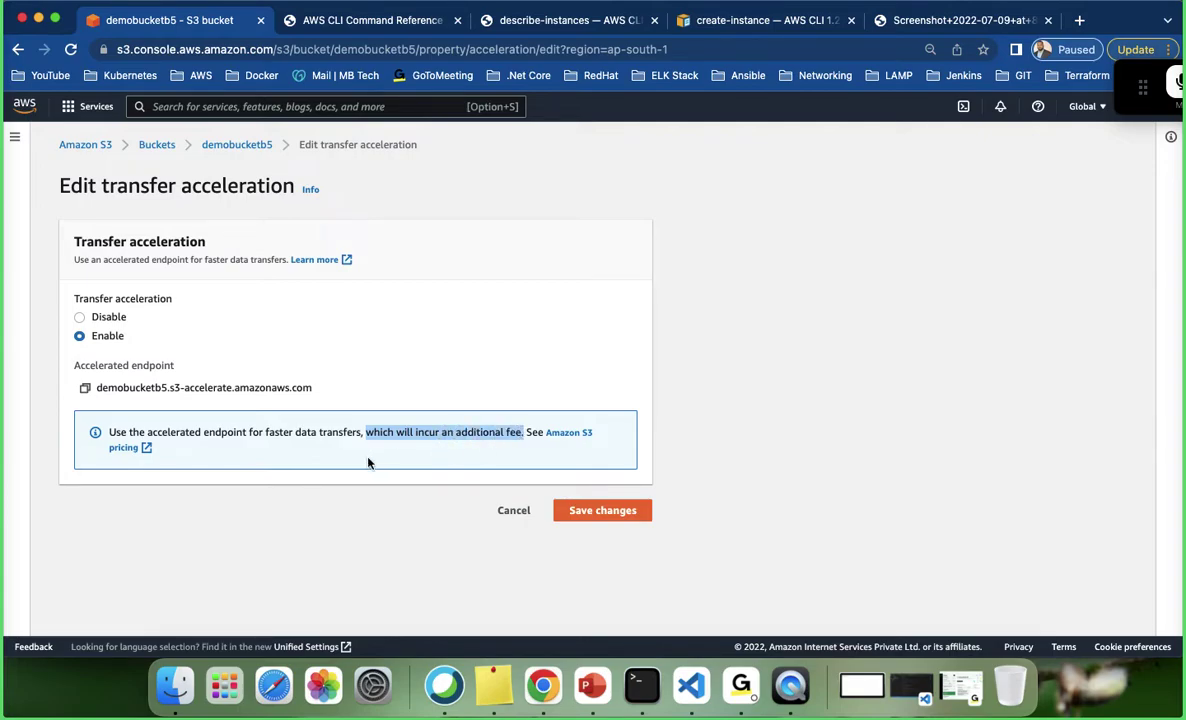
click(256, 446)
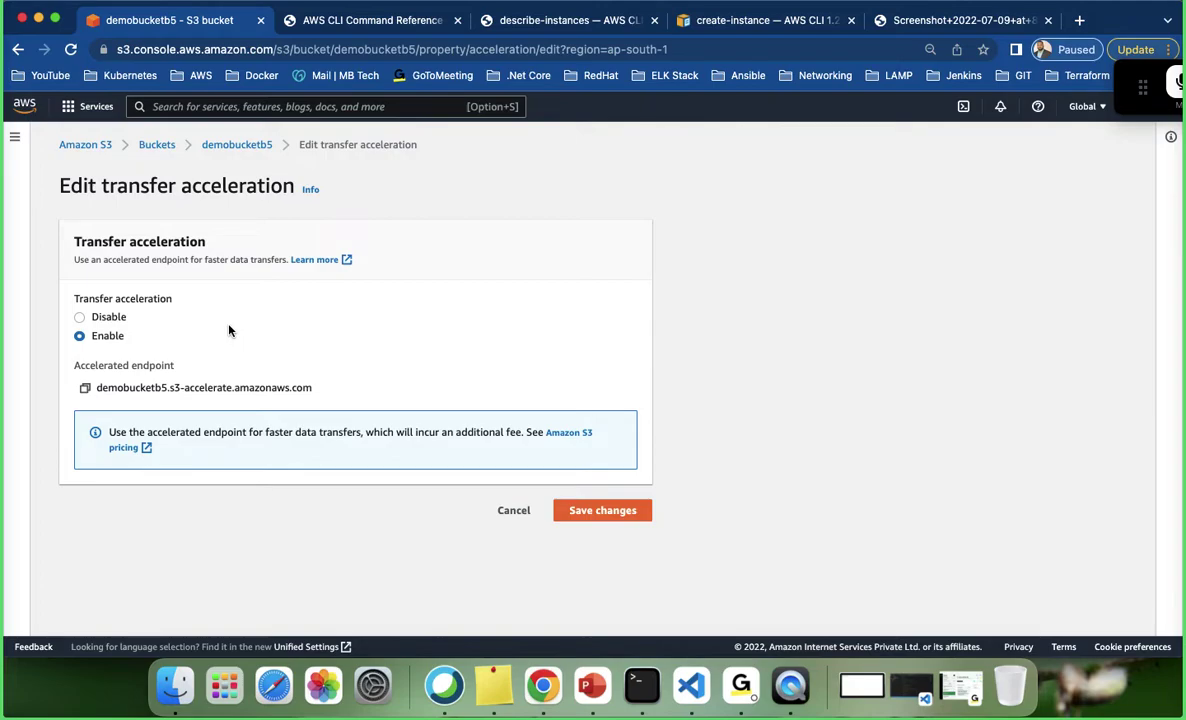
click(600, 514)
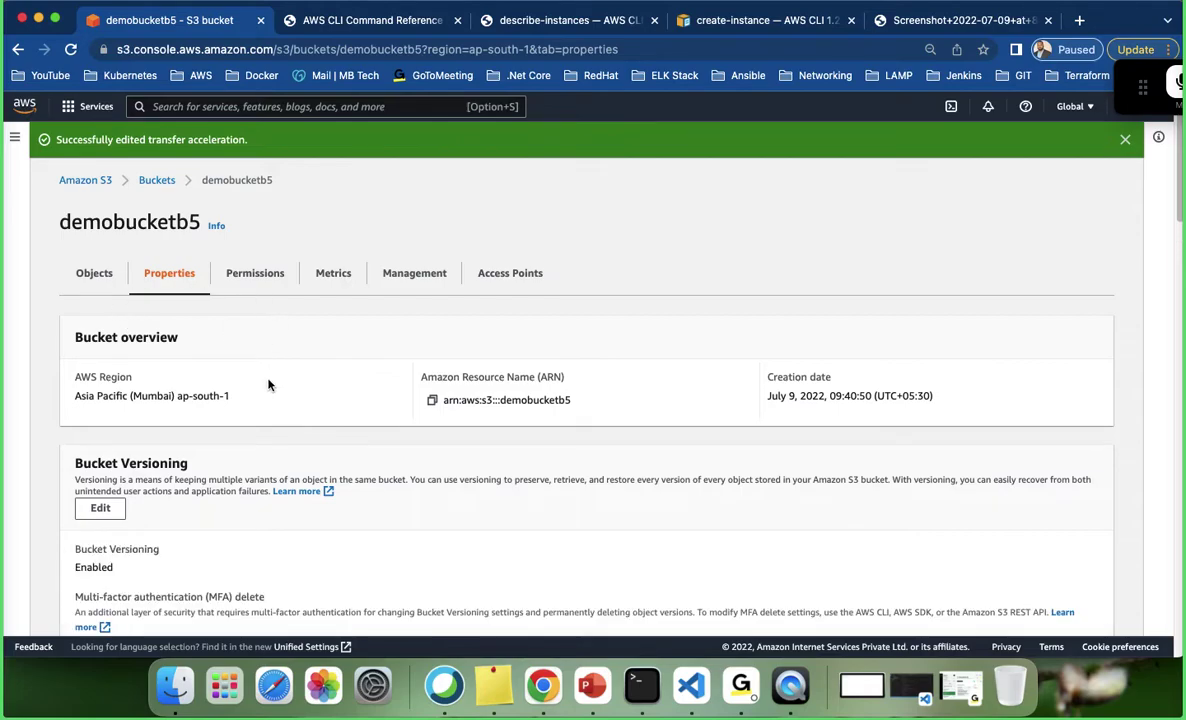
Check the accelerated endpoint listed under transfer acceleration in the bucket properties.
scroll(180, 347, down, 10)
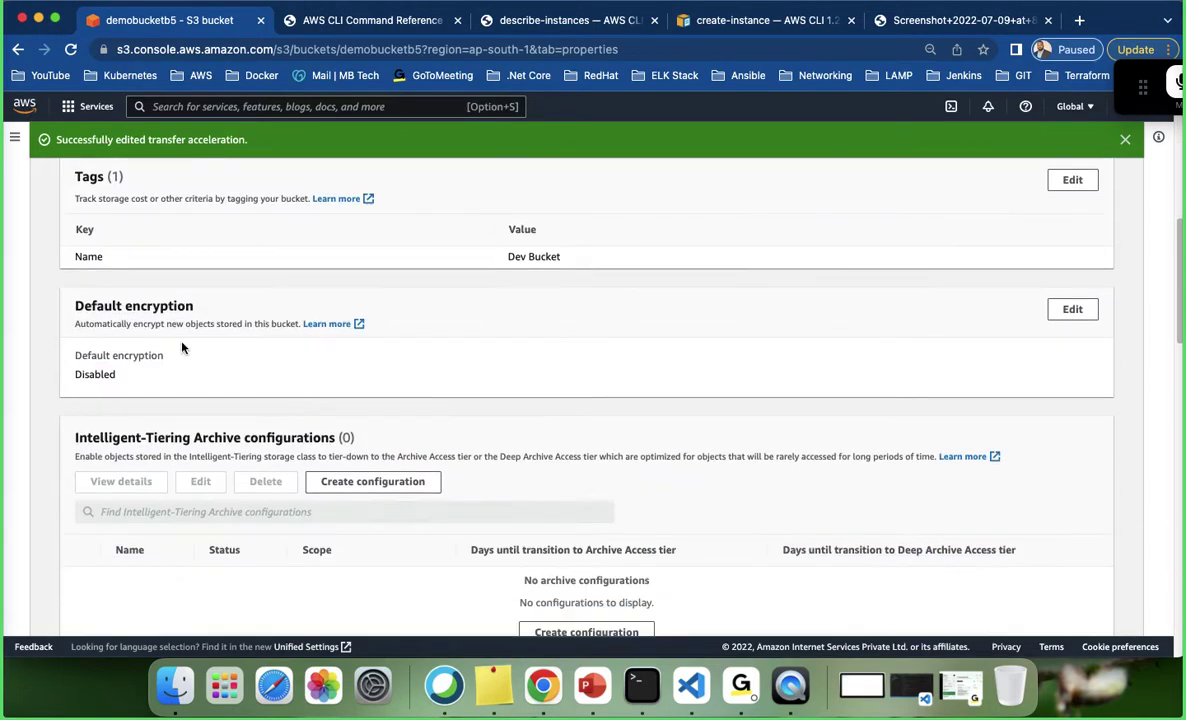
scroll(182, 347, down, 5)
scroll(180, 345, down, 6)
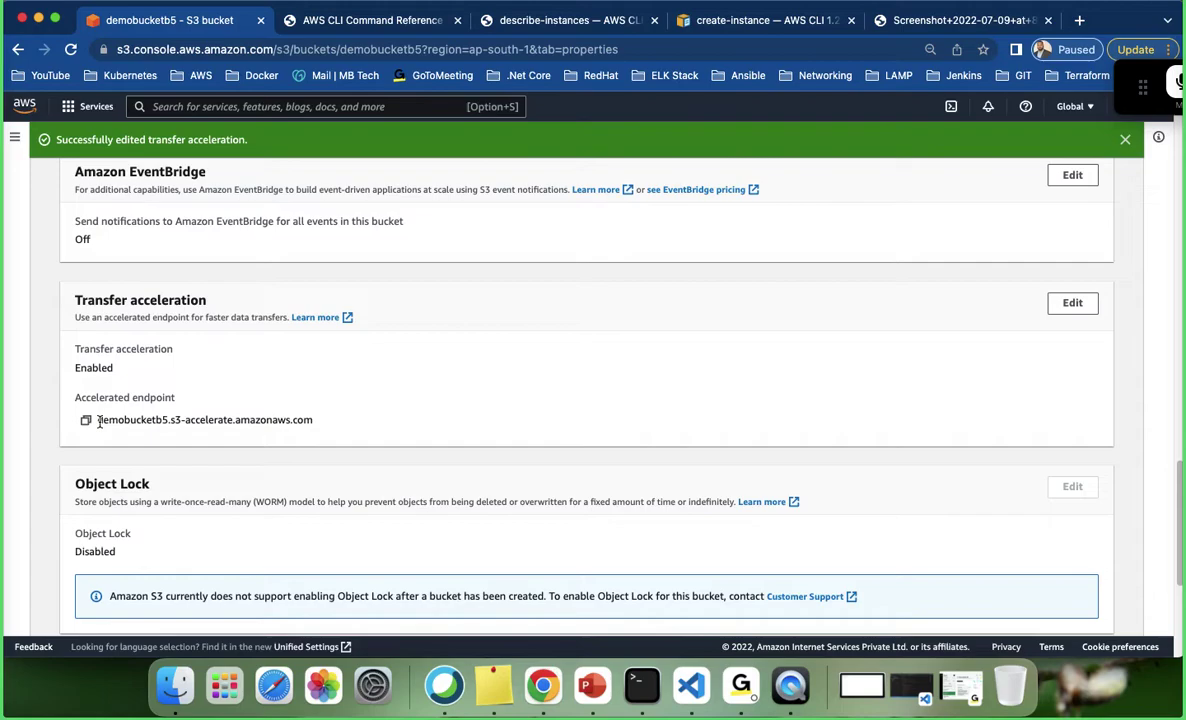
drag(99, 421, 314, 422)
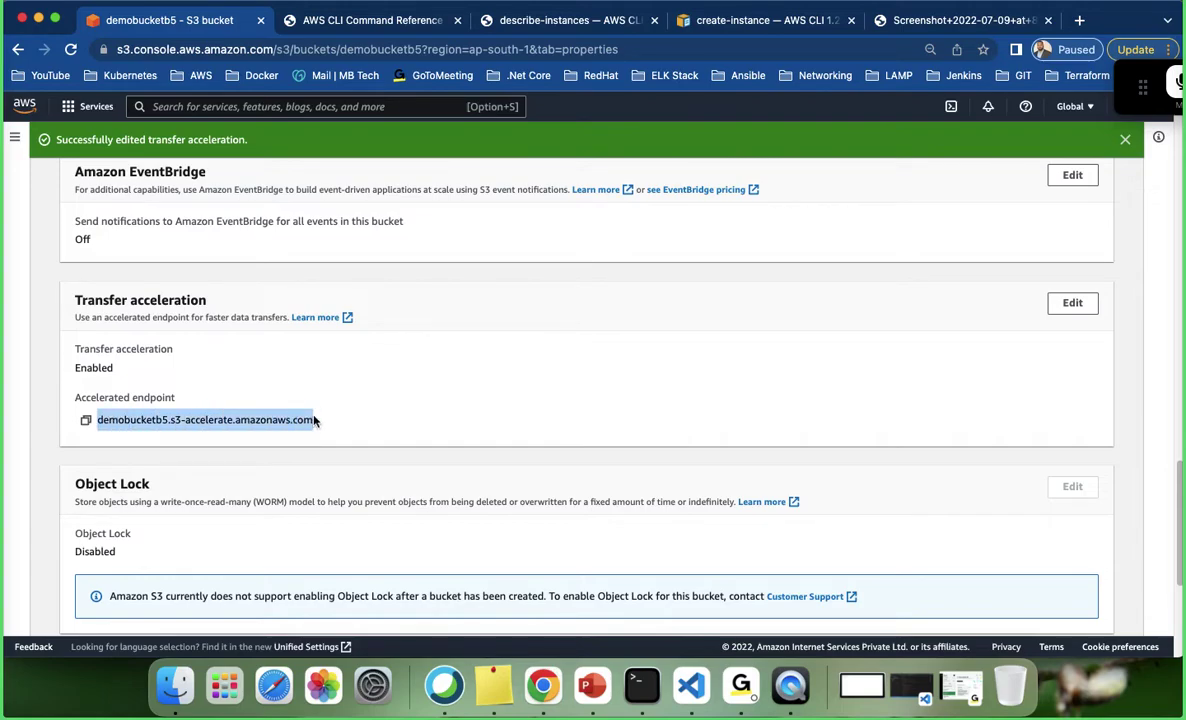
click(526, 402)
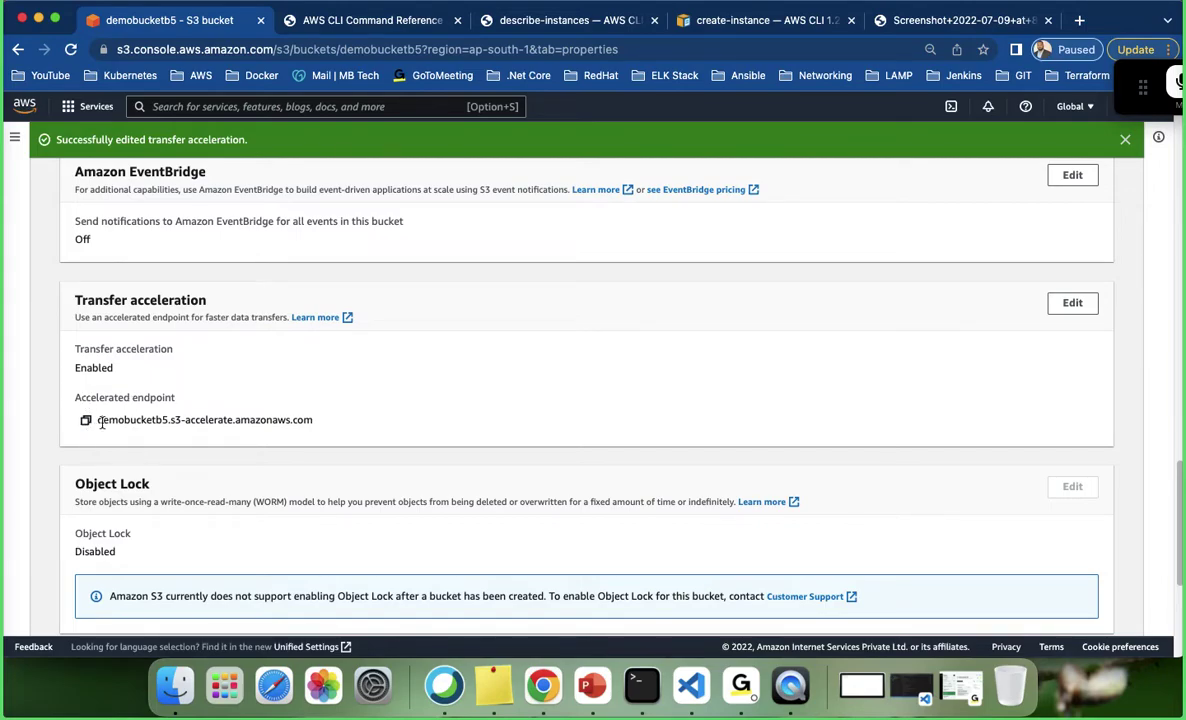
drag(95, 420, 316, 425)
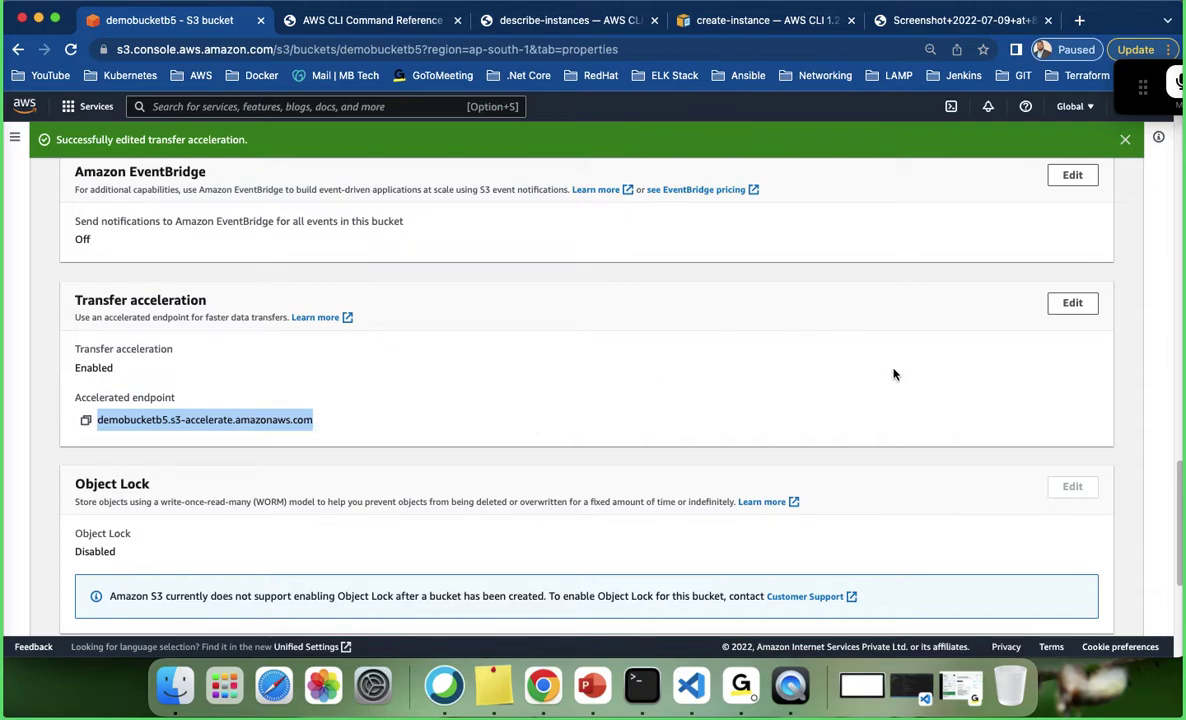
Disable transfer acceleration for demobucketb5, save the change and check the setting in the bucket properties.
click(1070, 305)
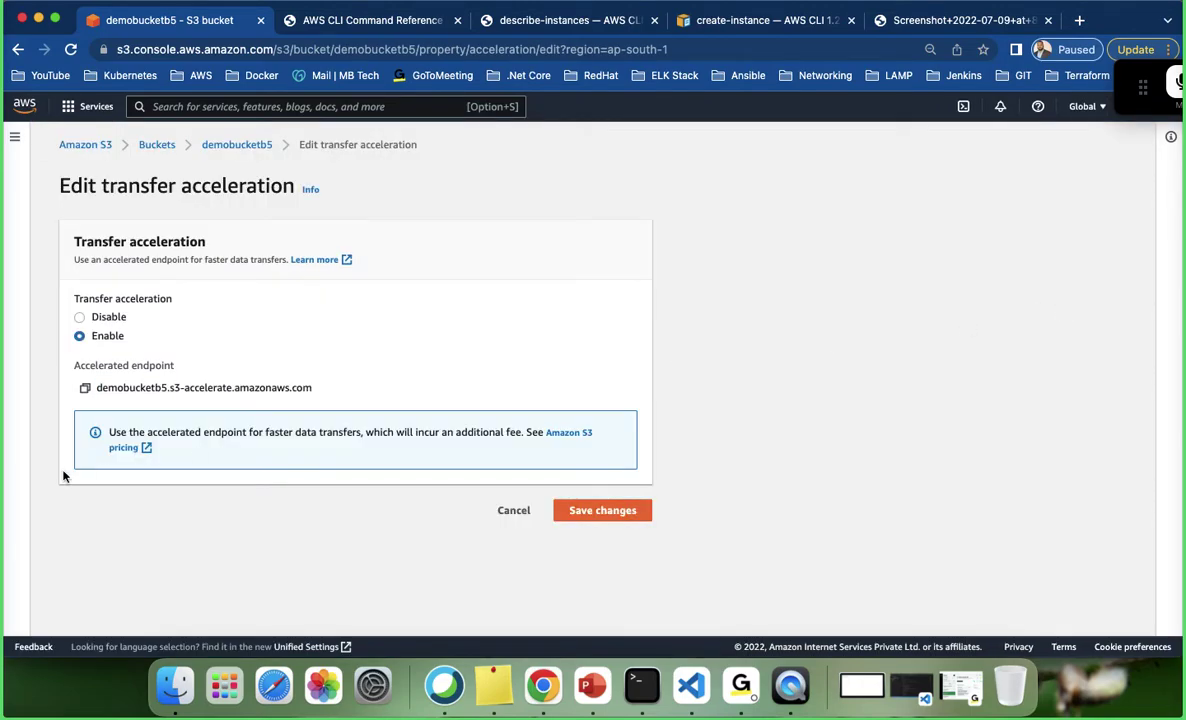
click(79, 314)
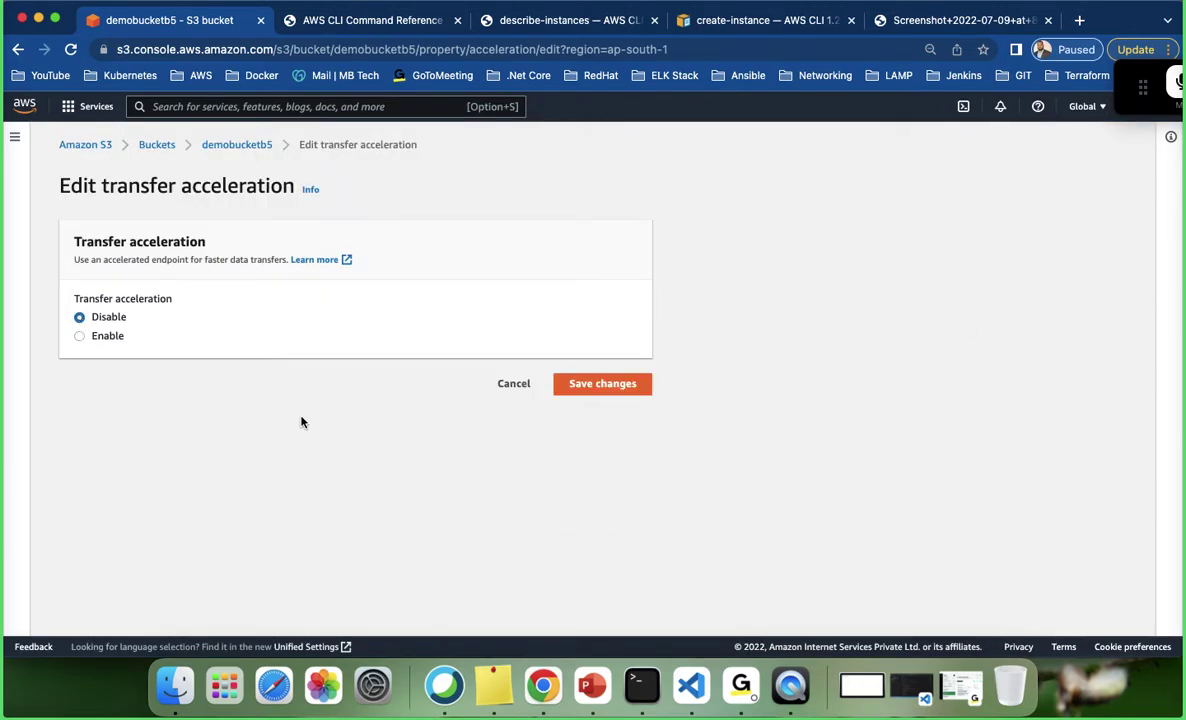
click(603, 386)
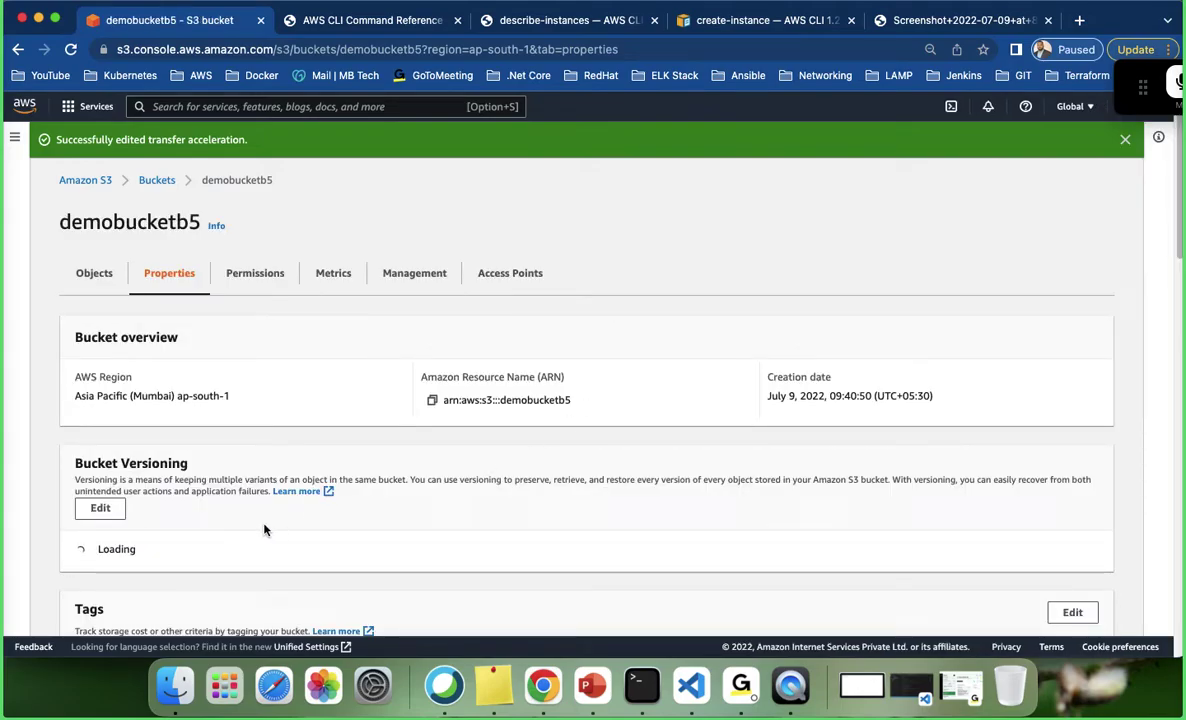
scroll(160, 533, down, 3)
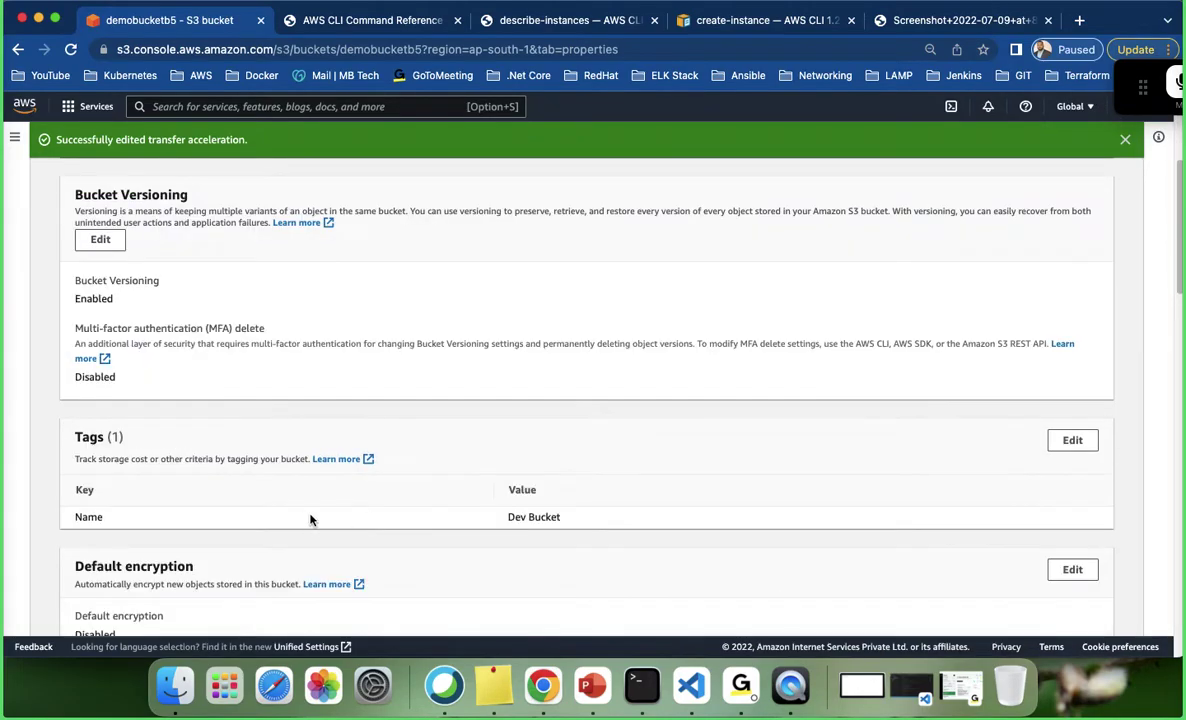
scroll(305, 520, down, 4)
scroll(305, 520, down, 15)
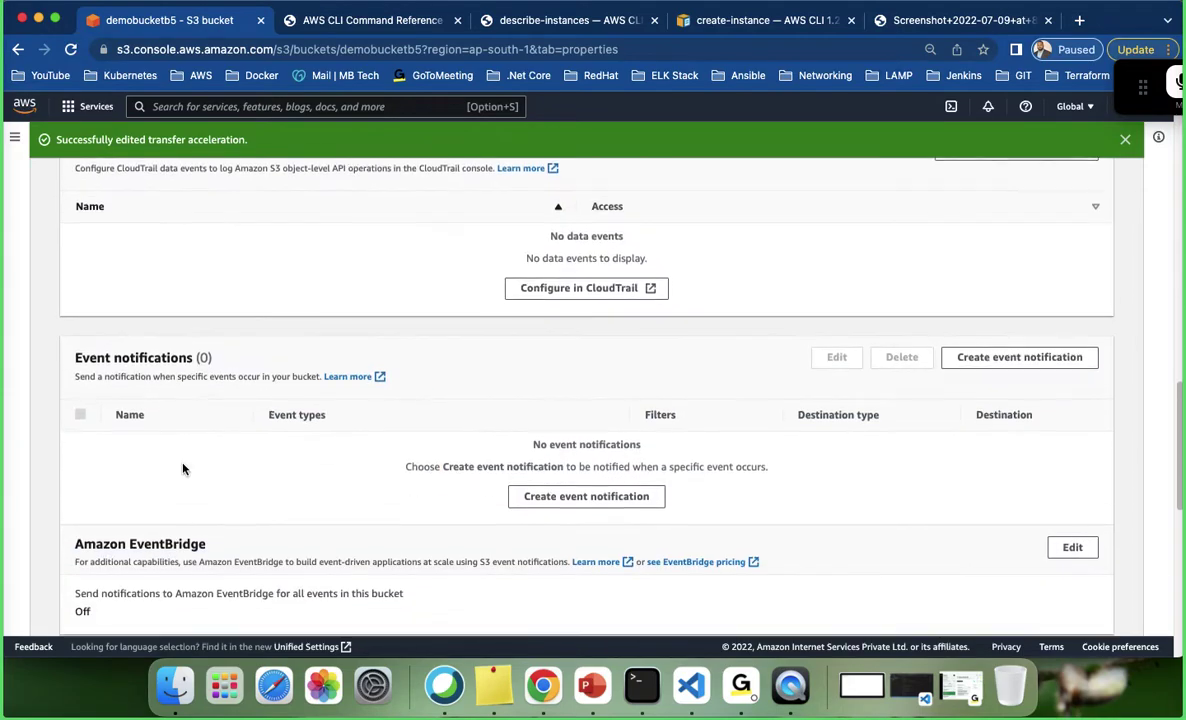
scroll(183, 468, down, 3)
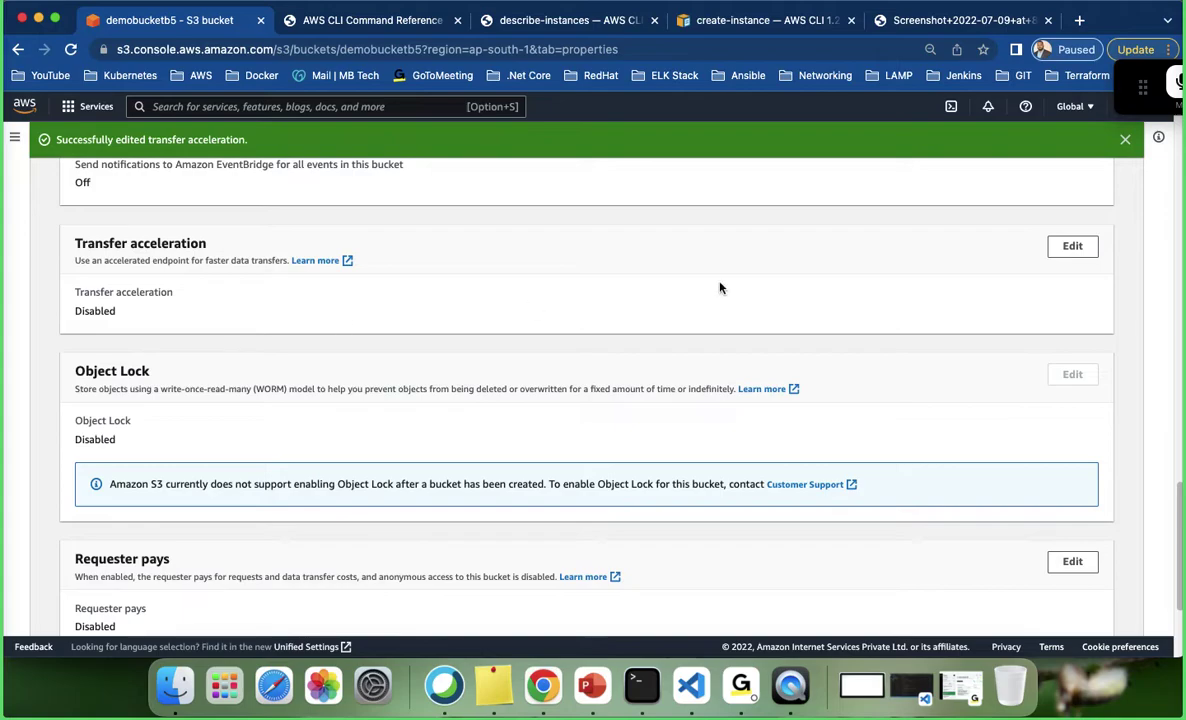
click(1126, 141)
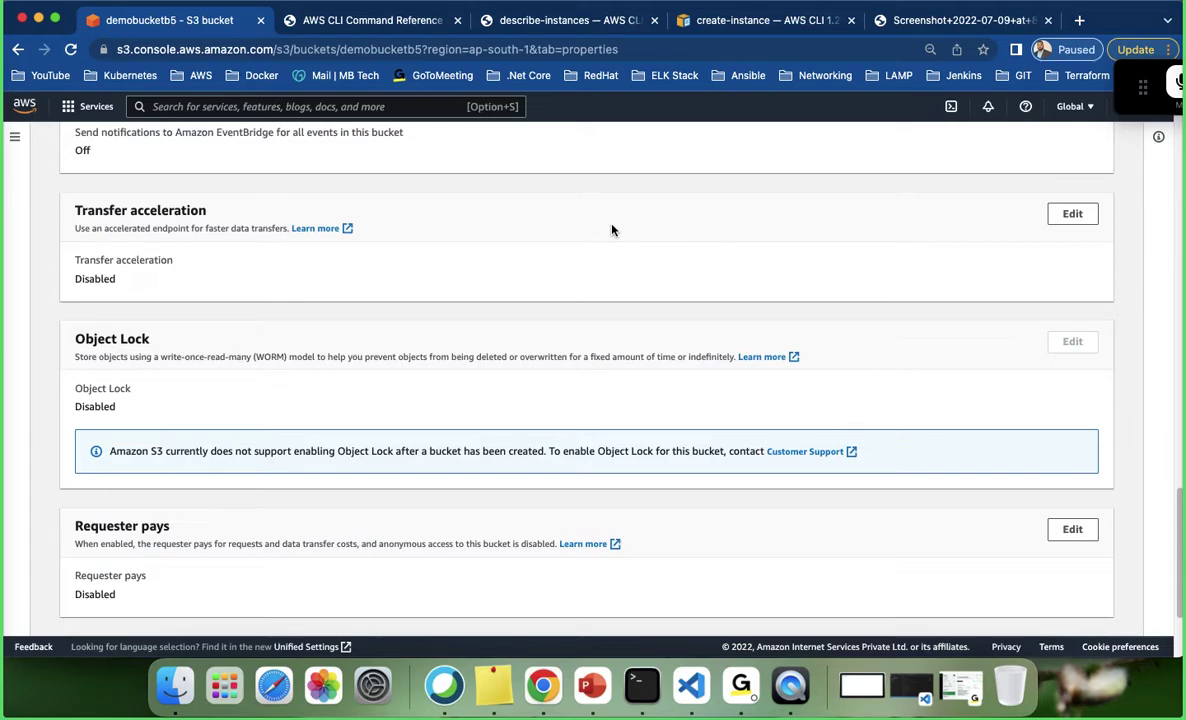
View the bucket's objects, return to the list of buckets and reopen demobucketb5.
scroll(514, 269, up, 1)
scroll(515, 268, up, 10)
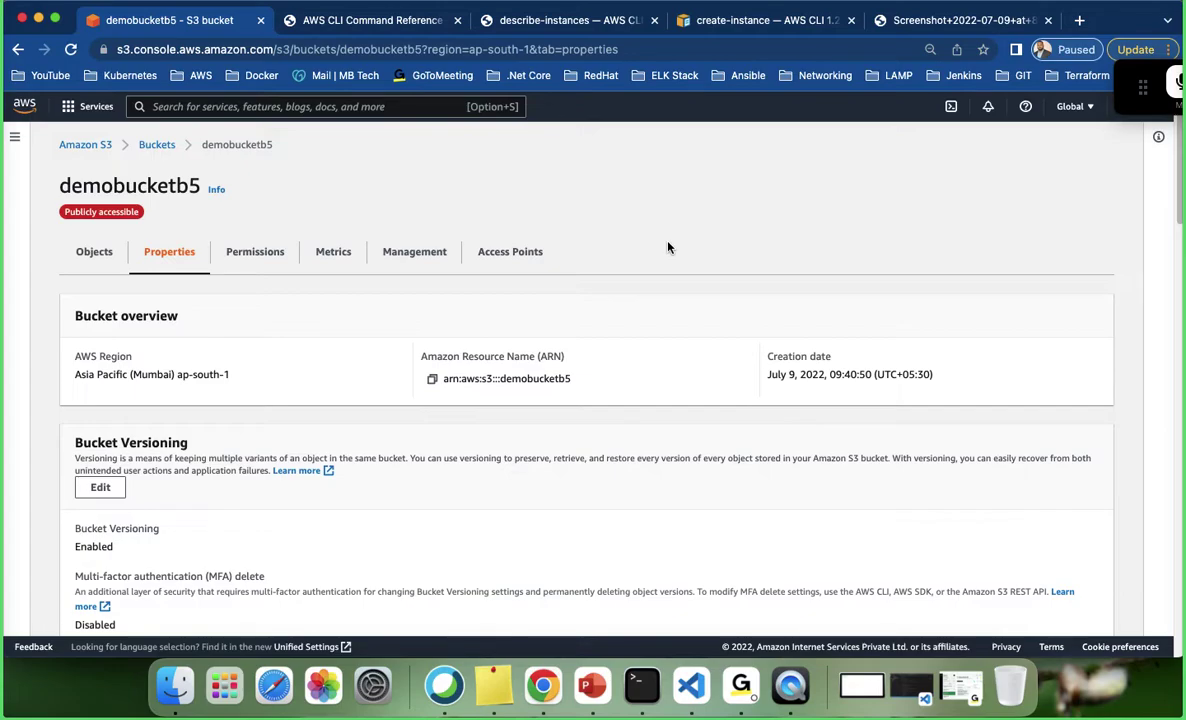
click(94, 251)
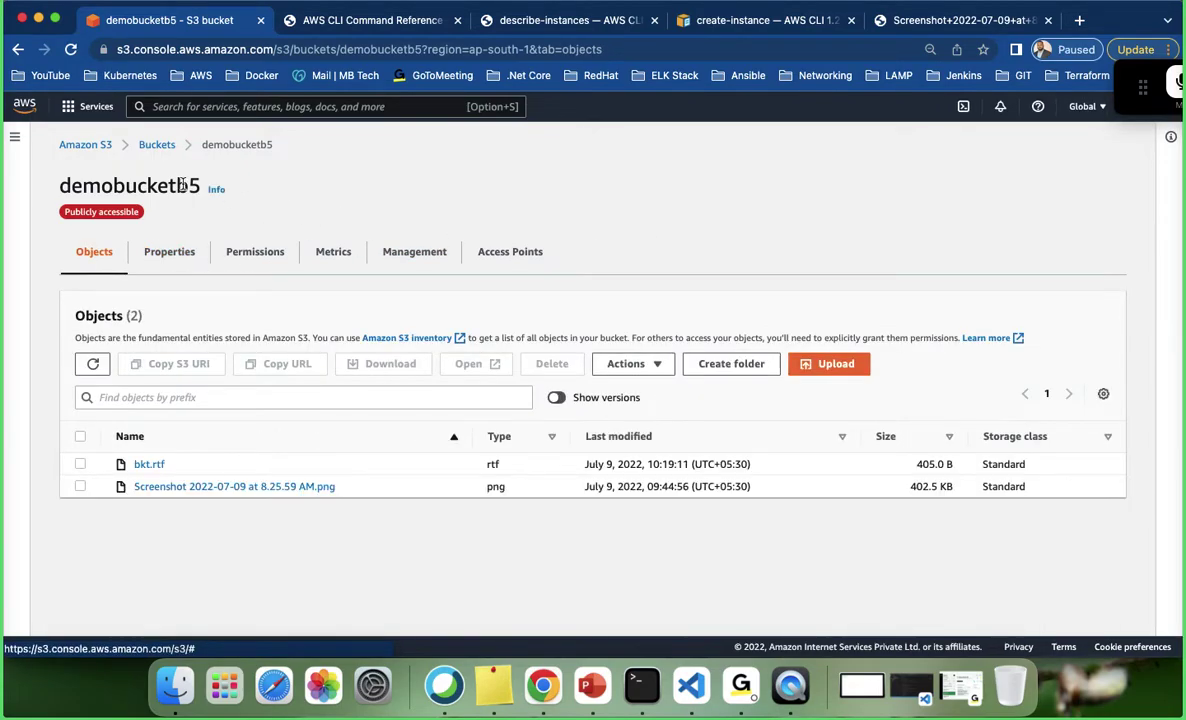
click(157, 145)
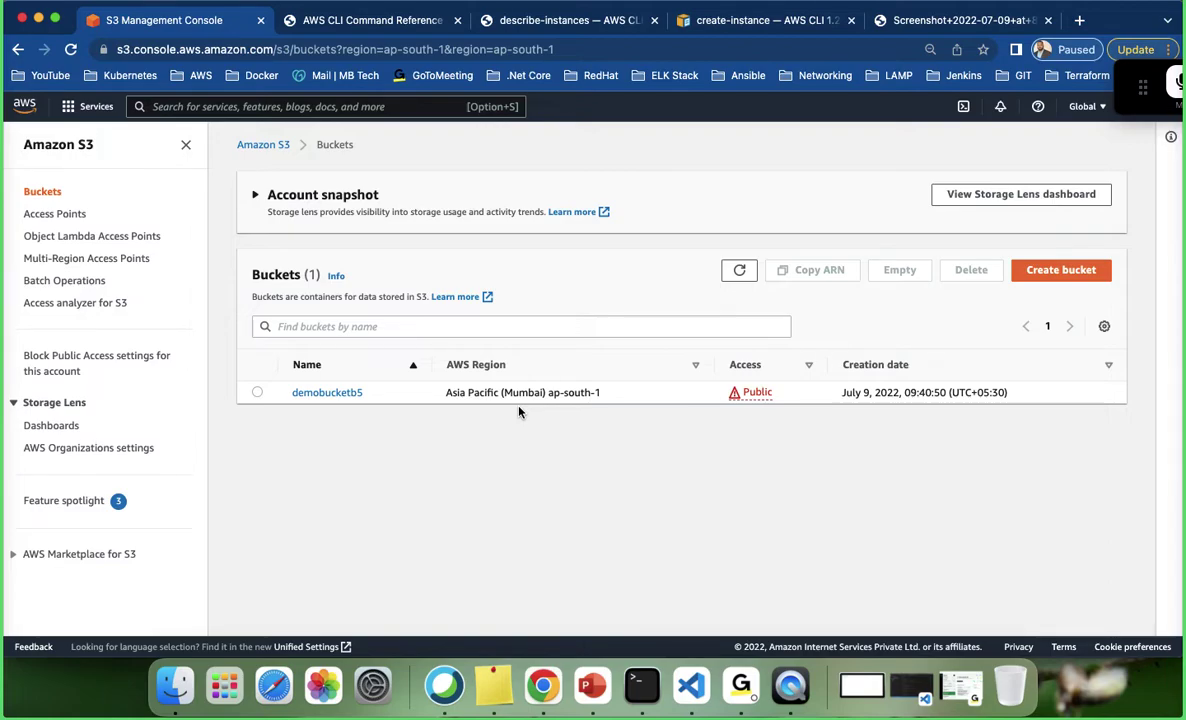
click(330, 395)
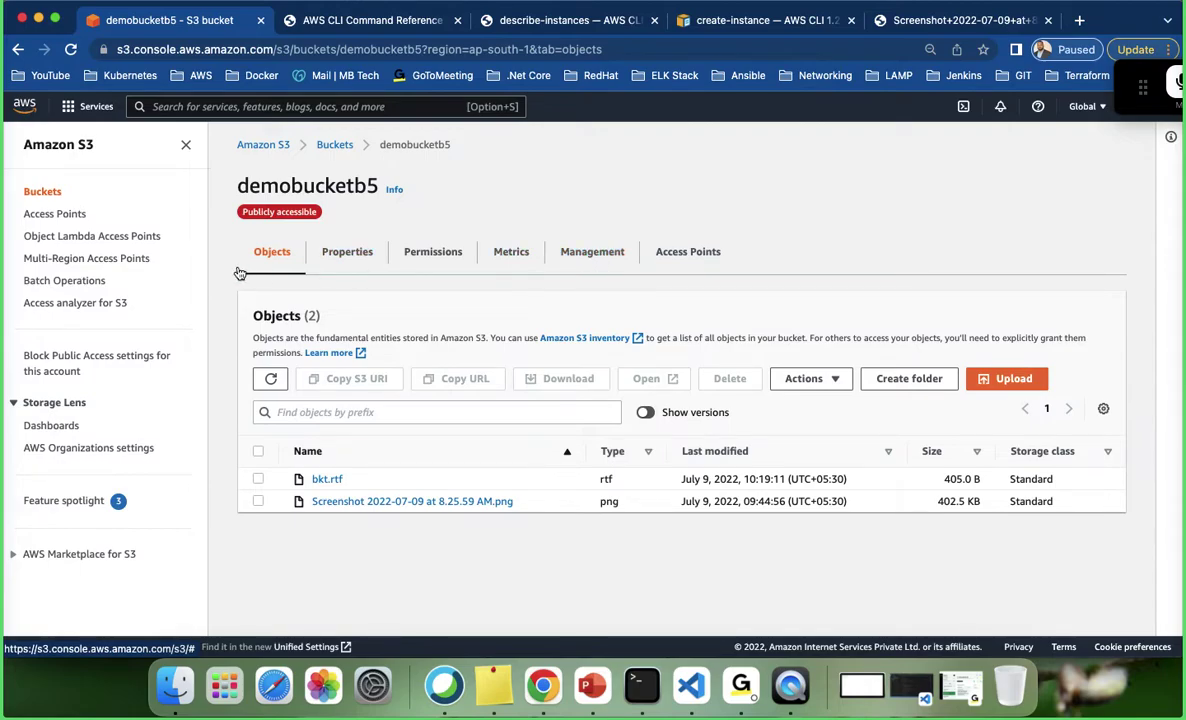
Examine the management settings of demobucketb5, covering lifecycle rules, replication rules and inventory configurations.
click(582, 257)
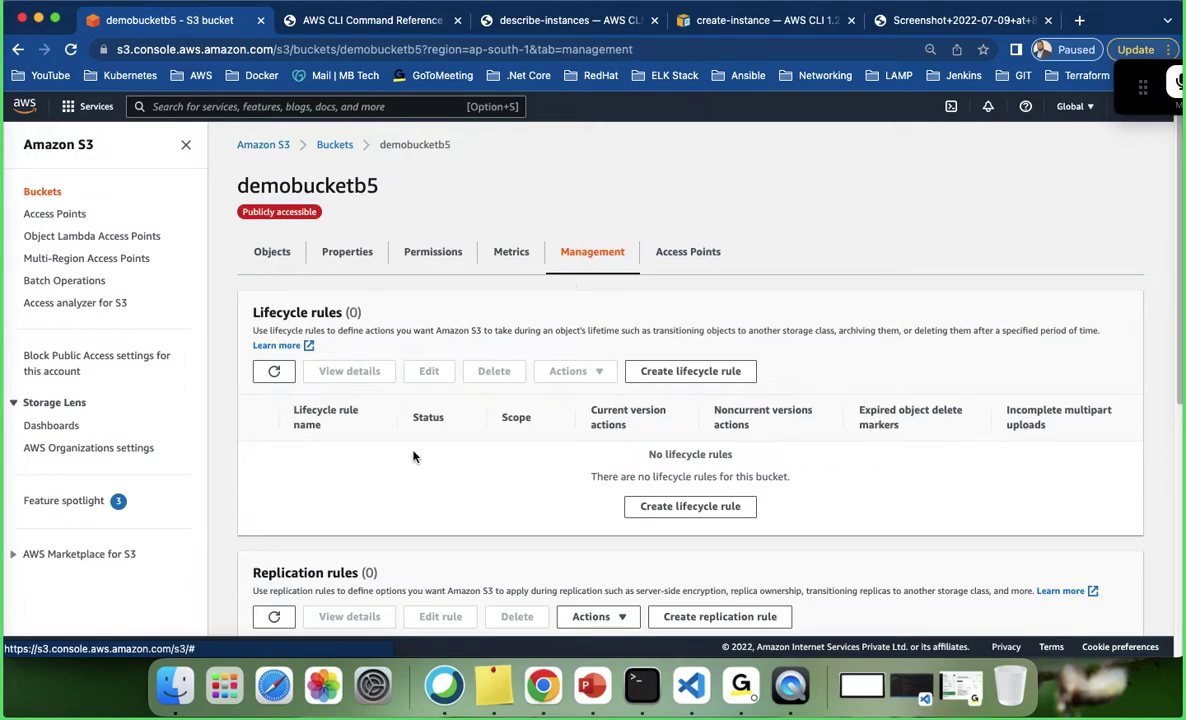
scroll(410, 455, down, 5)
scroll(346, 371, up, 2)
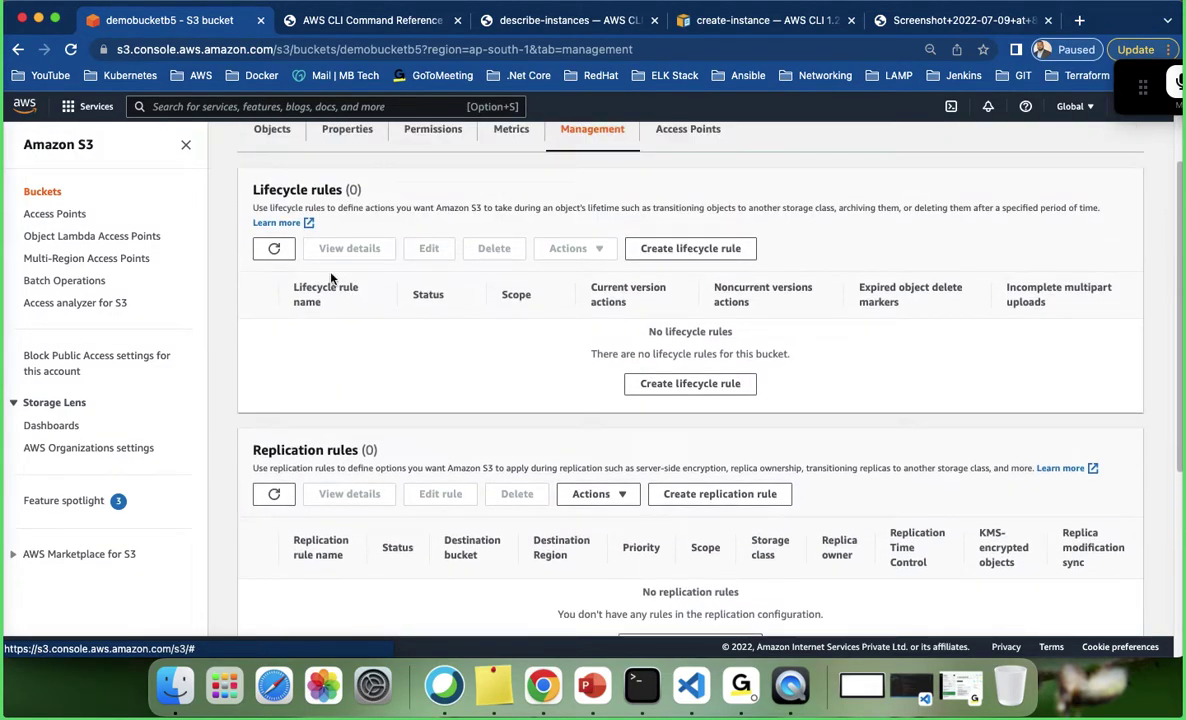
scroll(378, 331, down, 3)
scroll(378, 331, up, 2)
scroll(442, 326, down, 4)
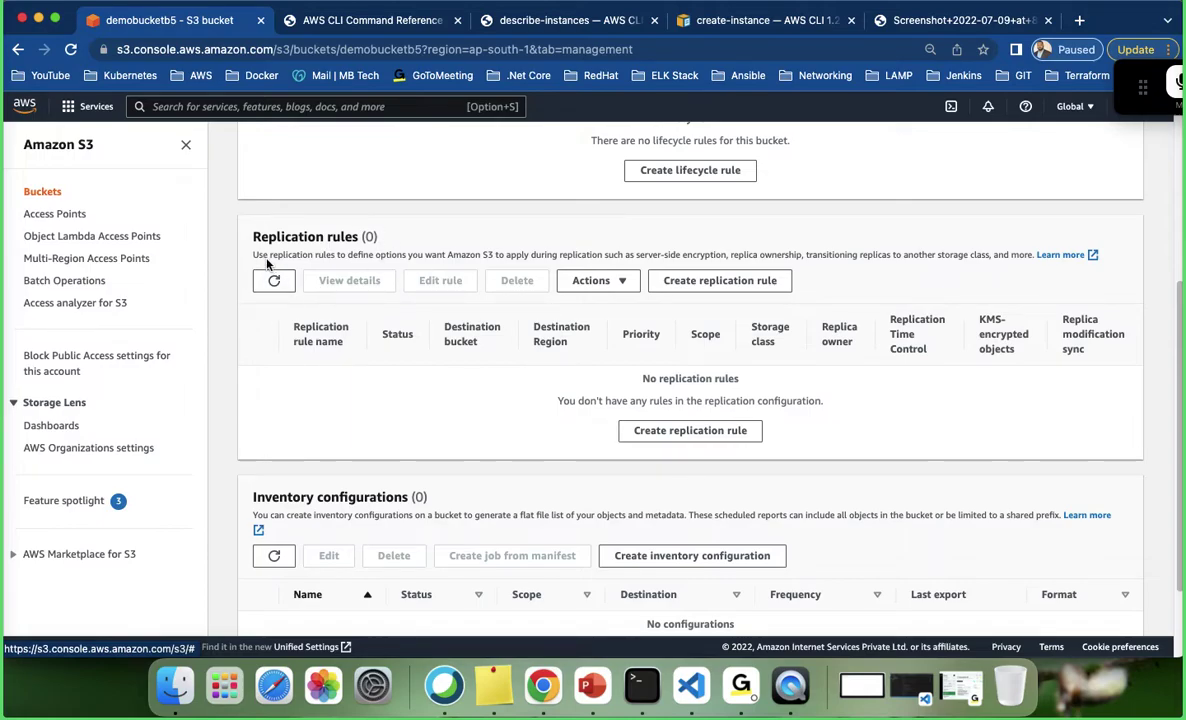
drag(349, 257, 496, 255)
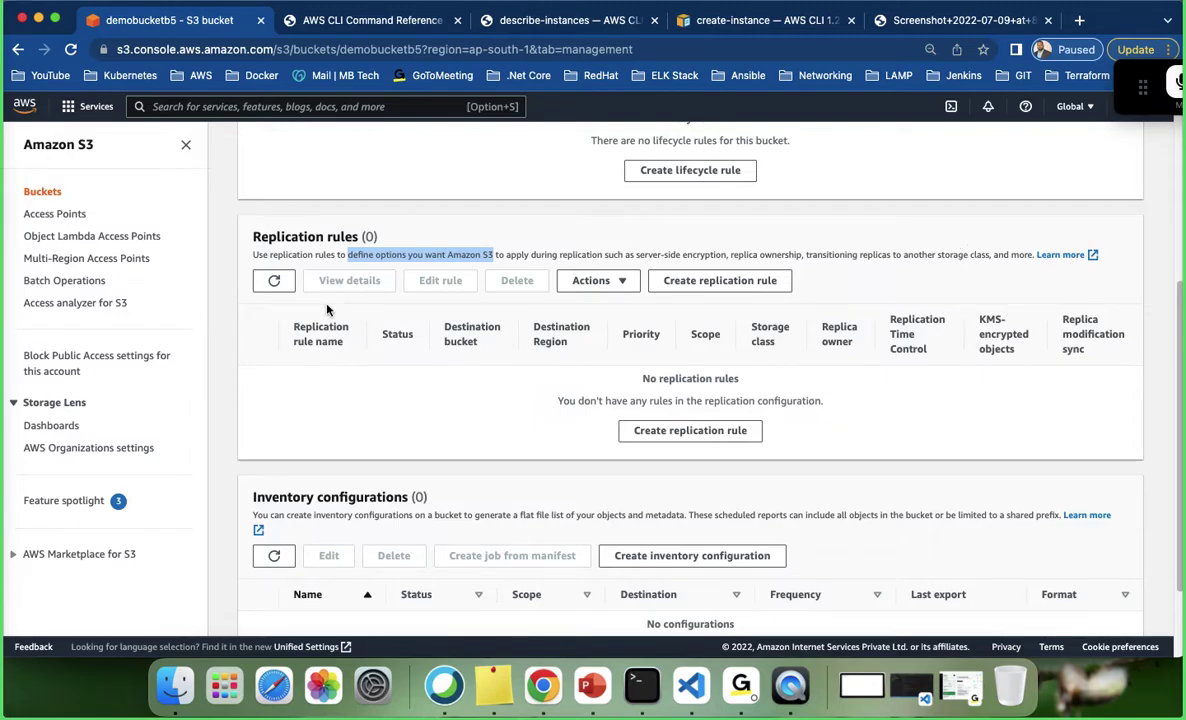
click(409, 249)
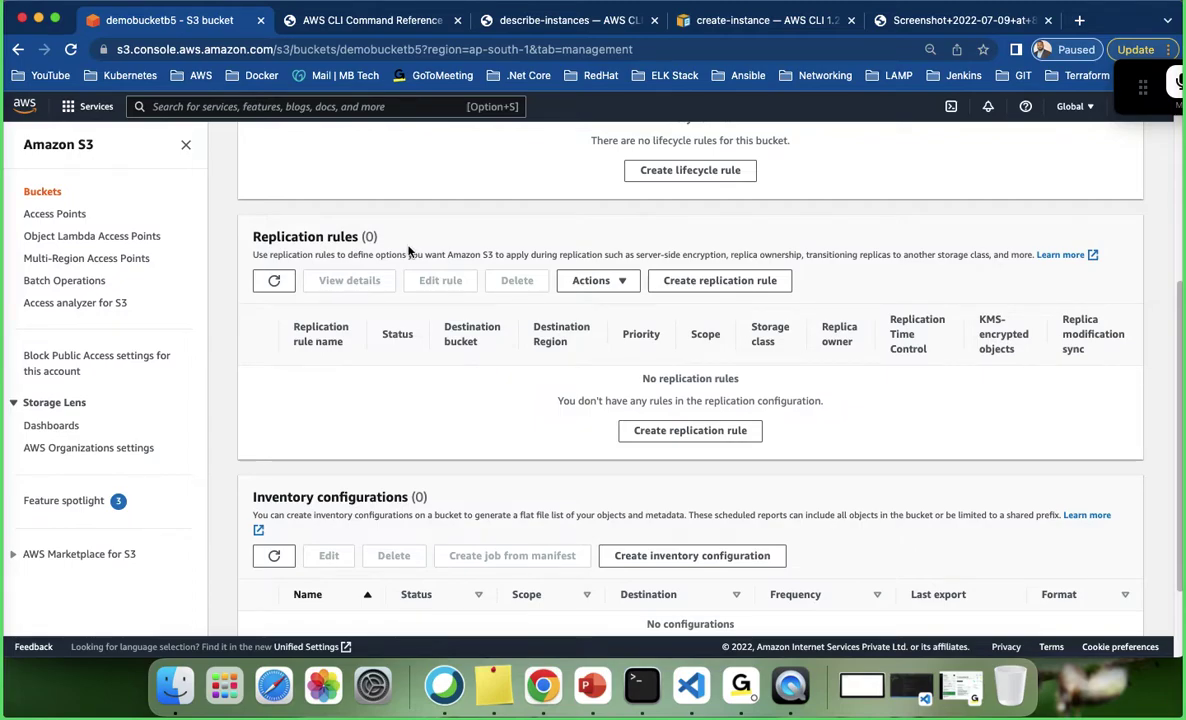
scroll(416, 292, down, 2)
scroll(418, 294, up, 2)
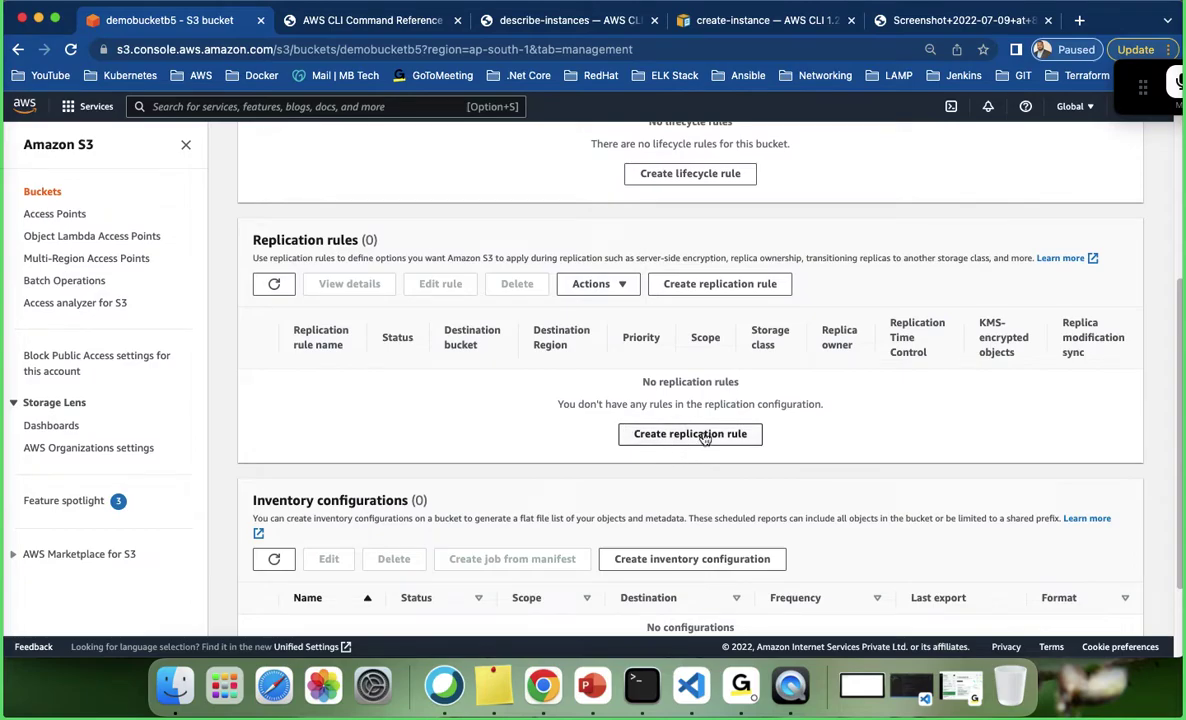
Start a new replication rule for demobucketb5 and read the naming requirements, including the CloudWatch metrics note.
click(705, 436)
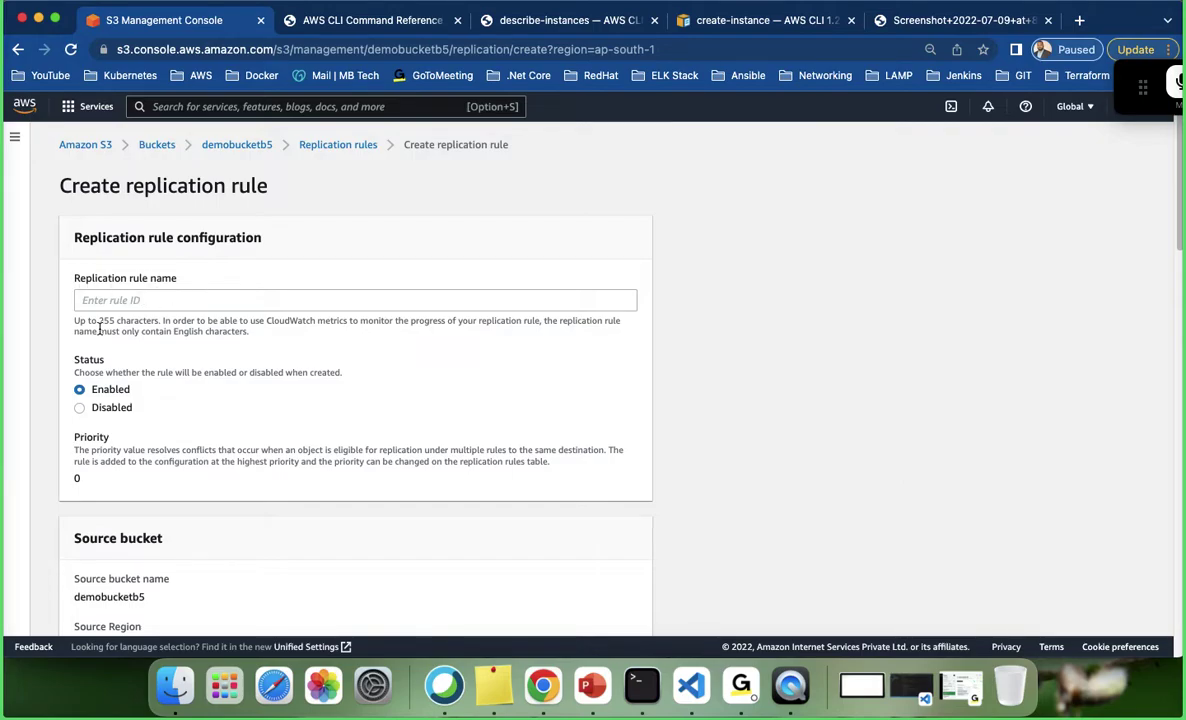
drag(98, 321, 152, 321)
click(125, 302)
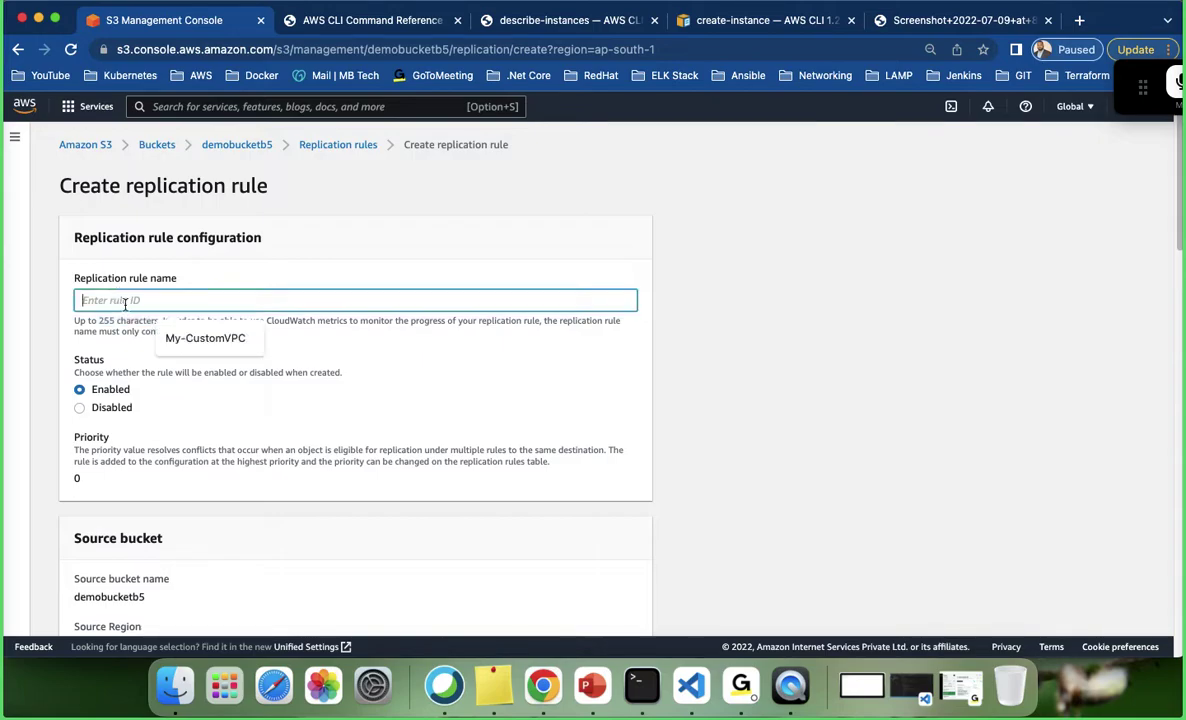
click(308, 347)
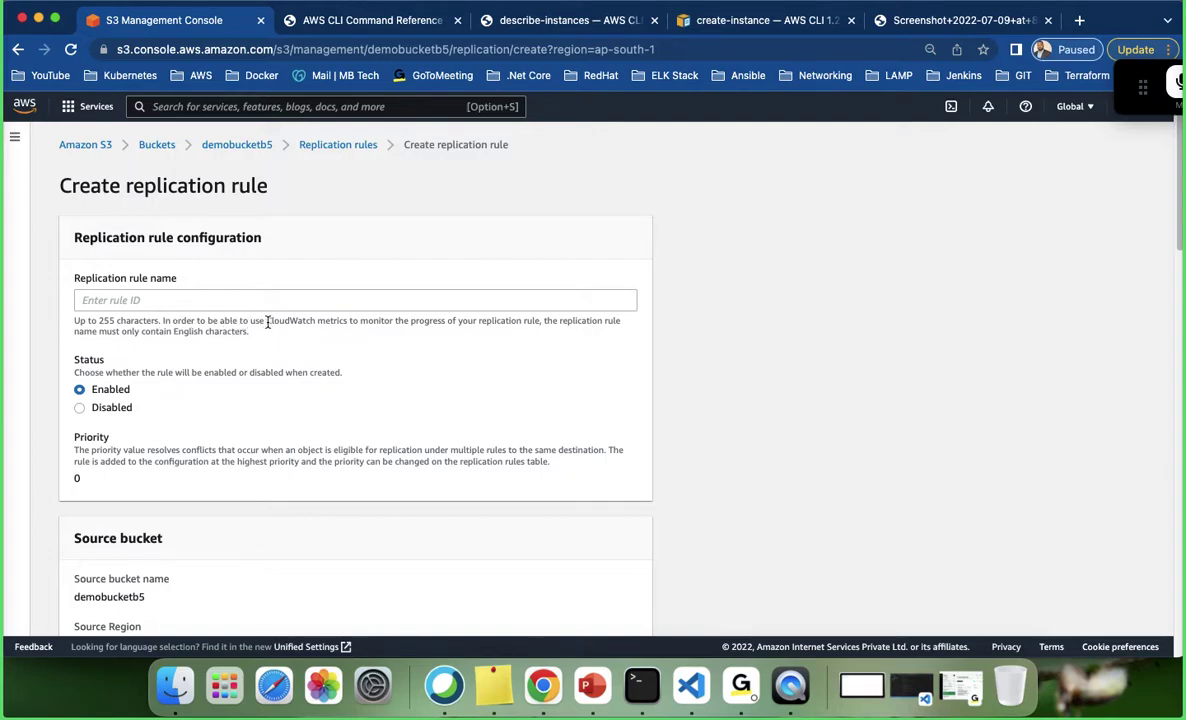
drag(266, 322, 546, 323)
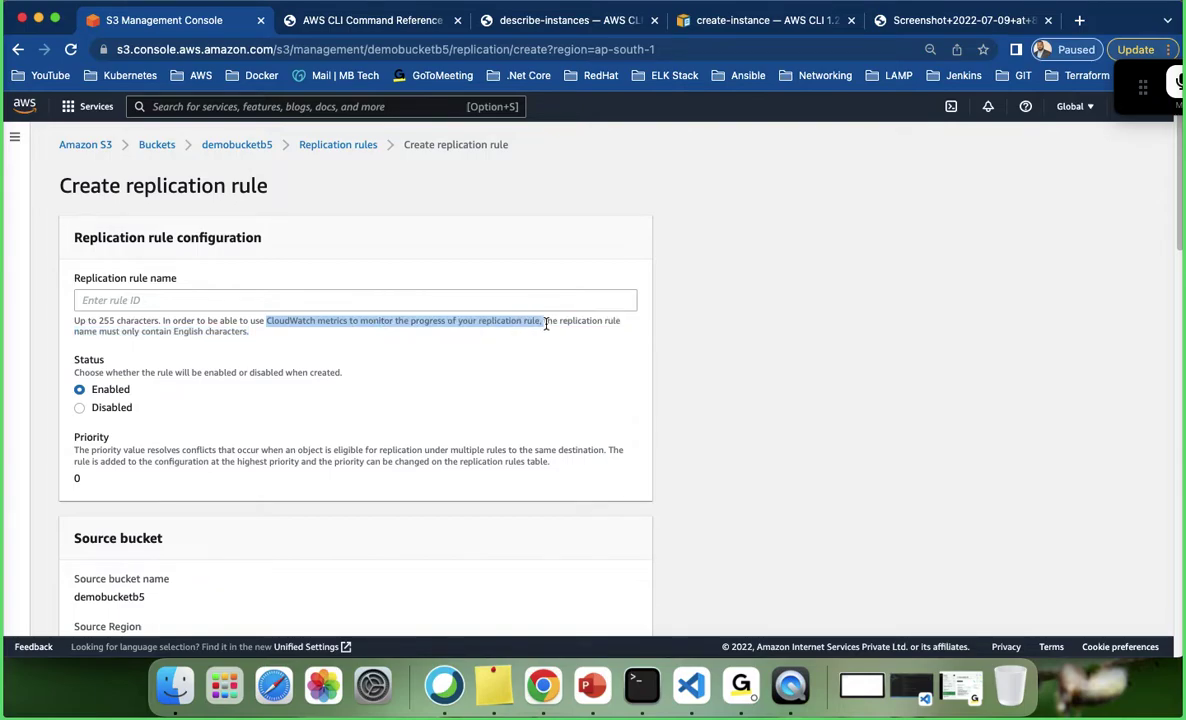
Name the replication rule my-s3-replica.
click(132, 300)
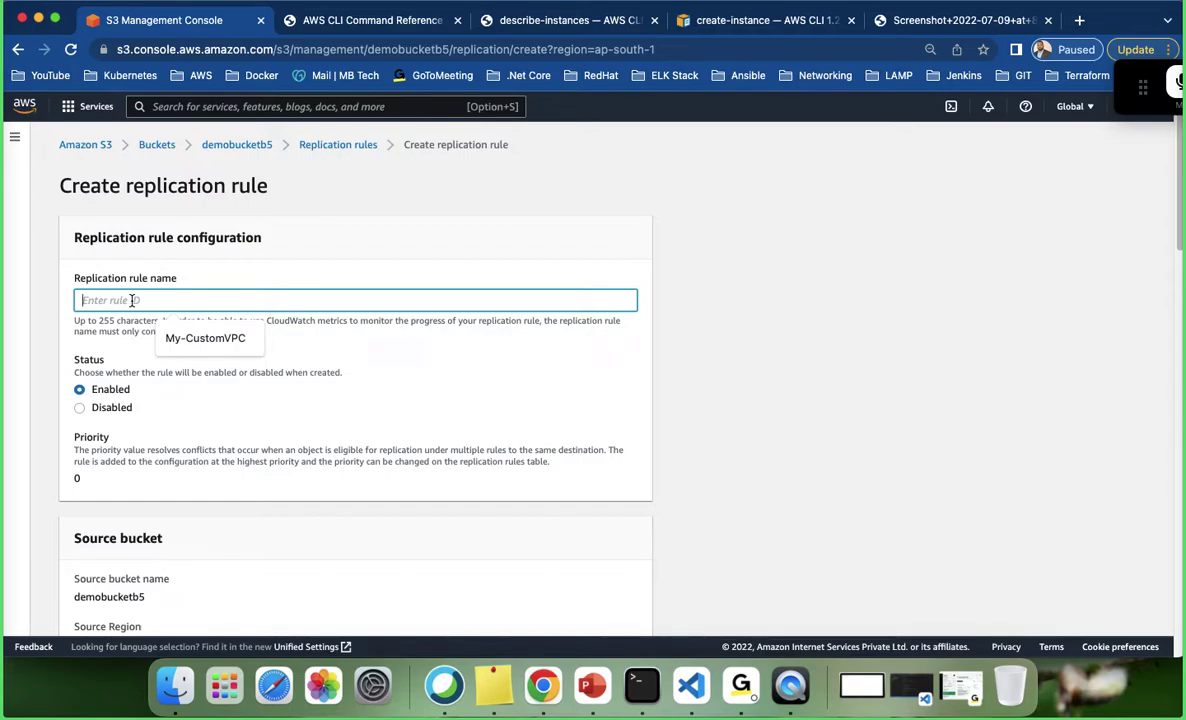
text(my-replica)
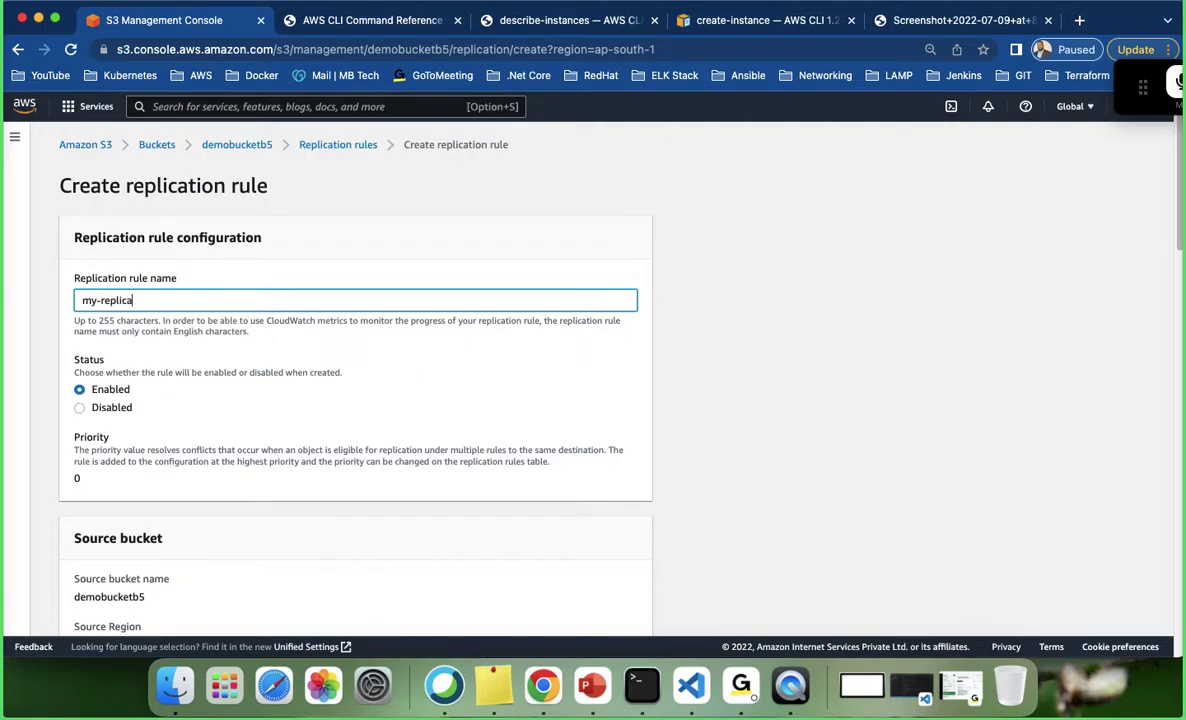
key(BackSpace)
key(BackSpace)
key(BackSpace)
key(BackSpace)
key(BackSpace)
key(BackSpace)
key(BackSpace)
text(s3-replica-21)
key(BackSpace)
key(BackSpace)
key(BackSpace)
Review the replication rule's status options and the explanation of its priority value.
scroll(184, 400, down, 1)
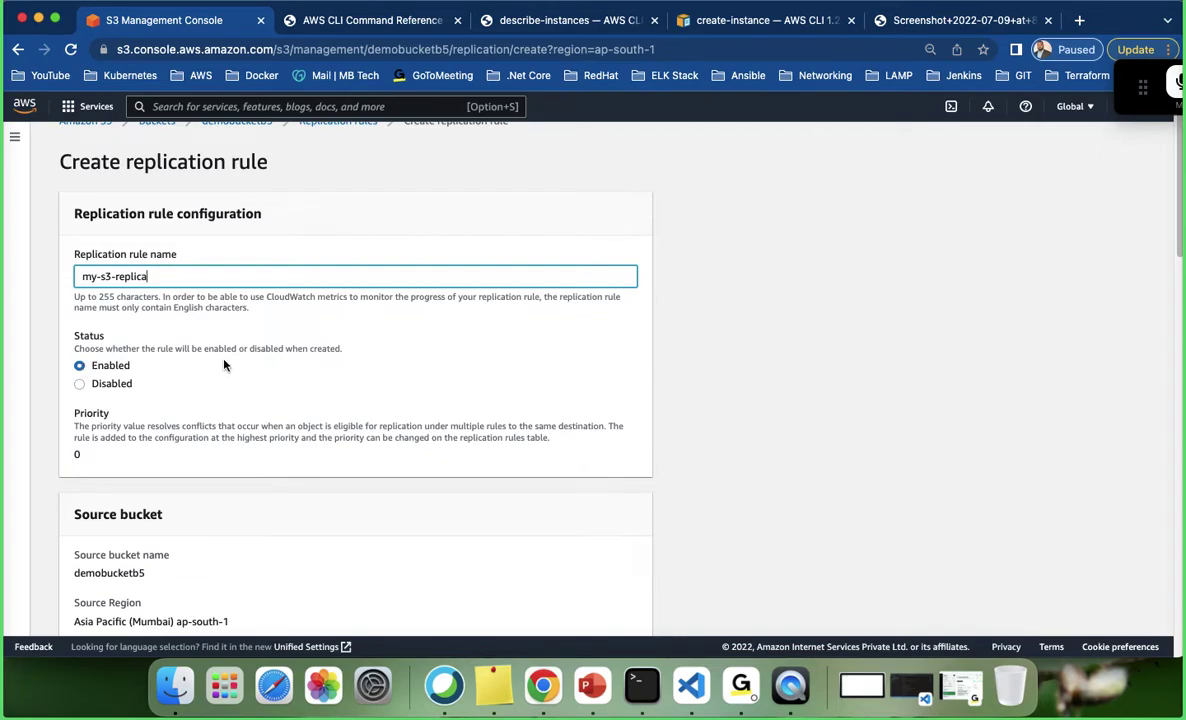
scroll(228, 360, down, 2)
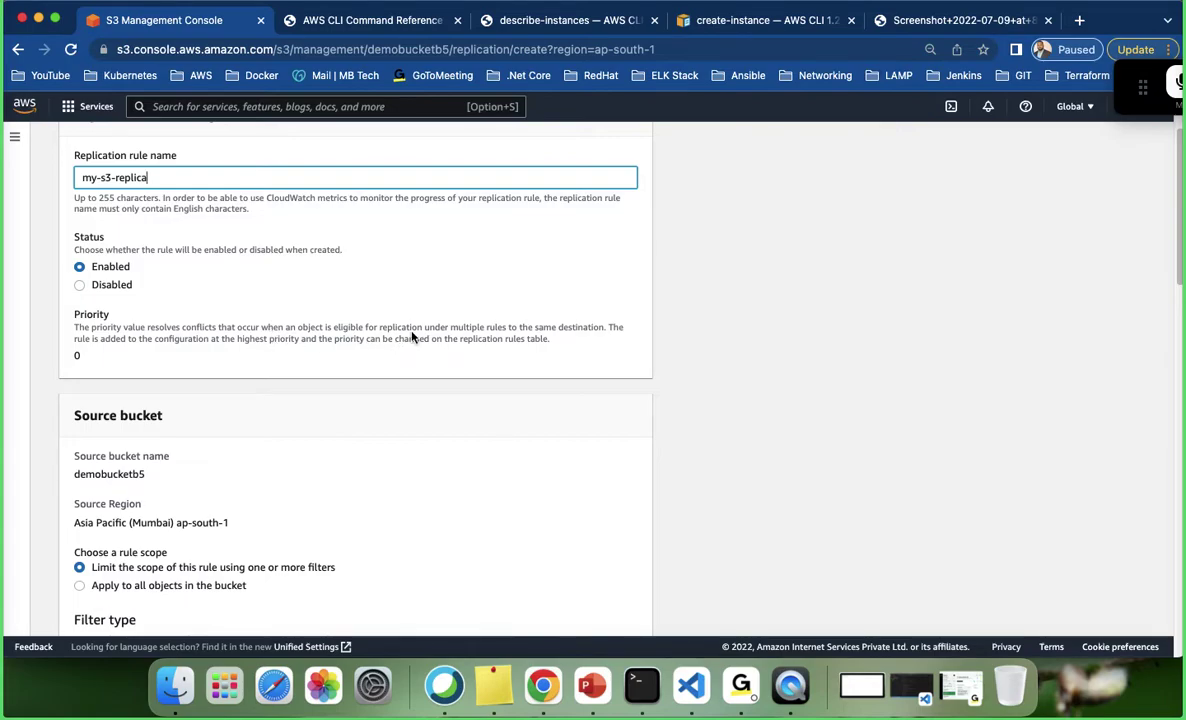
click(74, 350)
click(208, 339)
drag(75, 331, 105, 361)
click(167, 335)
scroll(143, 348, down, 3)
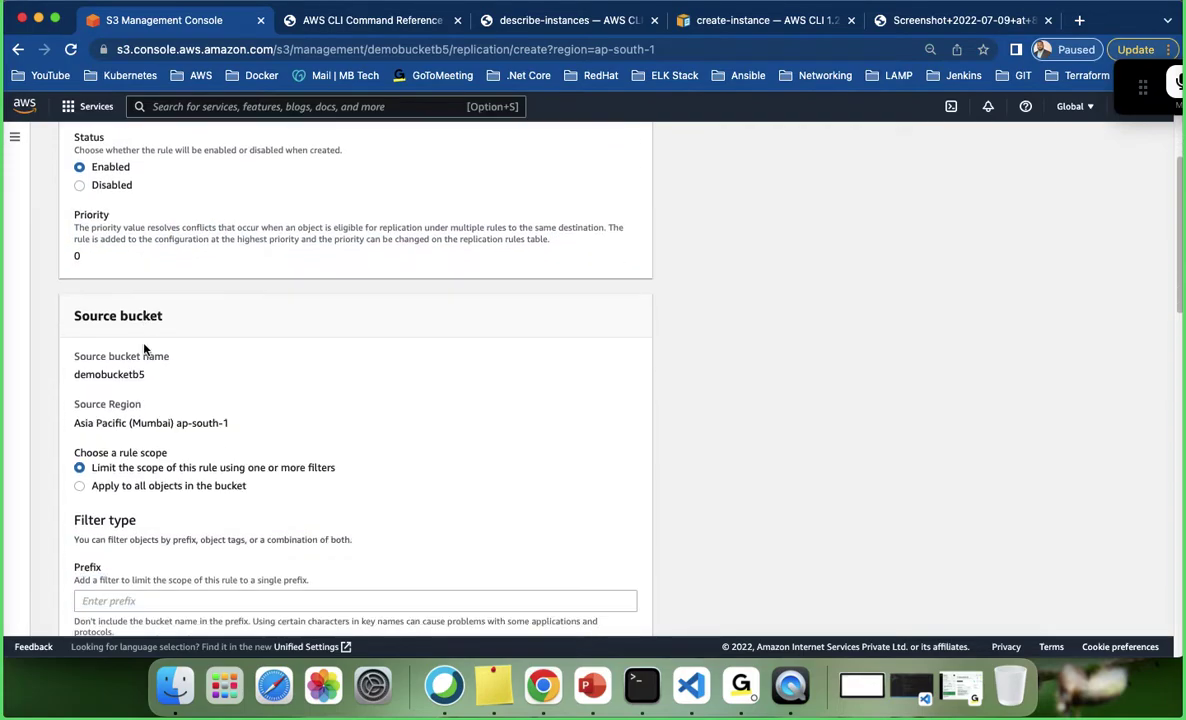
Review the source bucket and filter options, and set the rule scope to apply to all objects in the bucket.
scroll(168, 350, down, 2)
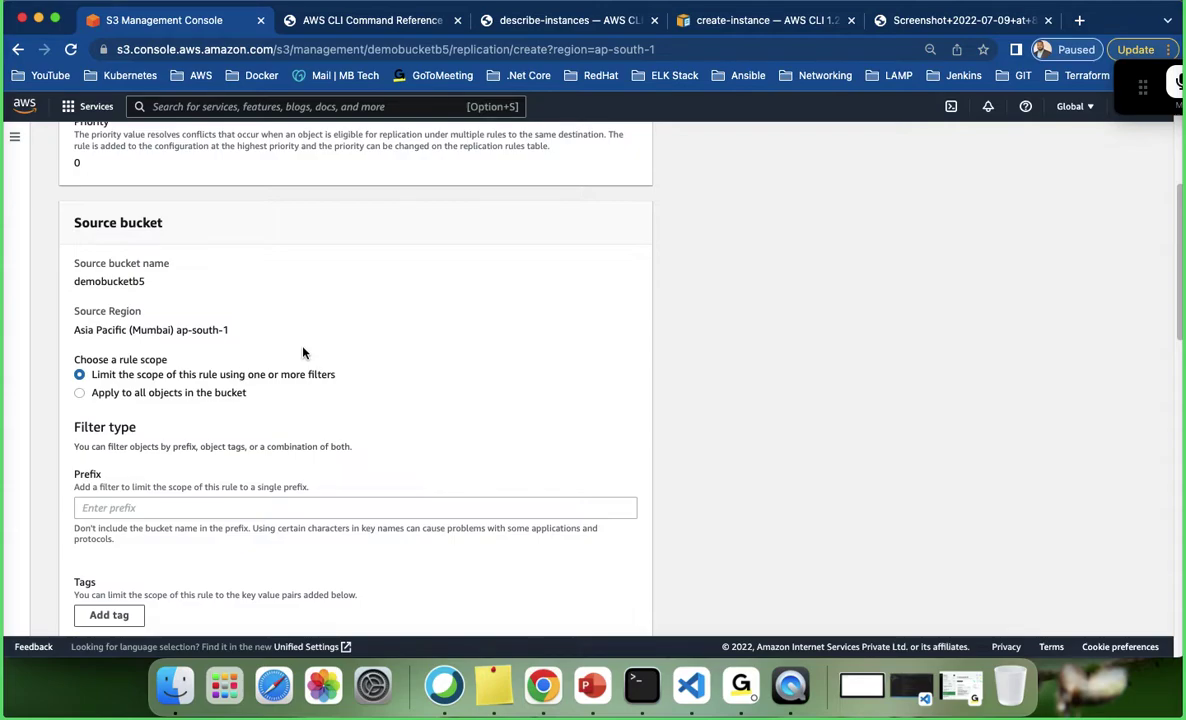
scroll(304, 351, down, 1)
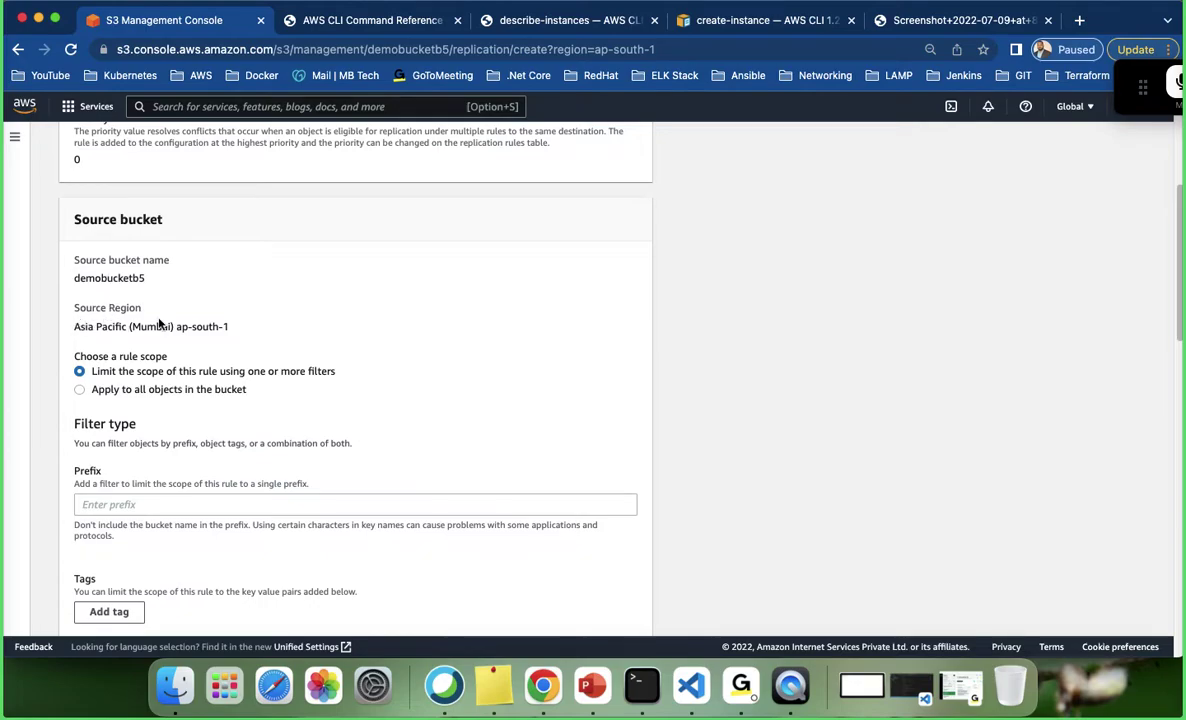
scroll(177, 343, down, 1)
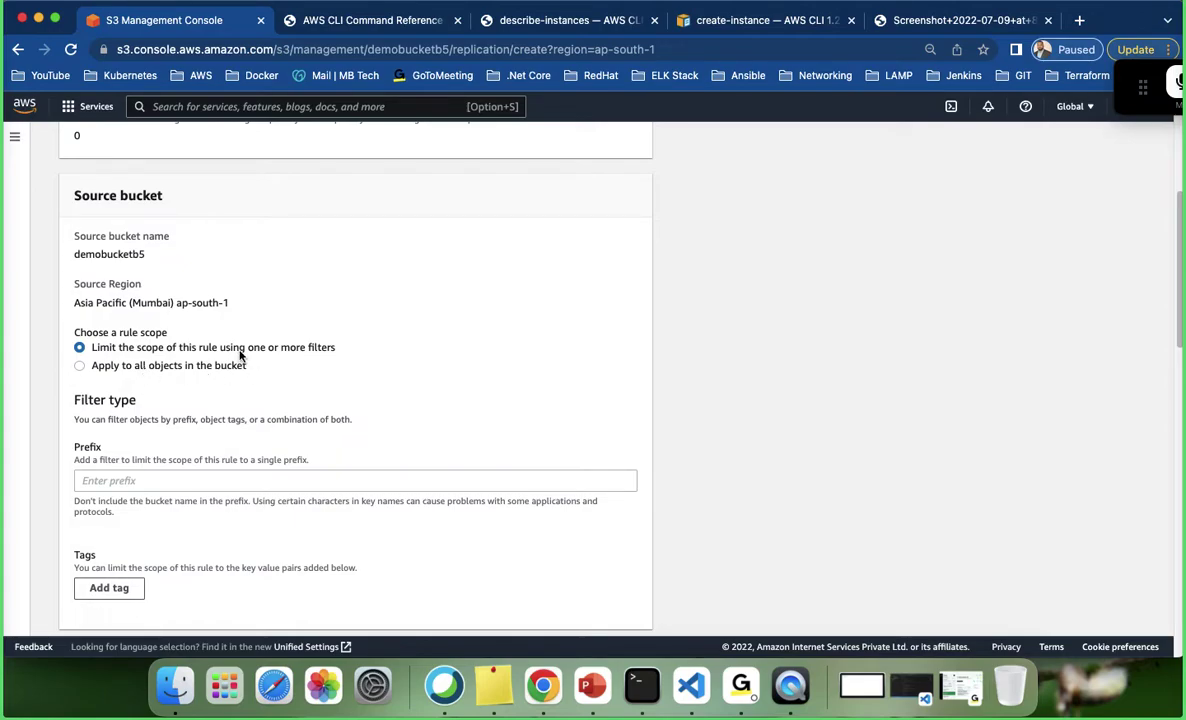
scroll(240, 354, down, 1)
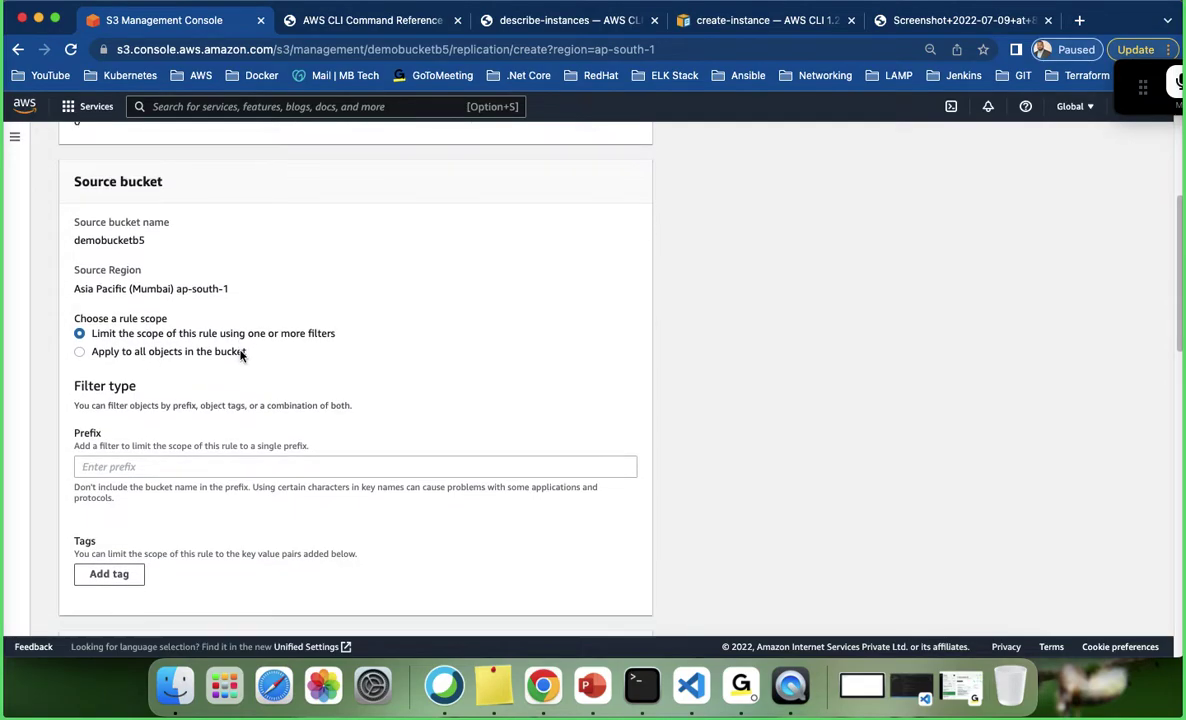
click(137, 449)
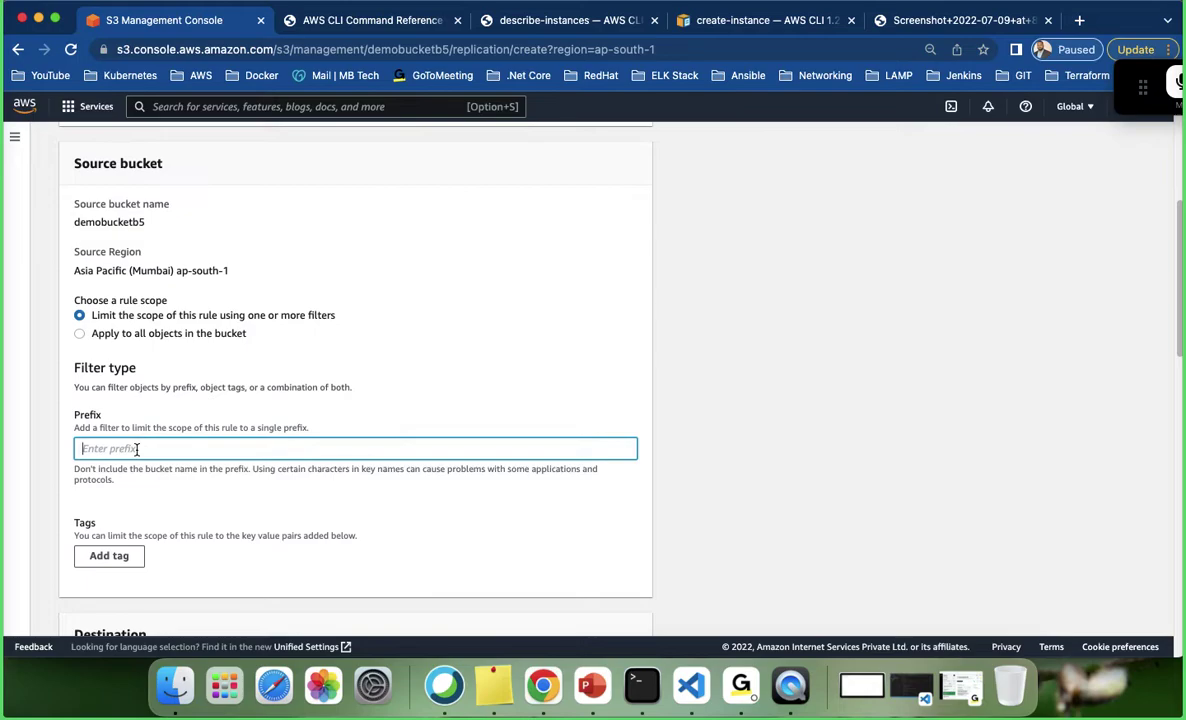
click(80, 335)
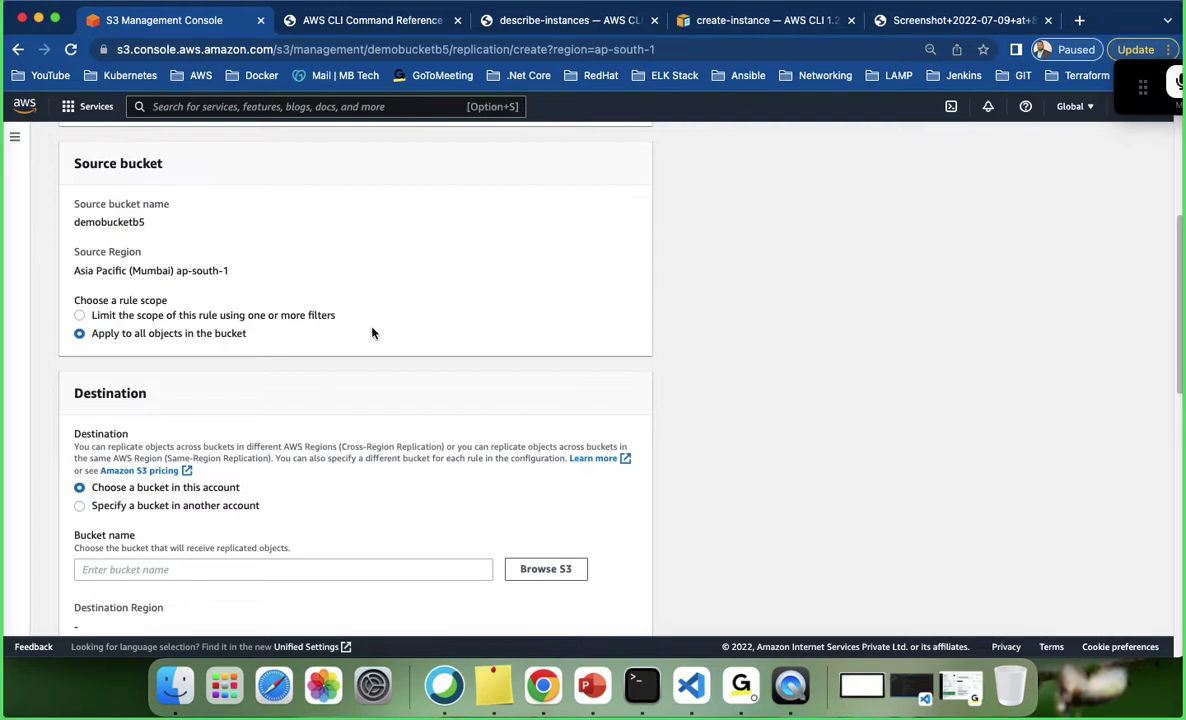
Read the destination note on Cross-Region Replication, and start creating a new bucket from the S3 console opened in a second browser tab.
scroll(331, 341, down, 5)
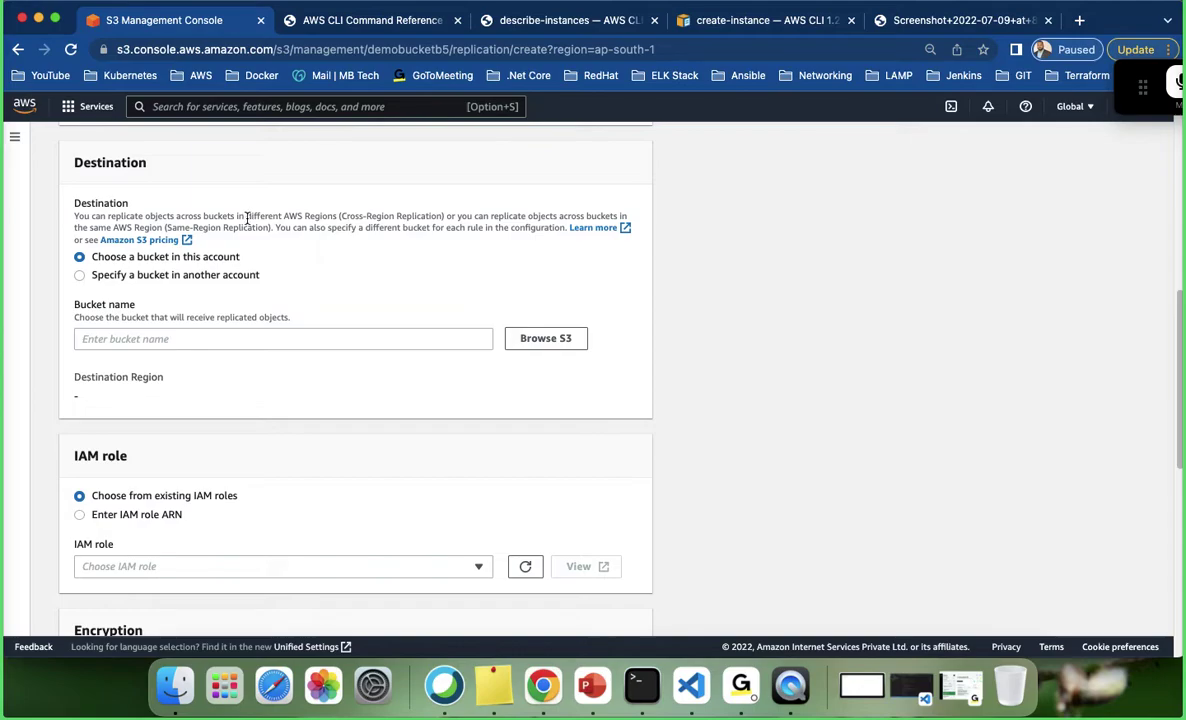
drag(342, 216, 441, 227)
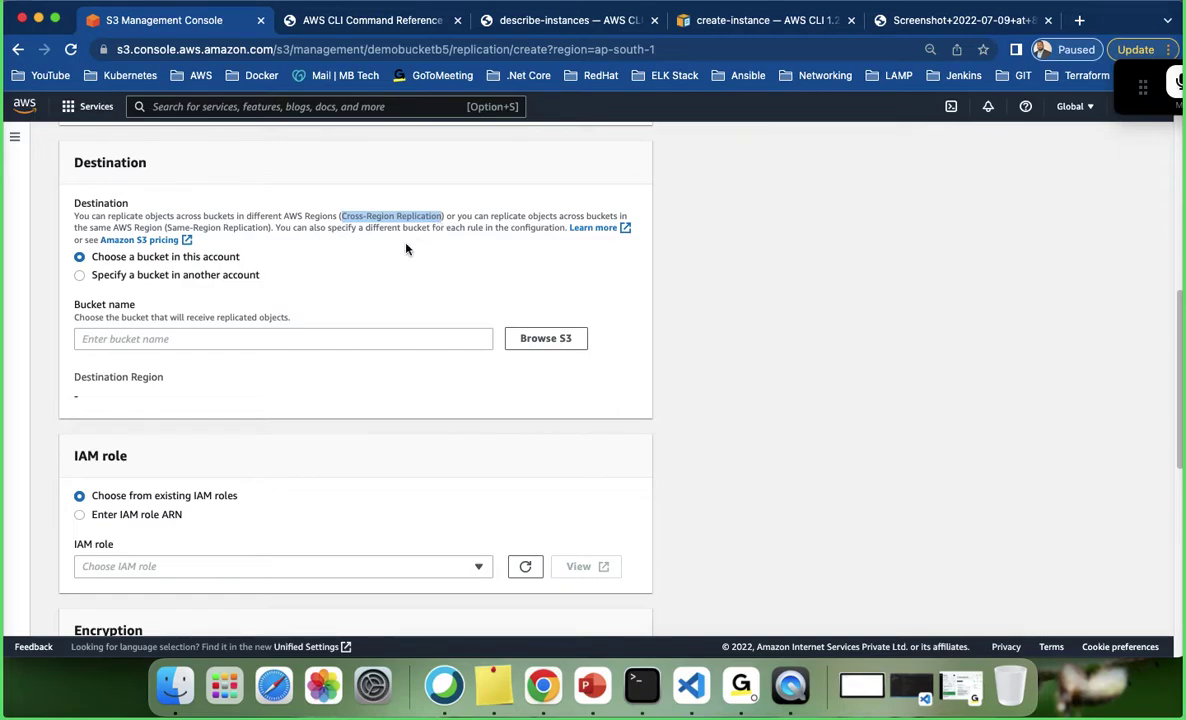
click(72, 110)
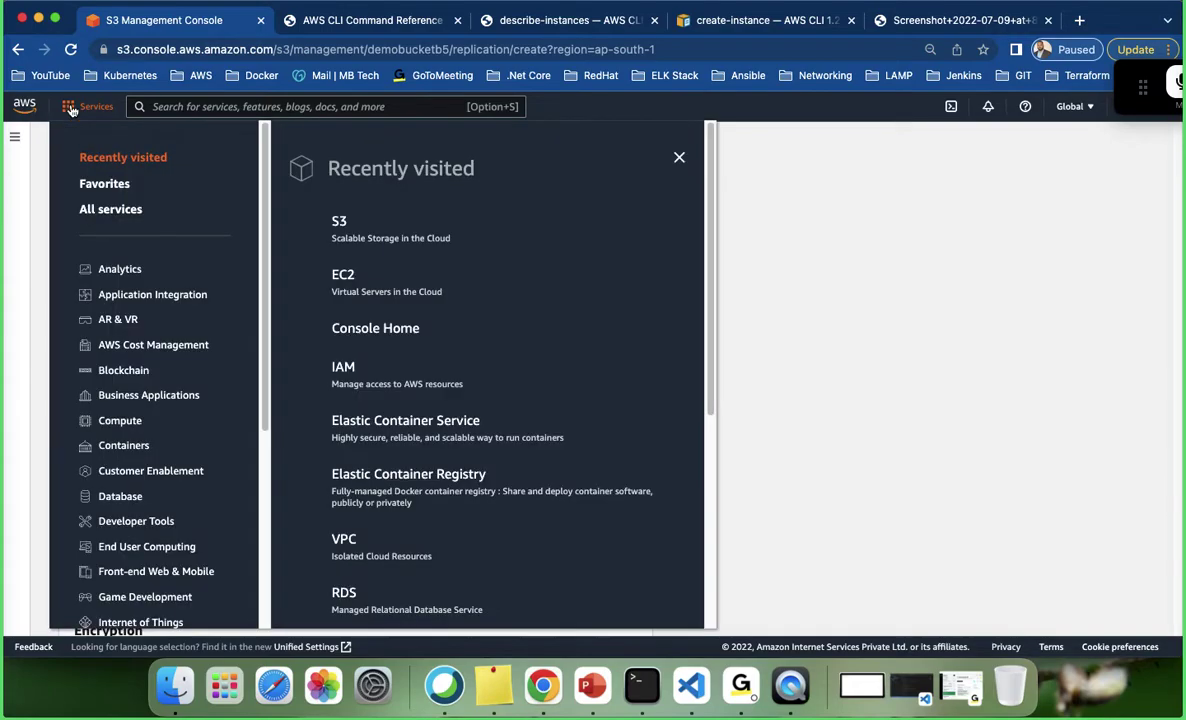
right_click(340, 228)
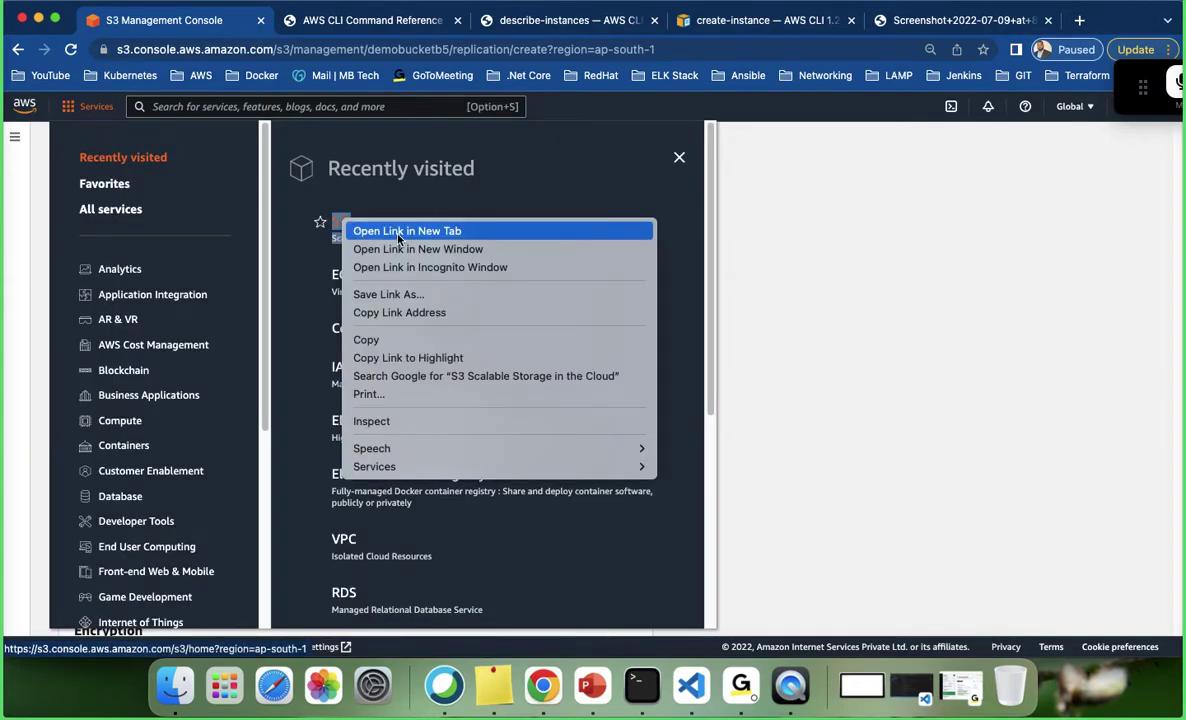
click(400, 230)
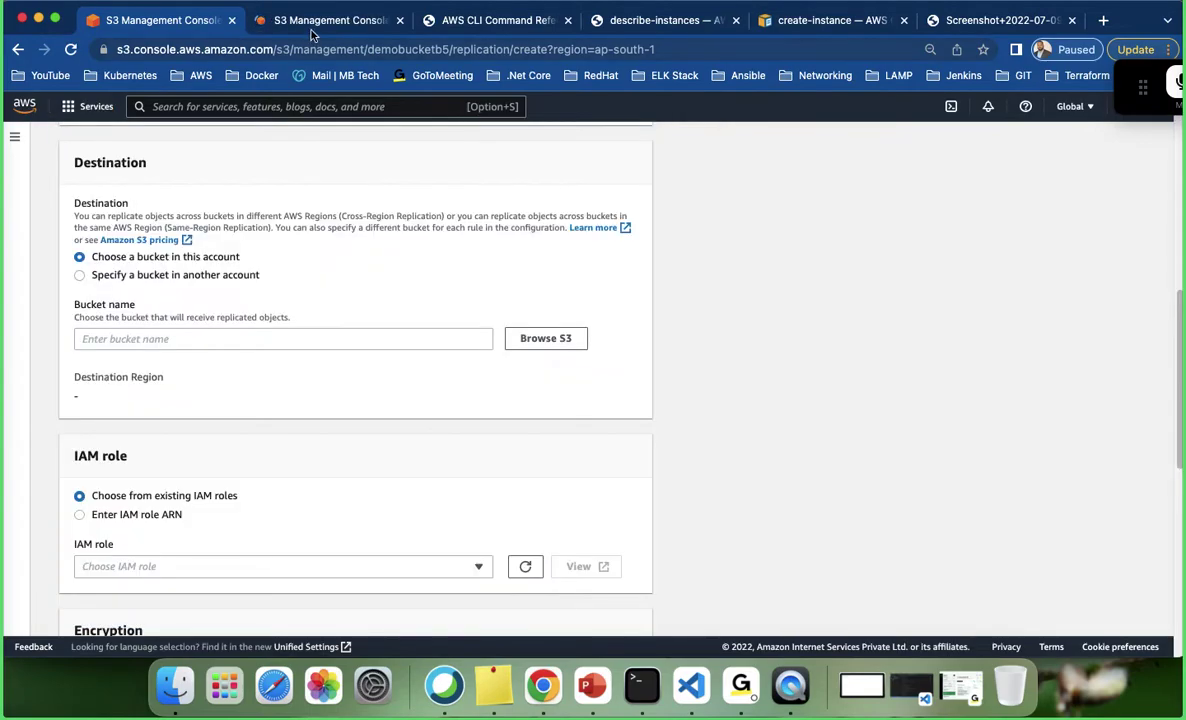
click(313, 22)
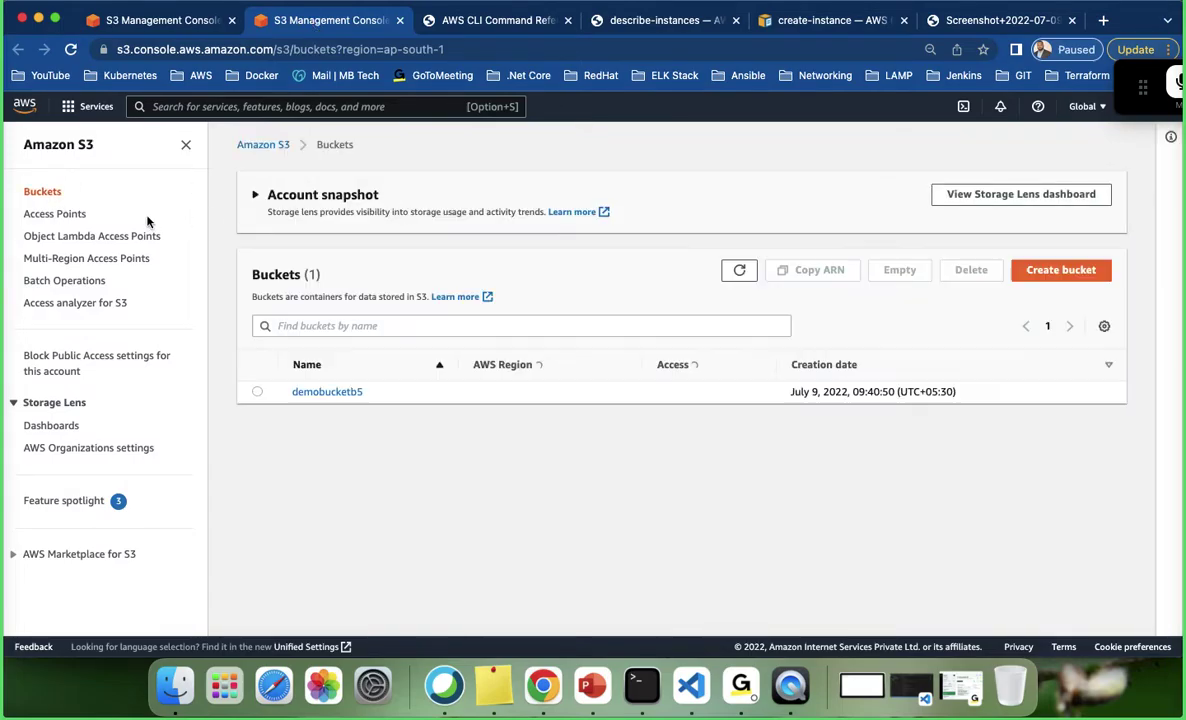
click(1050, 272)
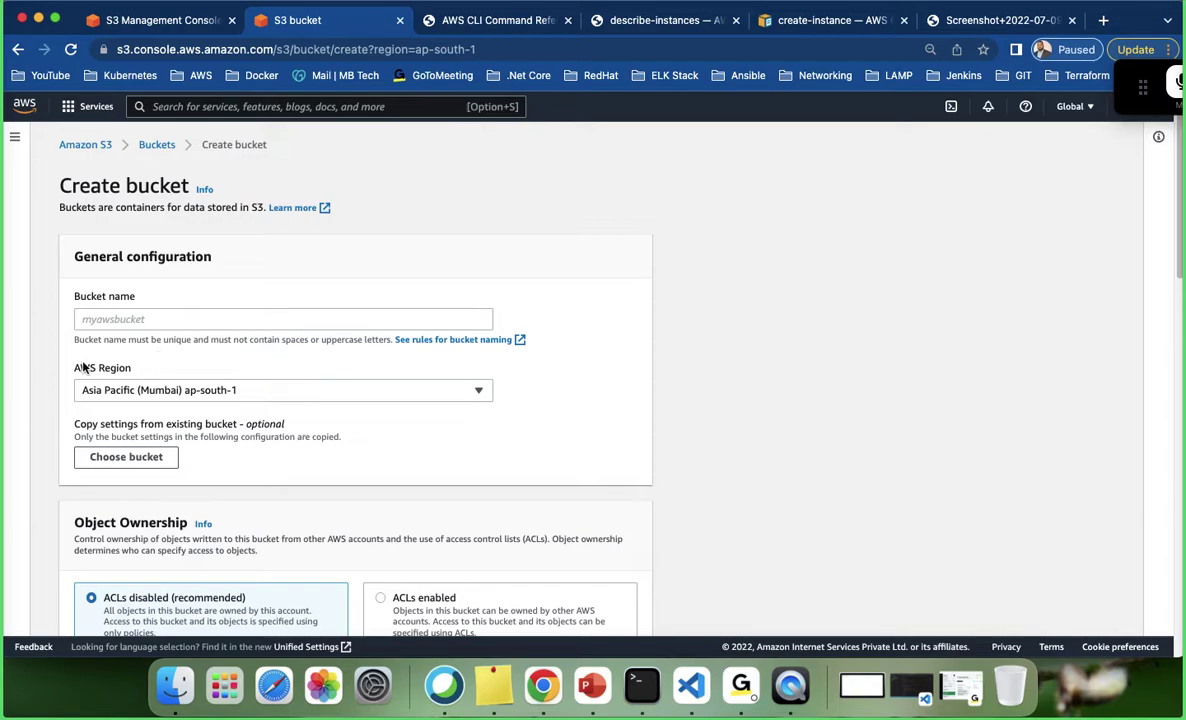
Name the new bucket demobucket-b5-hongkong.
click(135, 318)
text(de)
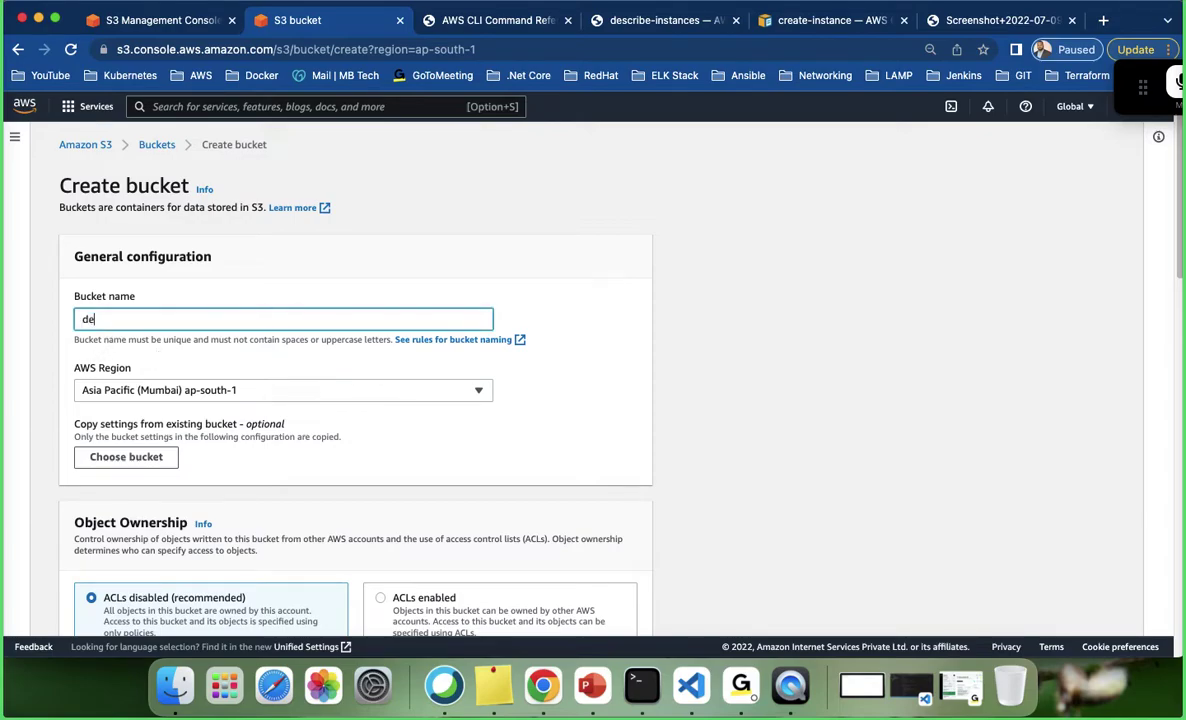
text(mobucket-b5-hkg)
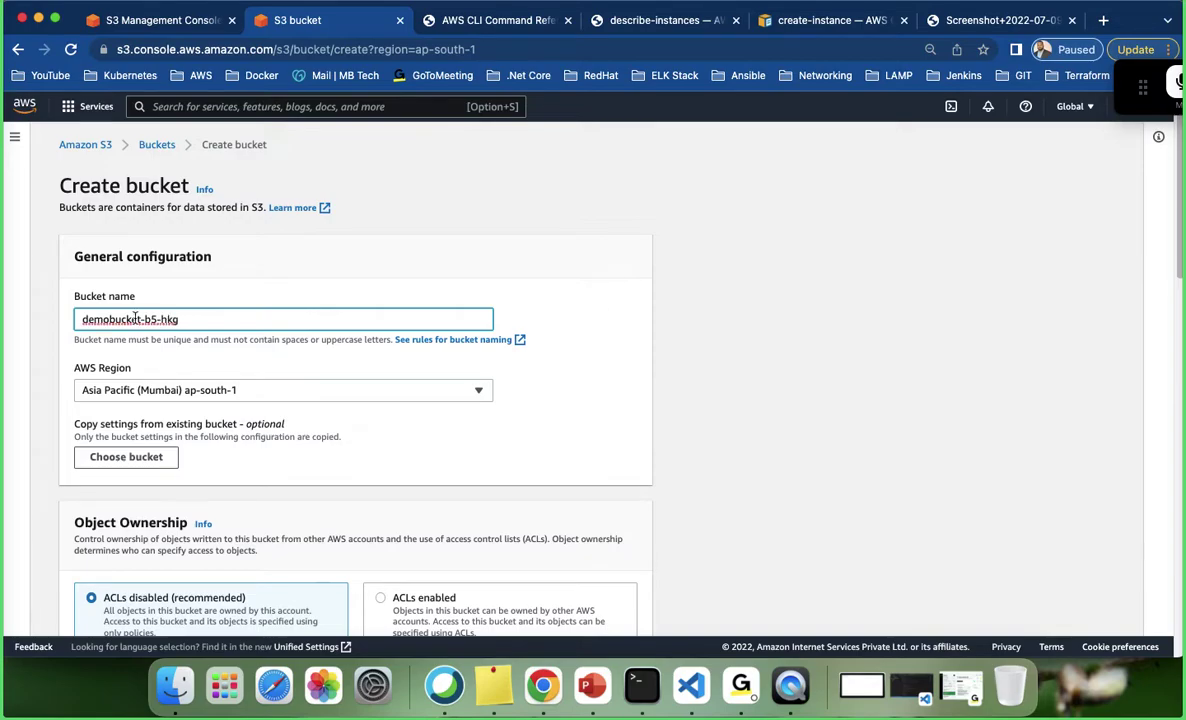
key(BackSpace)
key(BackSpace)
text(ongkong)
drag(163, 318, 212, 318)
Set the new bucket's AWS Region to Asia Pacific (Singapore) ap-southeast-1.
click(305, 396)
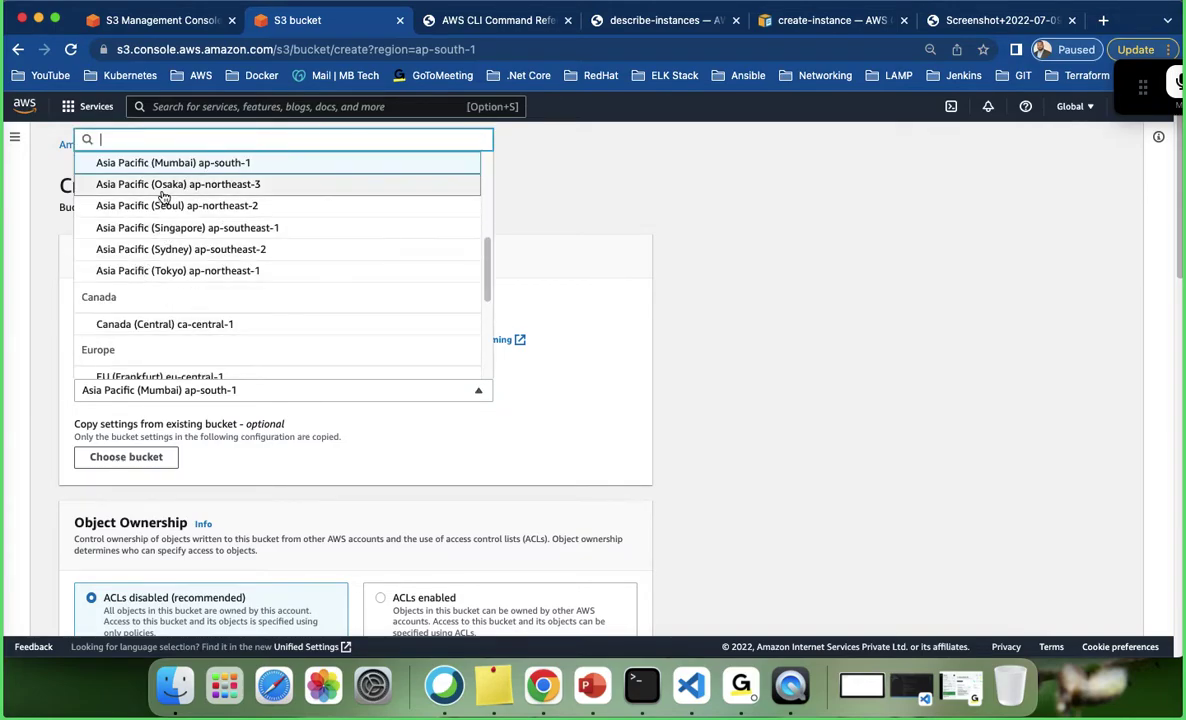
scroll(212, 250, down, 3)
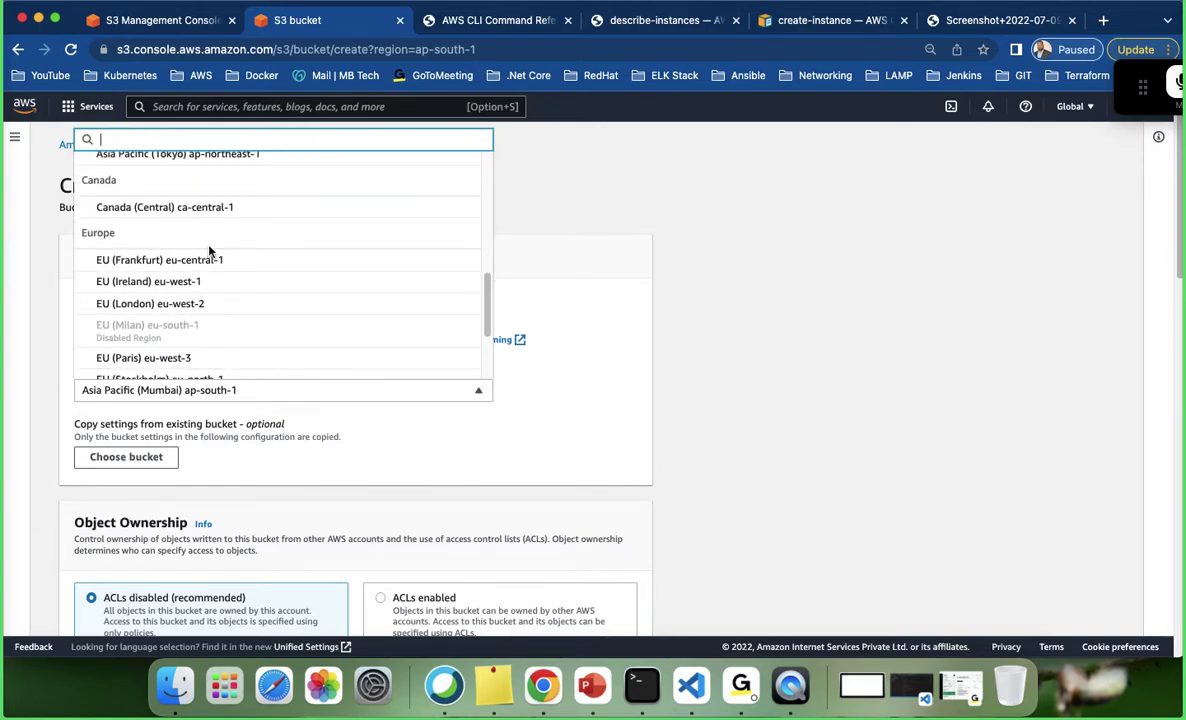
scroll(210, 251, up, 1)
scroll(230, 251, up, 3)
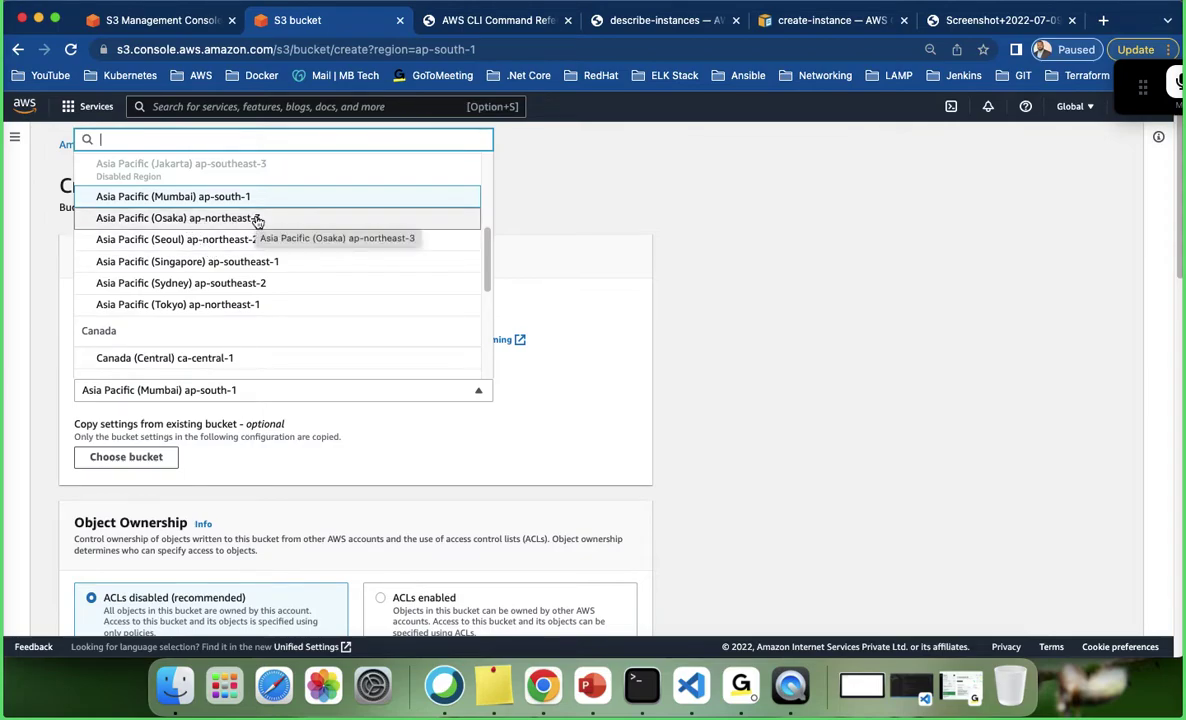
scroll(257, 220, up, 1)
scroll(257, 222, up, 1)
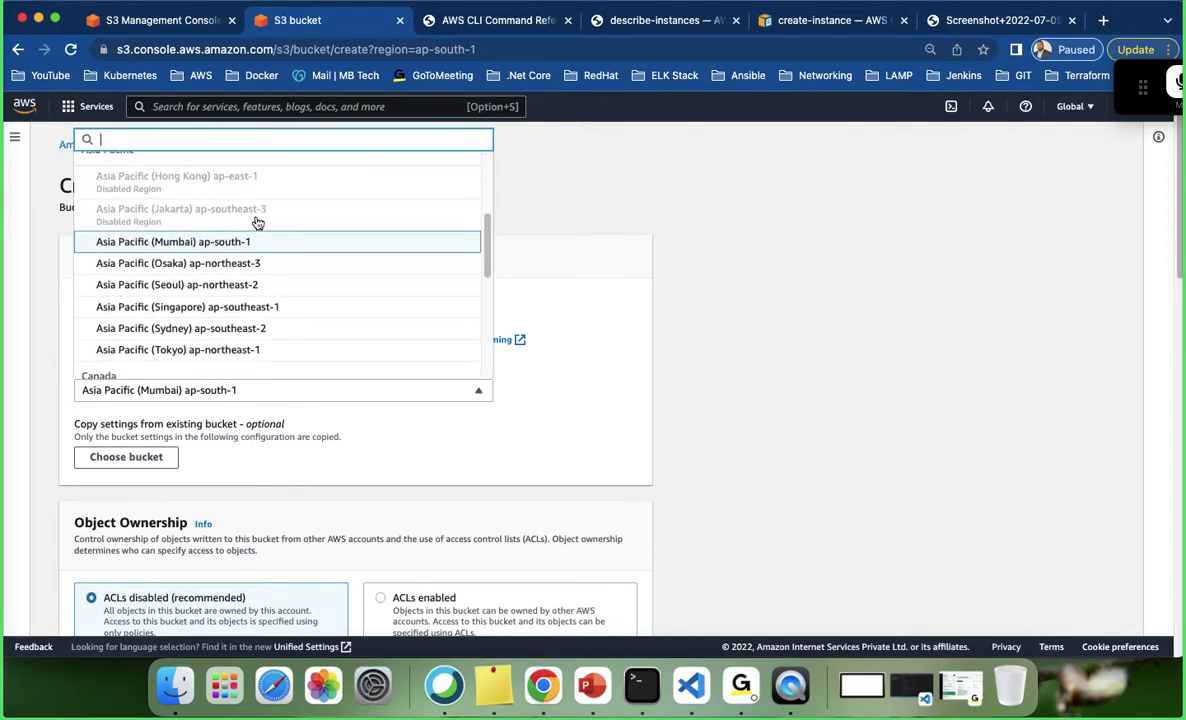
scroll(170, 200, up, 1)
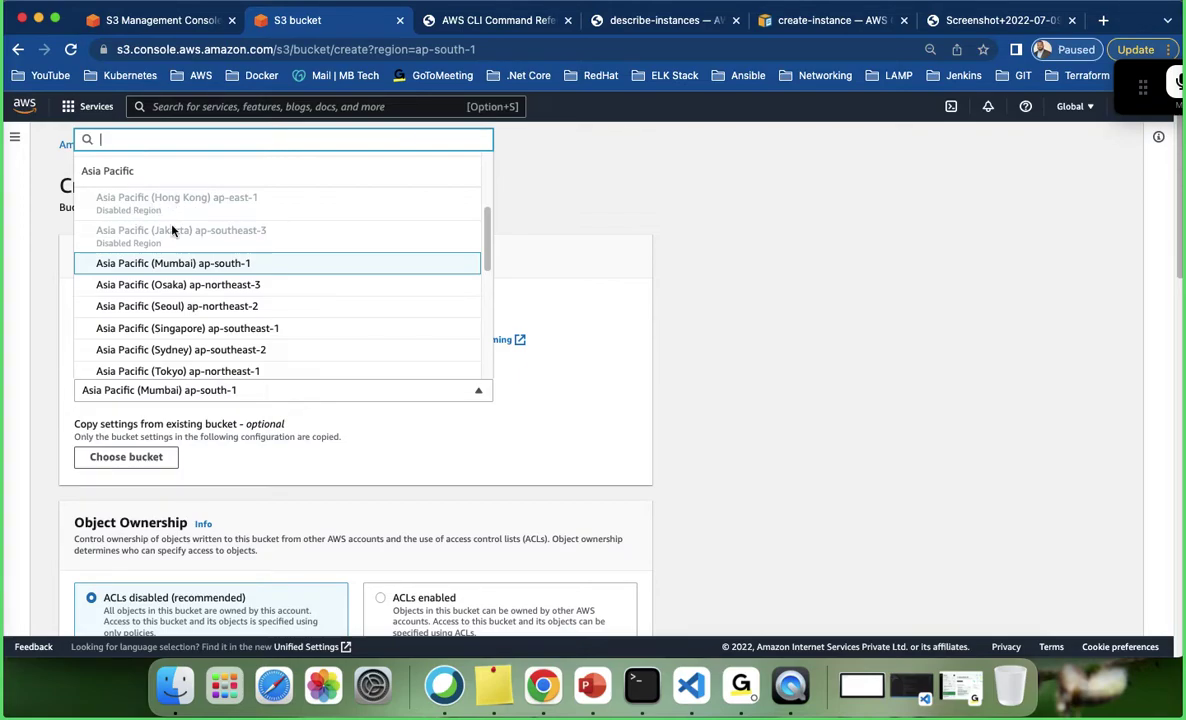
scroll(172, 230, down, 2)
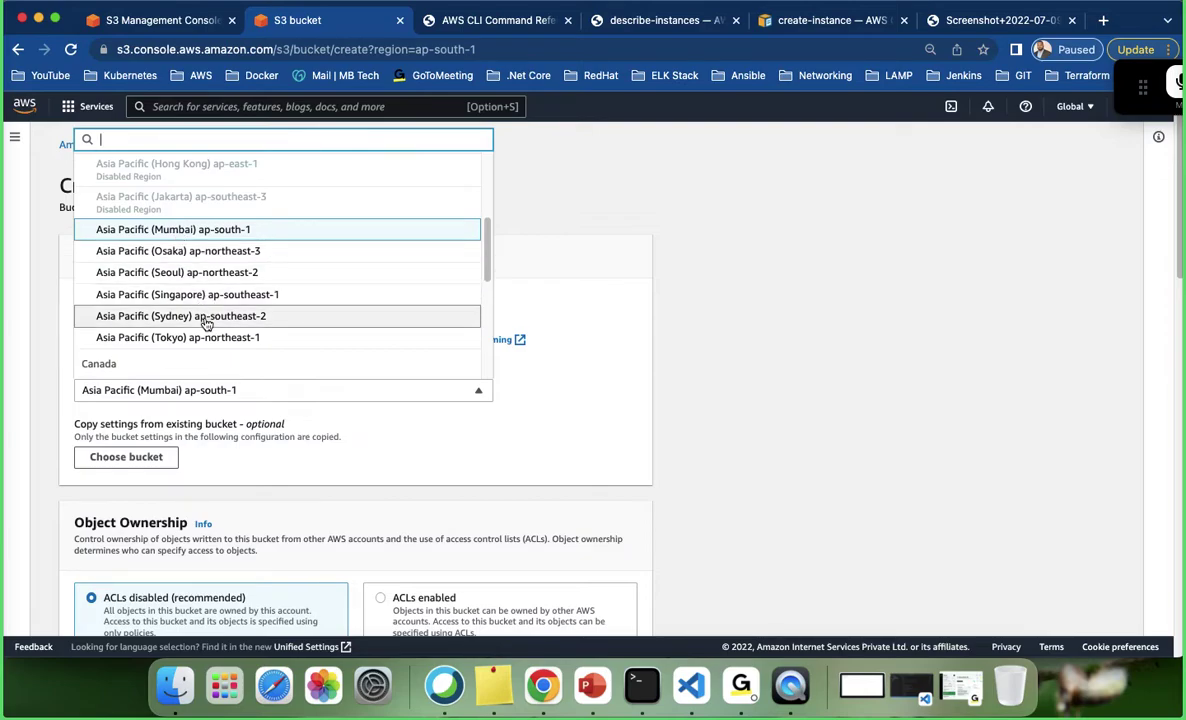
click(215, 295)
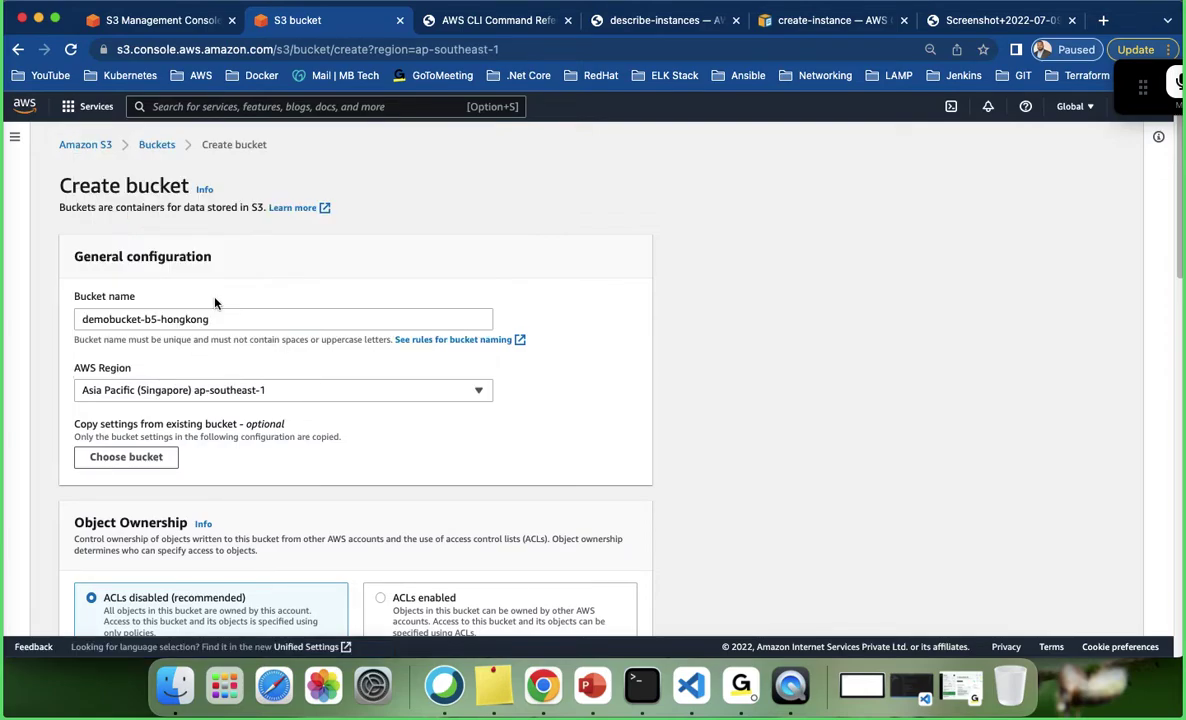
Change the region suffix in the bucket name so that it reads demobucket-b5-sing.
drag(300, 320, 161, 320)
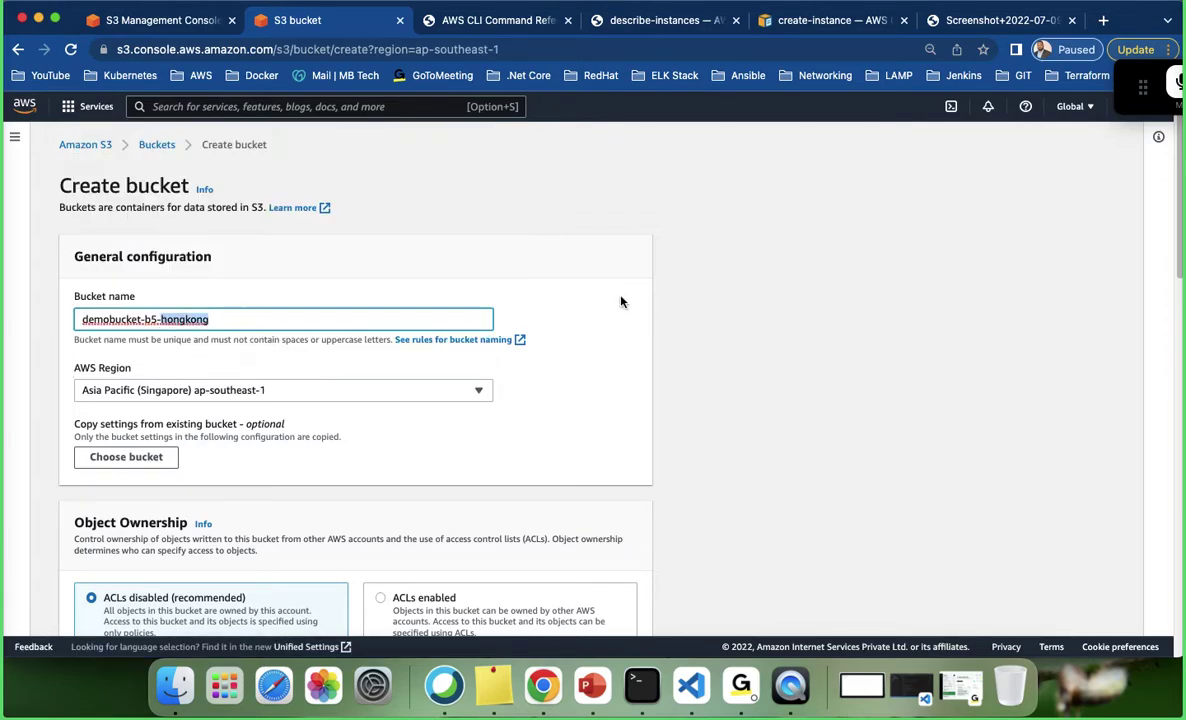
text(singapore)
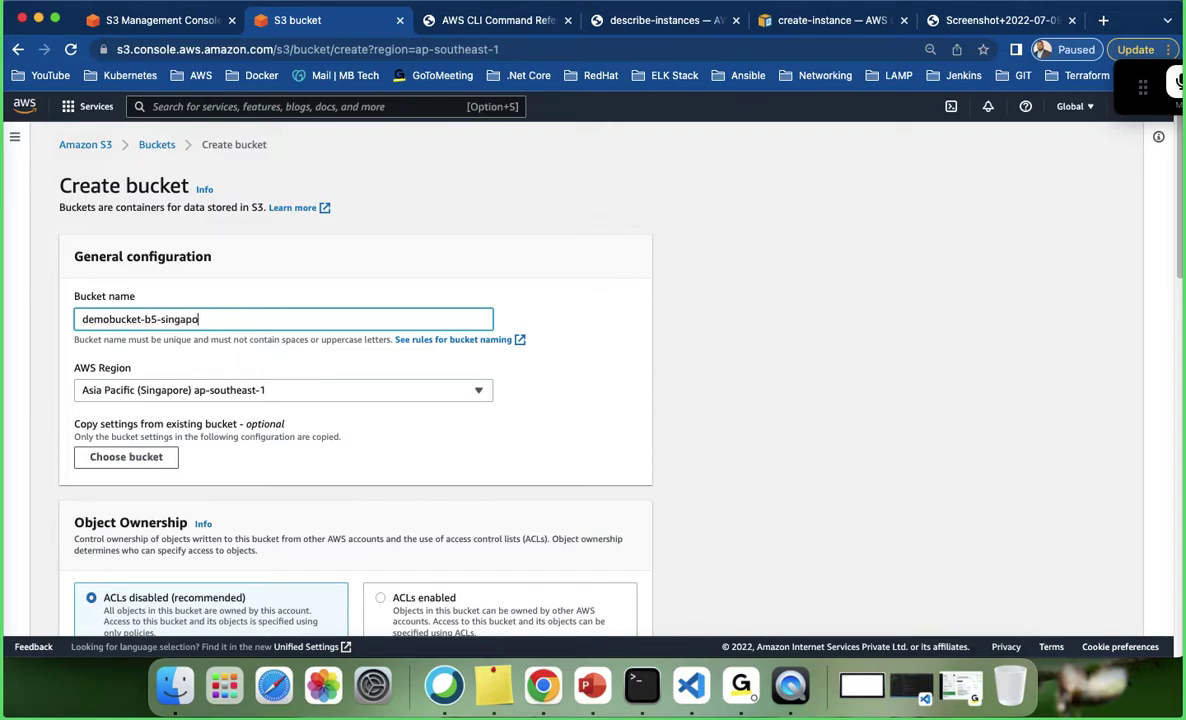
key(BackSpace)
key(BackSpace)
key(BackSpace)
key(BackSpace)
key(BackSpace)
click(422, 449)
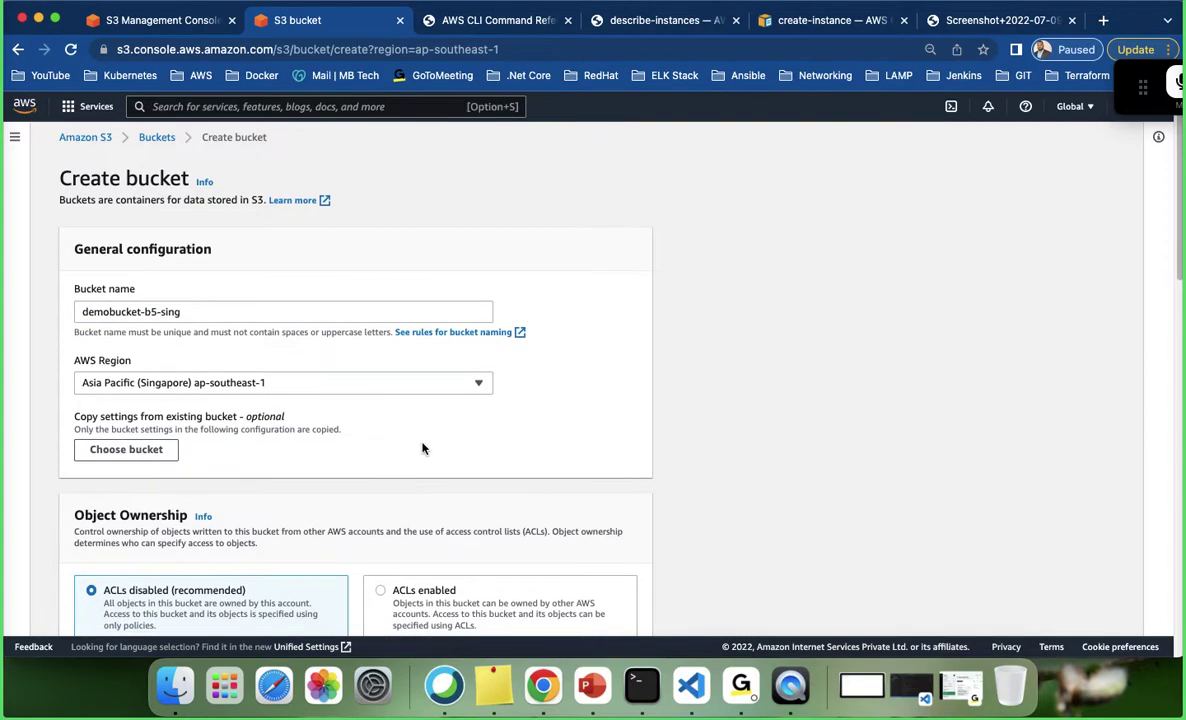
Review the optional setting for copying the configuration from an existing bucket.
scroll(206, 312, down, 2)
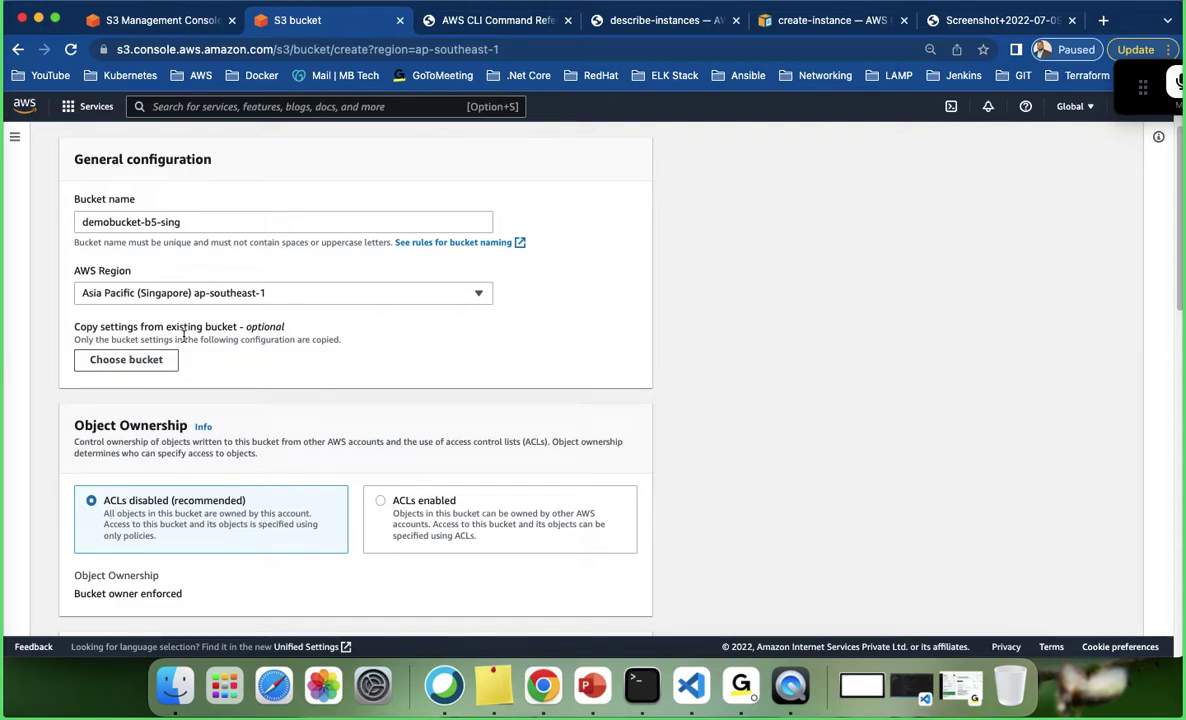
double_click(254, 331)
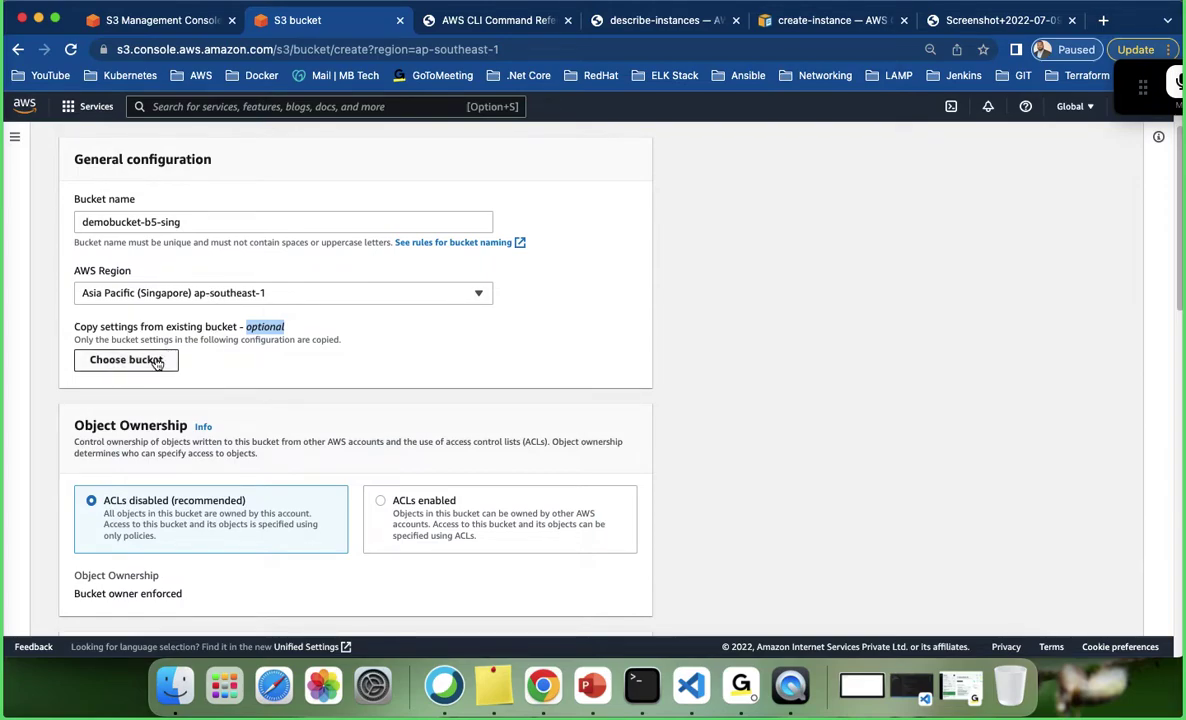
click(322, 361)
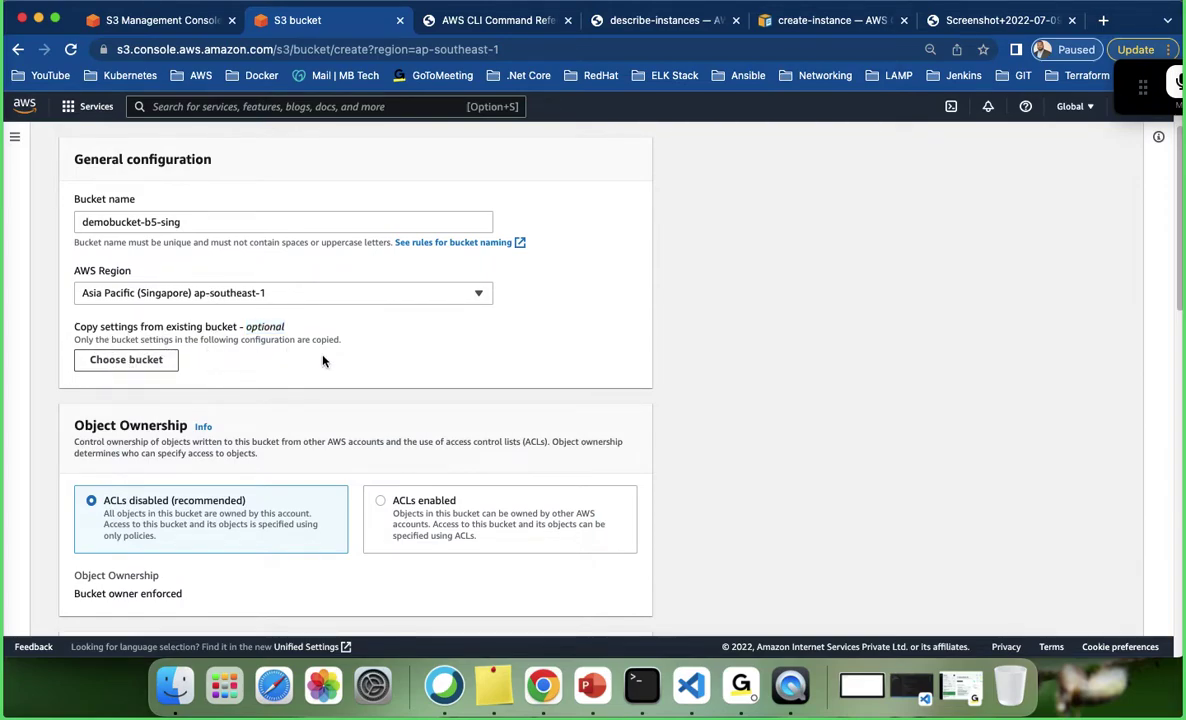
Enable ACLs for the new bucket and review the Bucket owner preferred description under Object Ownership.
scroll(323, 360, down, 3)
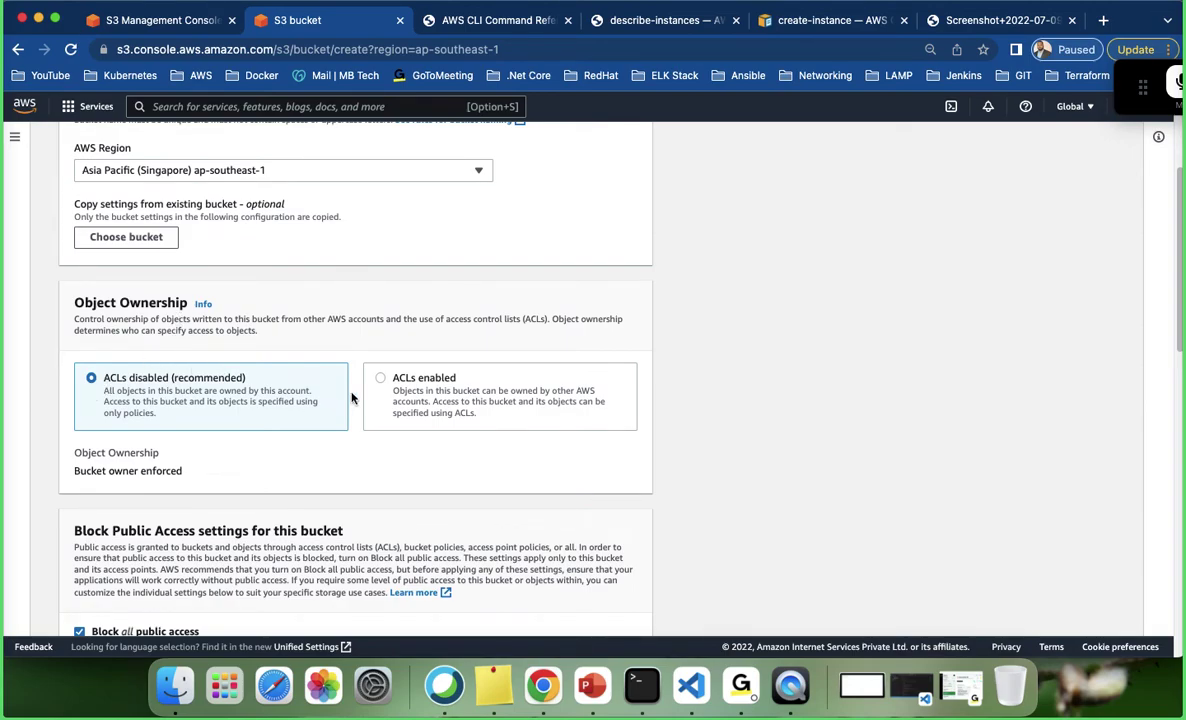
click(380, 379)
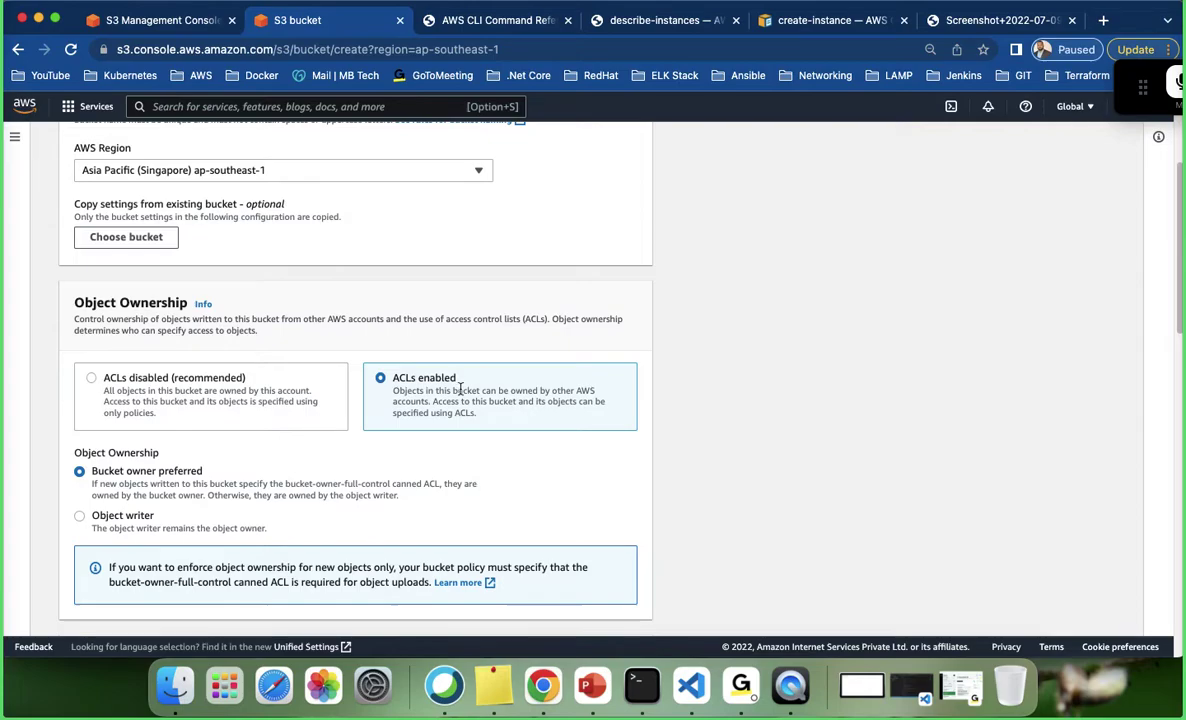
scroll(250, 450, down, 3)
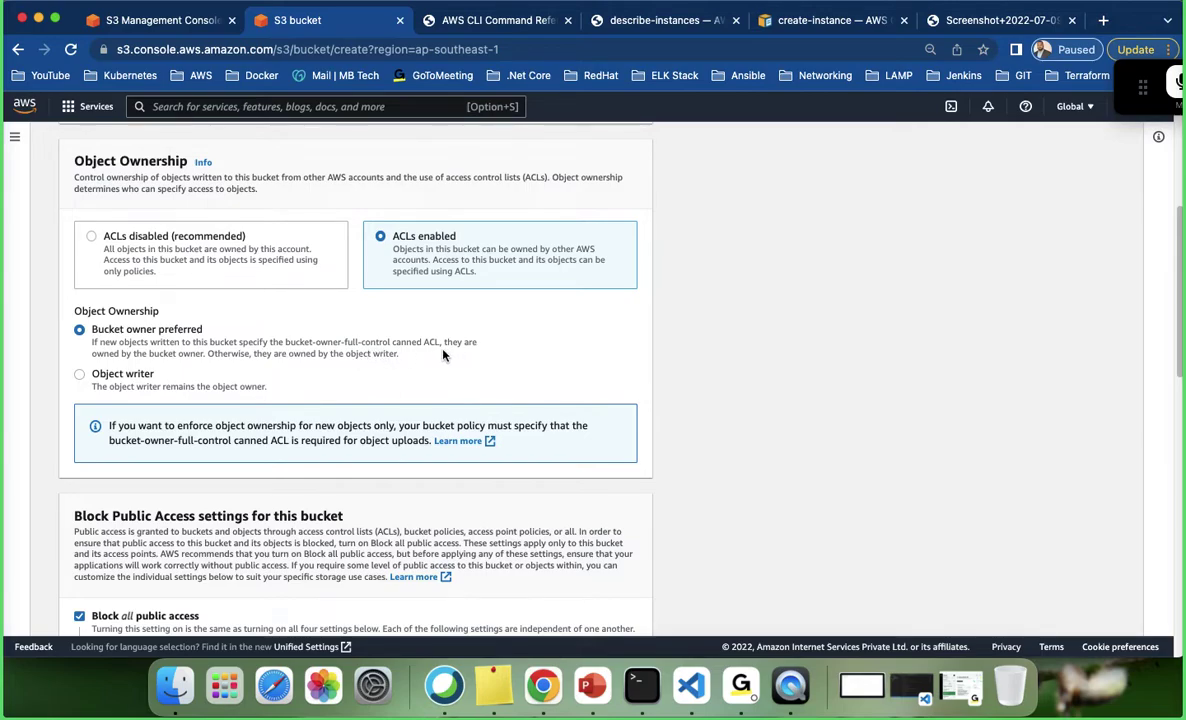
drag(150, 355, 203, 359)
scroll(185, 359, down, 1)
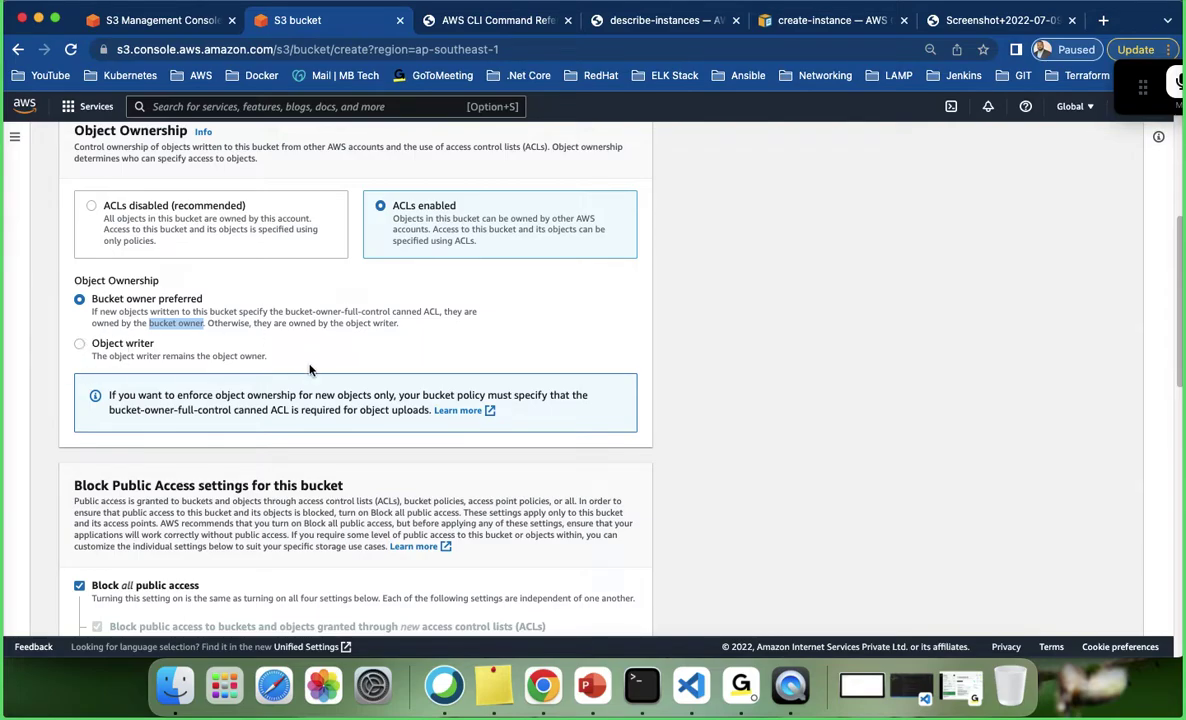
Turn off Block all public access for the new bucket and acknowledge that its objects might become public.
scroll(290, 345, down, 2)
scroll(163, 387, down, 1)
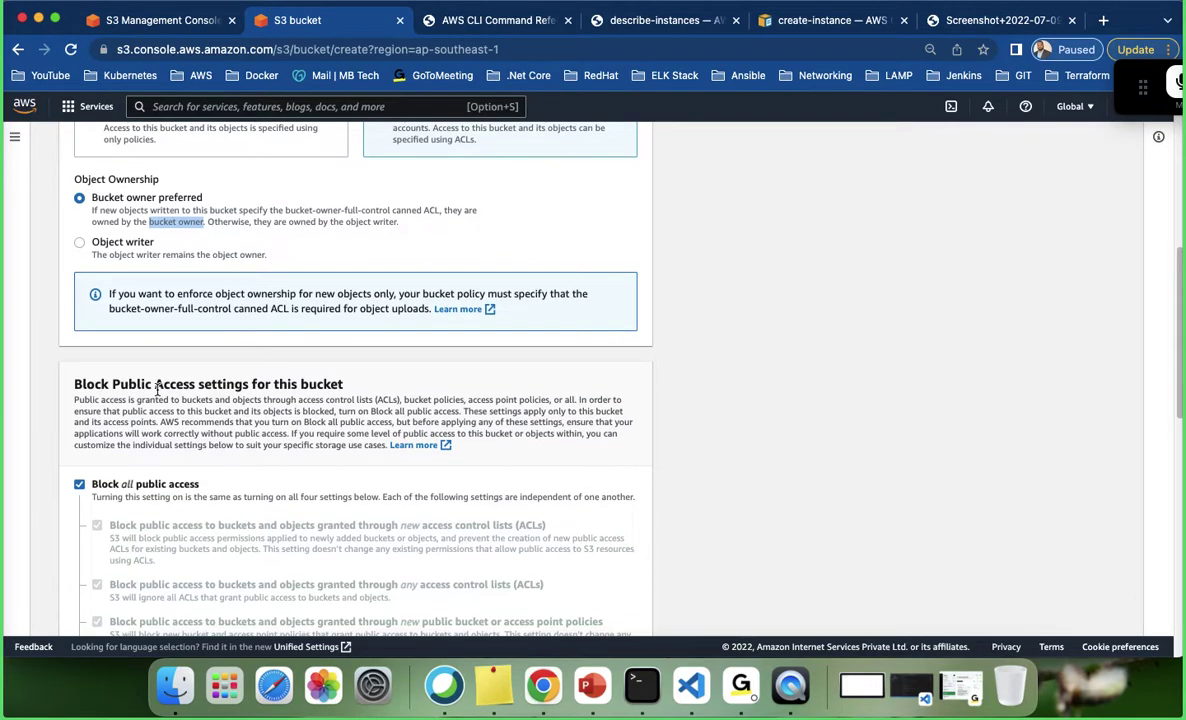
scroll(197, 395, down, 1)
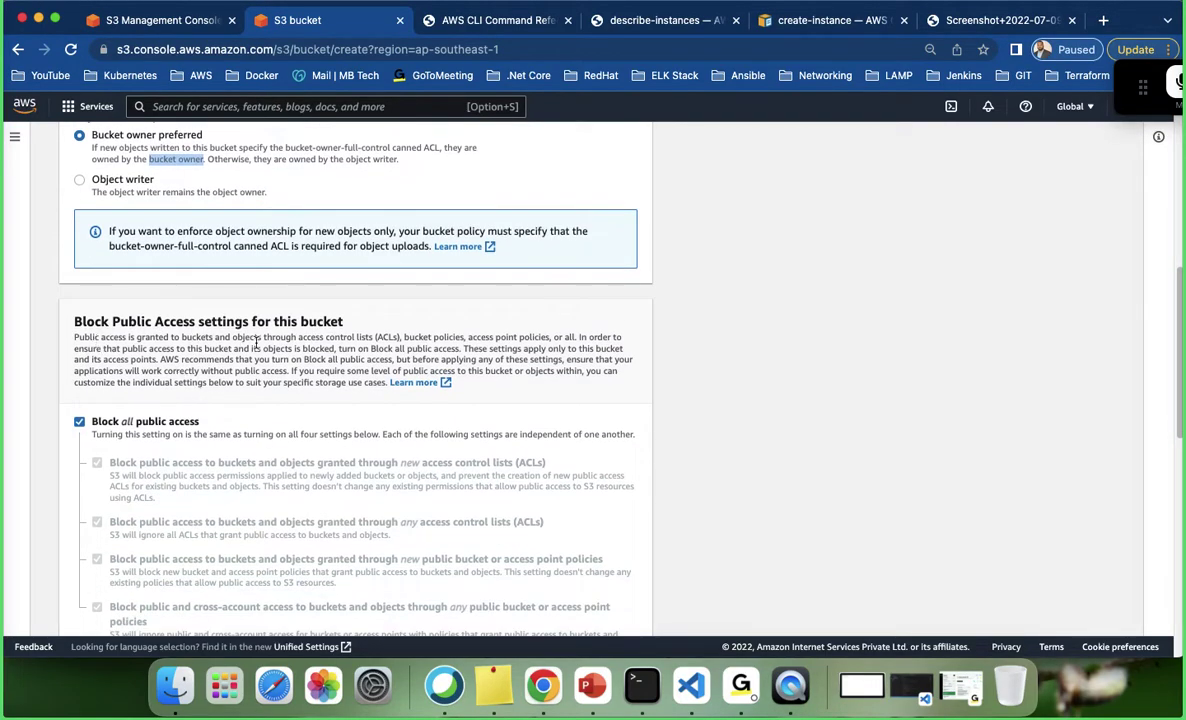
drag(216, 321, 343, 322)
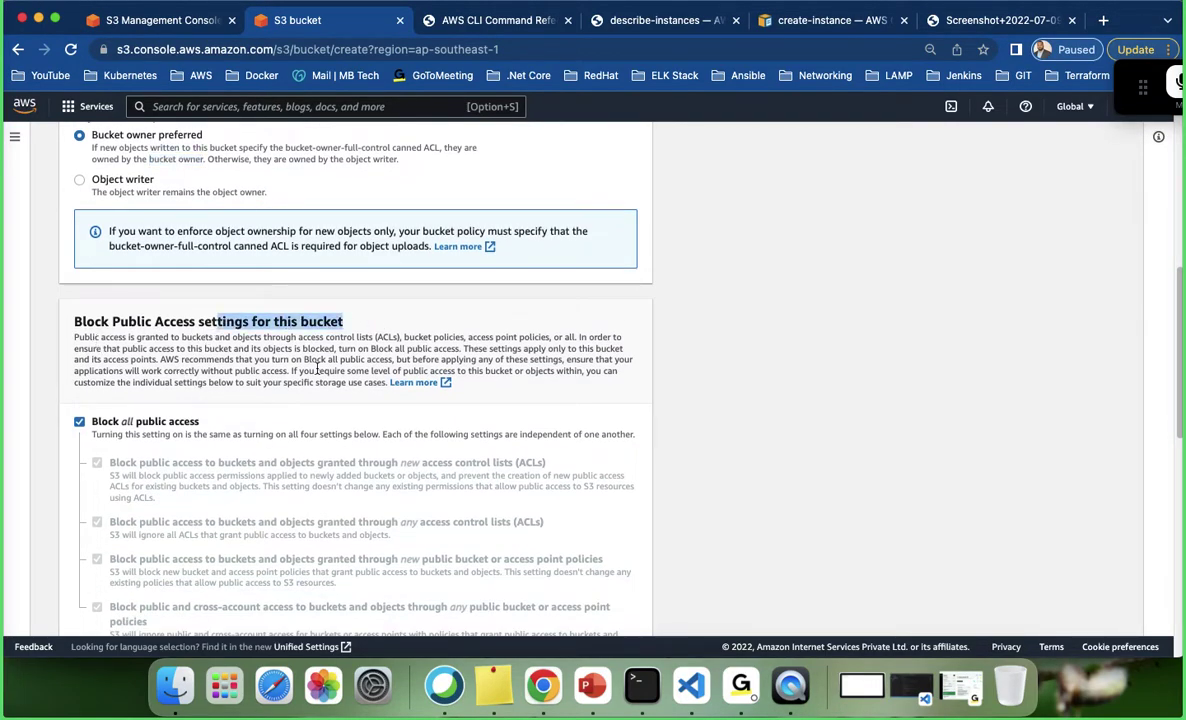
scroll(316, 369, down, 1)
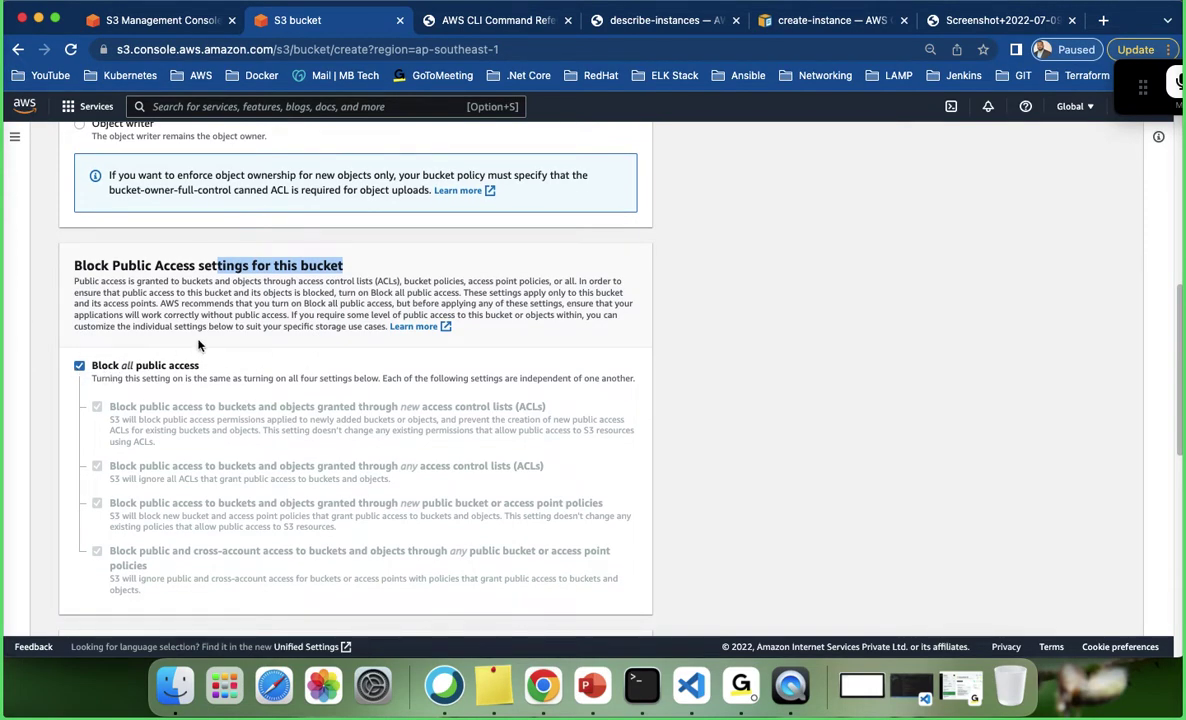
click(80, 367)
scroll(205, 368, down, 5)
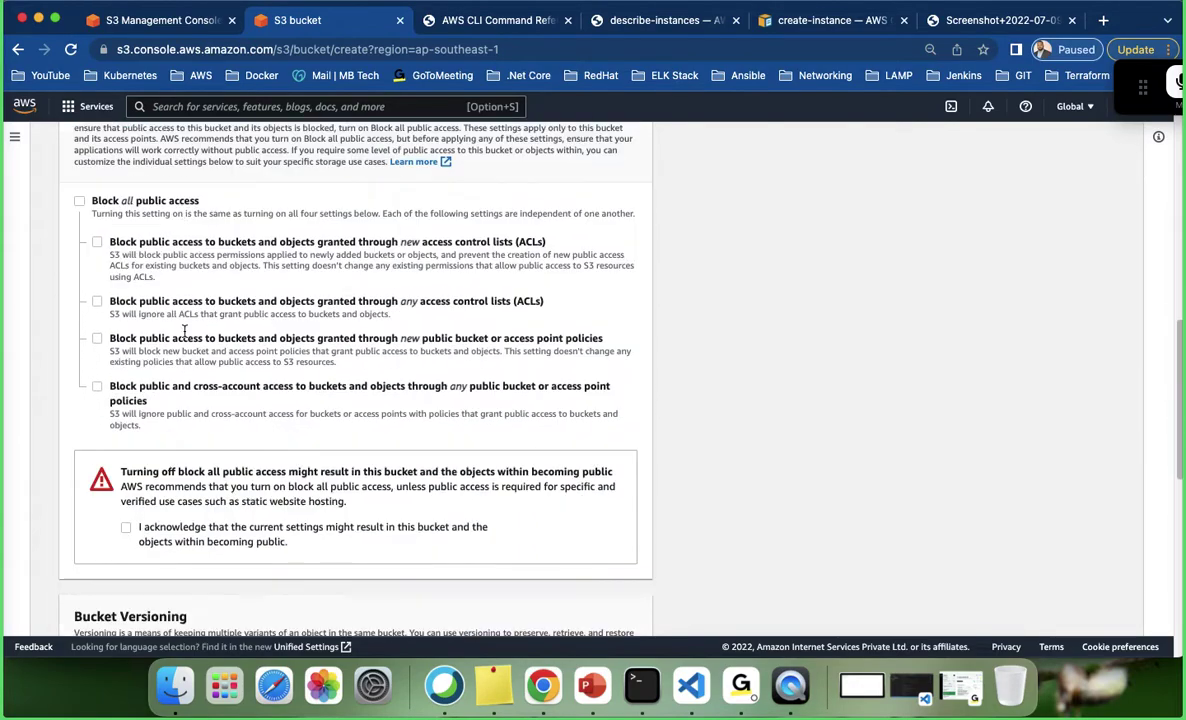
scroll(170, 365, down, 2)
click(125, 339)
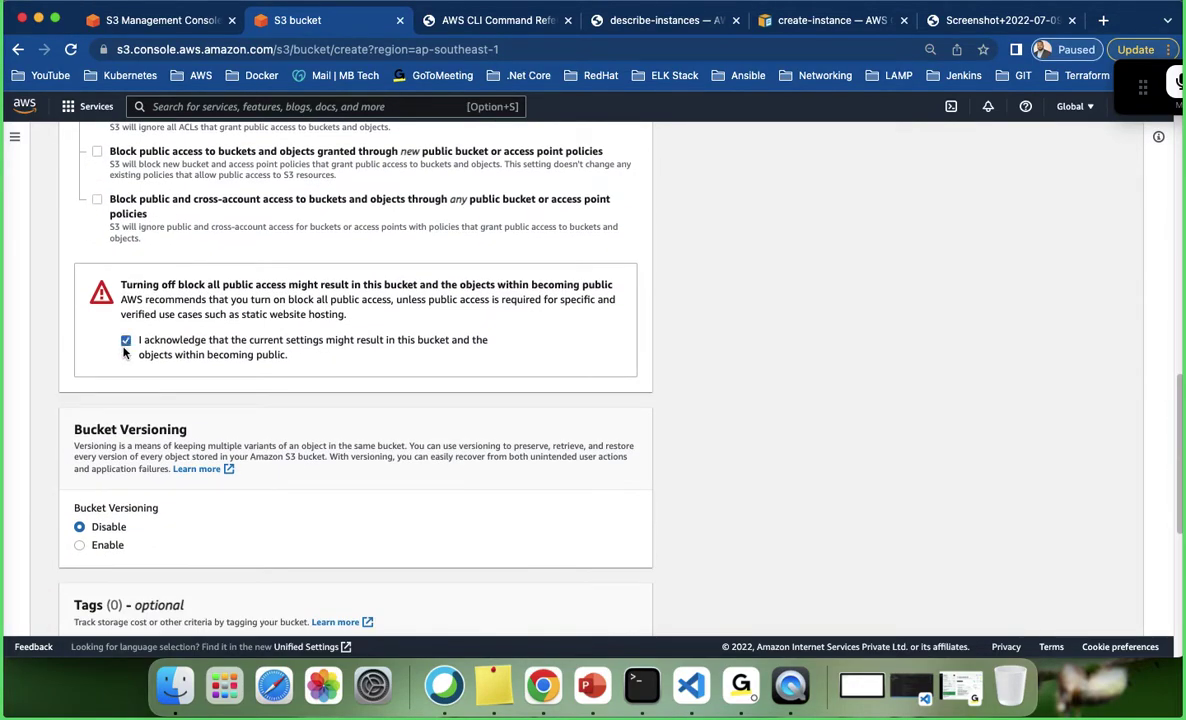
Check the Bucket Versioning options, and switch to PowerPoint to show the Cross Region Replication slide's versioning requirements.
scroll(267, 482, down, 2)
scroll(267, 482, down, 2)
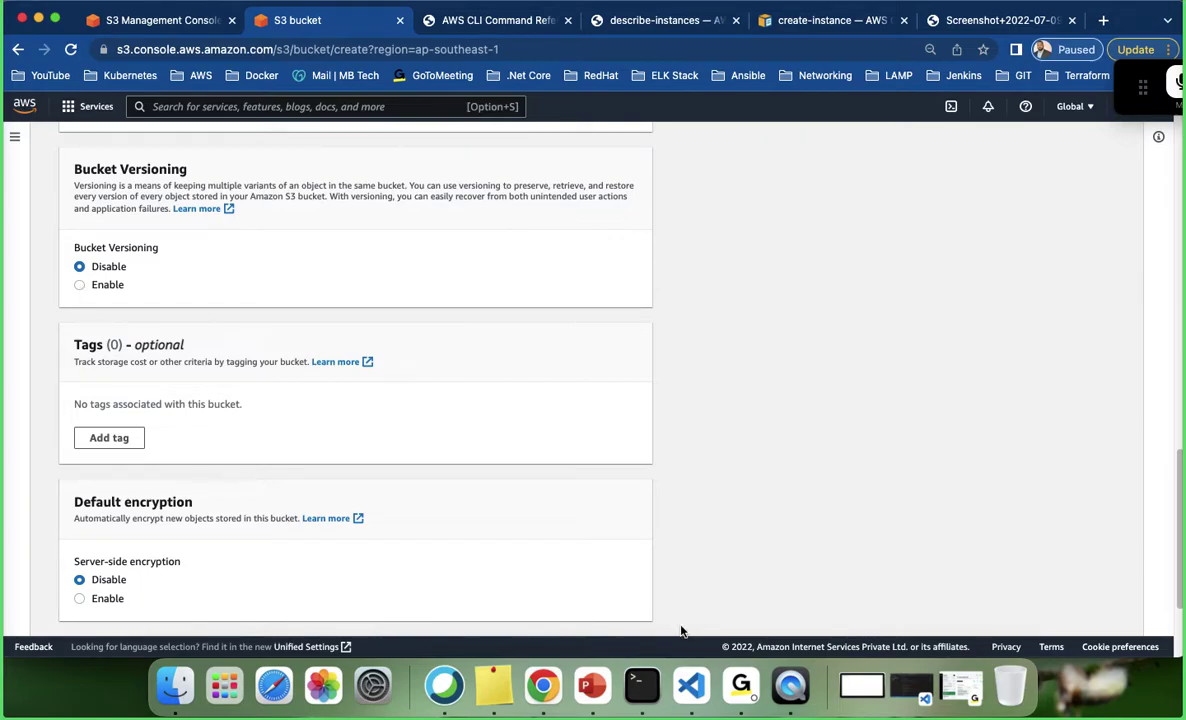
click(598, 690)
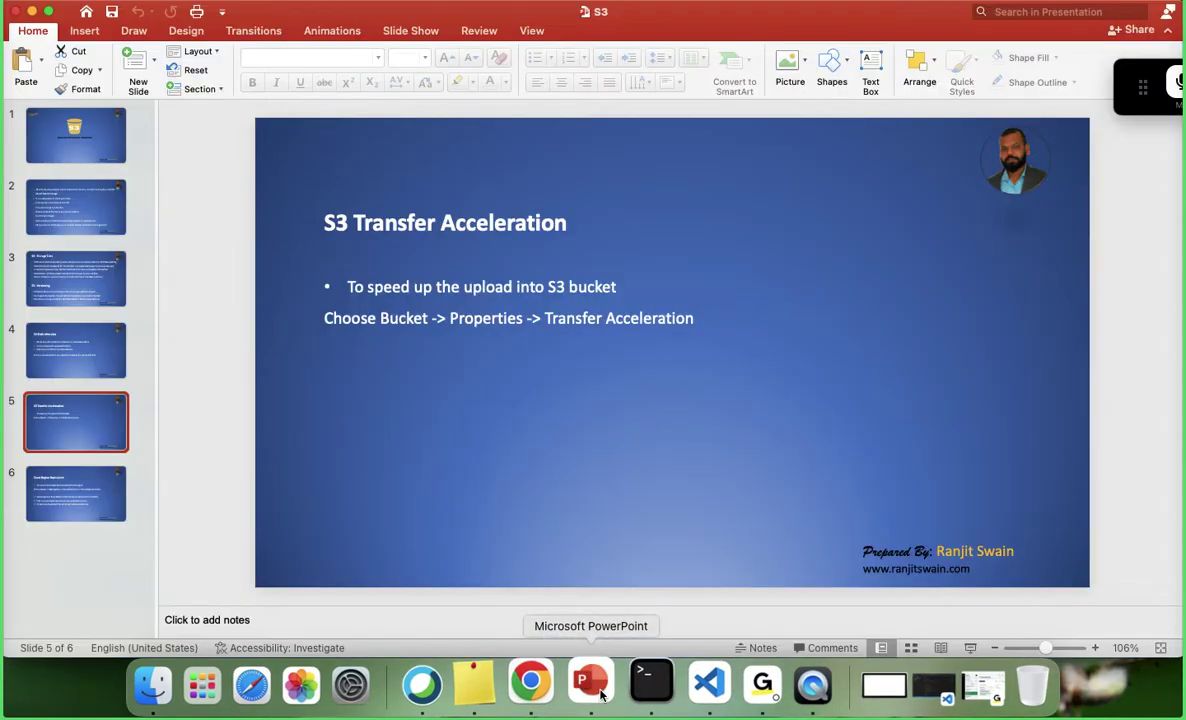
key(Down)
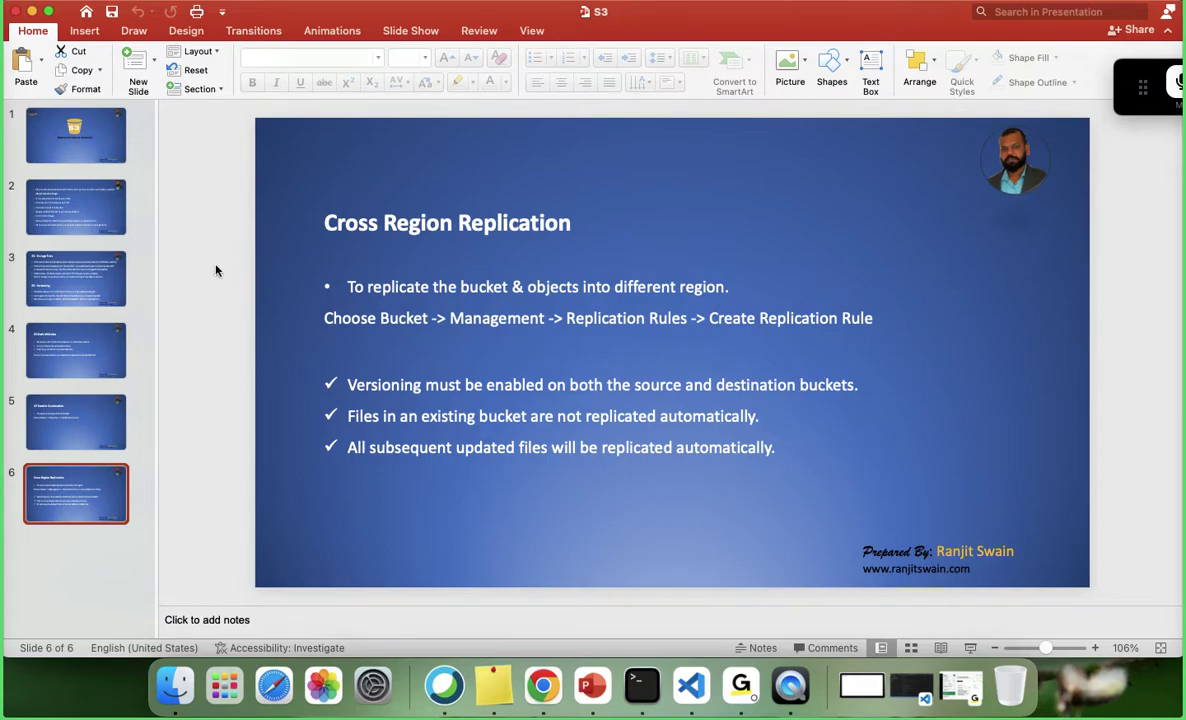
Switch back to Chrome and tag the new bucket with the key Name and the value demo bucket sing.
click(543, 686)
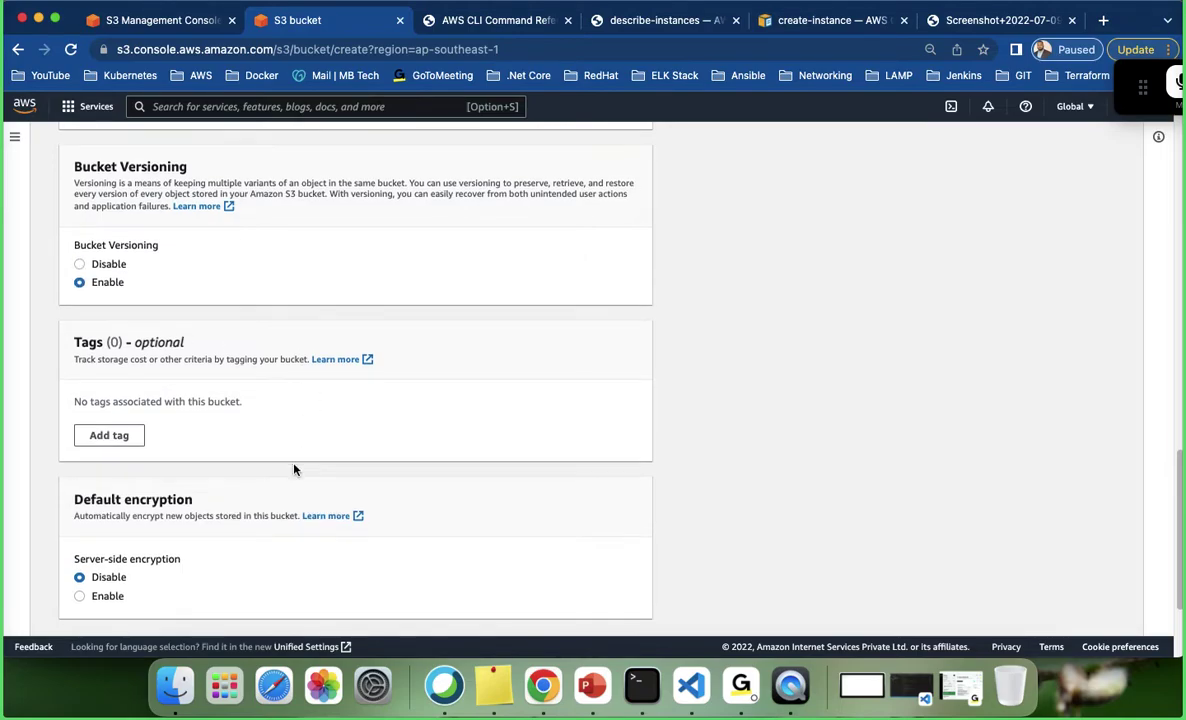
scroll(271, 428, down, 1)
click(113, 404)
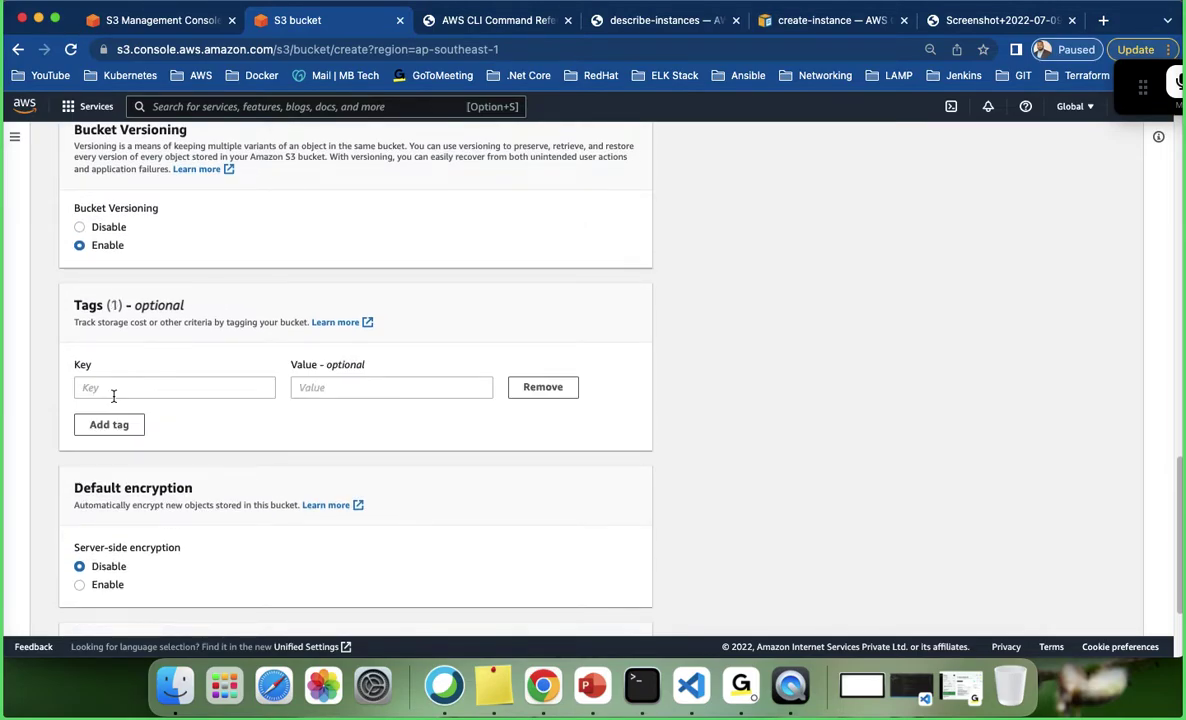
click(121, 387)
text(Name)
key(Tab)
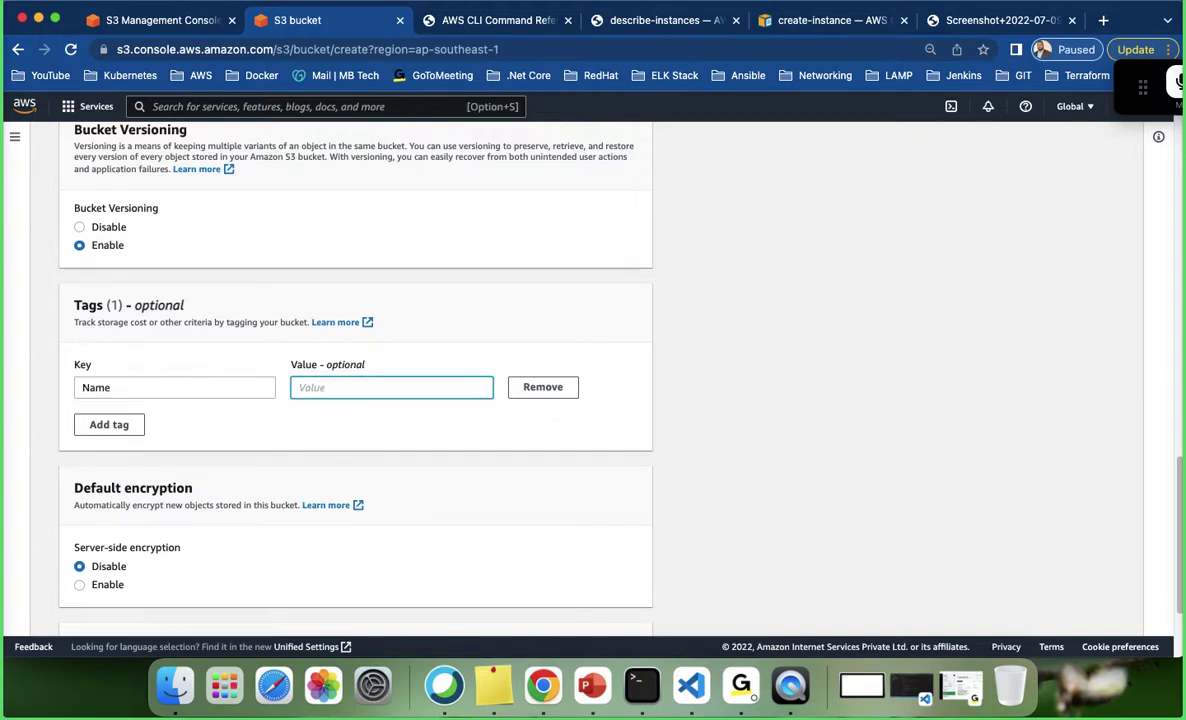
text(demo bucket sing)
Check the Object Lock options in the bucket's advanced settings and create the bucket.
scroll(99, 564, down, 1)
scroll(236, 584, down, 3)
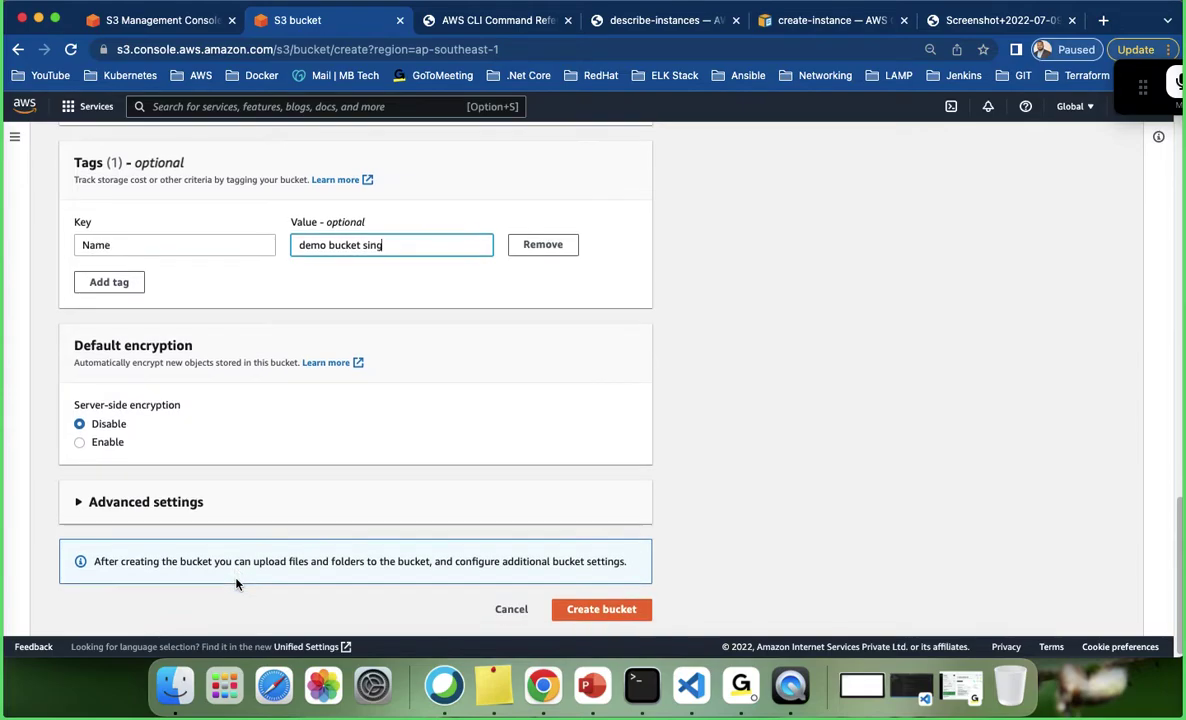
click(79, 502)
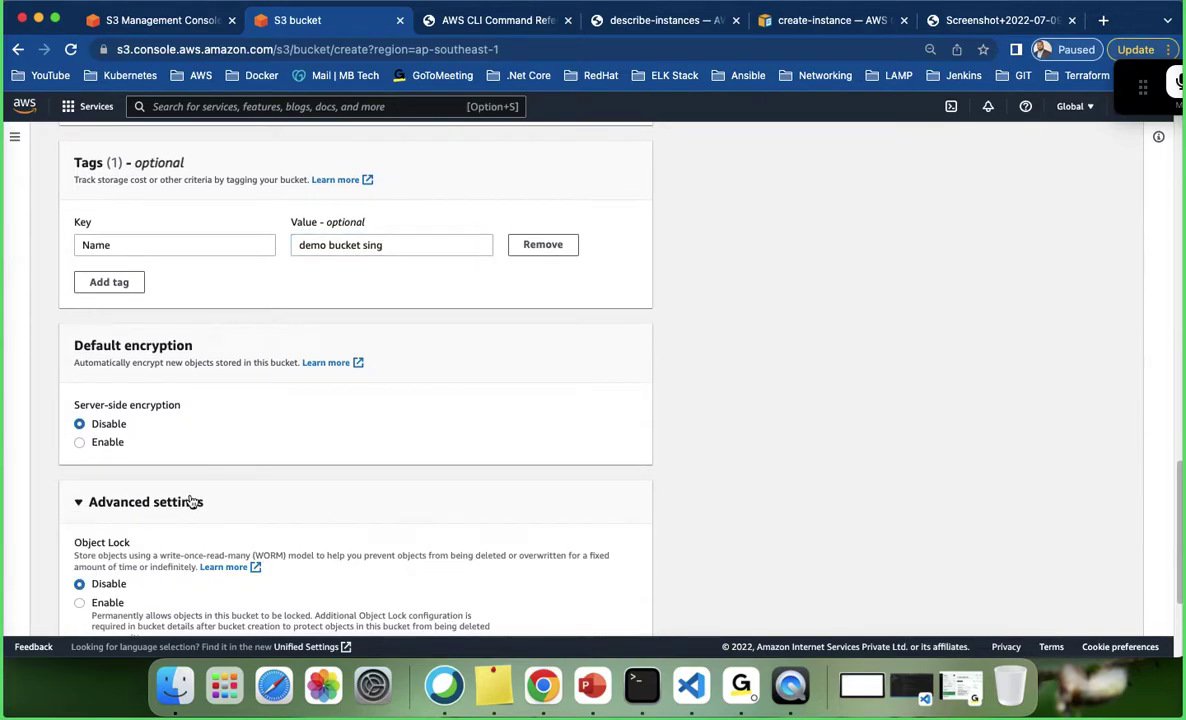
scroll(191, 501, down, 3)
scroll(192, 501, down, 1)
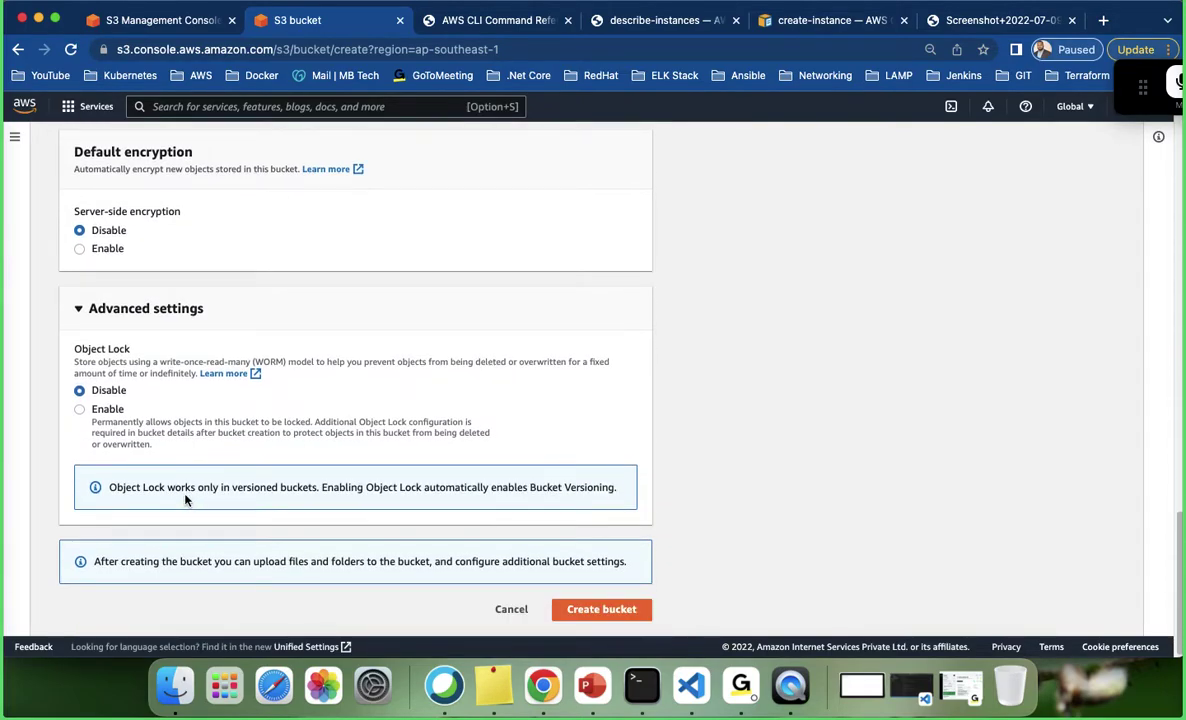
click(620, 608)
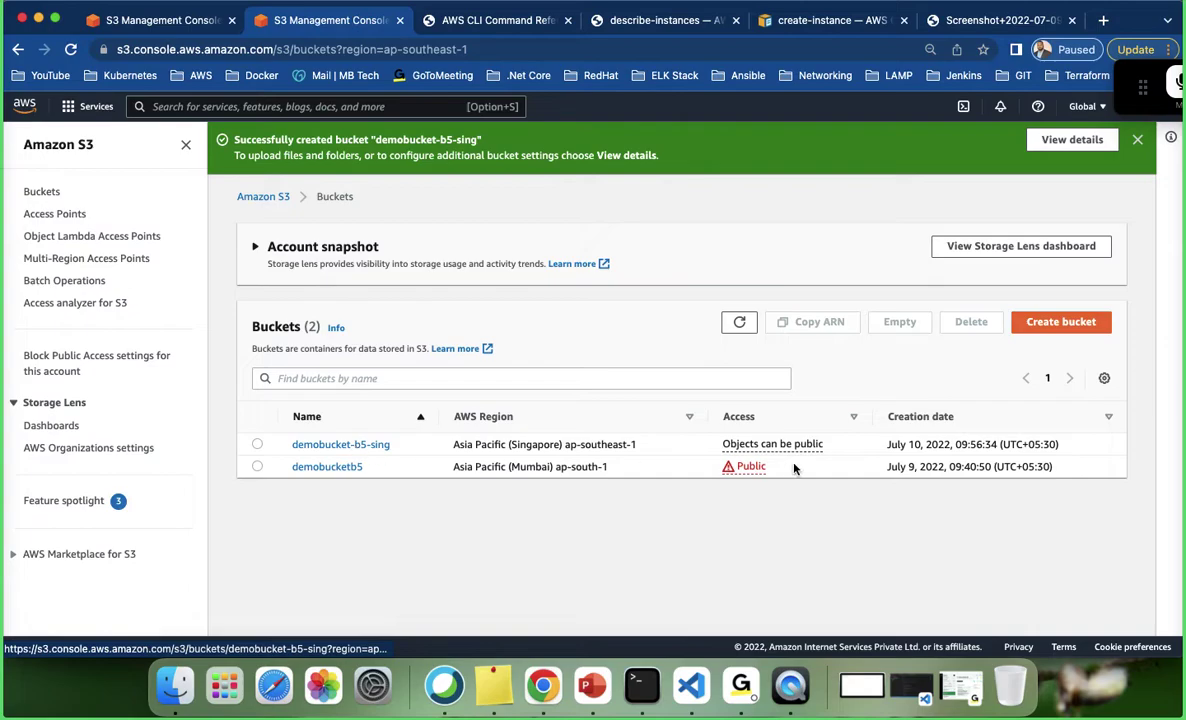
Review the properties of demobucket-b5-sing and its permissions, including public access, bucket policy, object ownership and ACL.
click(338, 448)
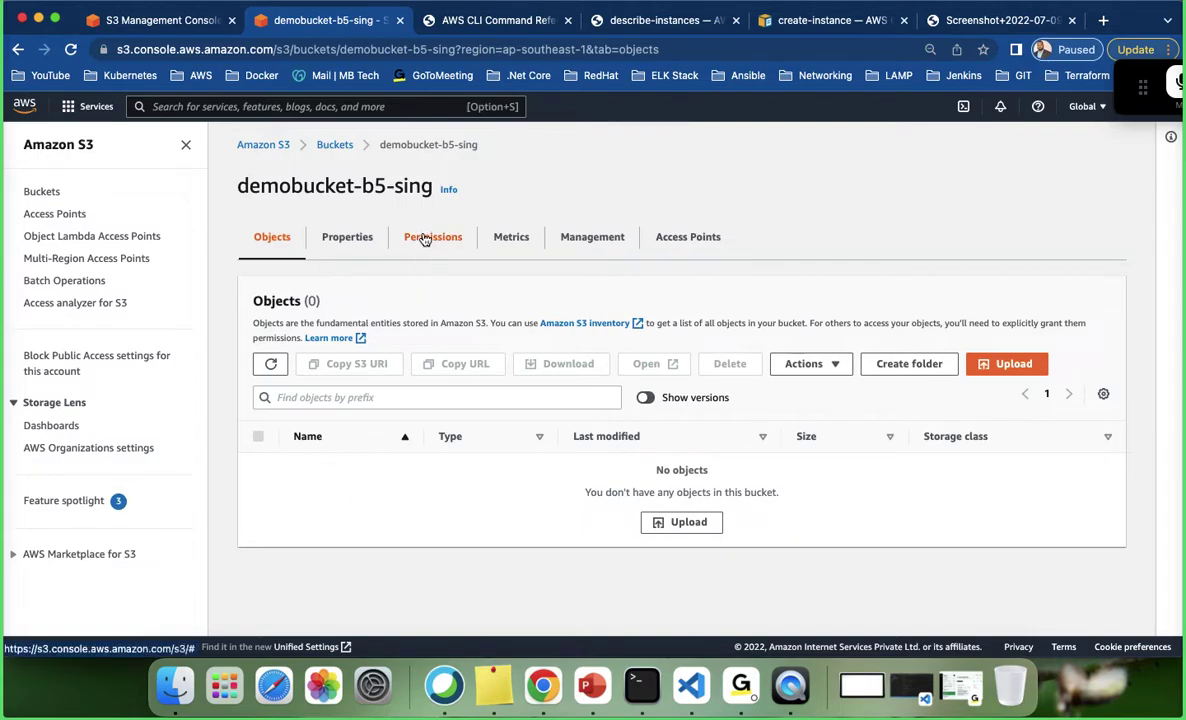
click(347, 238)
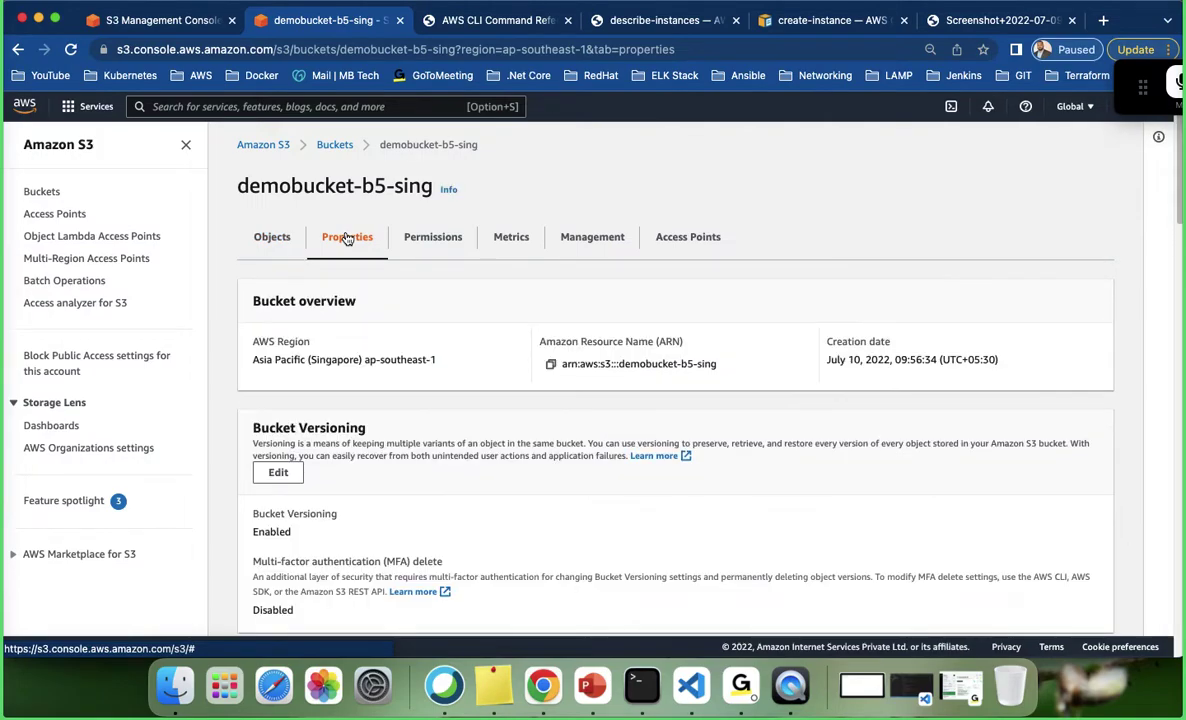
click(438, 242)
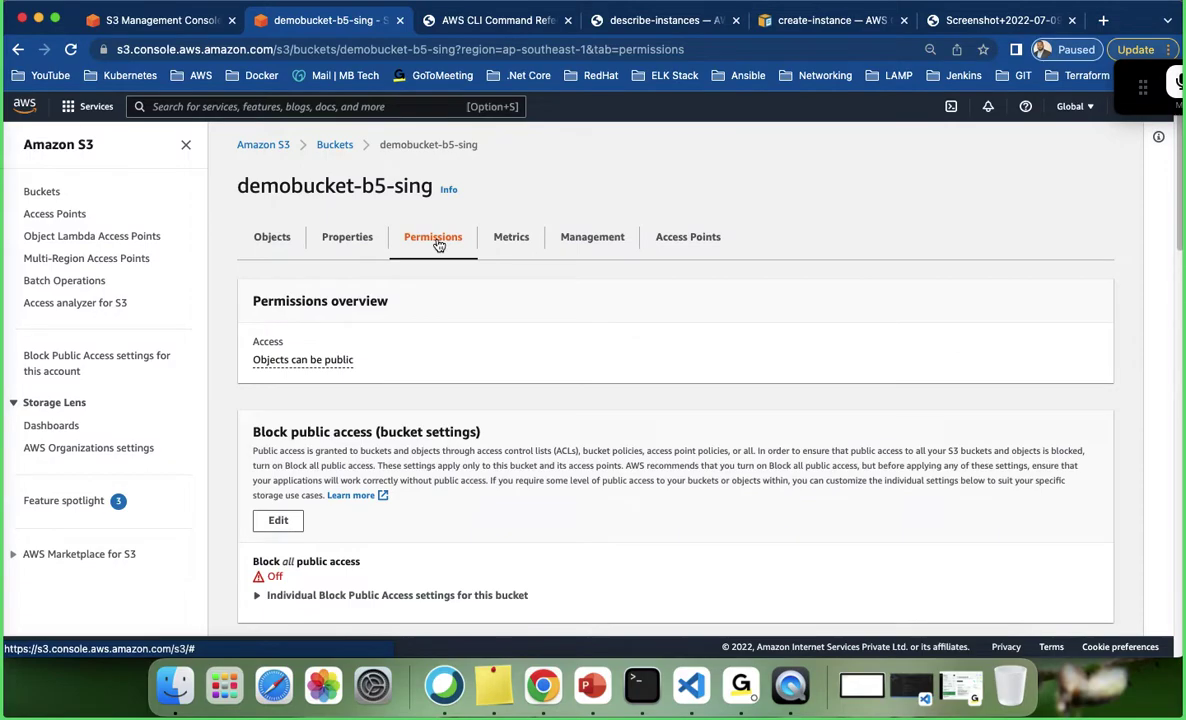
scroll(477, 420, down, 2)
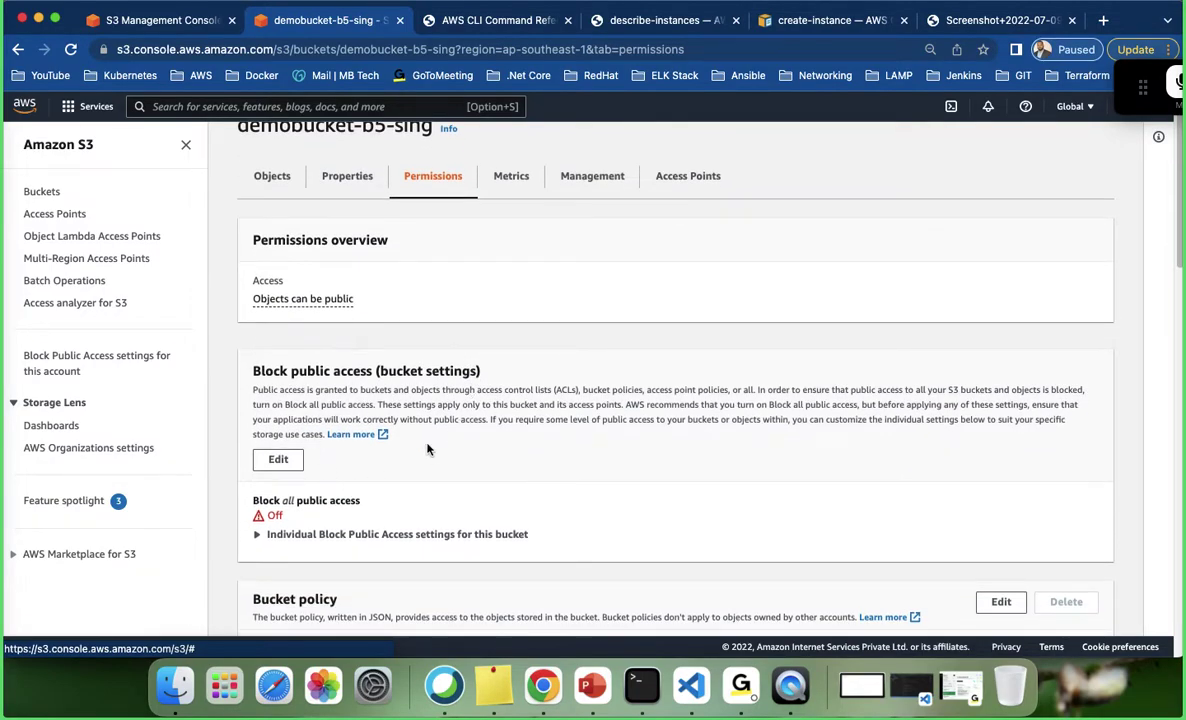
scroll(500, 450, down, 2)
scroll(530, 456, down, 5)
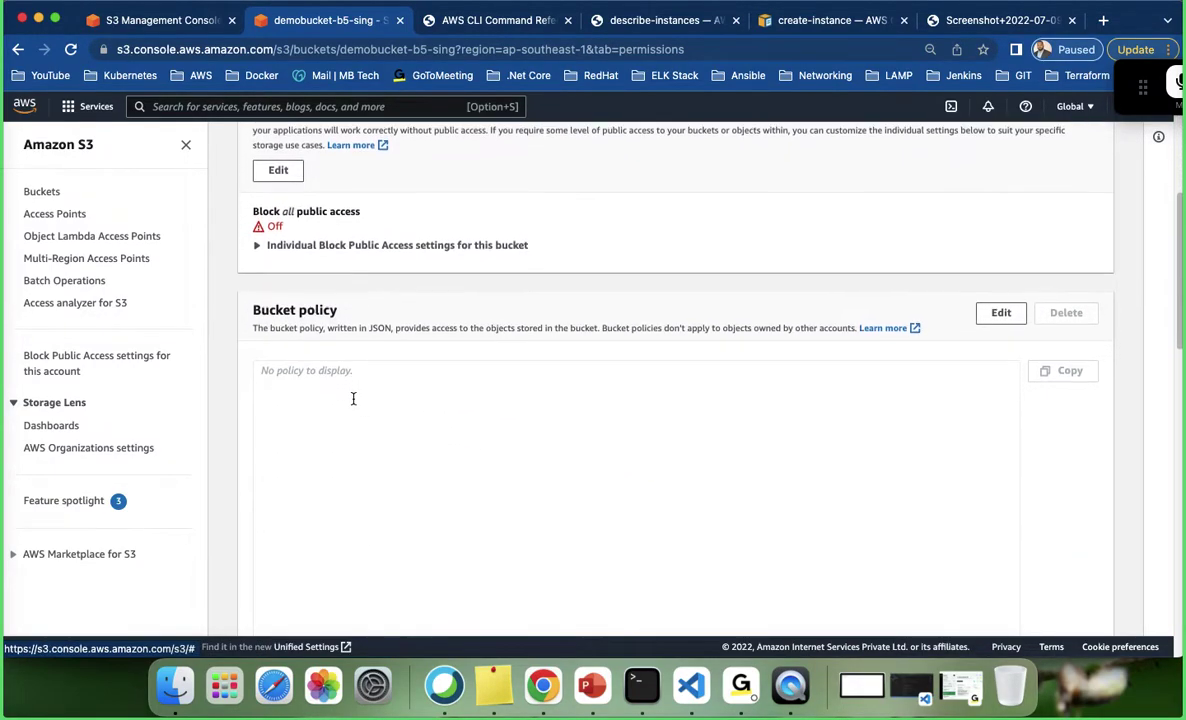
scroll(353, 400, down, 10)
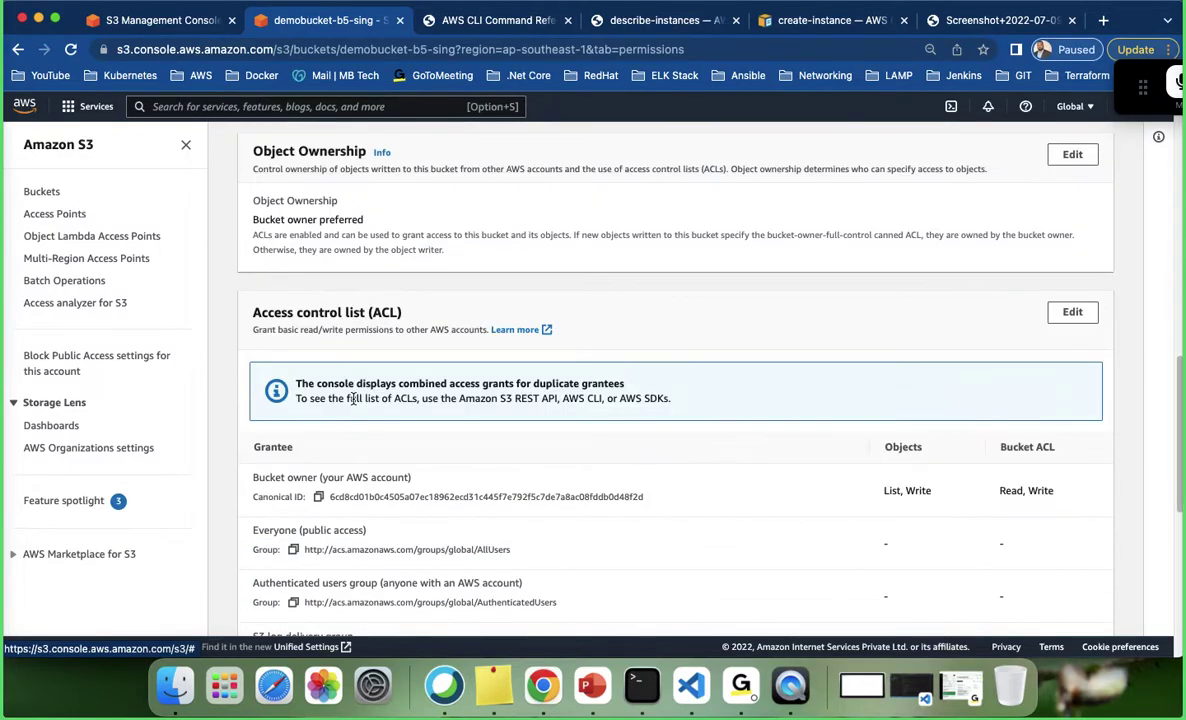
scroll(353, 400, up, 4)
scroll(353, 400, down, 7)
scroll(353, 400, up, 7)
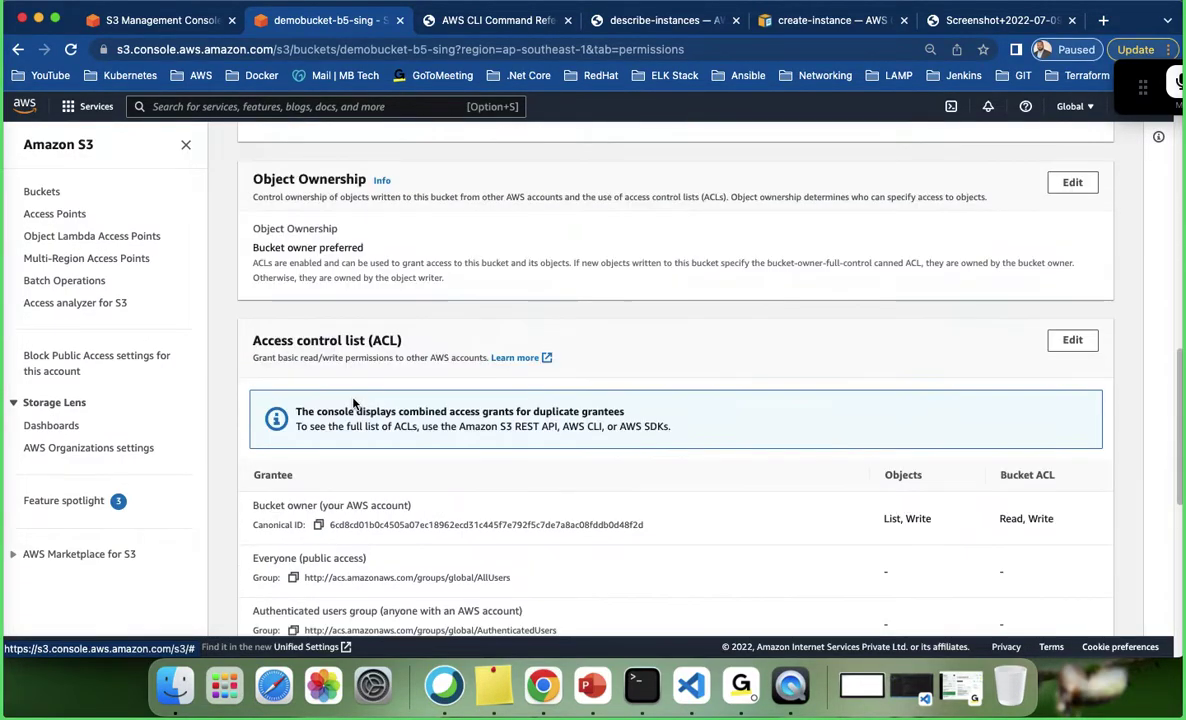
scroll(353, 400, up, 8)
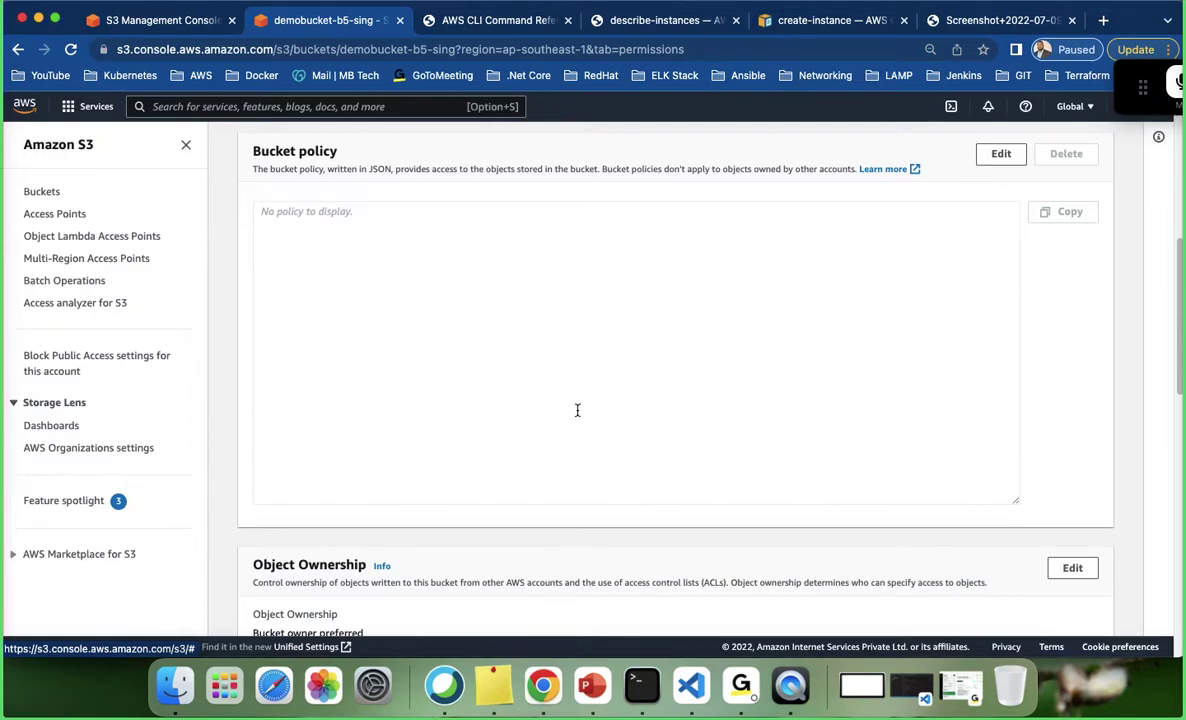
scroll(577, 410, down, 5)
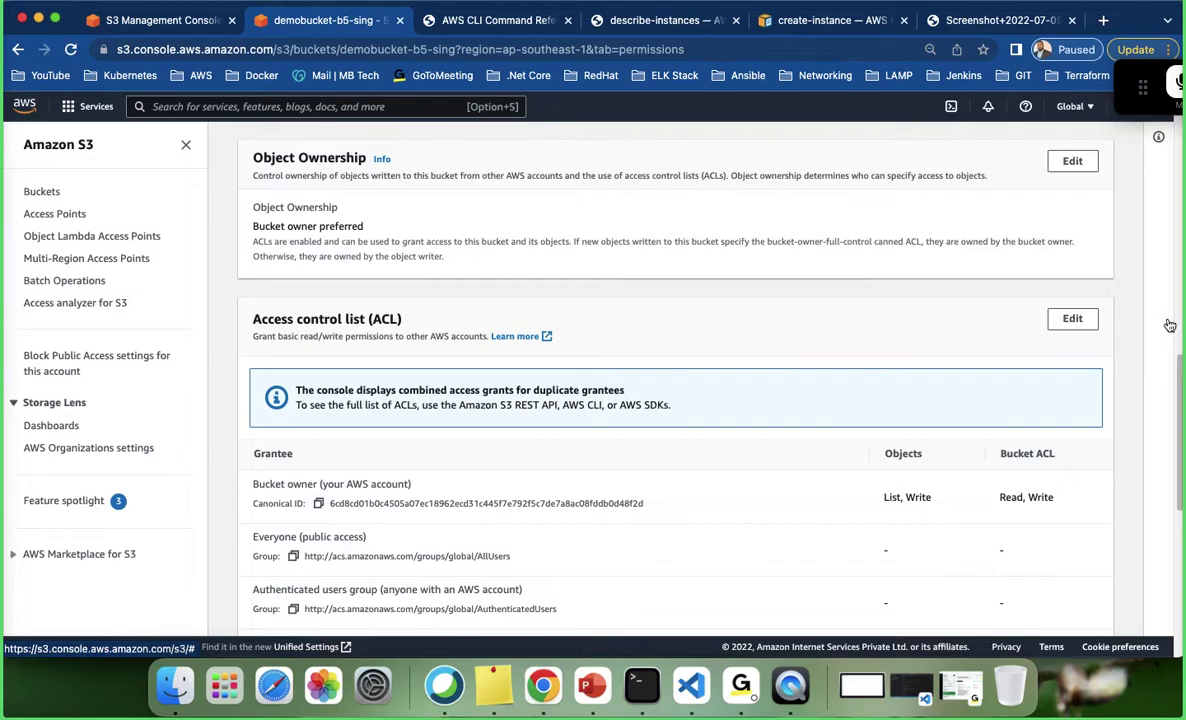
Grant Everyone List on objects and Read on the bucket ACL of demobucket-b5-sing, acknowledging the effects, and return to the bucket list.
click(1089, 319)
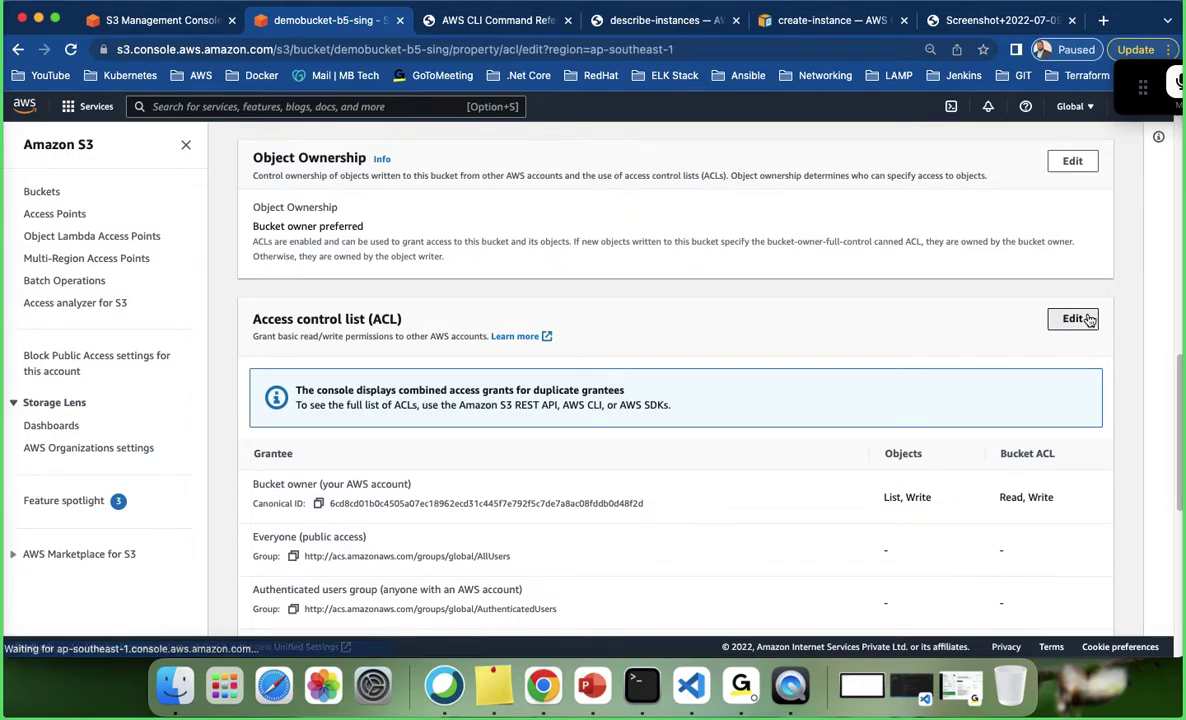
scroll(659, 438, down, 2)
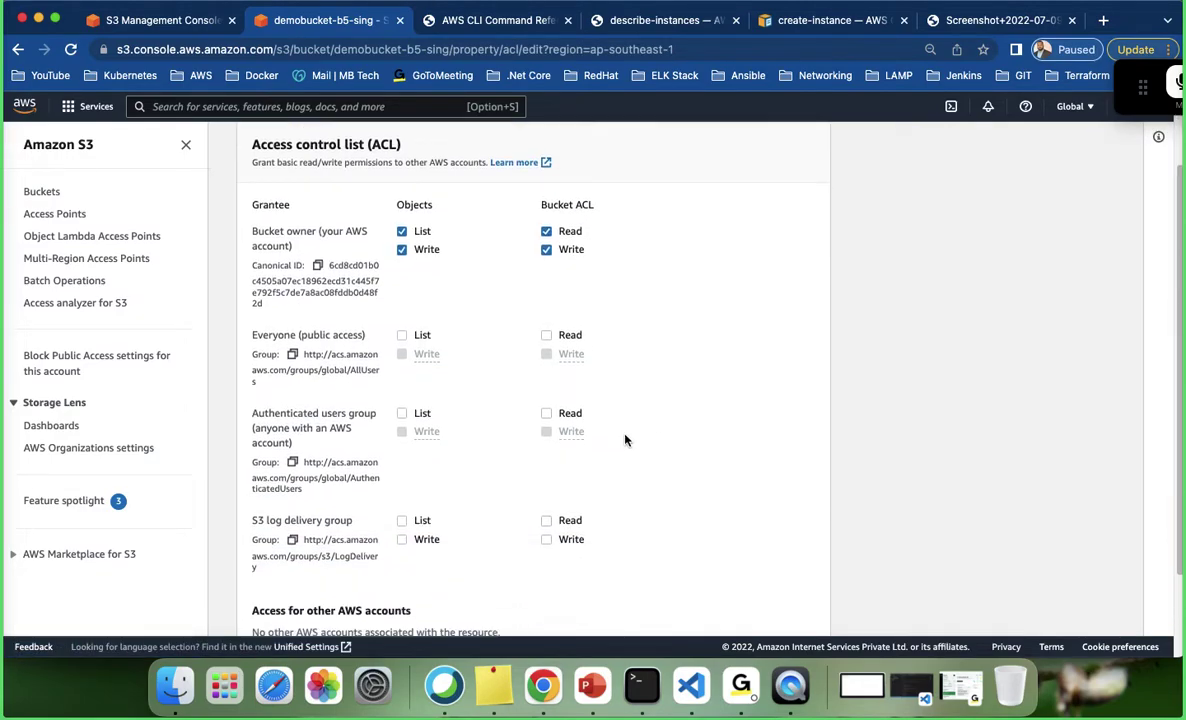
click(402, 335)
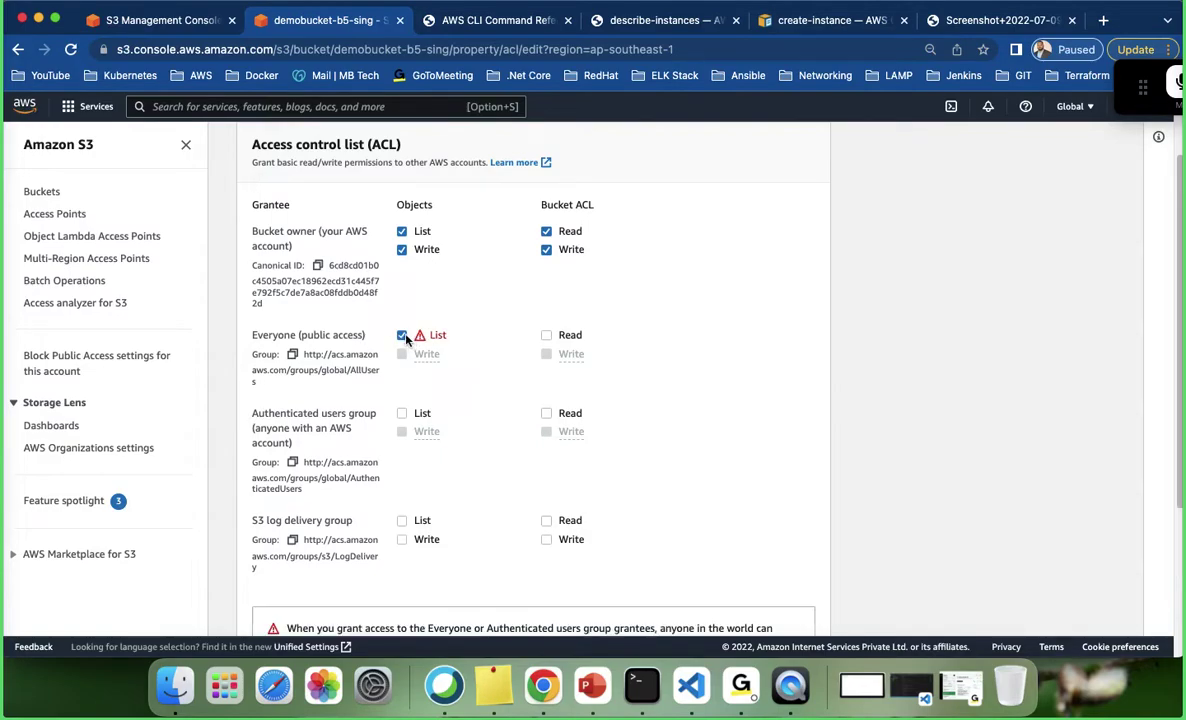
click(546, 335)
scroll(706, 385, down, 5)
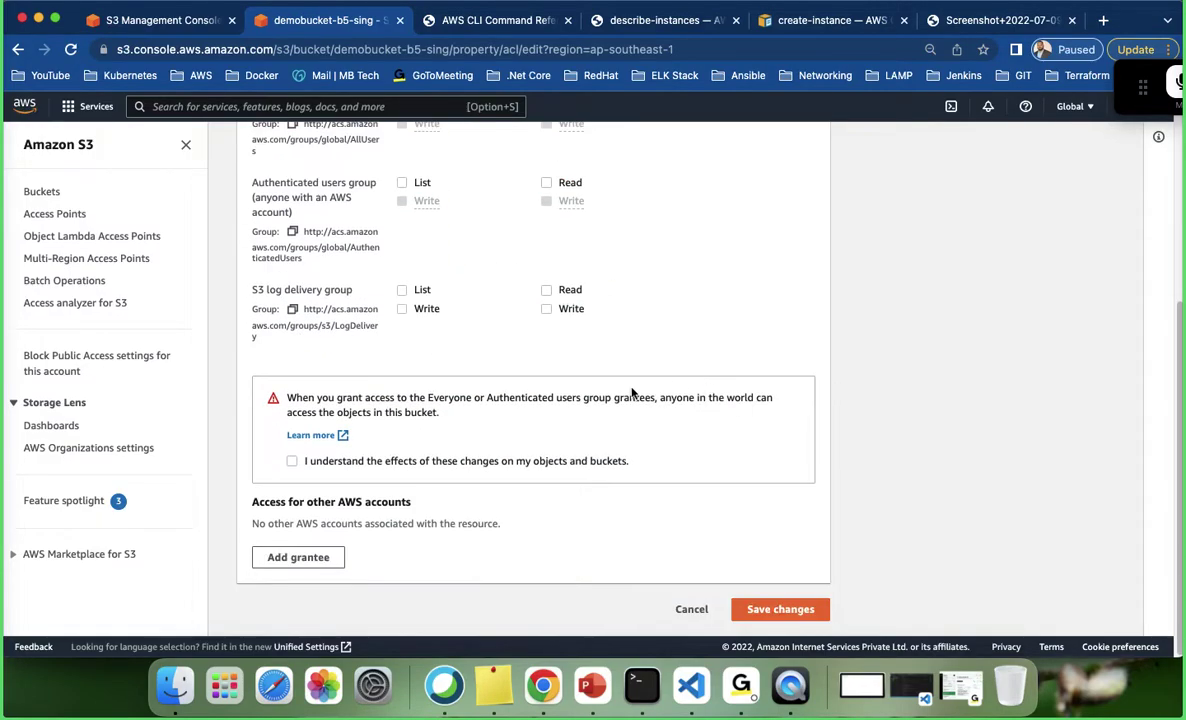
click(292, 461)
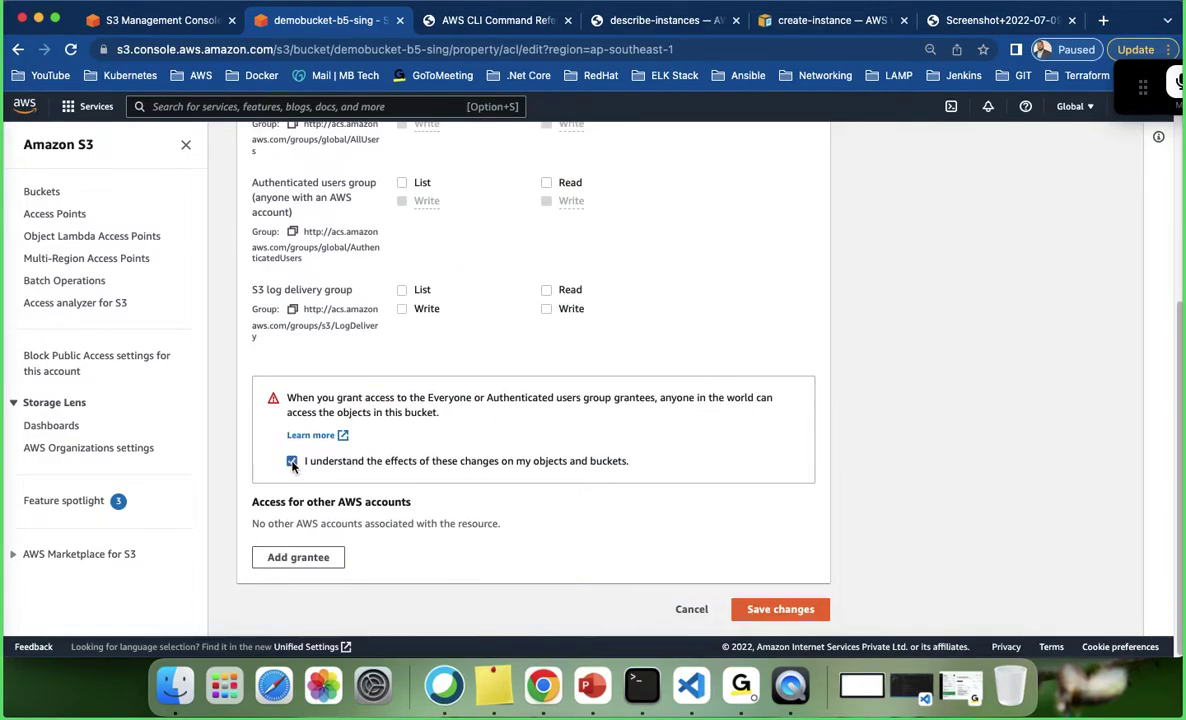
click(770, 612)
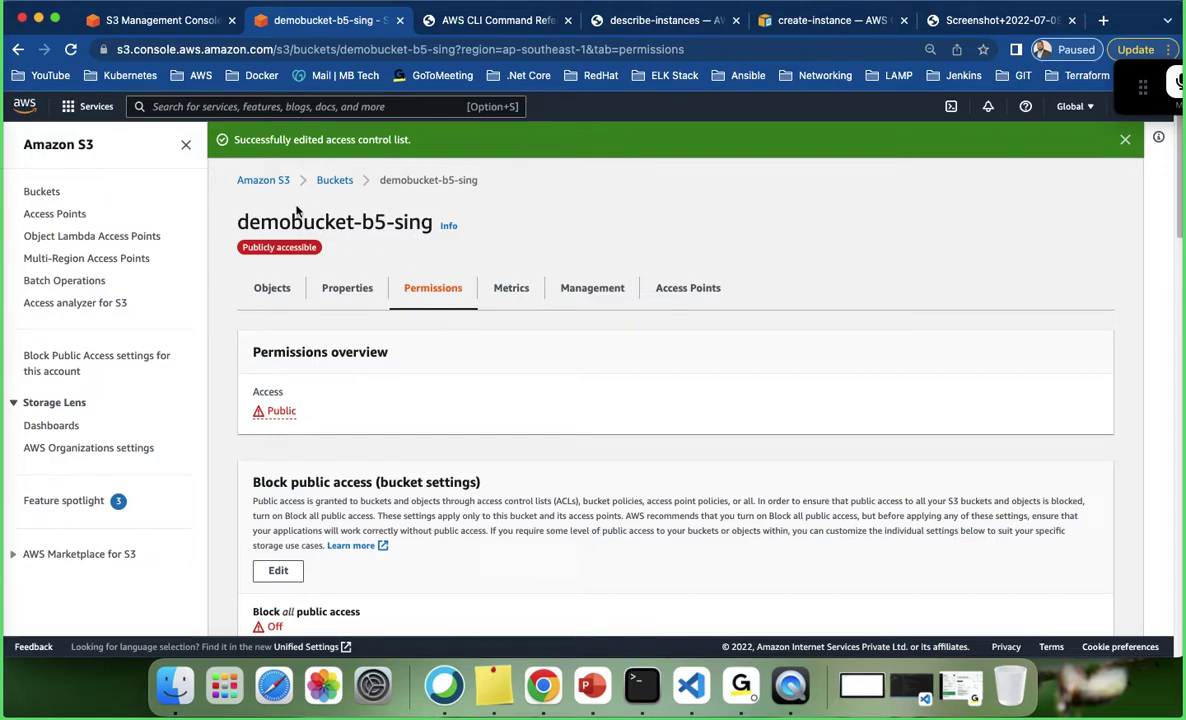
click(334, 180)
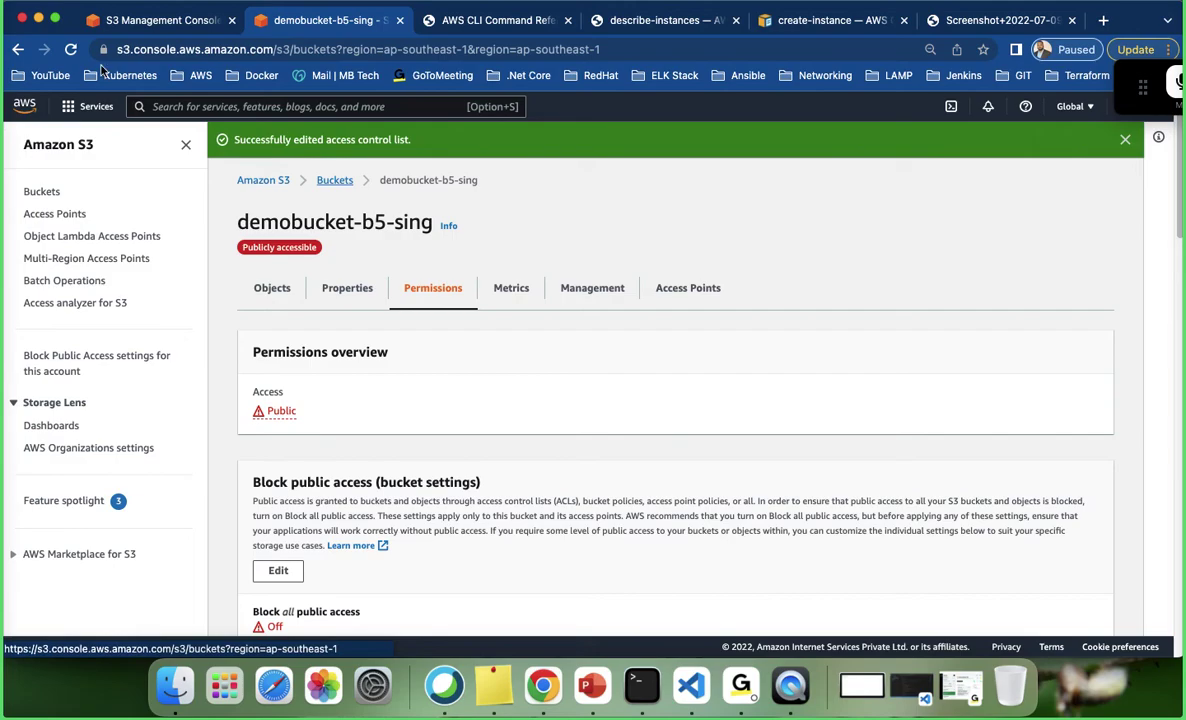
Return to the replication rule for demobucketb5 and choose demobucket-b5-sing from this account as the destination bucket, refreshing the bucket choices.
click(125, 20)
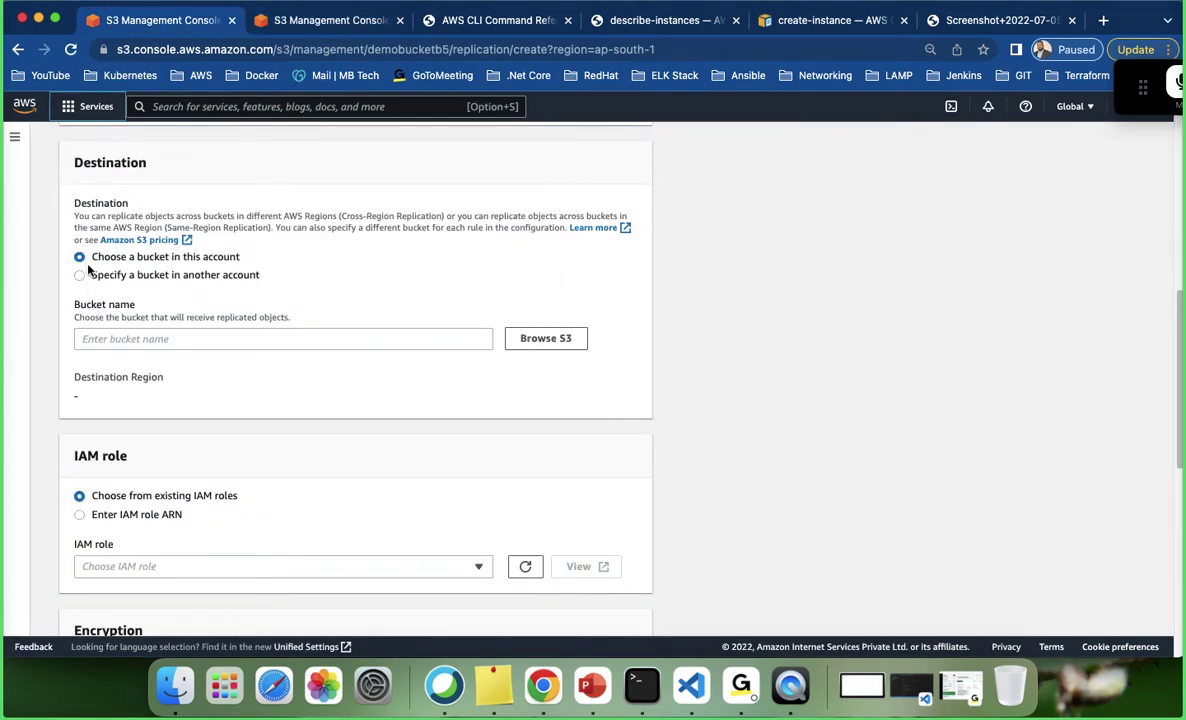
scroll(110, 255, up, 5)
scroll(157, 278, up, 3)
scroll(175, 300, down, 5)
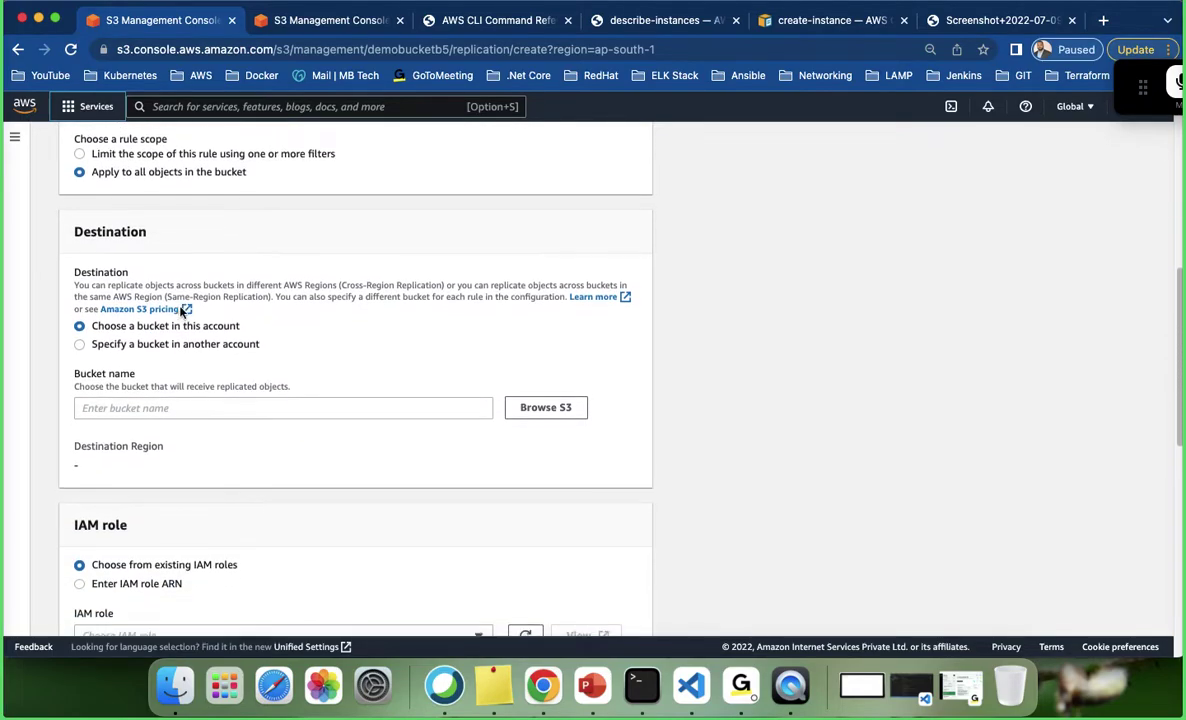
scroll(185, 318, down, 1)
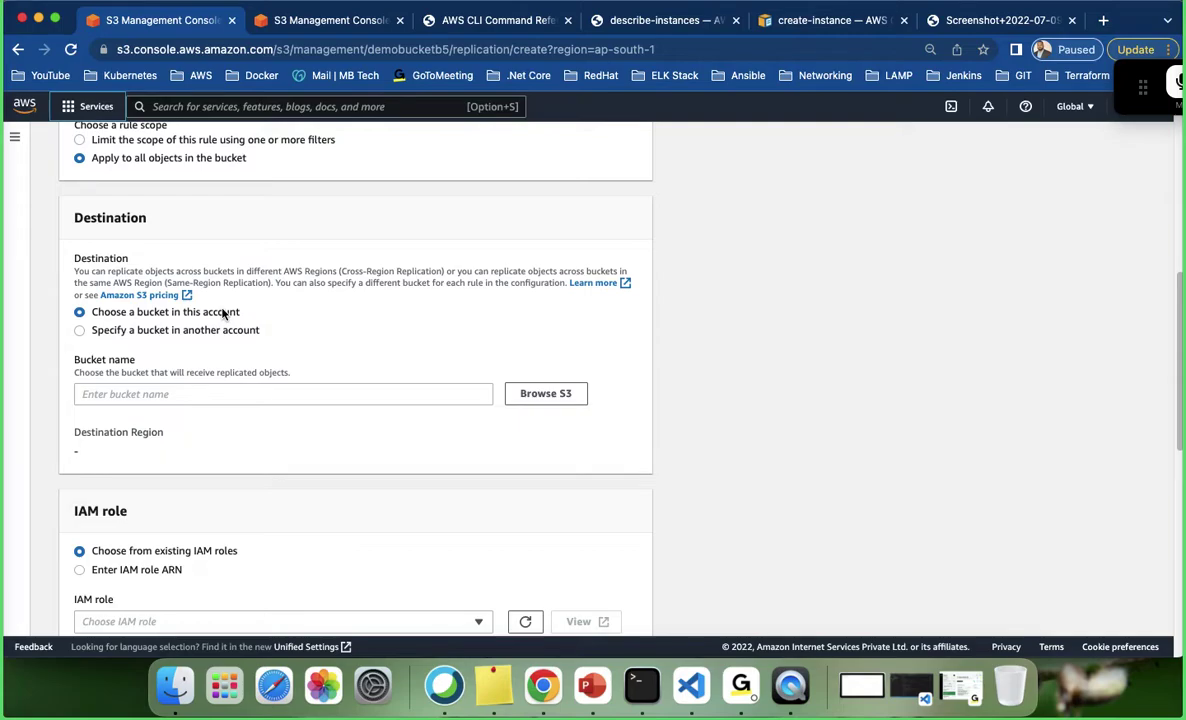
click(182, 392)
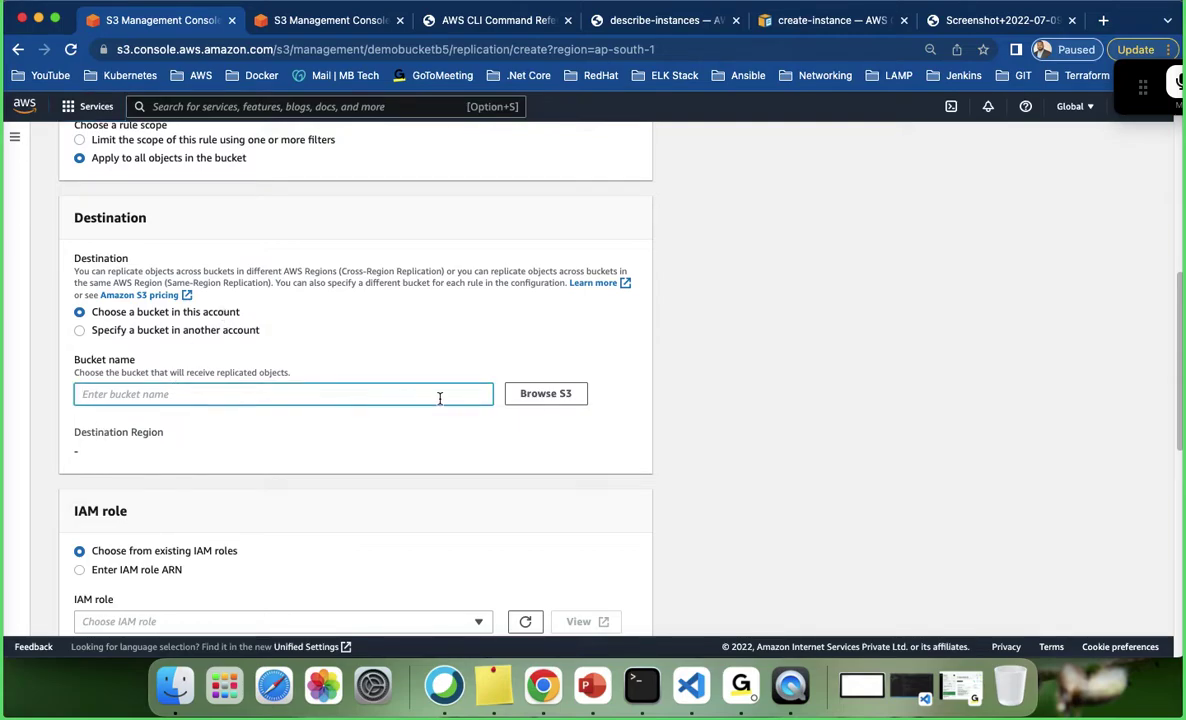
click(535, 395)
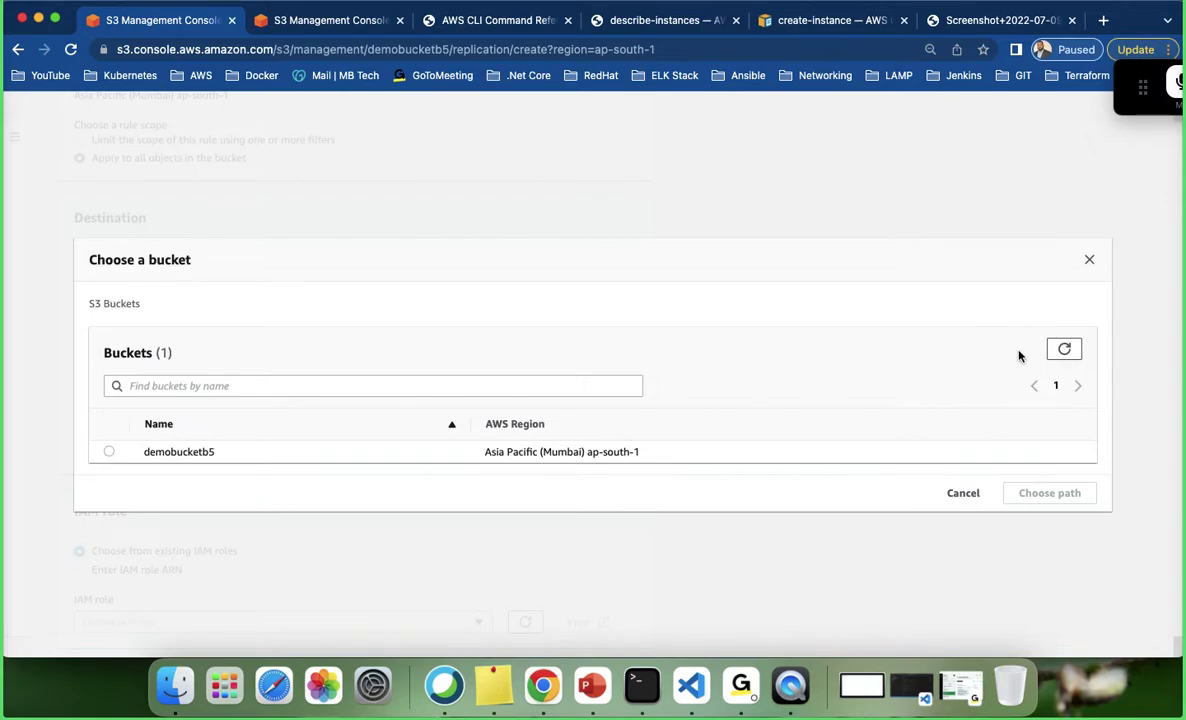
click(1068, 351)
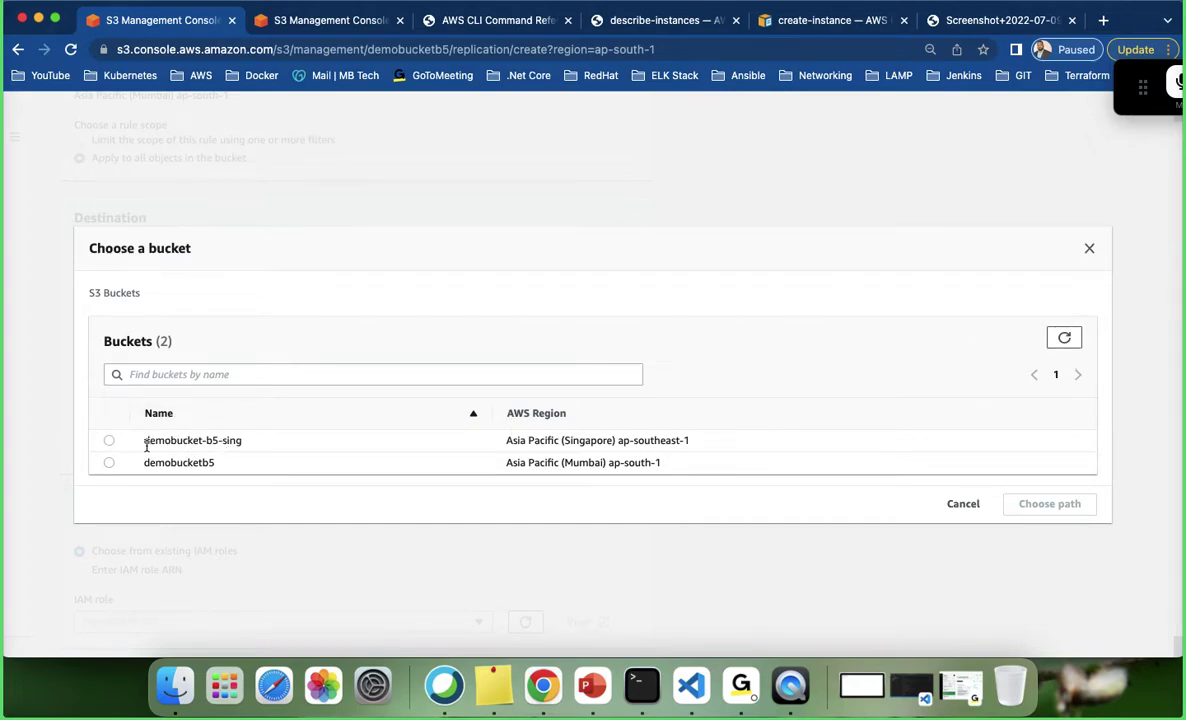
click(109, 441)
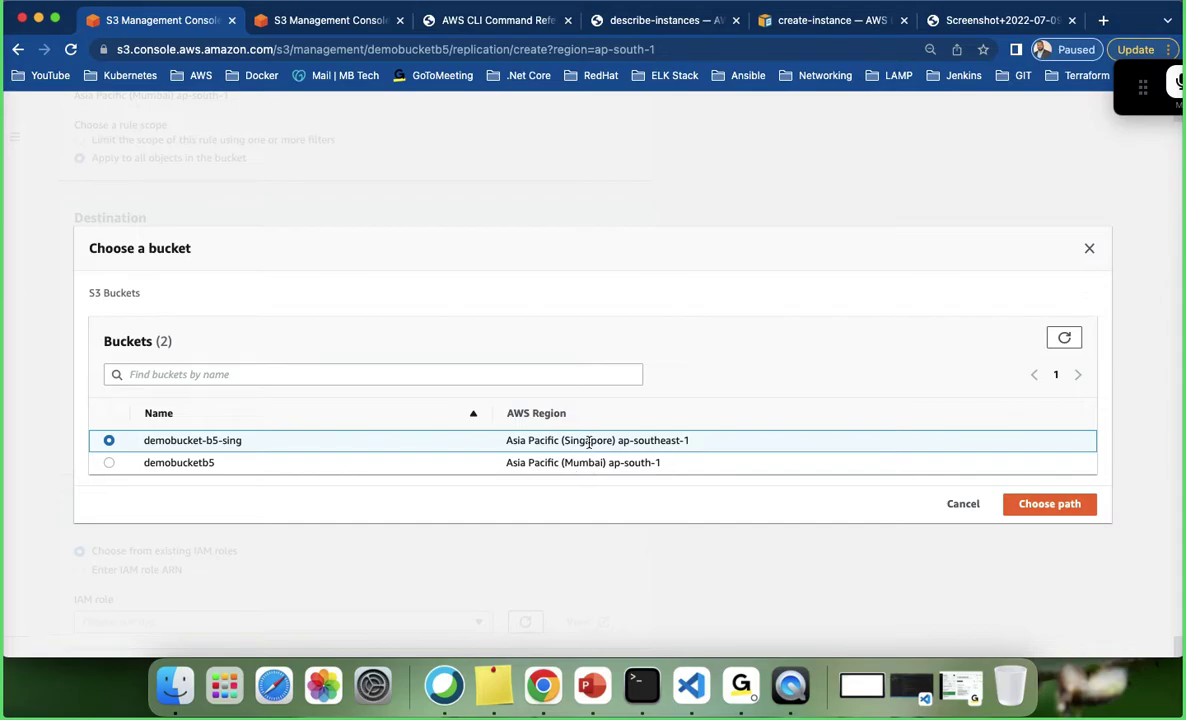
click(1046, 506)
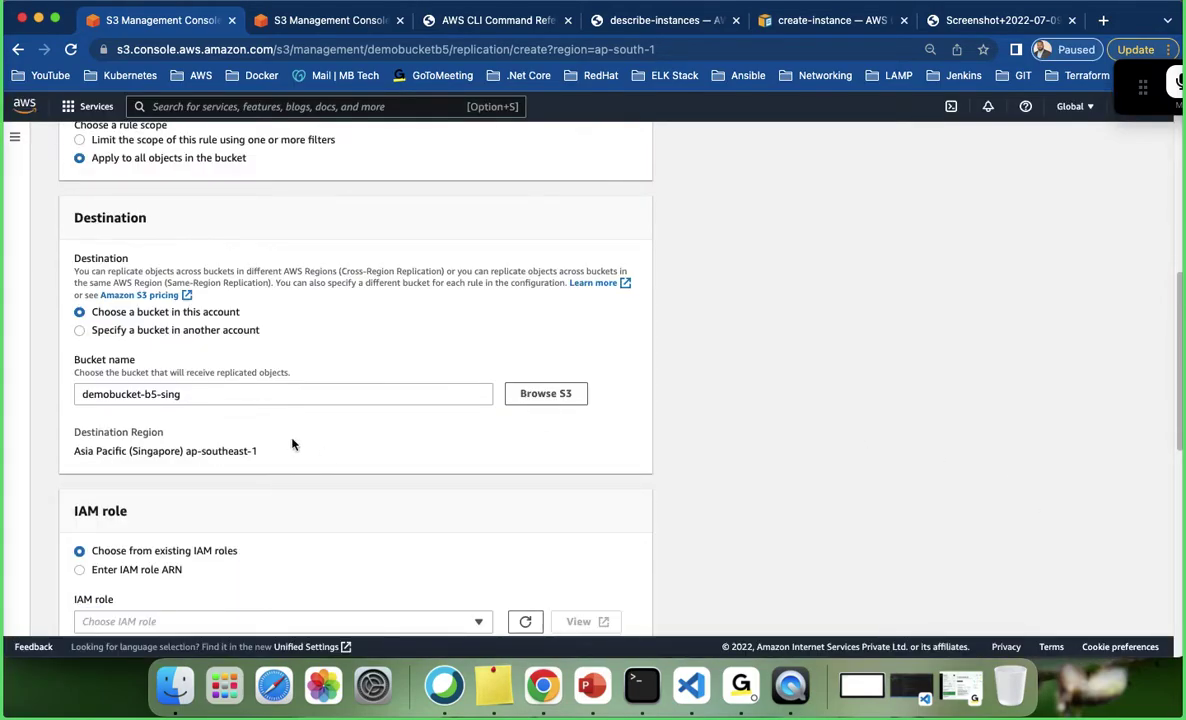
Check the Enter IAM role ARN option, and set the replication rule's IAM role to Create new role under existing IAM roles.
scroll(318, 458, down, 5)
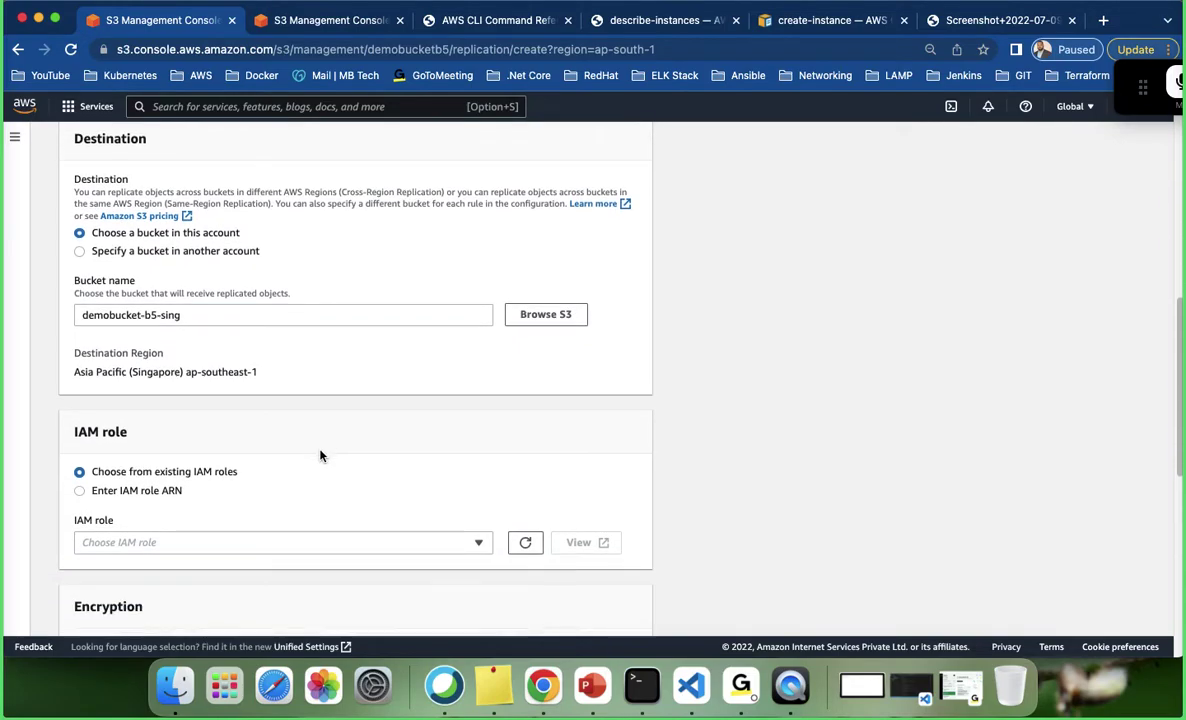
scroll(320, 456, up, 2)
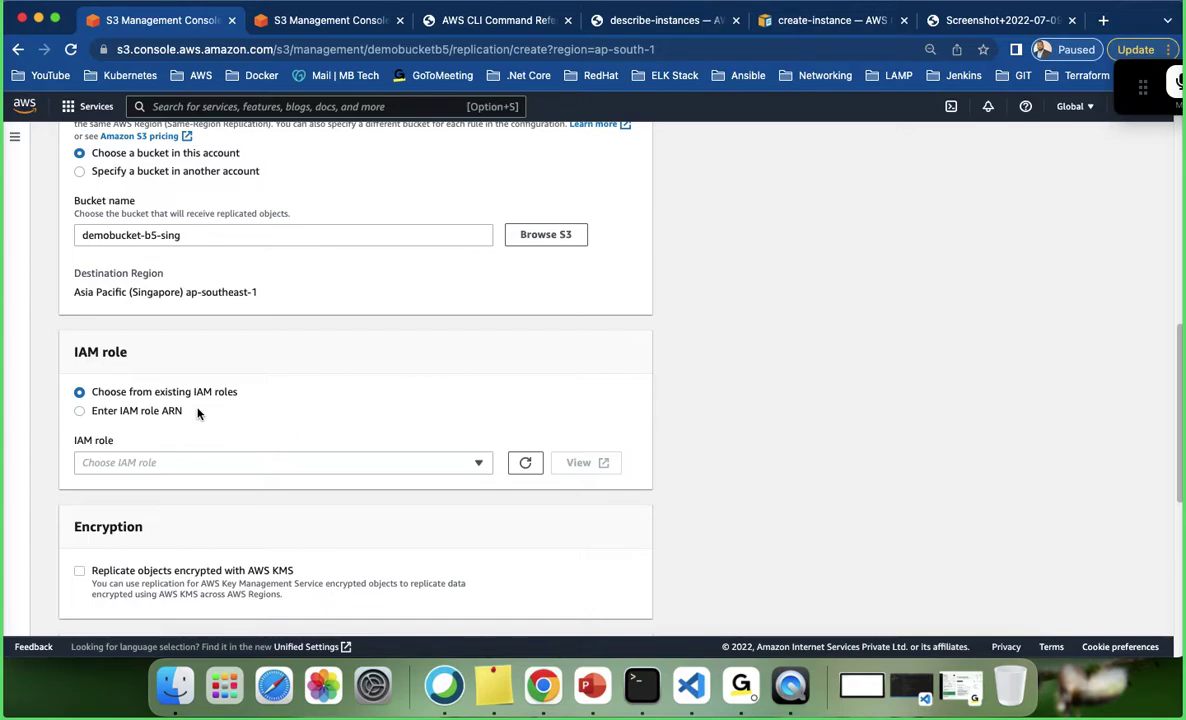
click(79, 412)
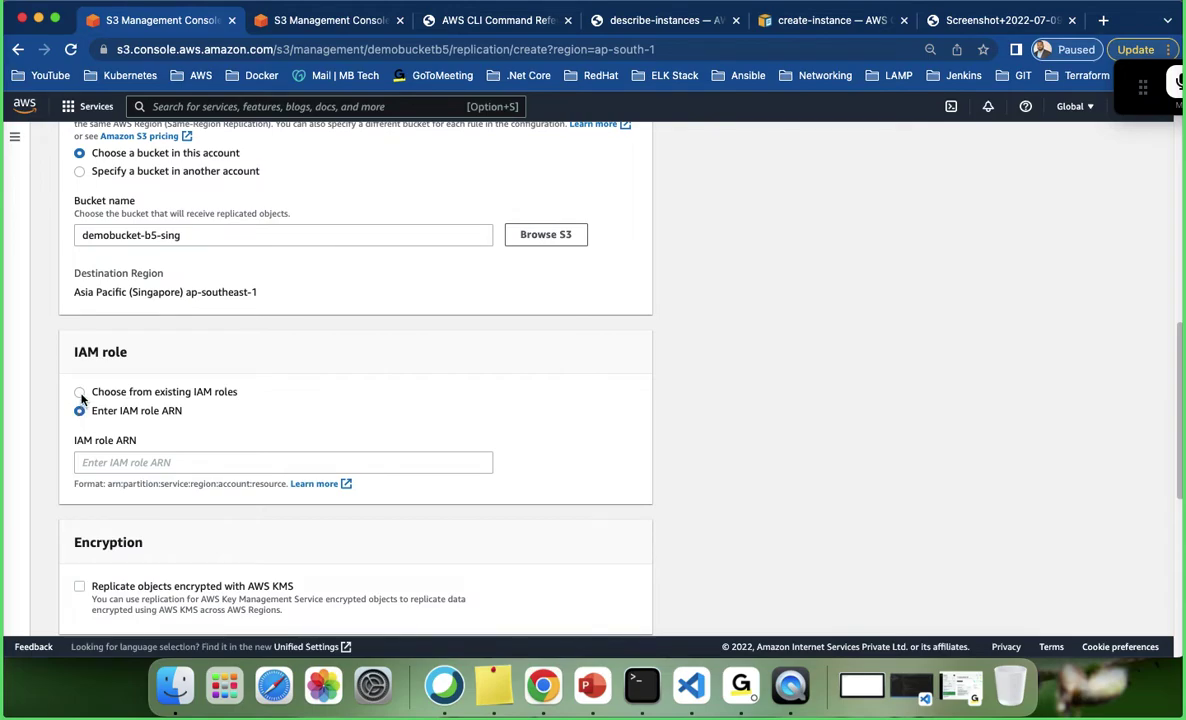
click(79, 392)
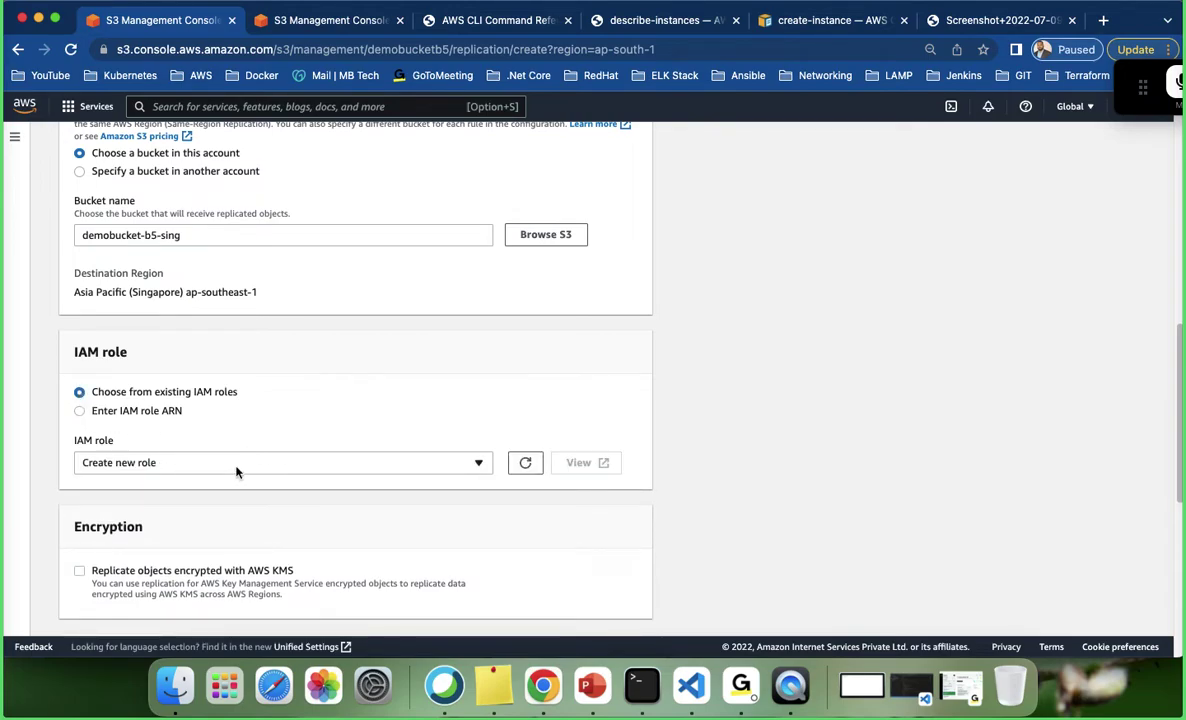
Review the available IAM roles and the AWS KMS encryption option of the replication rule.
click(135, 465)
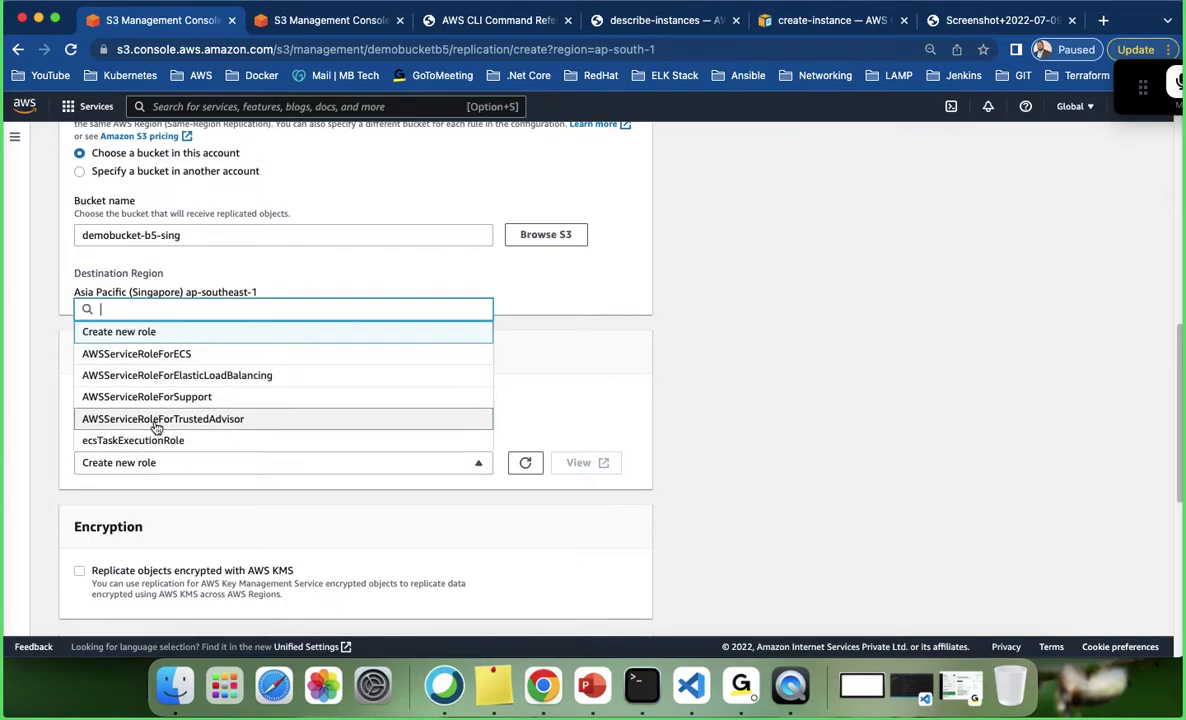
scroll(146, 400, down, 2)
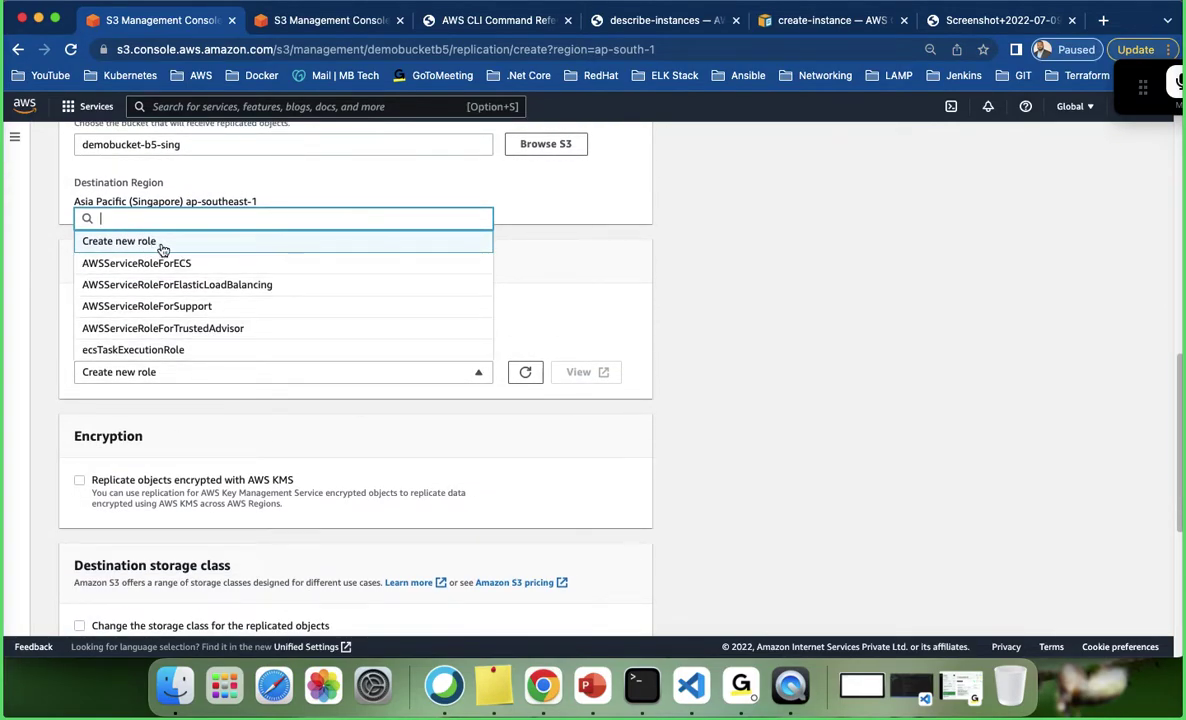
click(601, 291)
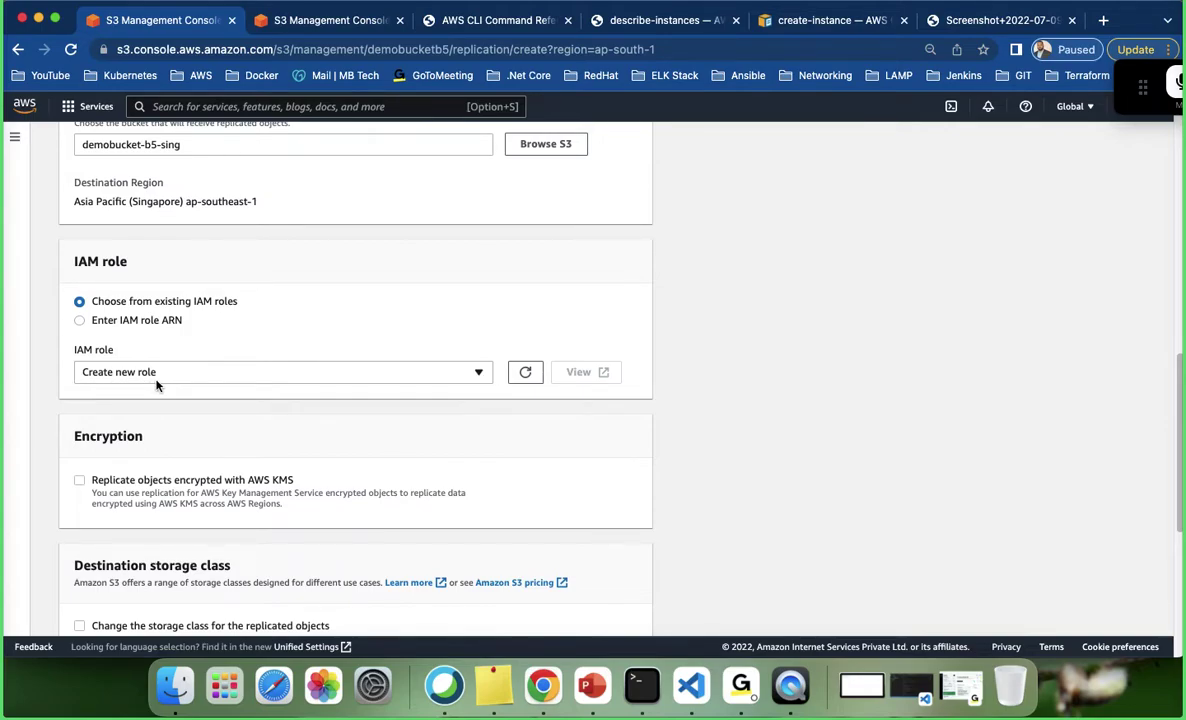
scroll(338, 455, down, 2)
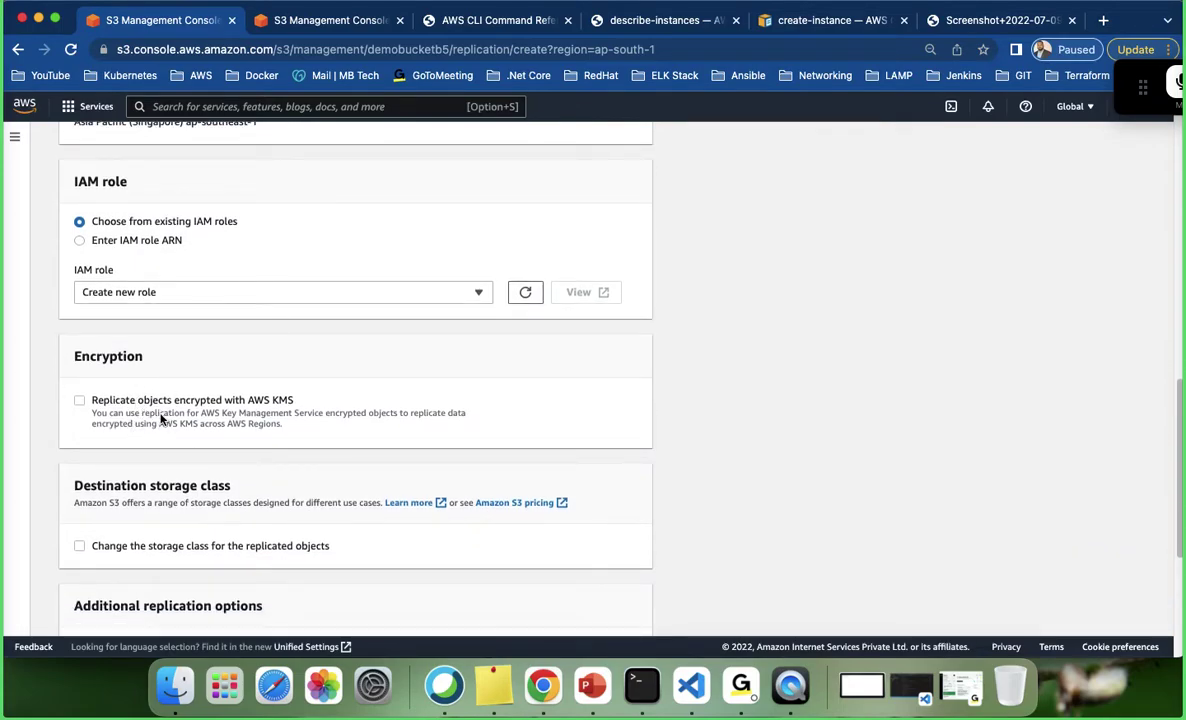
drag(291, 401, 111, 406)
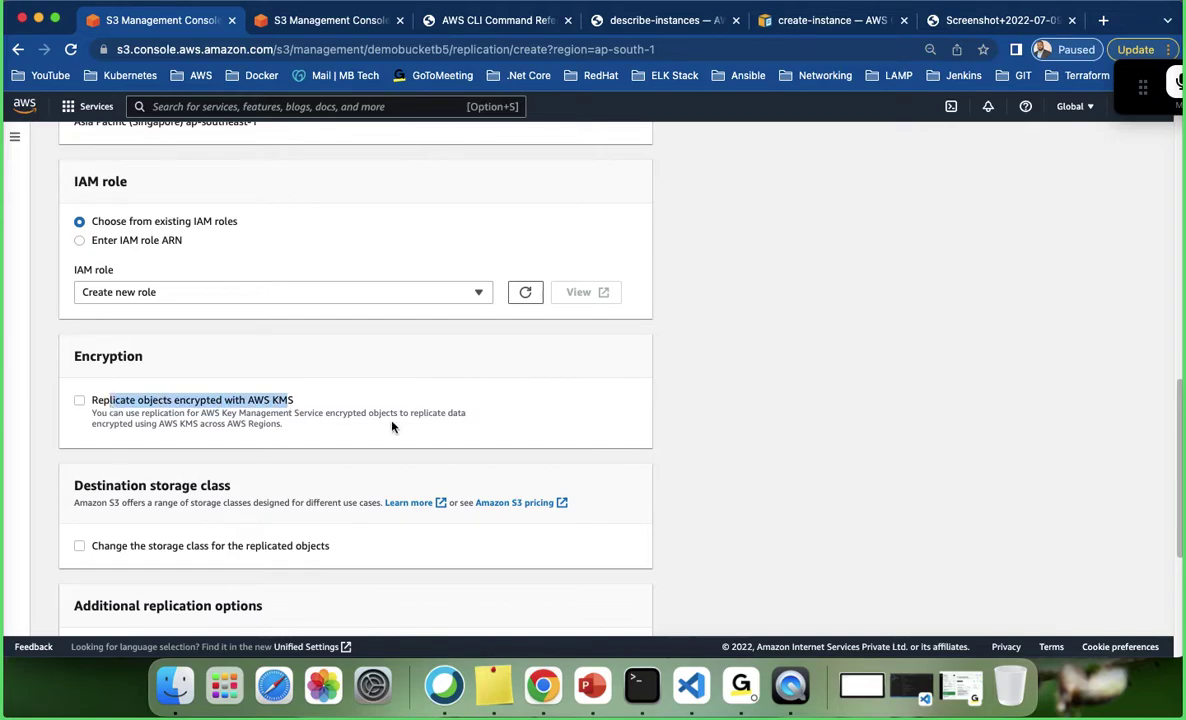
scroll(318, 418, down, 2)
scroll(311, 411, down, 2)
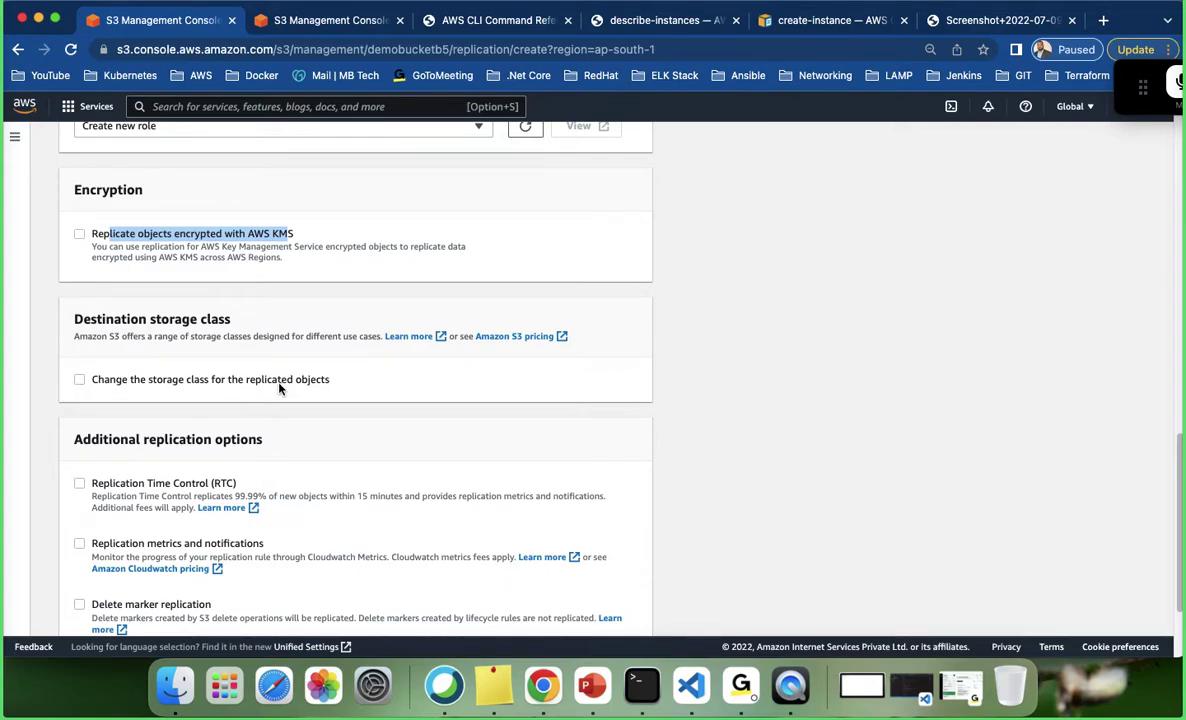
Check the destination storage class option, leave it and the additional replication options off, and save the replication rule.
click(80, 381)
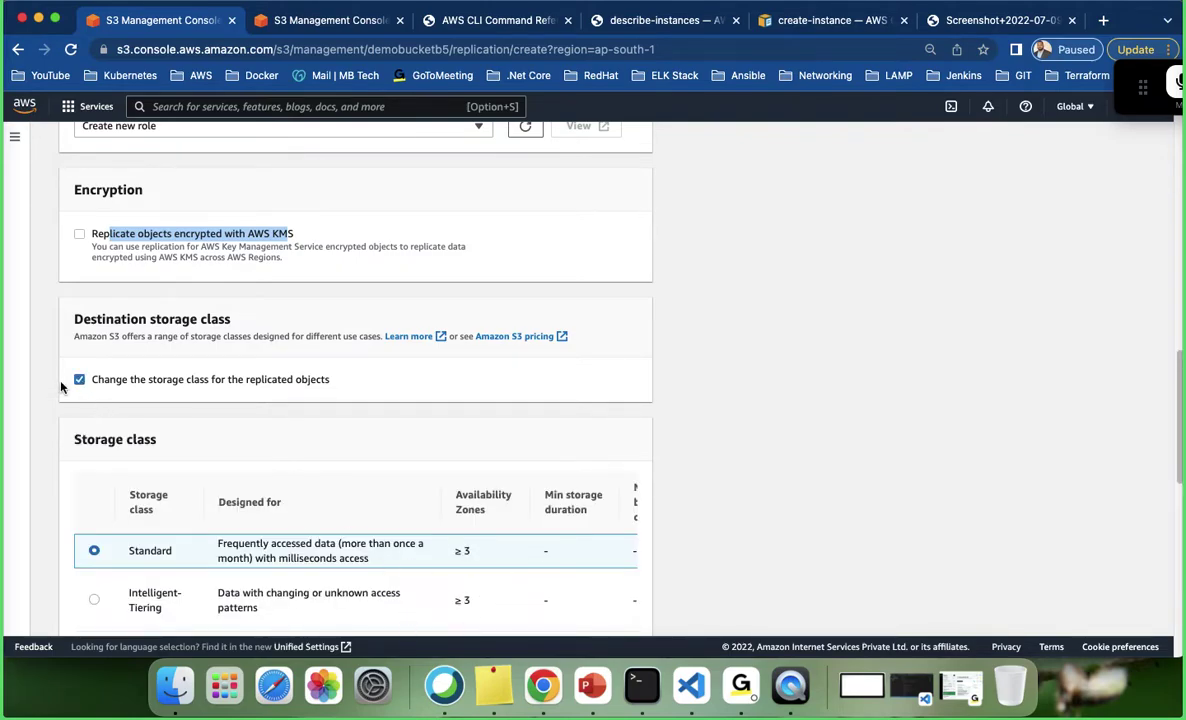
click(80, 381)
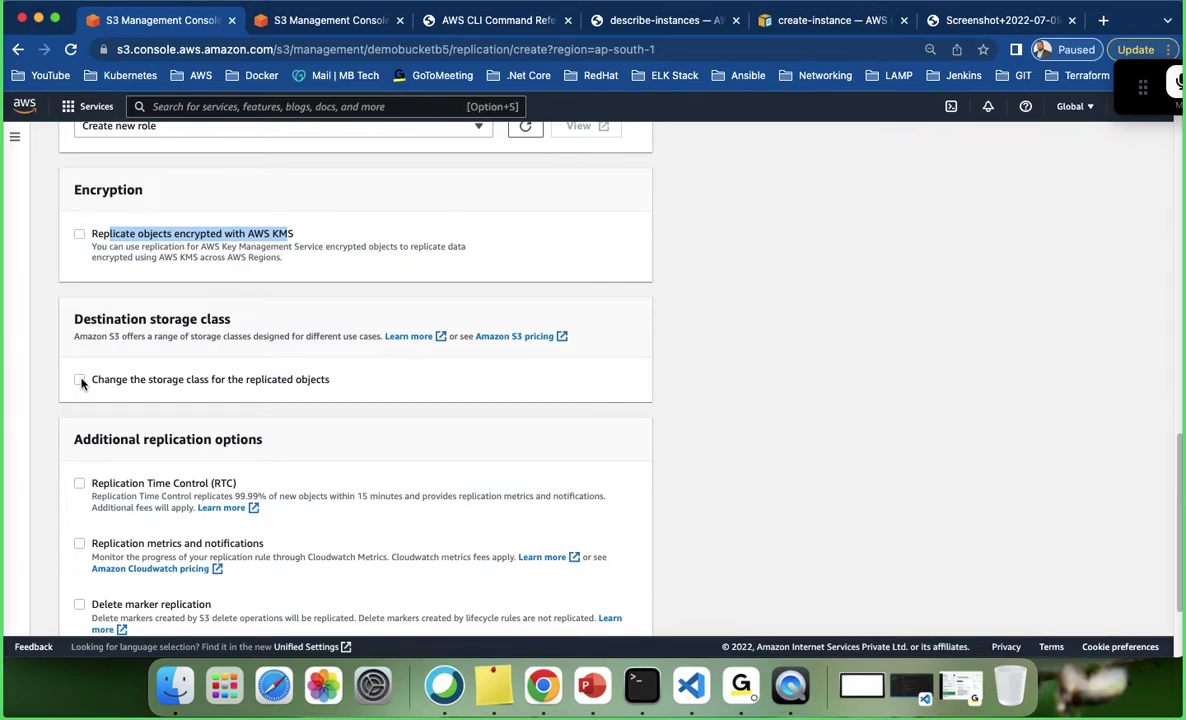
scroll(310, 387, down, 2)
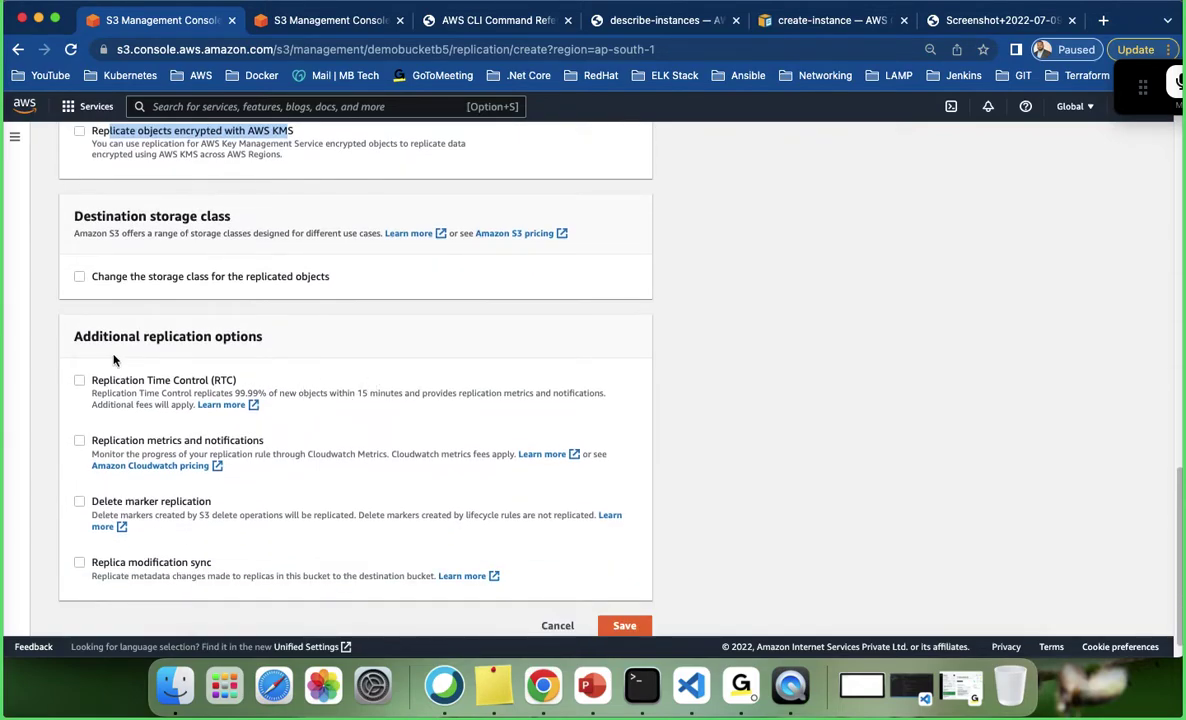
scroll(249, 320, down, 1)
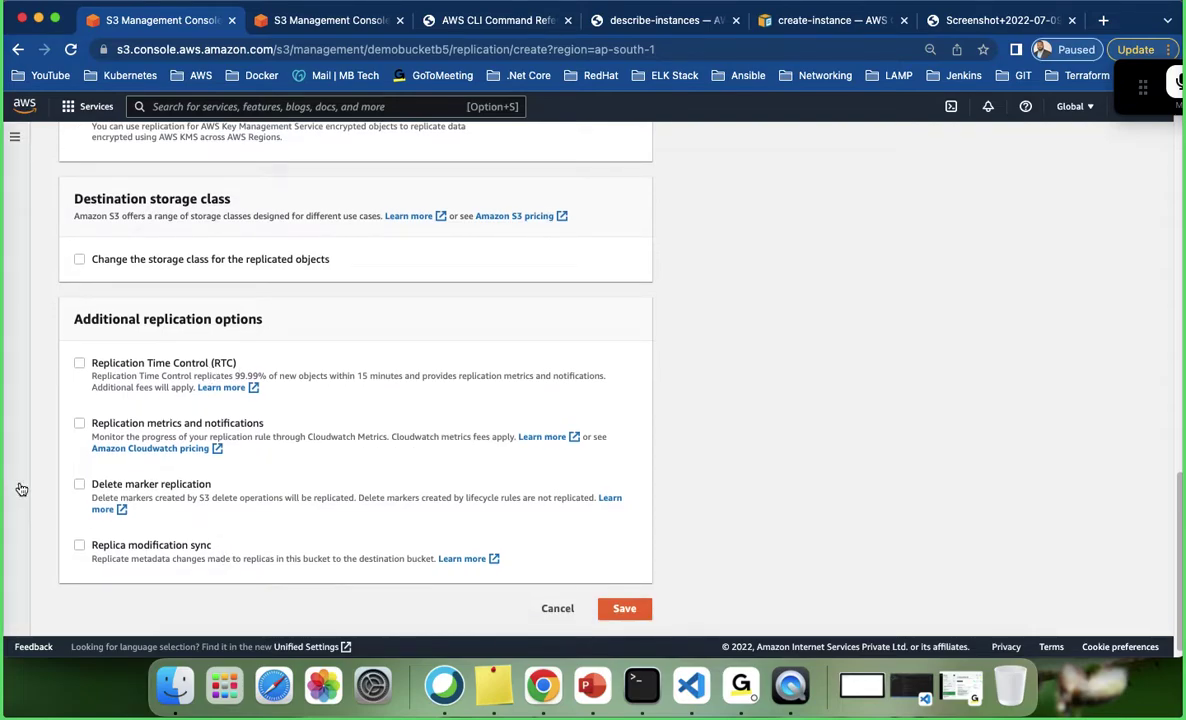
scroll(154, 356, down, 1)
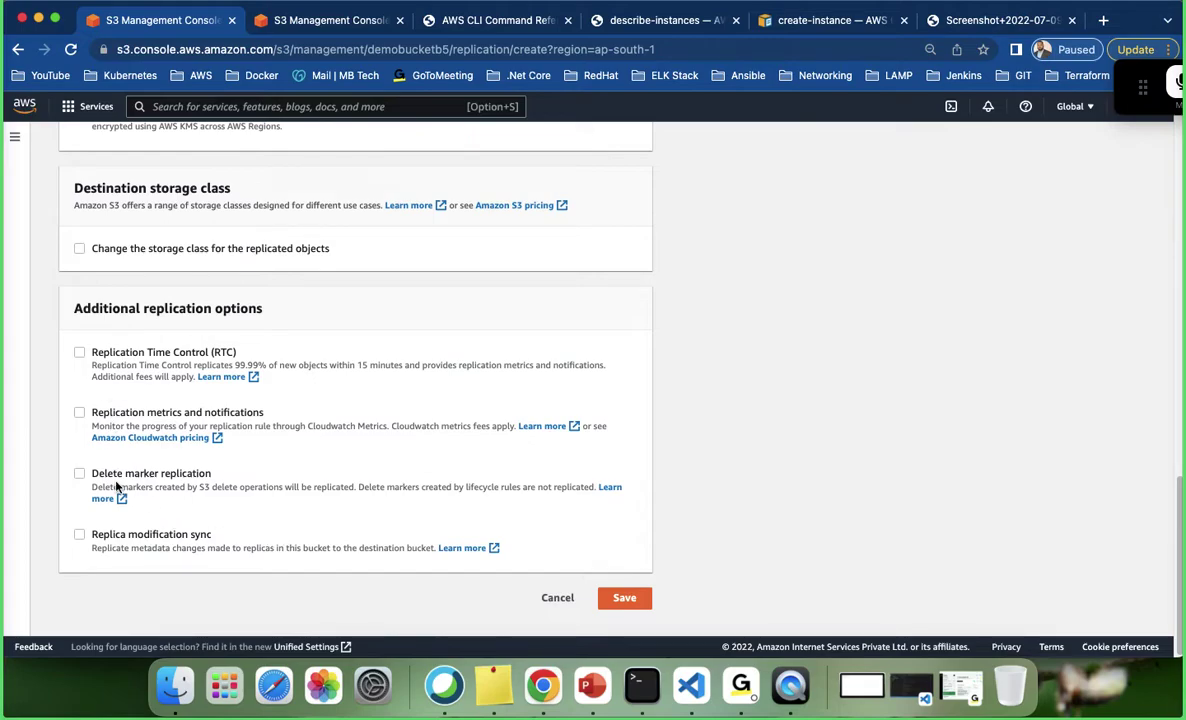
click(626, 599)
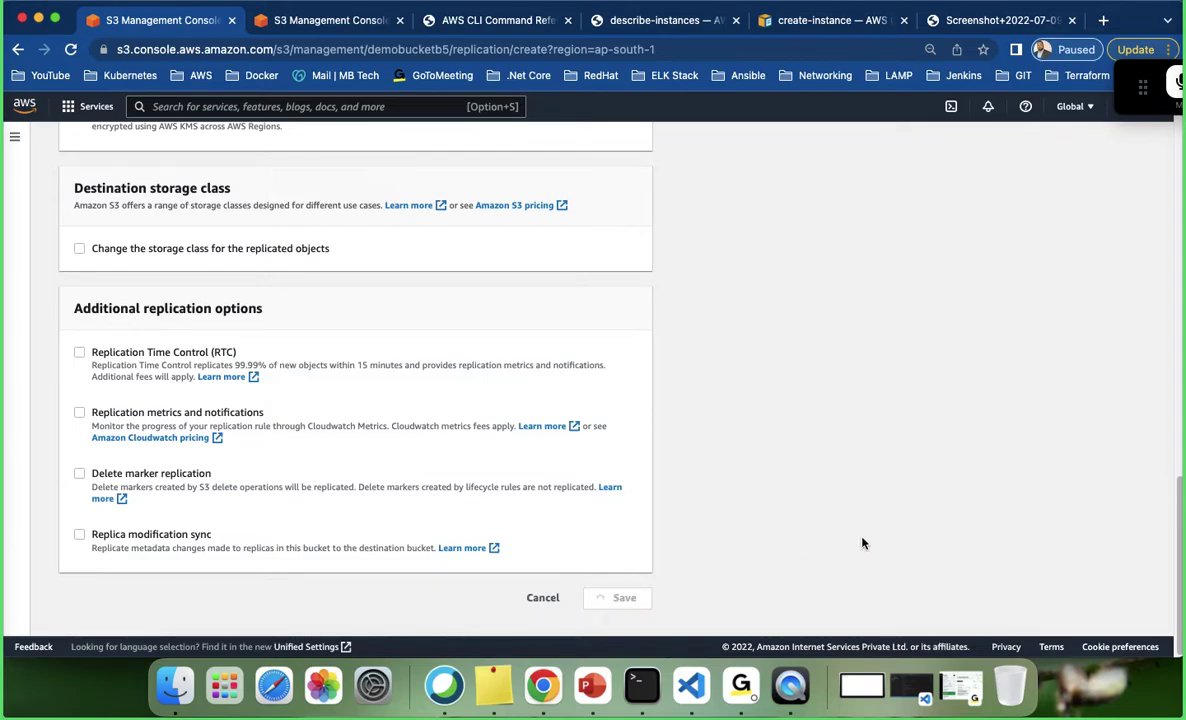
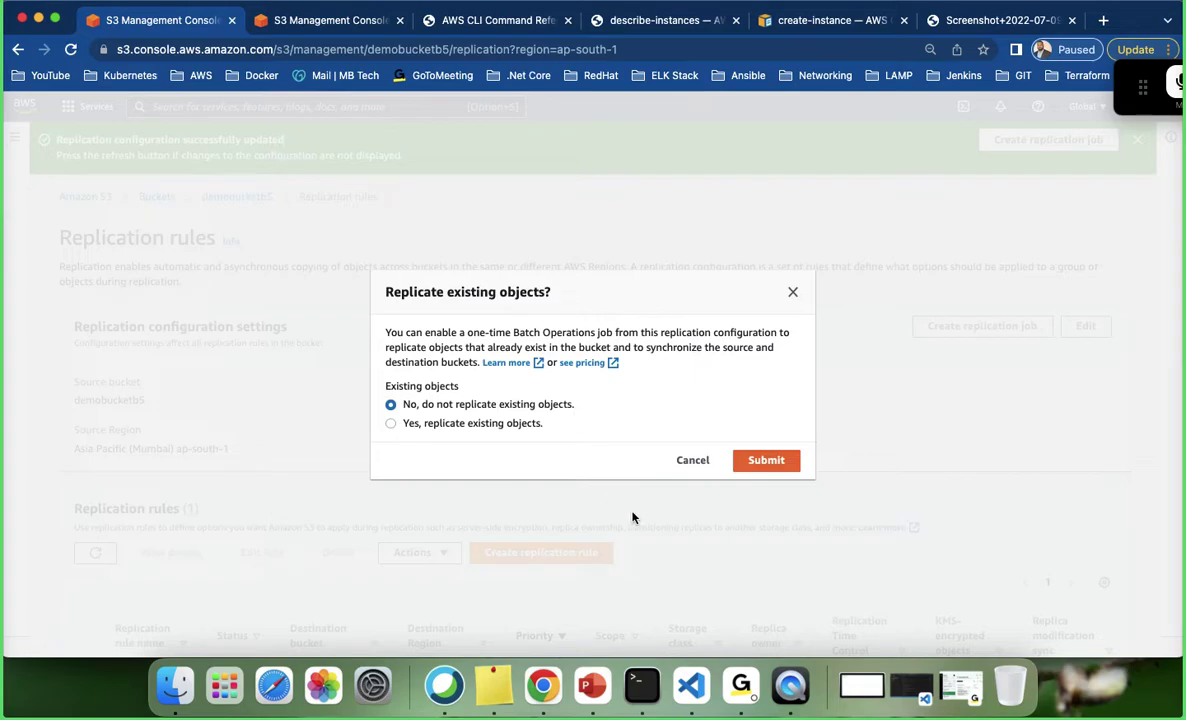
Choose not to replicate existing objects, submit the choice, and dismiss the notification on the replication rules page.
click(595, 683)
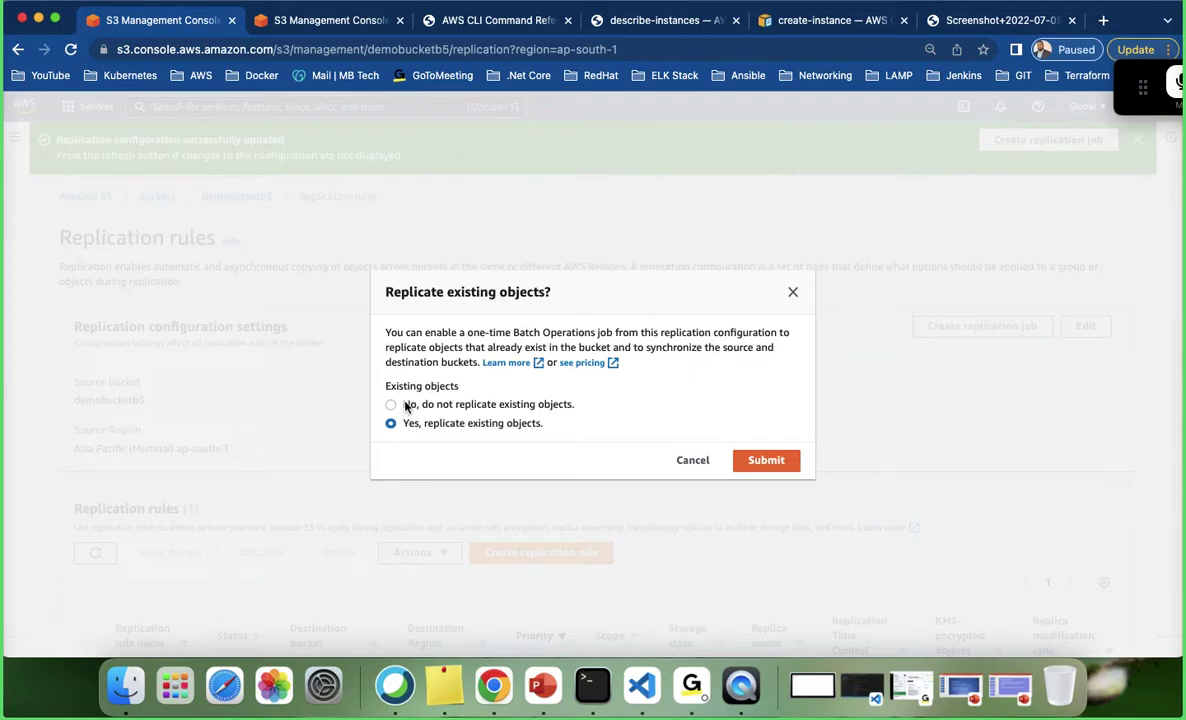
click(409, 407)
click(765, 461)
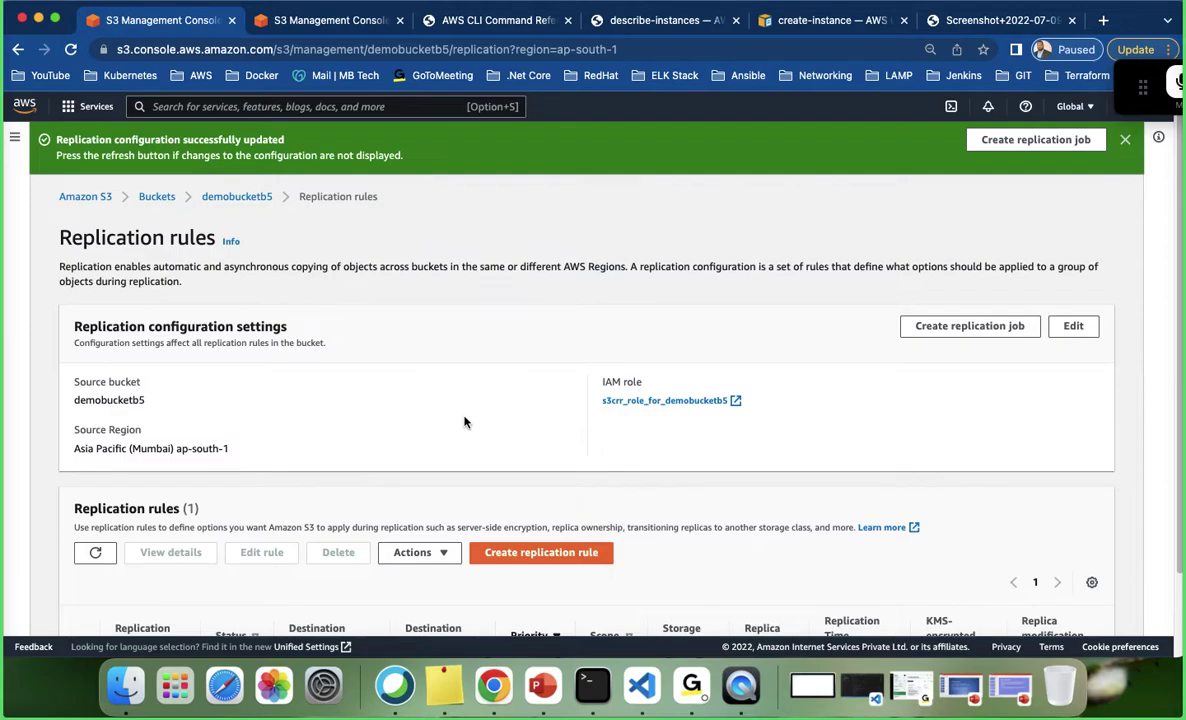
click(1125, 139)
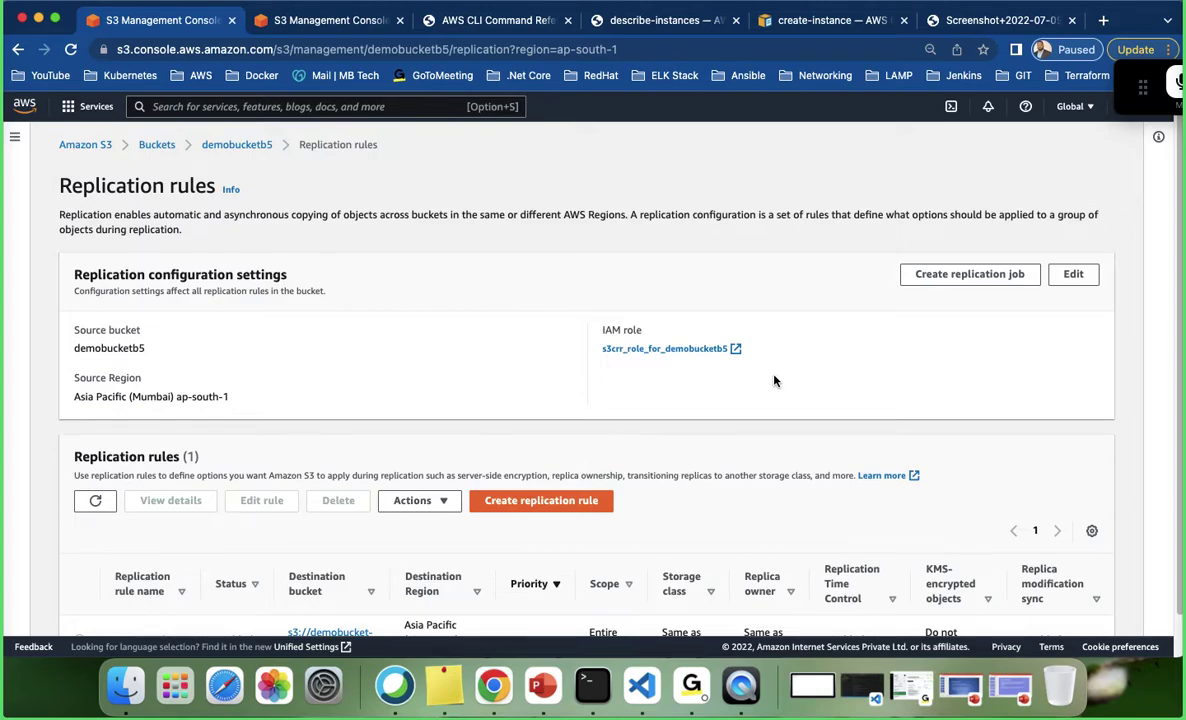
Review the my-s3-replica rule and open its destination bucket demobucket-b5-sing, refreshing the object list.
scroll(776, 395, down, 1)
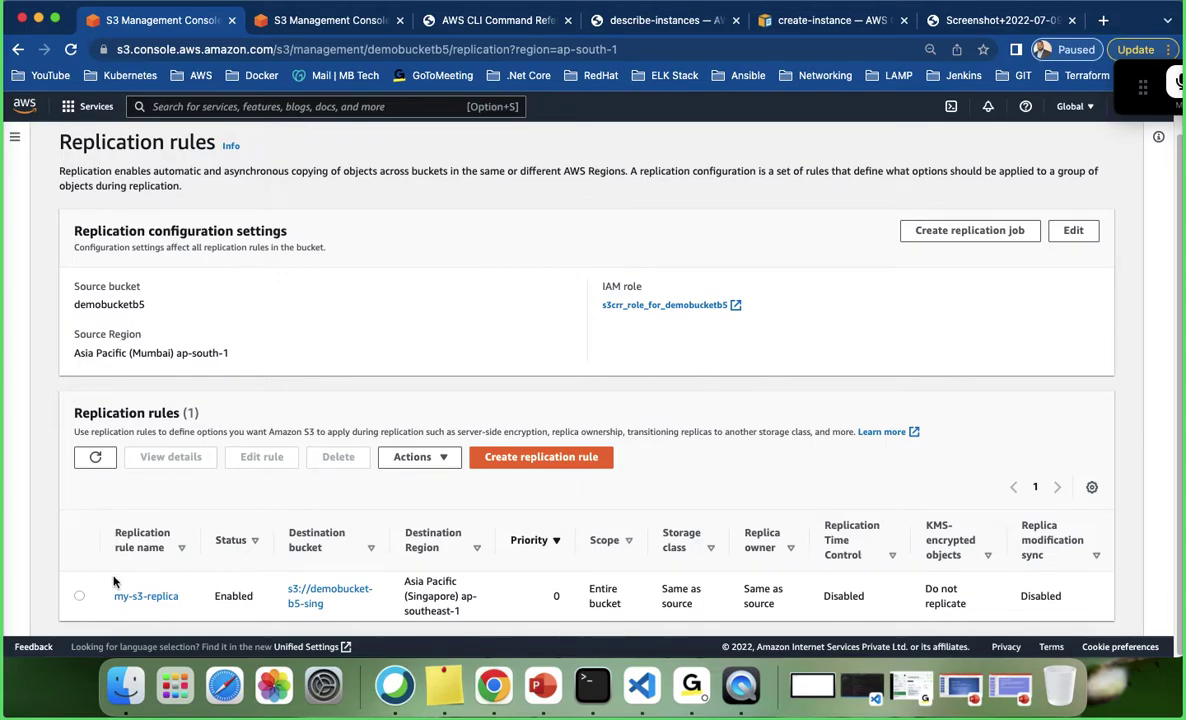
scroll(160, 420, up, 1)
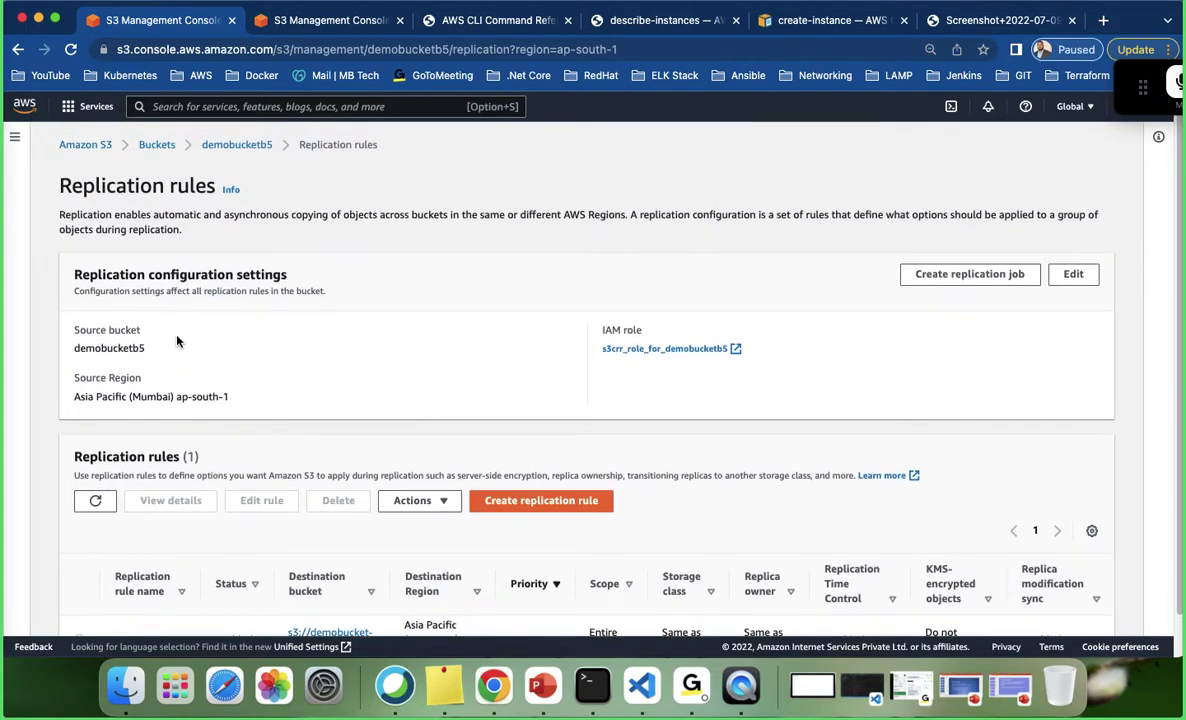
scroll(178, 341, down, 1)
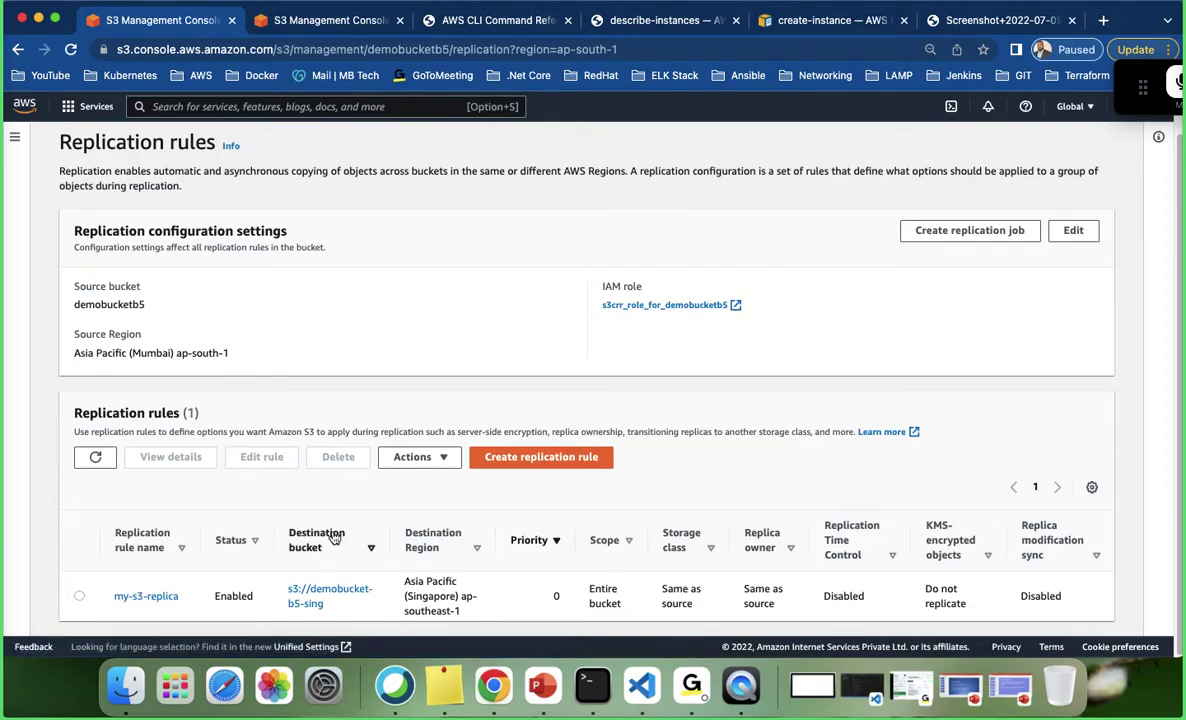
click(338, 597)
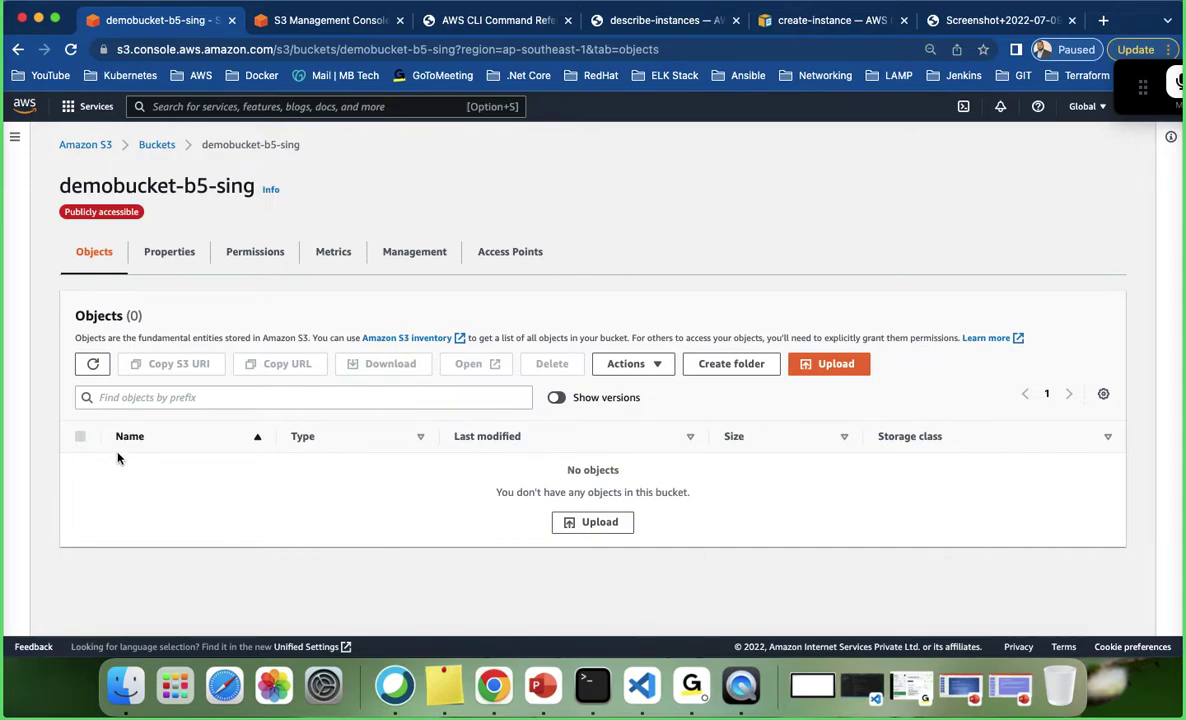
click(94, 366)
click(94, 366)
Switch to the other S3 console page, refresh the bucket list, and open demobucketb5.
click(293, 21)
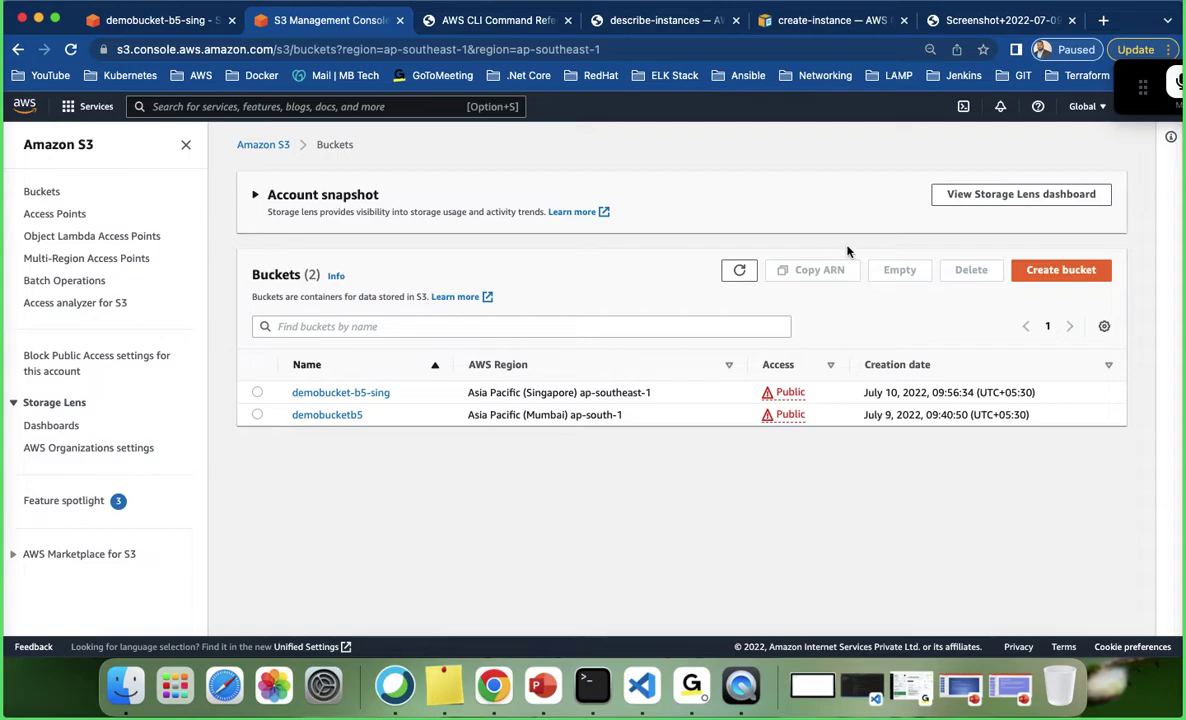
click(739, 272)
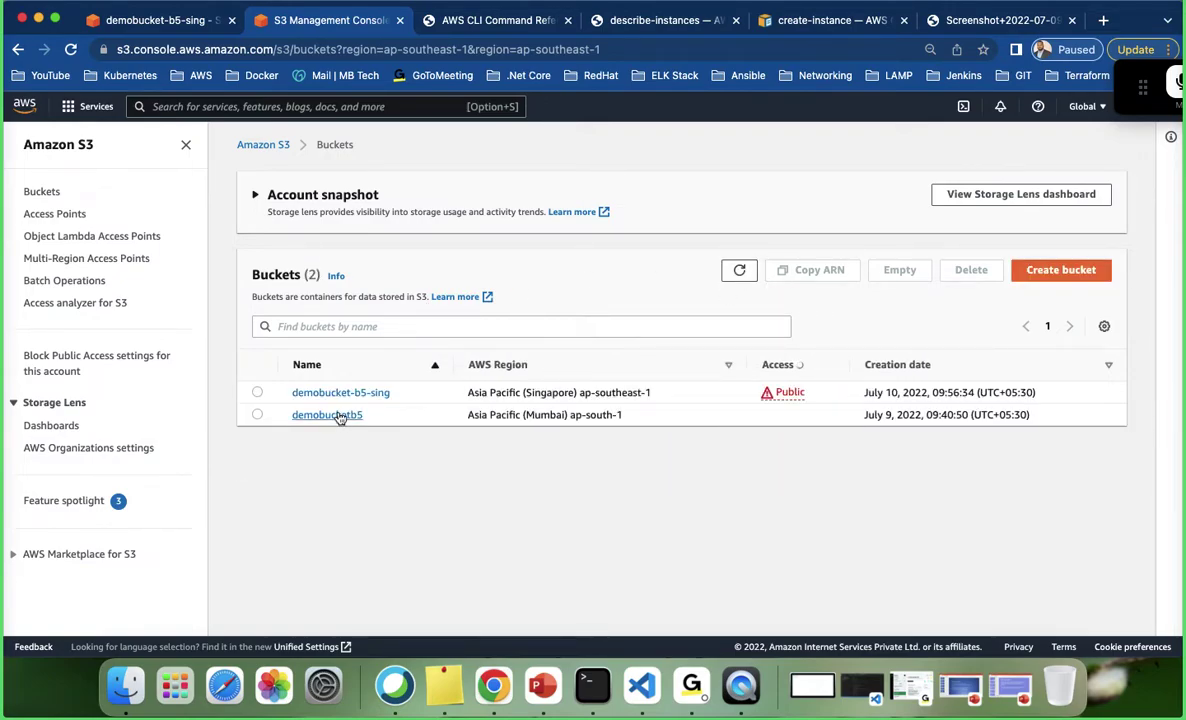
click(338, 416)
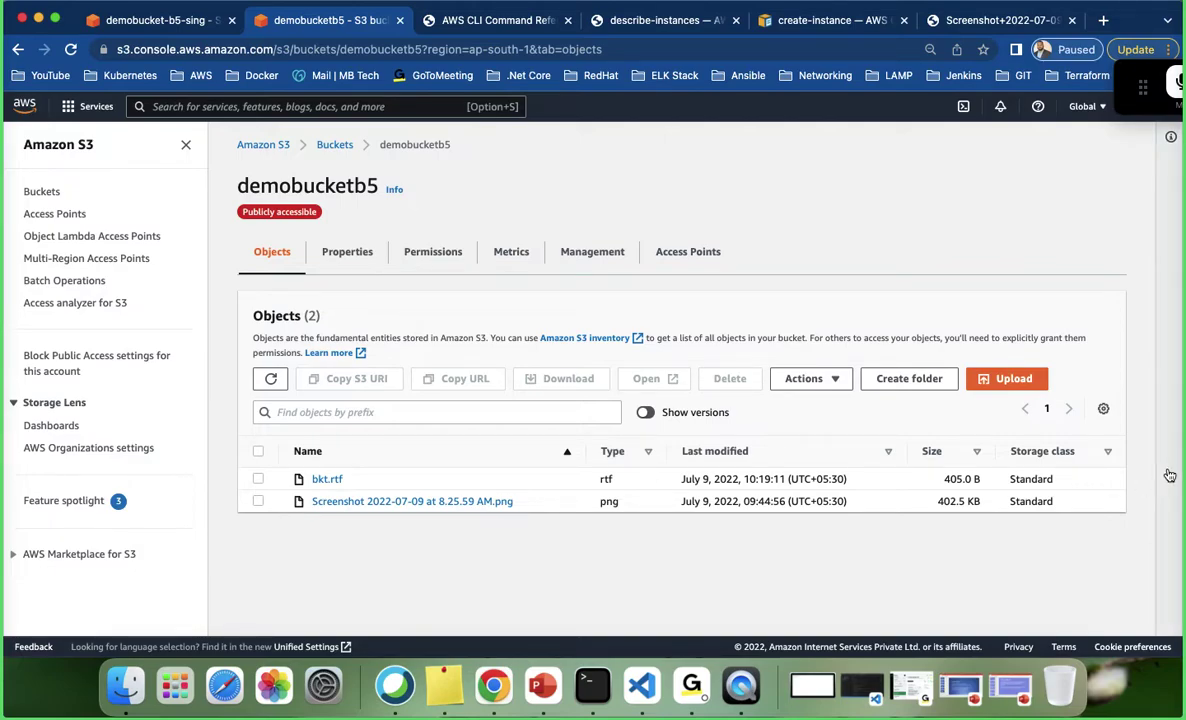
Start an upload to demobucketb5 and add rs.png from the Desktop.
click(1010, 381)
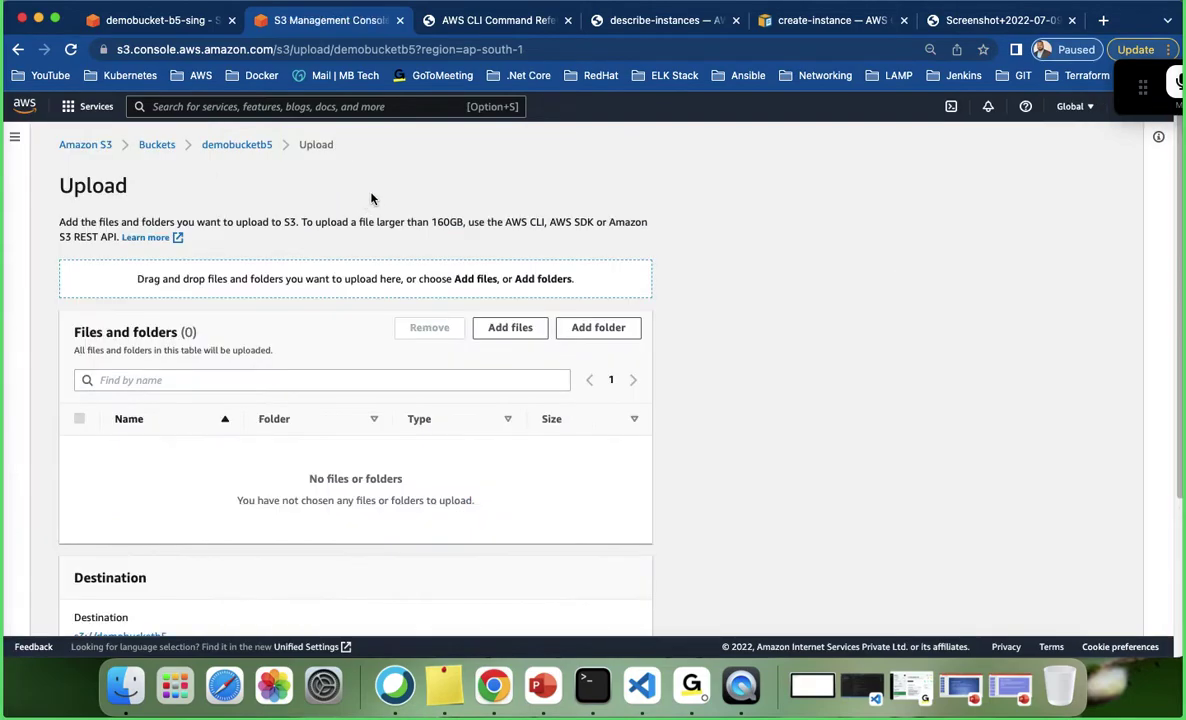
click(512, 330)
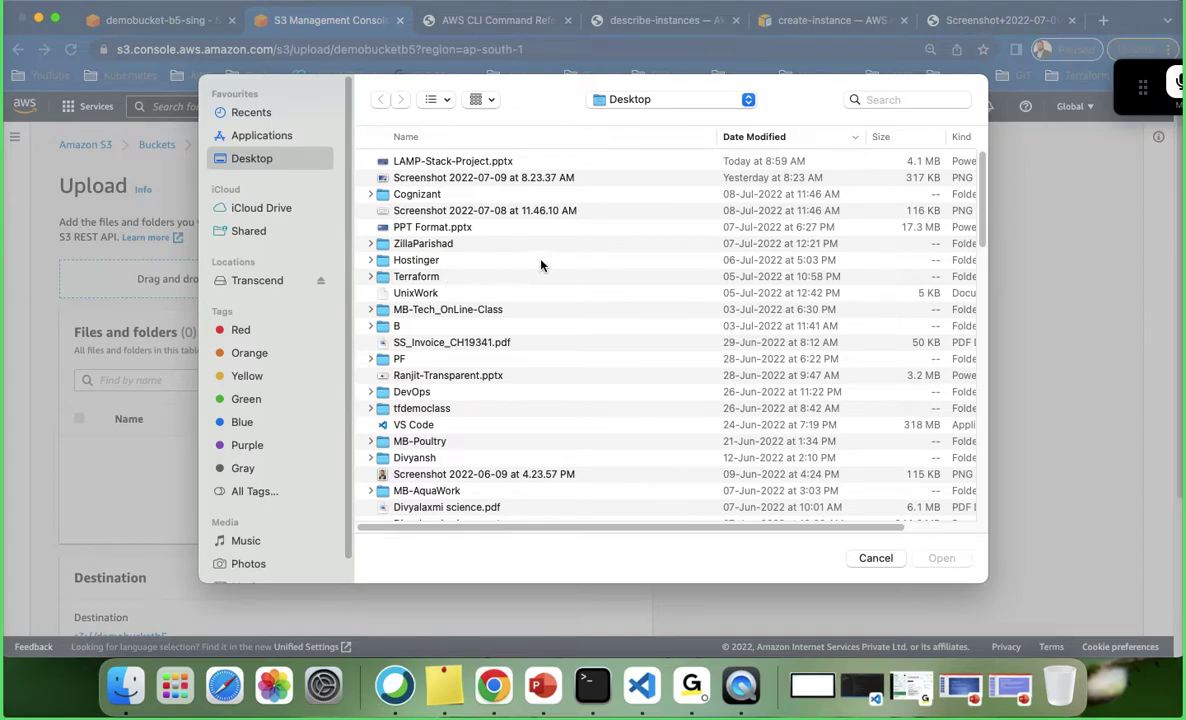
scroll(557, 299, down, 3)
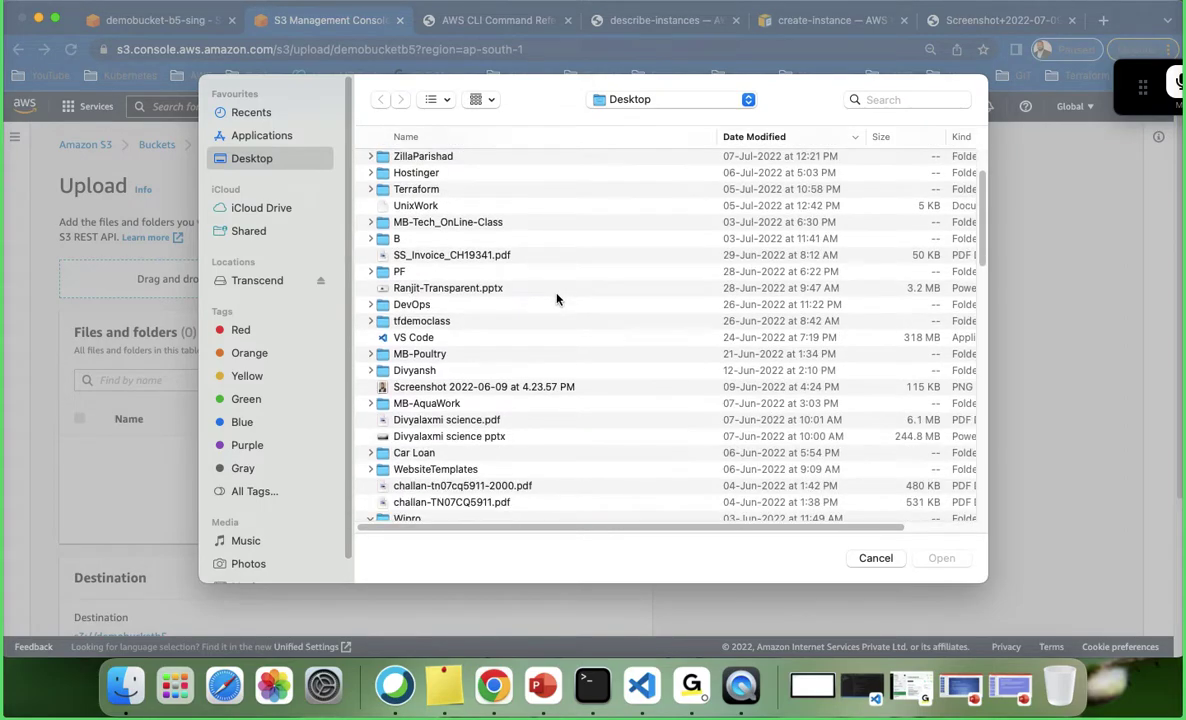
scroll(557, 299, down, 10)
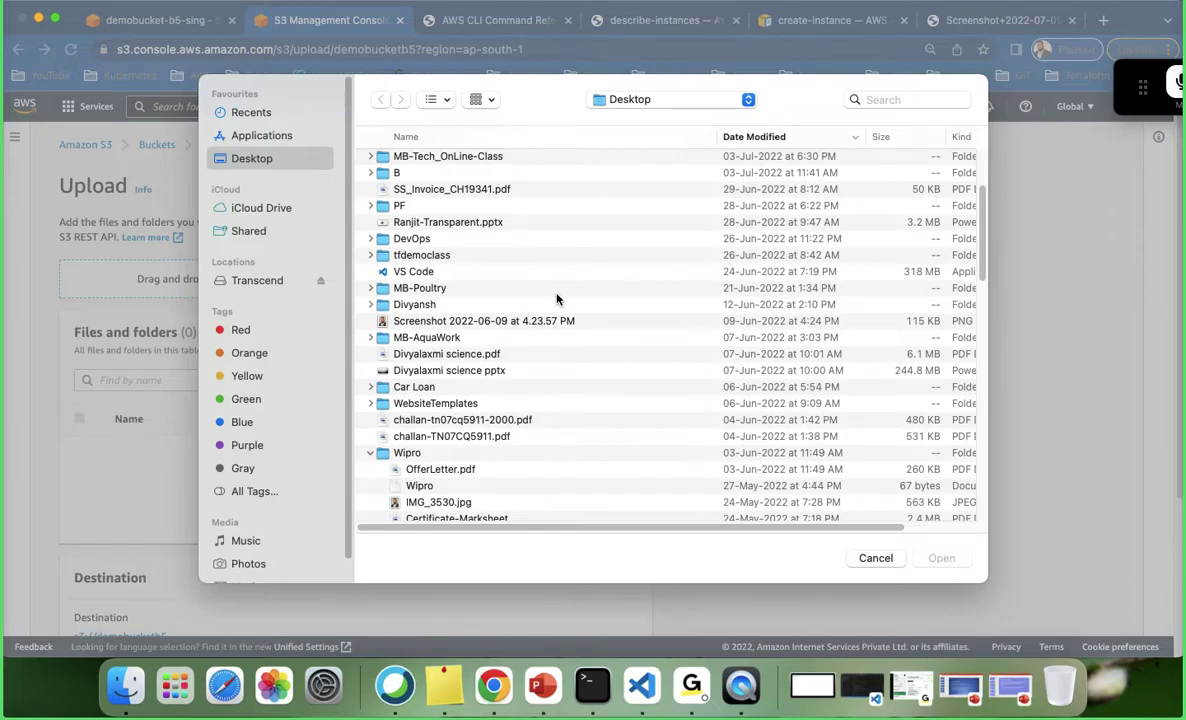
scroll(557, 299, down, 8)
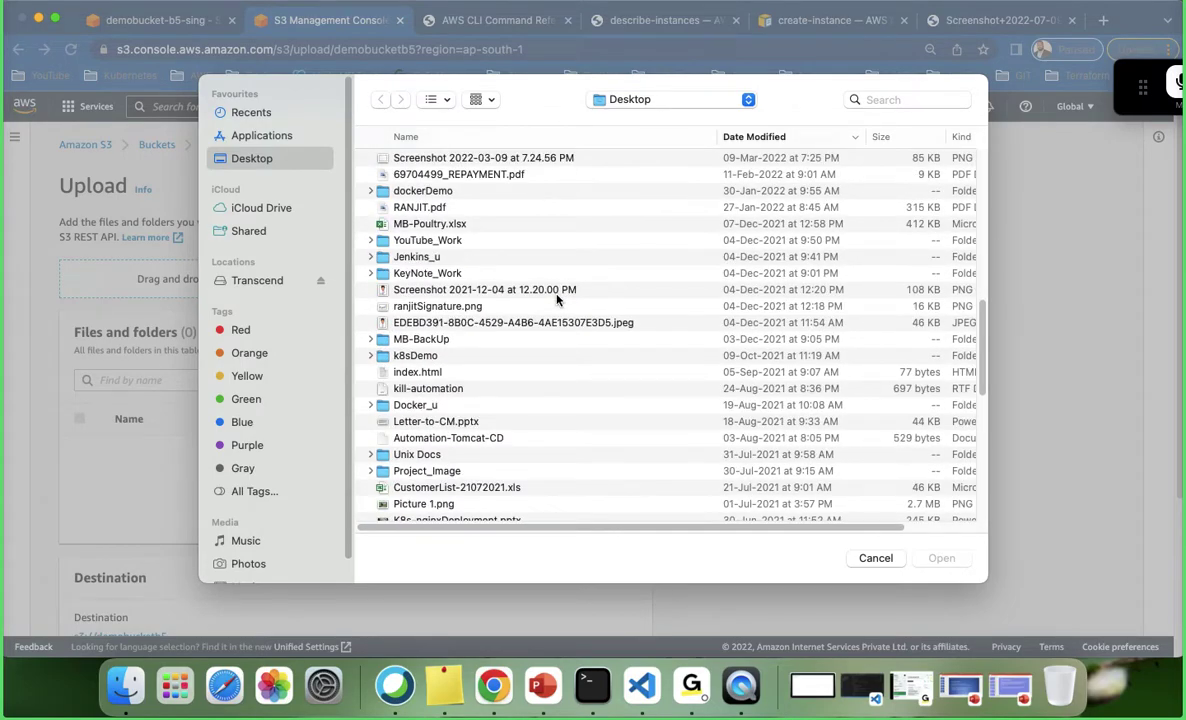
scroll(557, 299, down, 8)
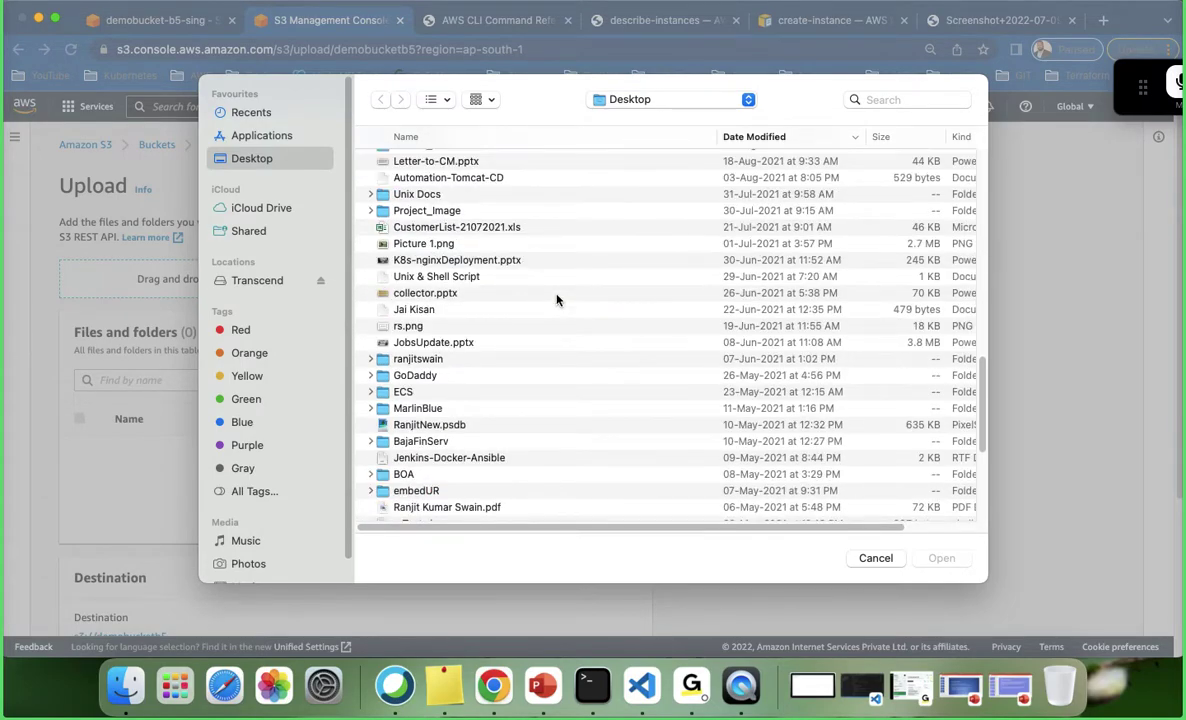
click(409, 326)
click(940, 560)
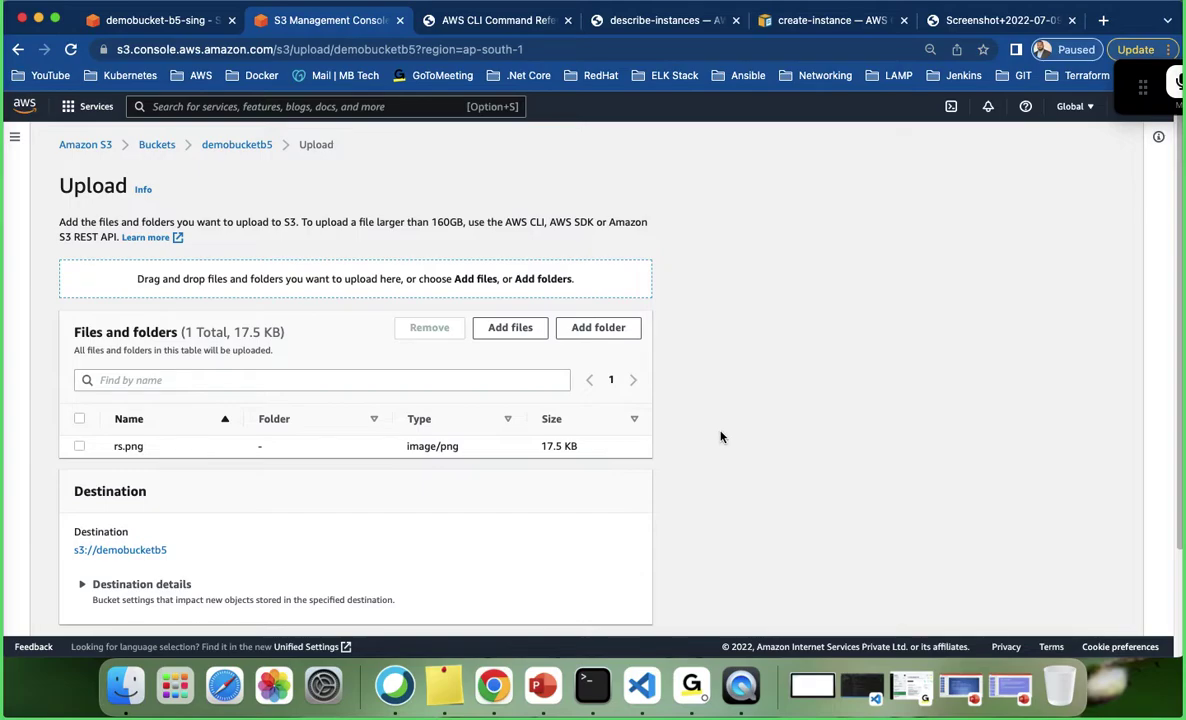
Grant public-read access to rs.png, acknowledge the risk, upload it to demobucketb5, and return to the bucket's objects.
scroll(190, 466, down, 3)
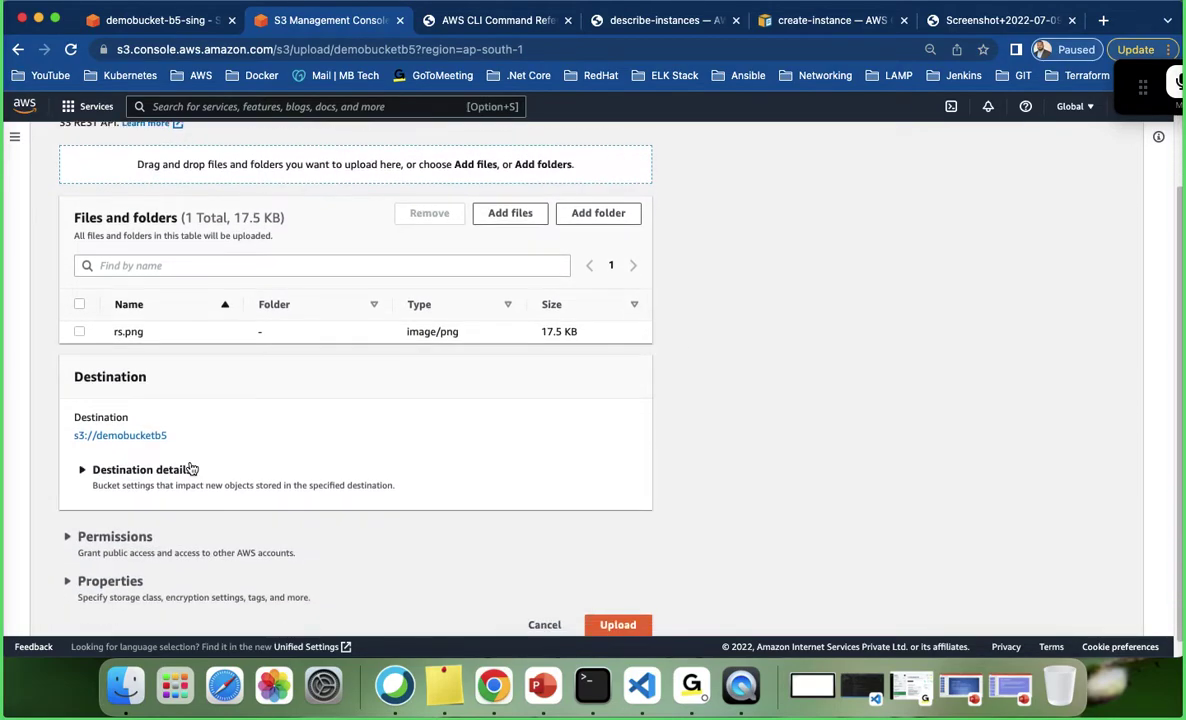
scroll(190, 469, down, 1)
click(69, 522)
scroll(150, 490, down, 5)
click(79, 492)
scroll(145, 476, down, 2)
click(129, 480)
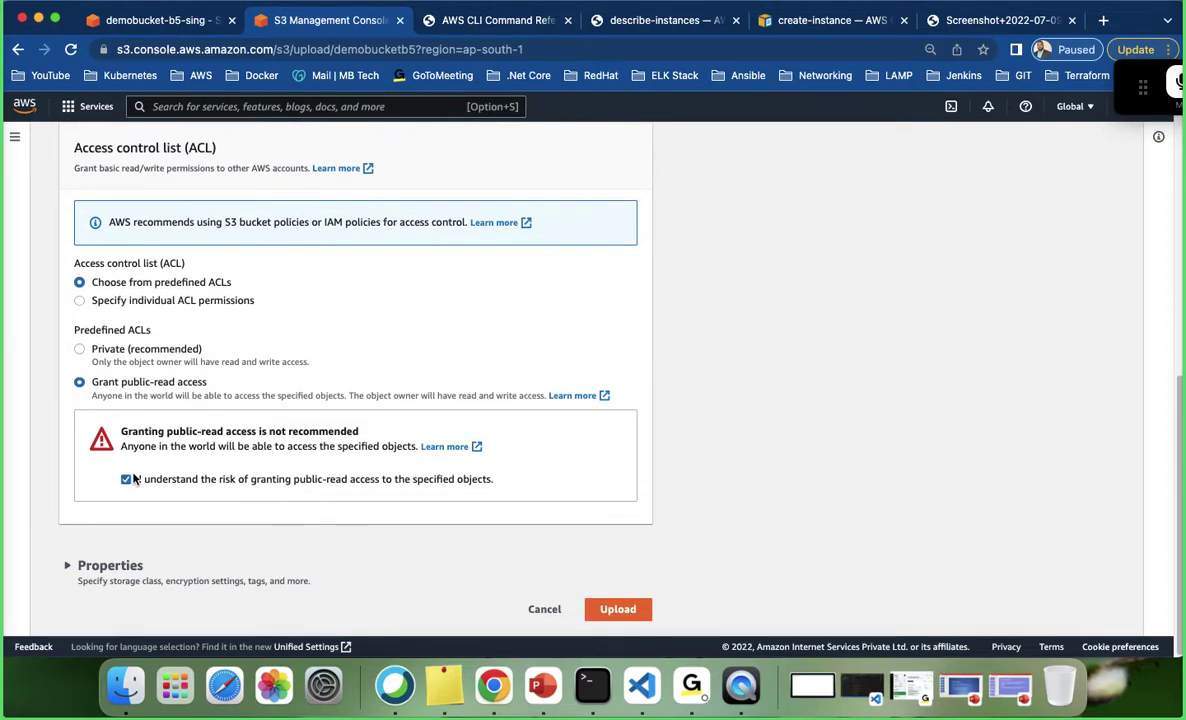
click(617, 609)
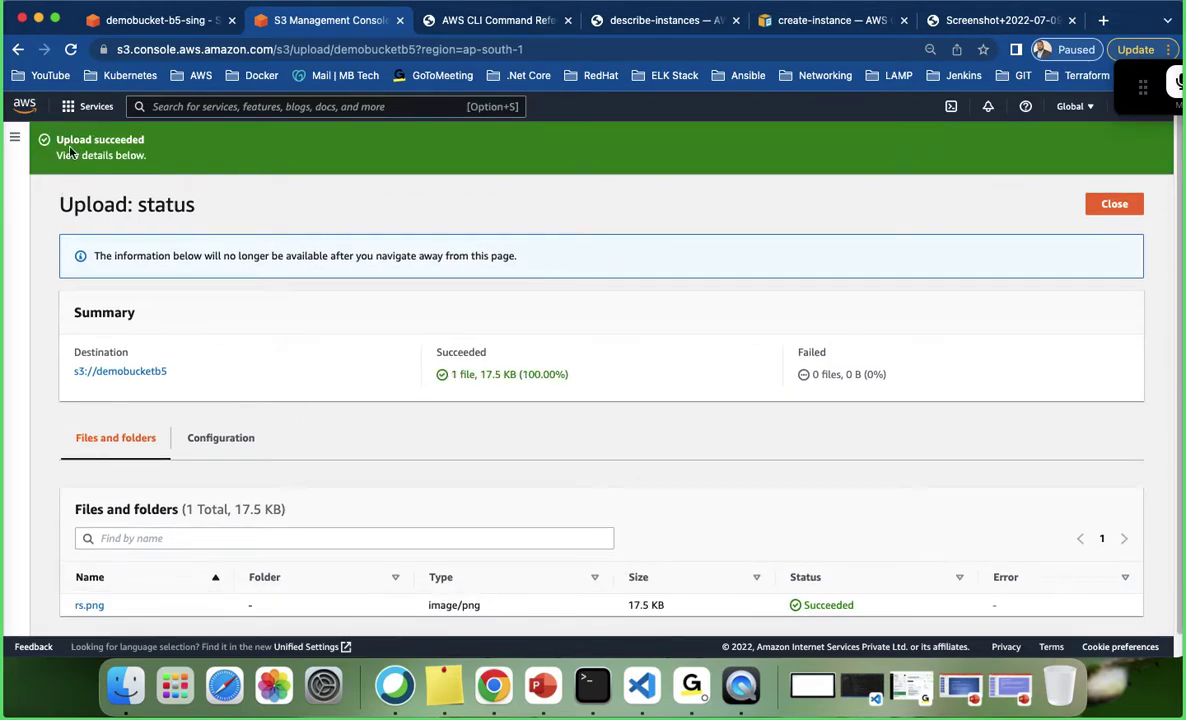
click(1109, 205)
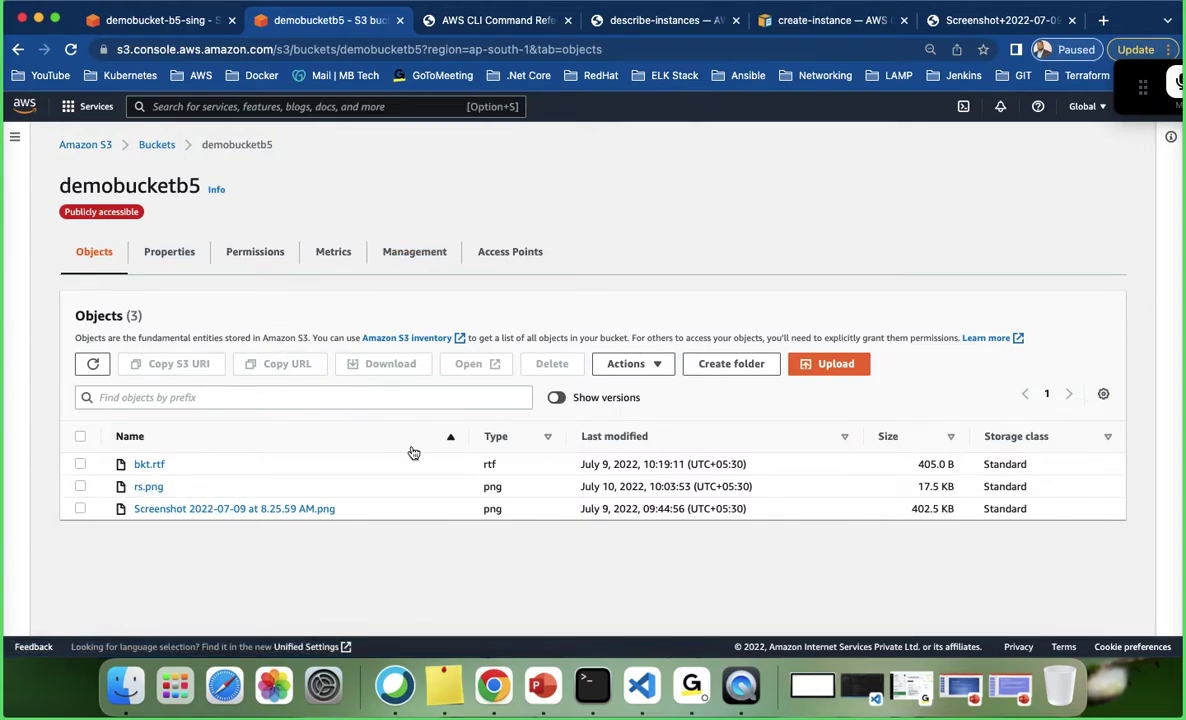
Copy the object URL of rs.png in demobucketb5 and load it in the browser page showing the earlier screenshot.
click(147, 487)
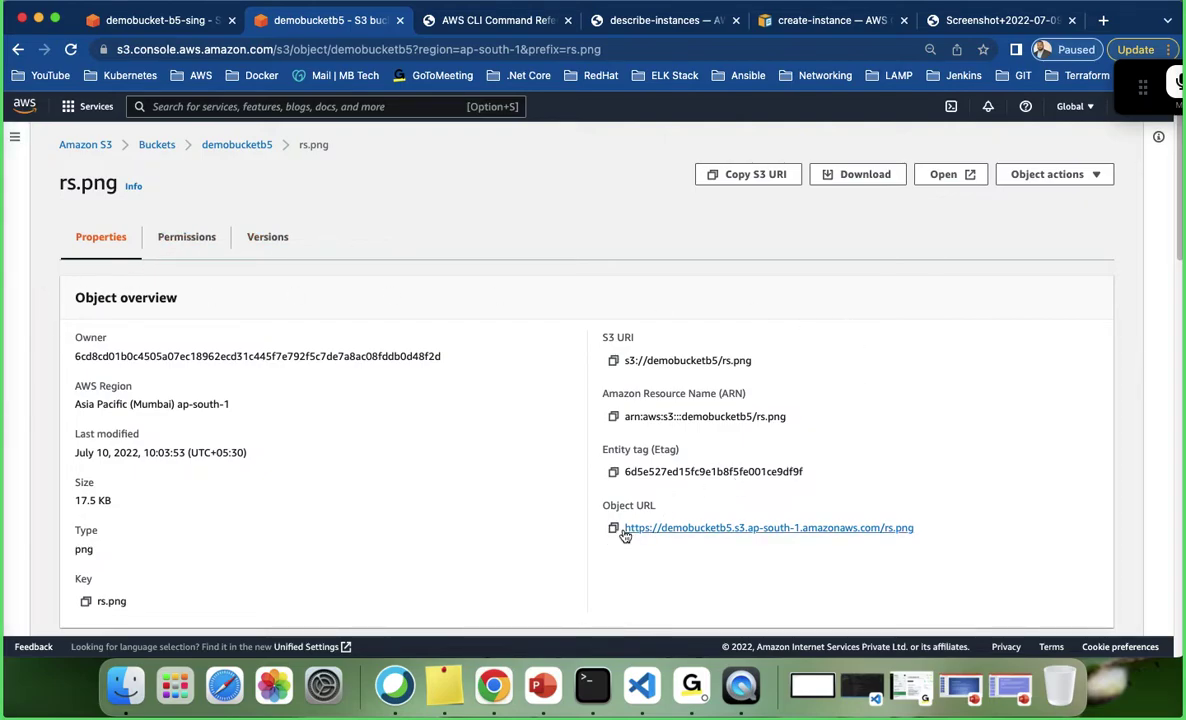
click(238, 145)
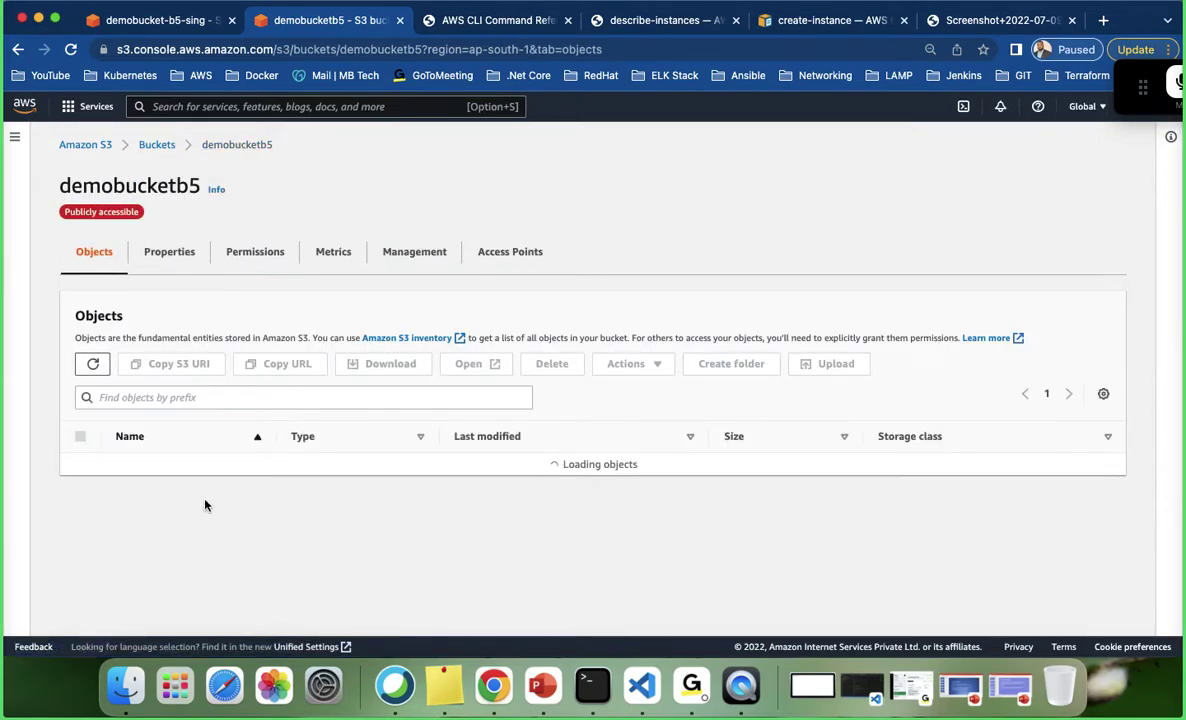
click(80, 487)
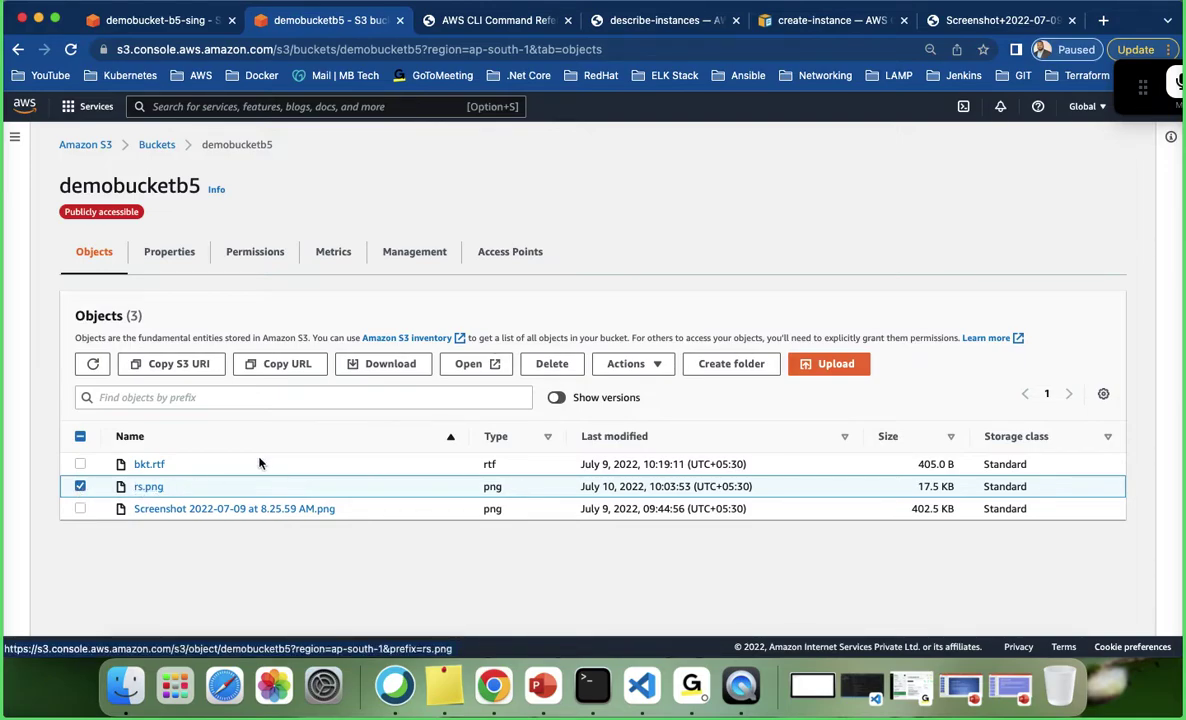
click(280, 364)
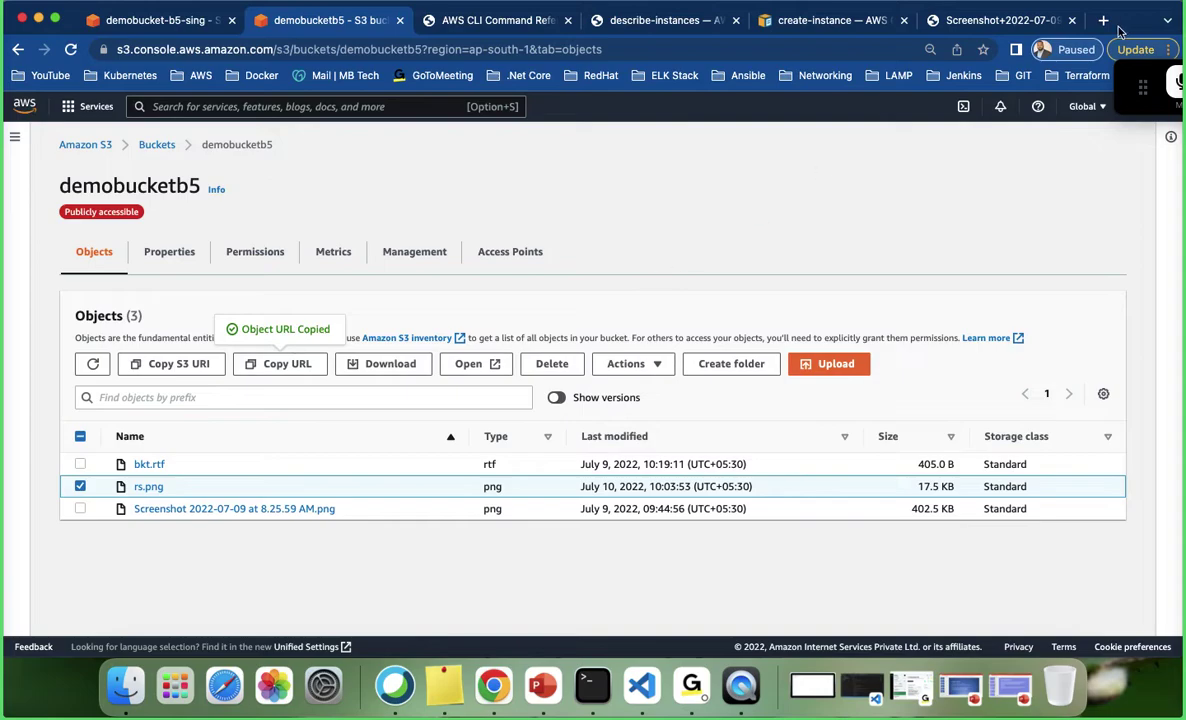
click(1000, 22)
click(552, 49)
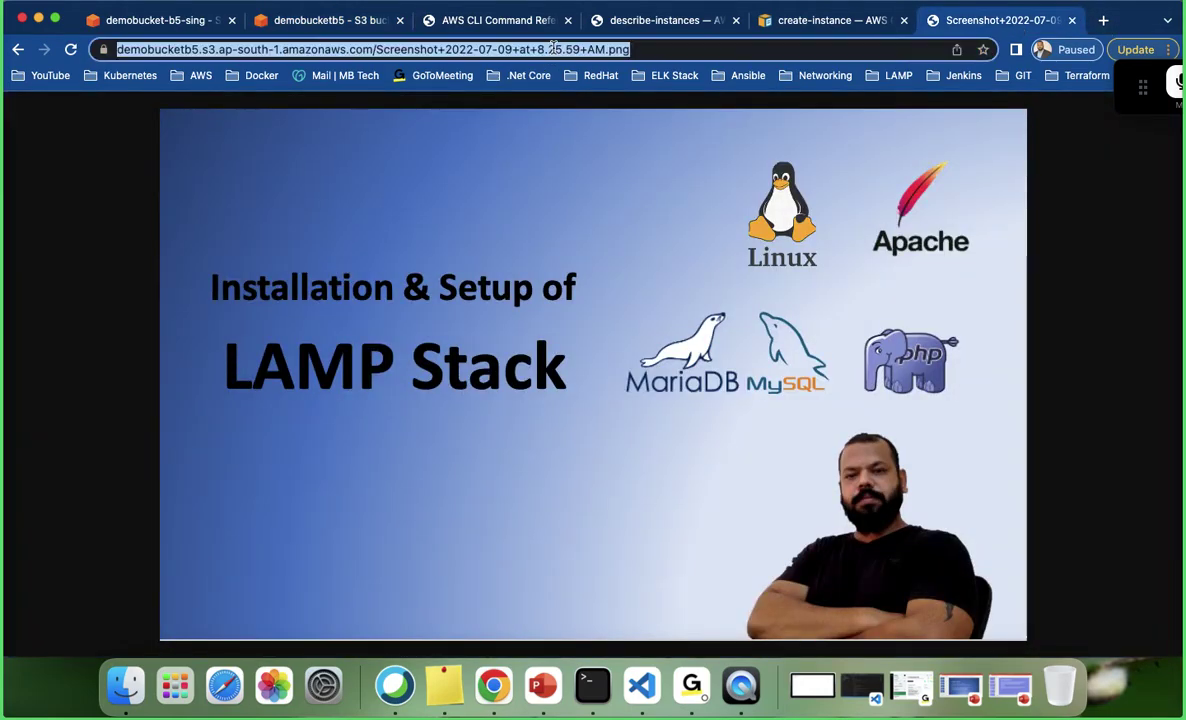
key(super+v)
key(Return)
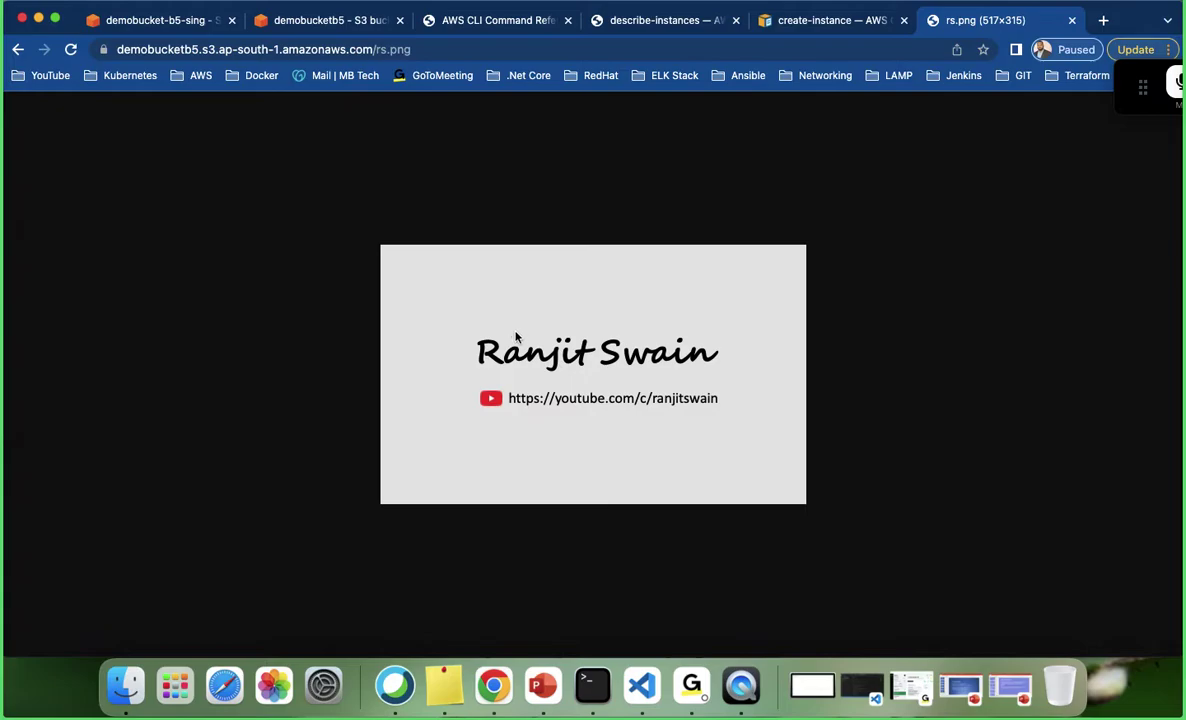
Switch to the demobucket-b5-sing page and refresh its object list to check for the replicated rs.png.
click(195, 22)
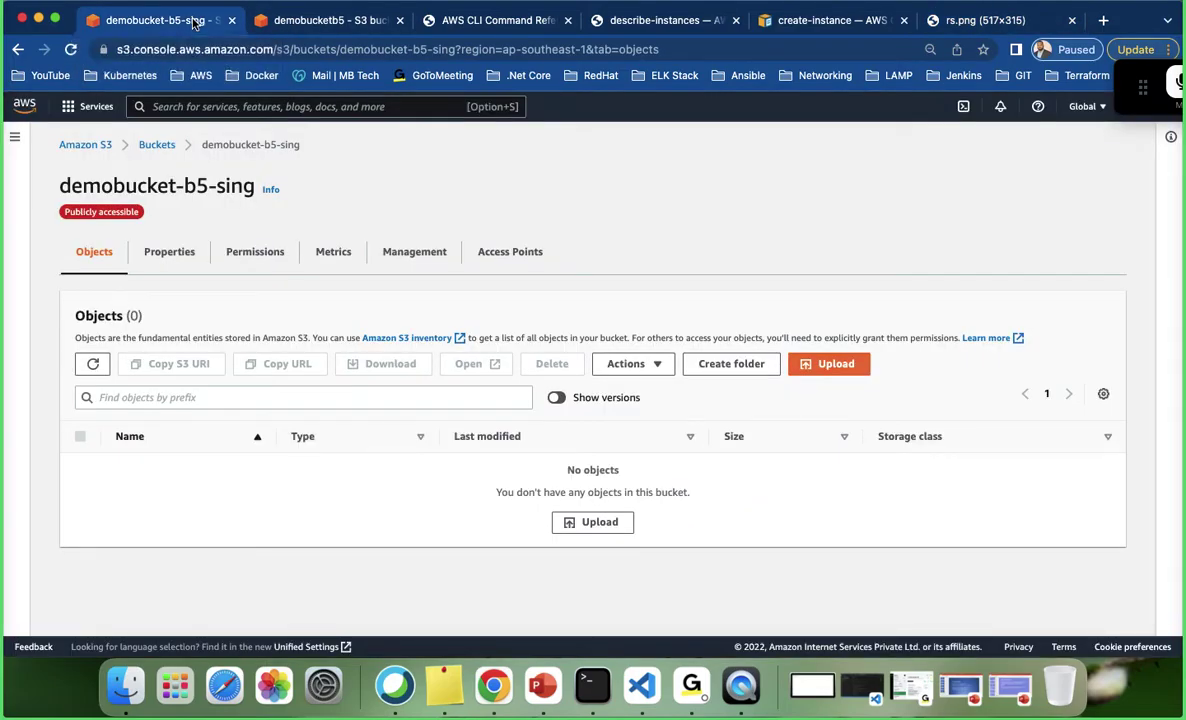
click(291, 20)
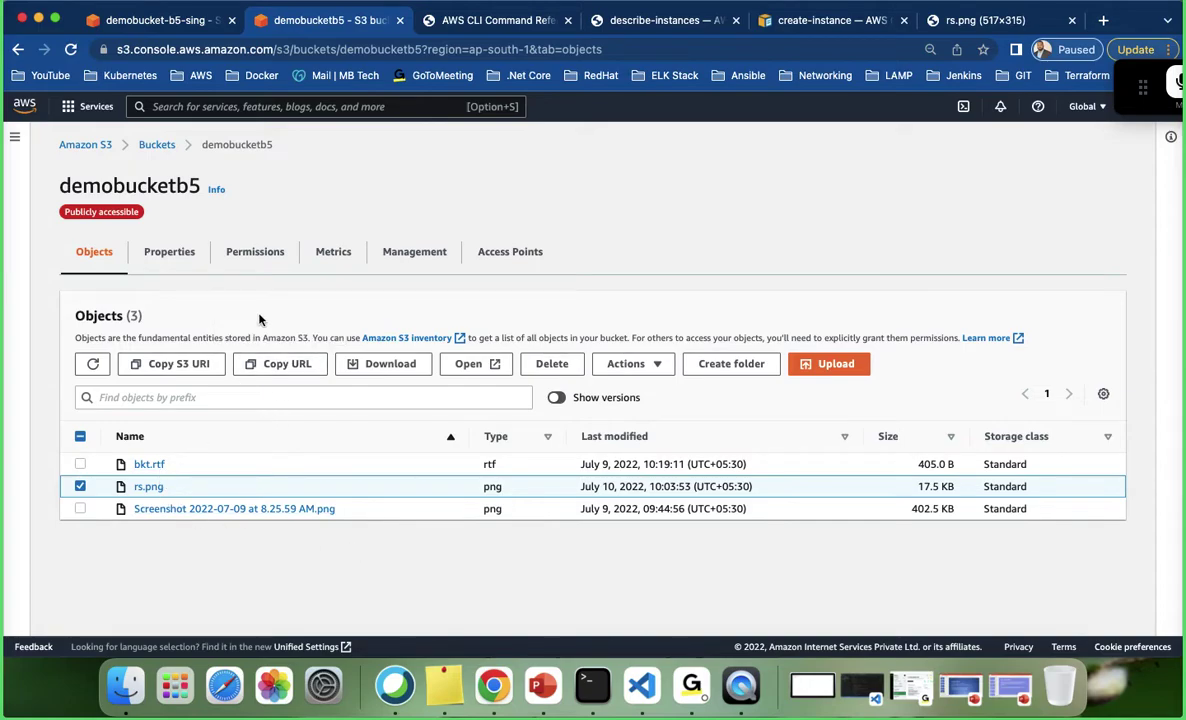
click(160, 22)
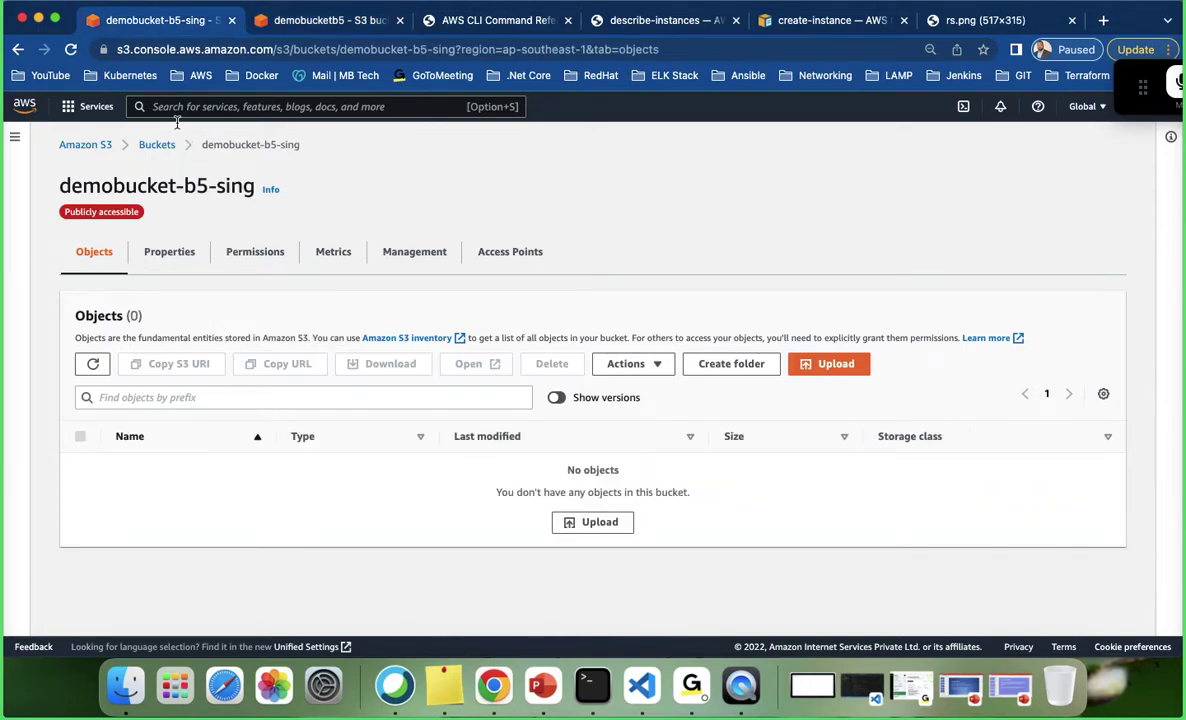
click(90, 366)
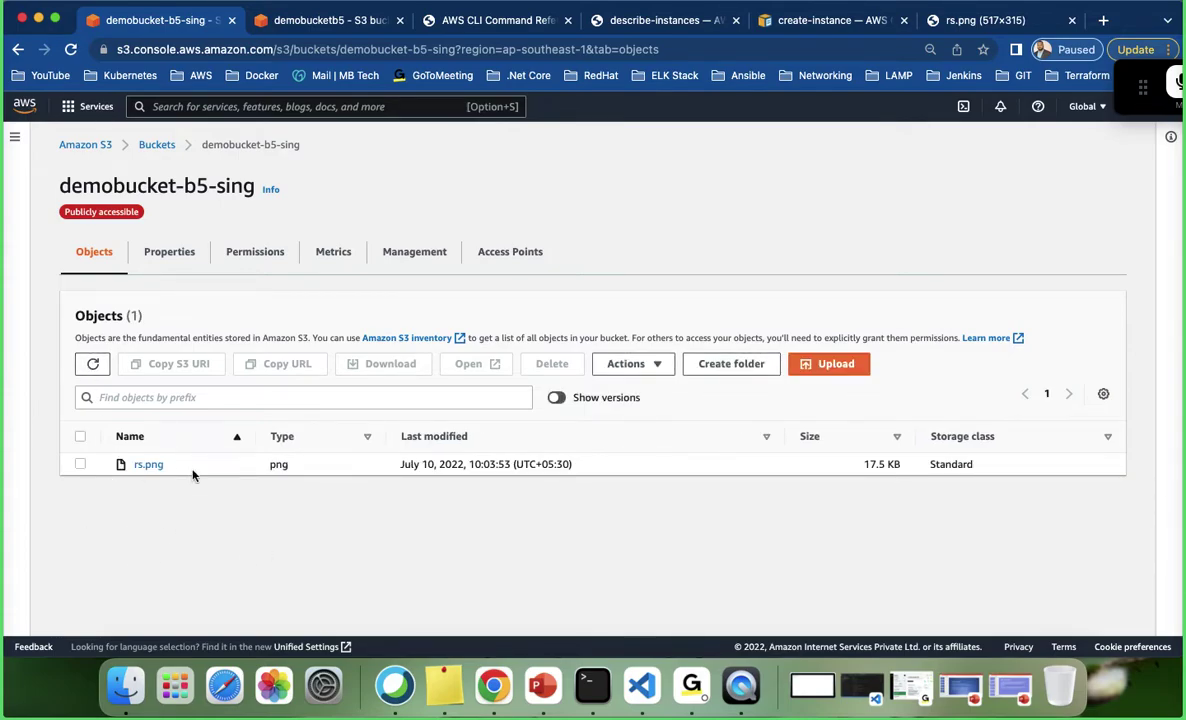
drag(257, 186, 70, 190)
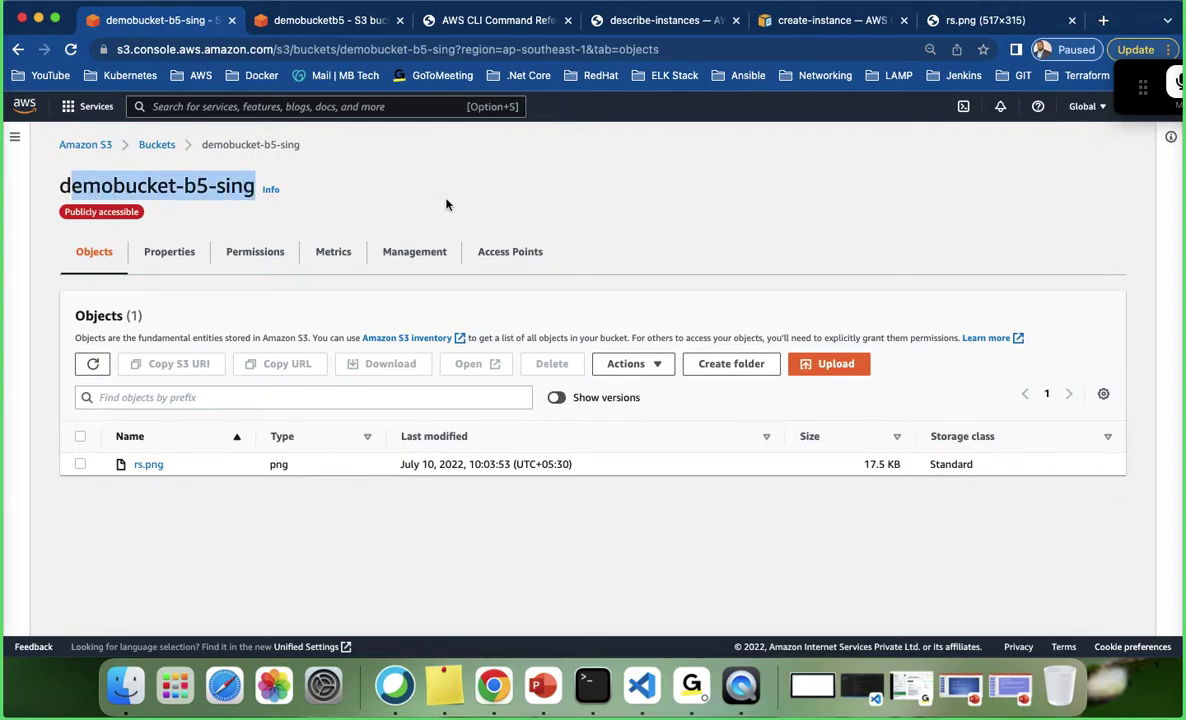
Deselect rs.png in demobucketb5, and return to demobucket-b5-sing and refresh its objects.
click(326, 21)
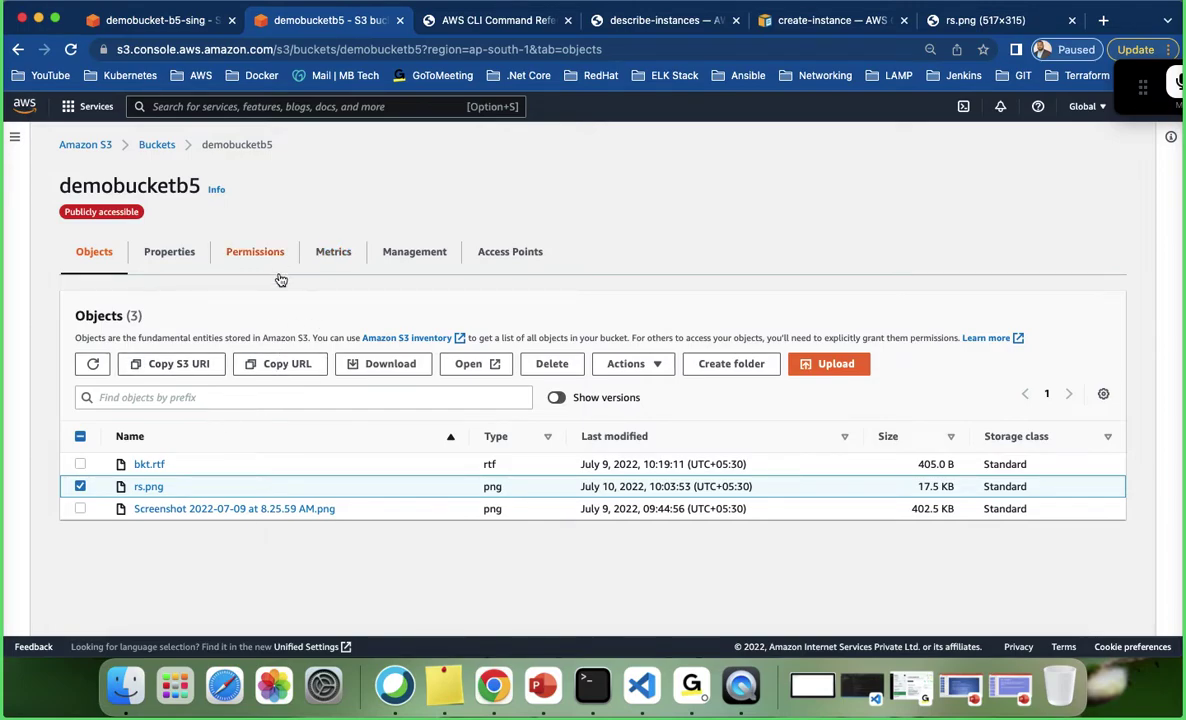
click(80, 486)
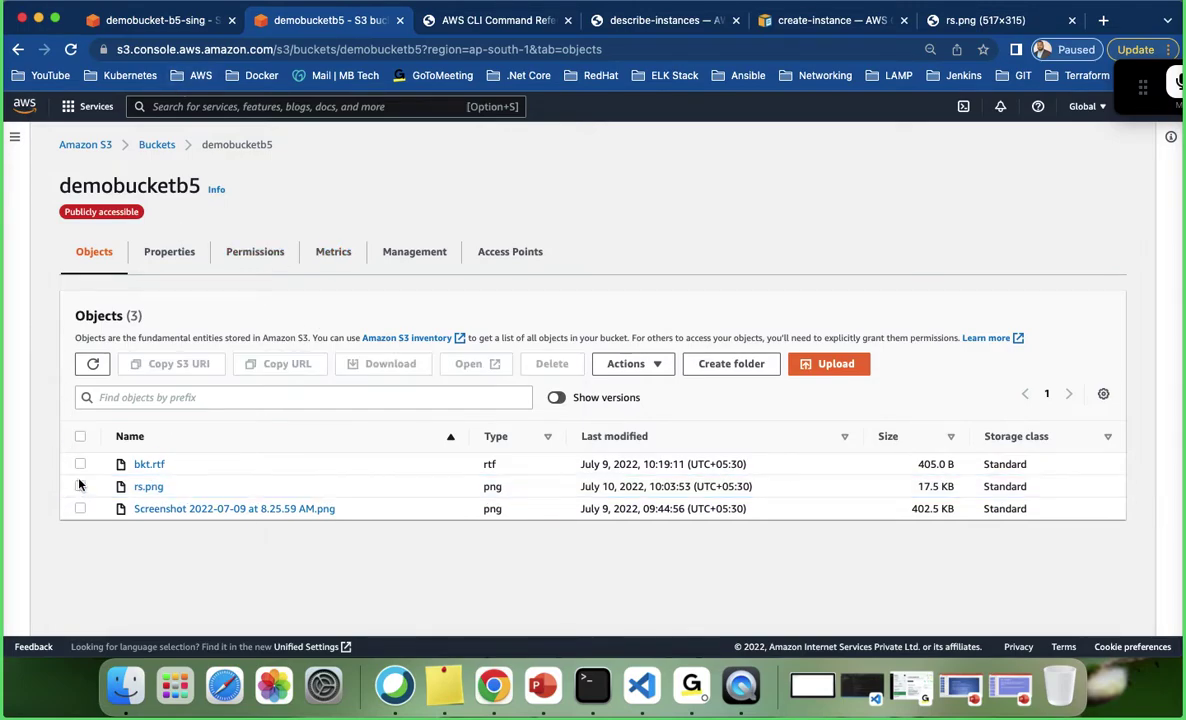
click(162, 21)
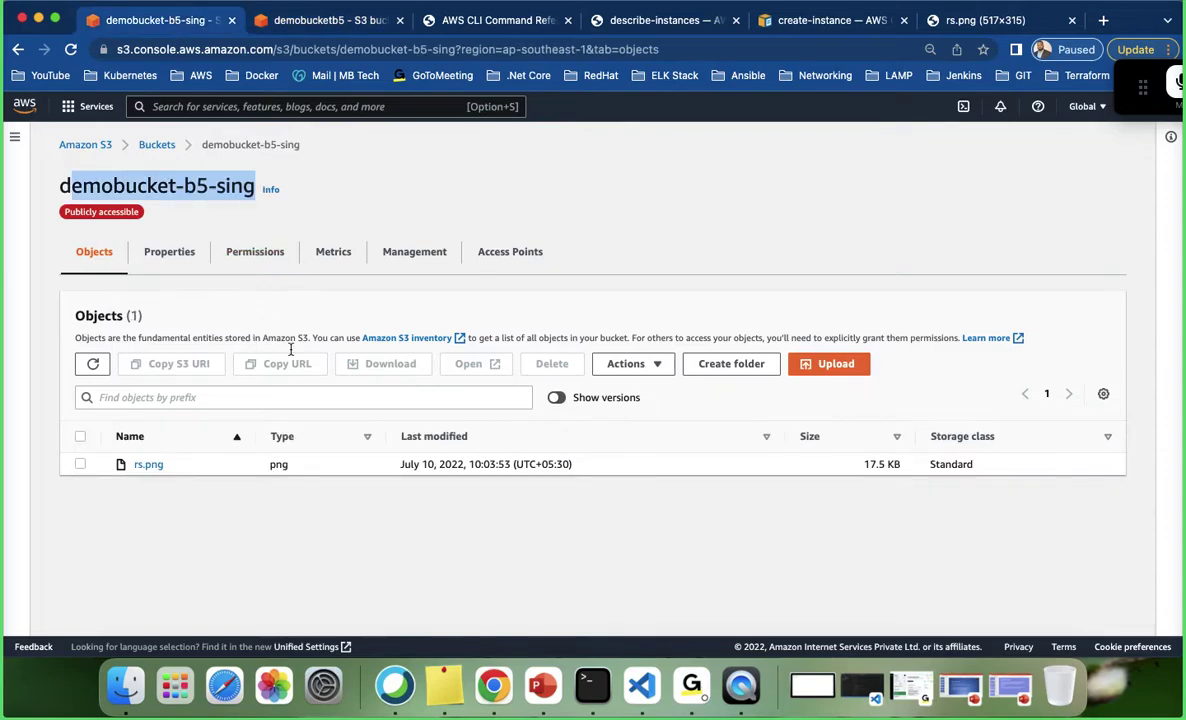
click(421, 208)
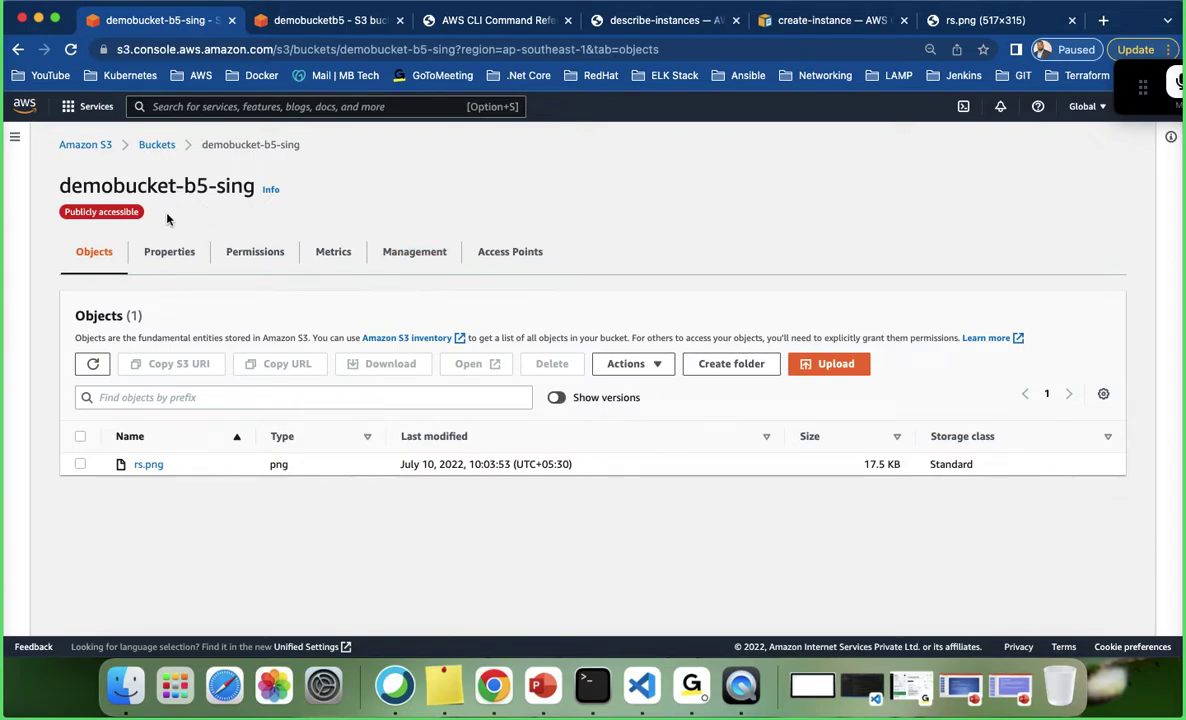
click(93, 363)
Open rs.png in demobucket-b5-sing, copy its object URL, and load it in a new browser tab.
click(144, 467)
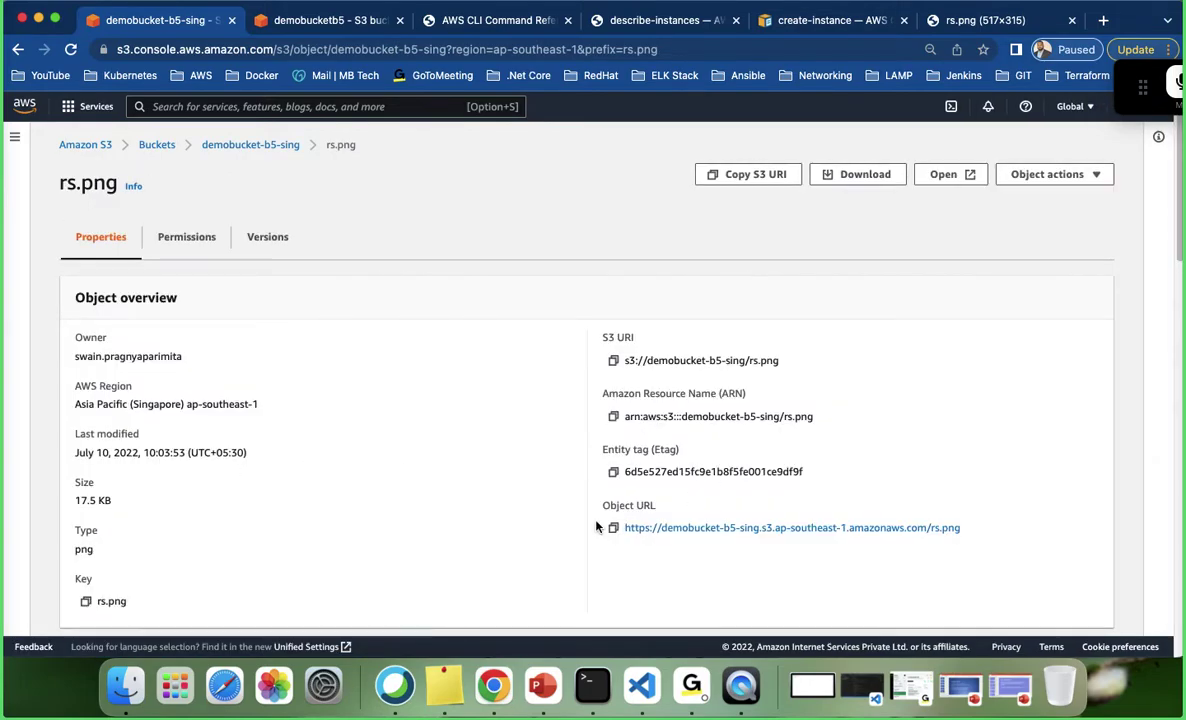
click(614, 531)
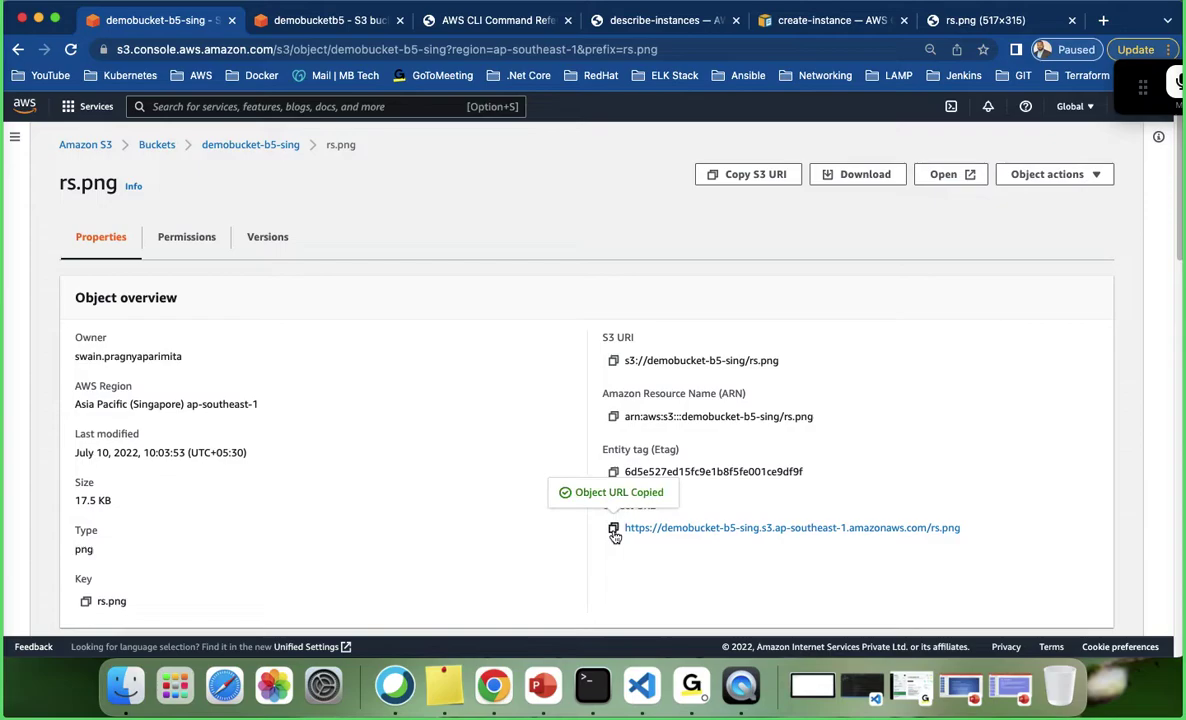
click(1103, 21)
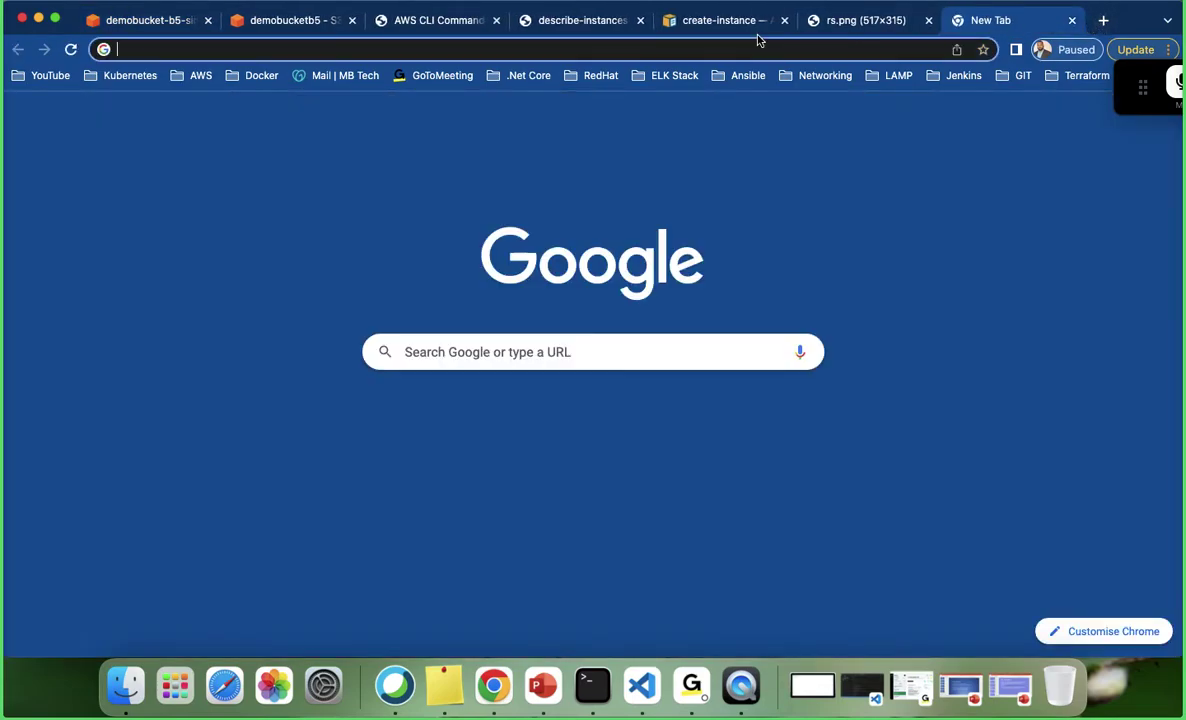
key(super+v)
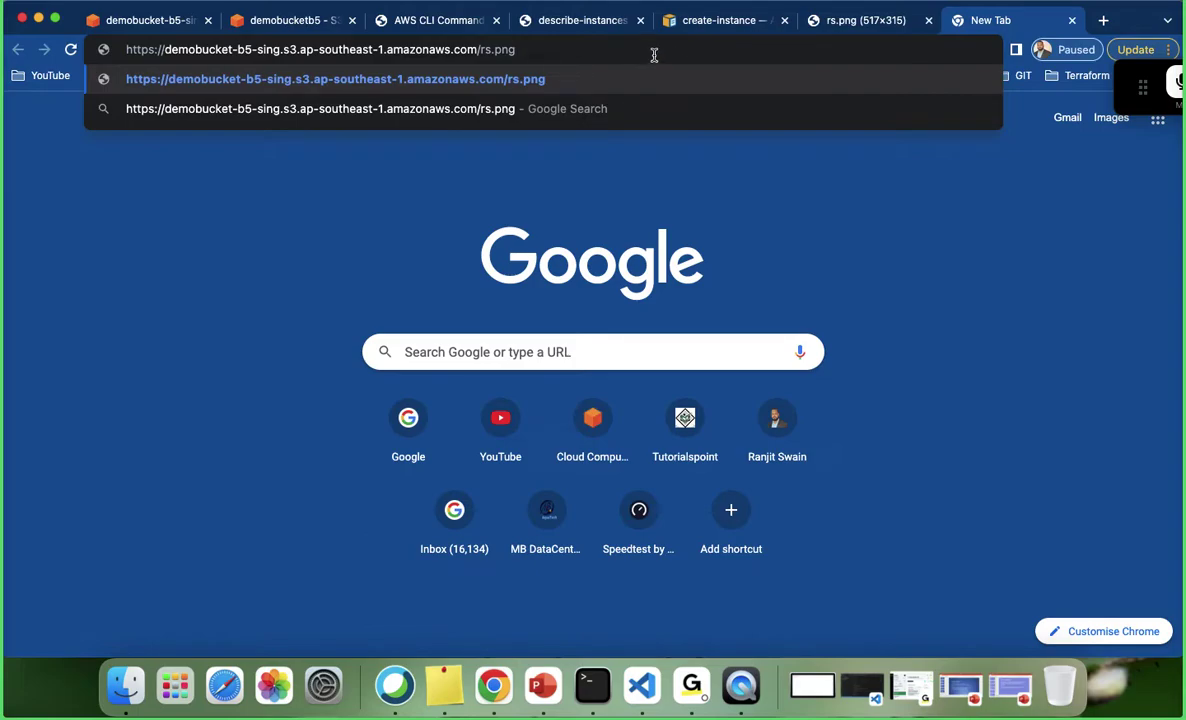
key(Return)
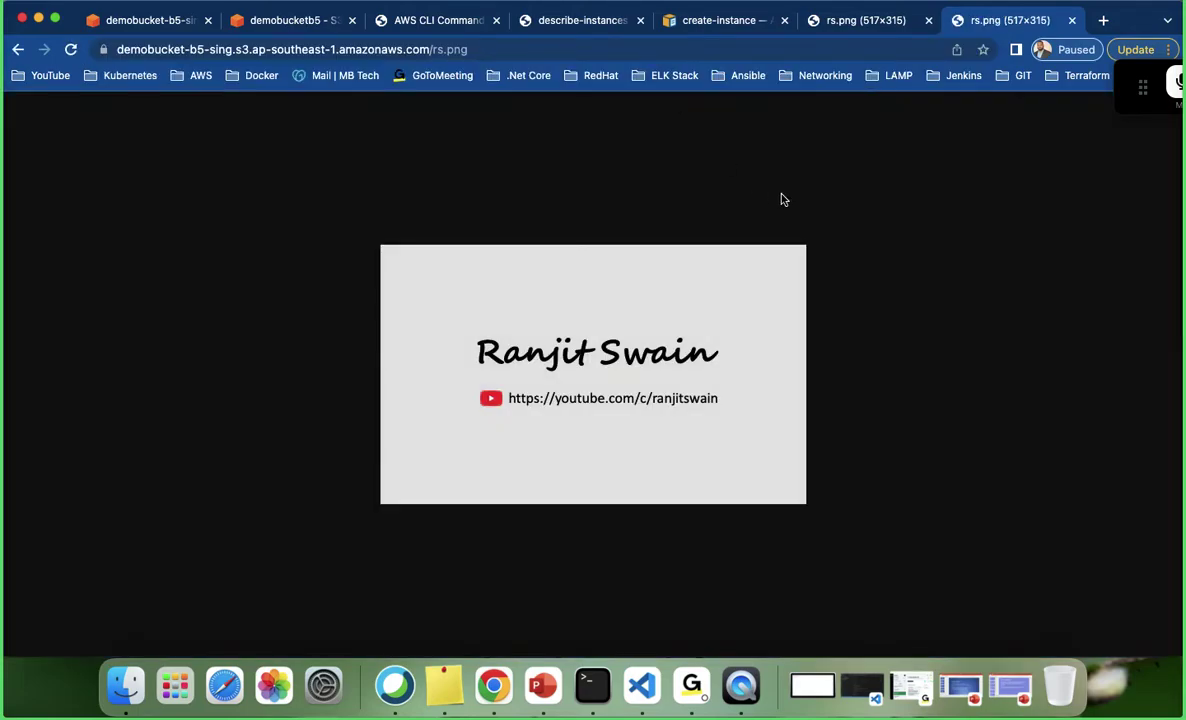
Compare the Mumbai and Singapore rs.png URLs, highlight the ap-southeast-1 region, and close the Singapore image page.
click(884, 22)
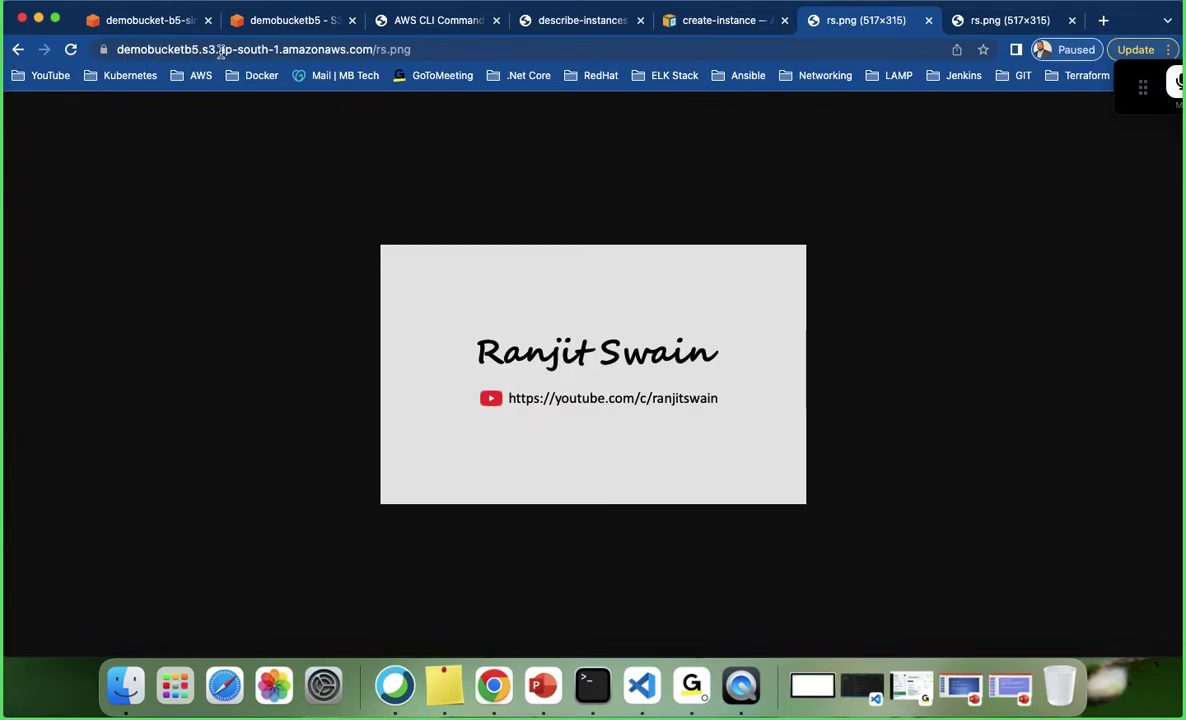
click(997, 20)
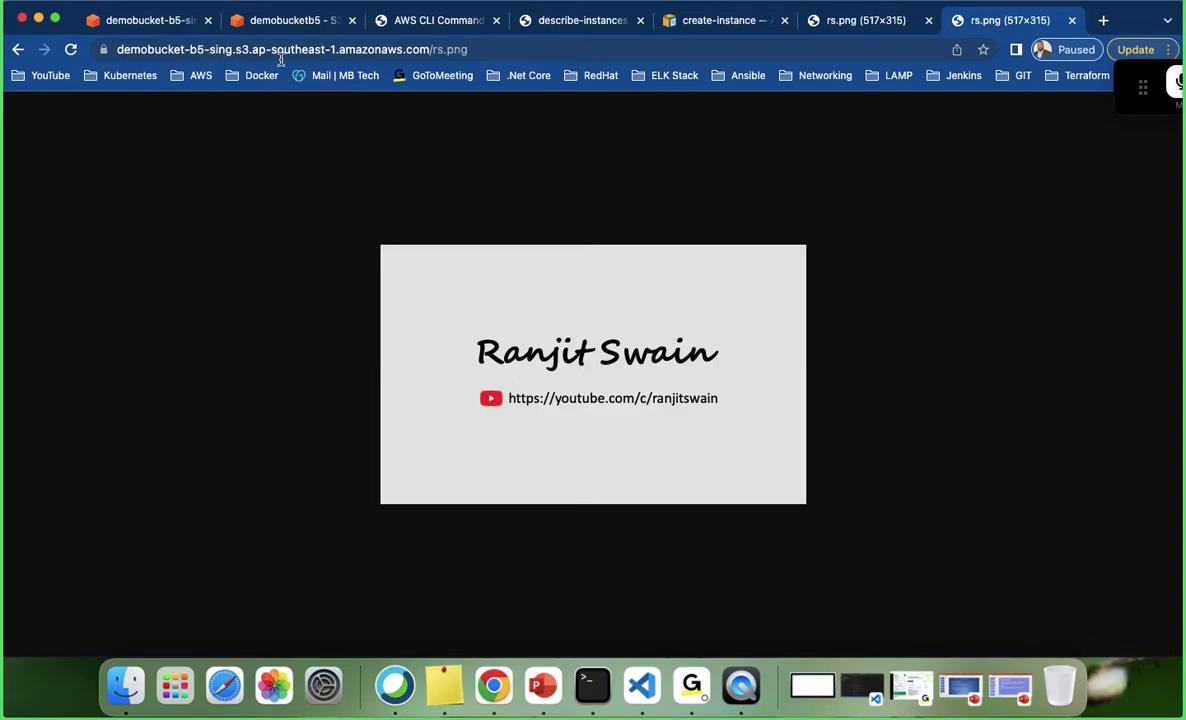
drag(252, 49, 342, 53)
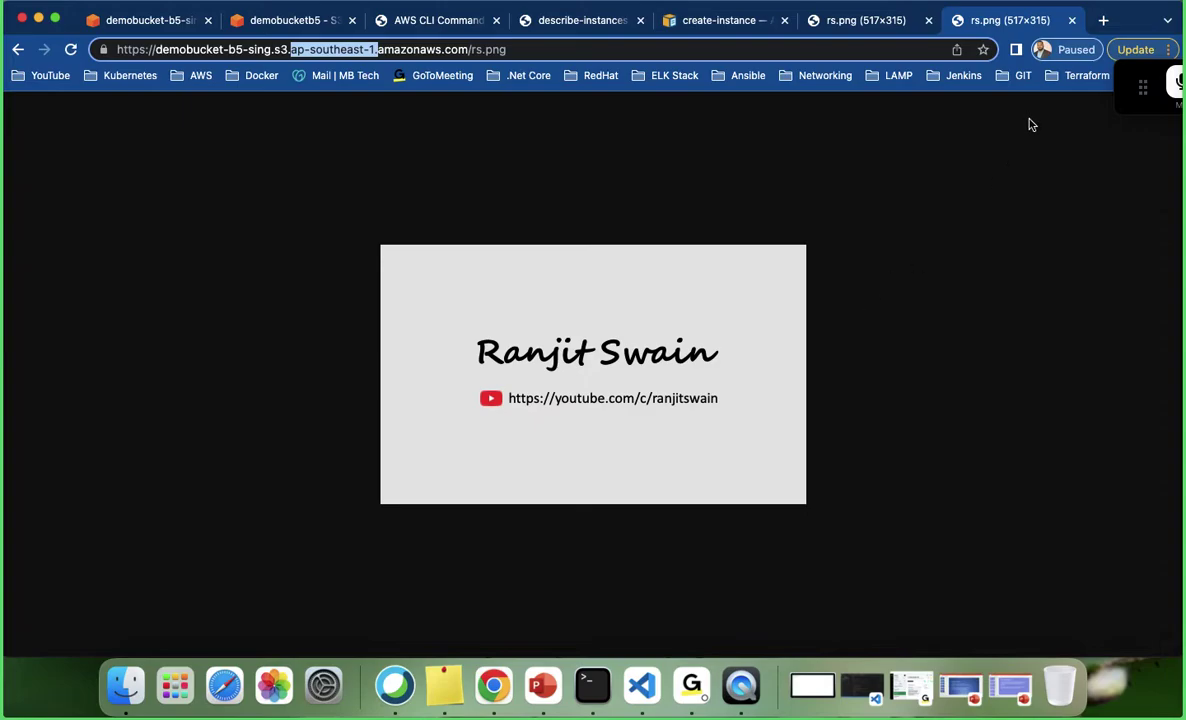
click(1073, 21)
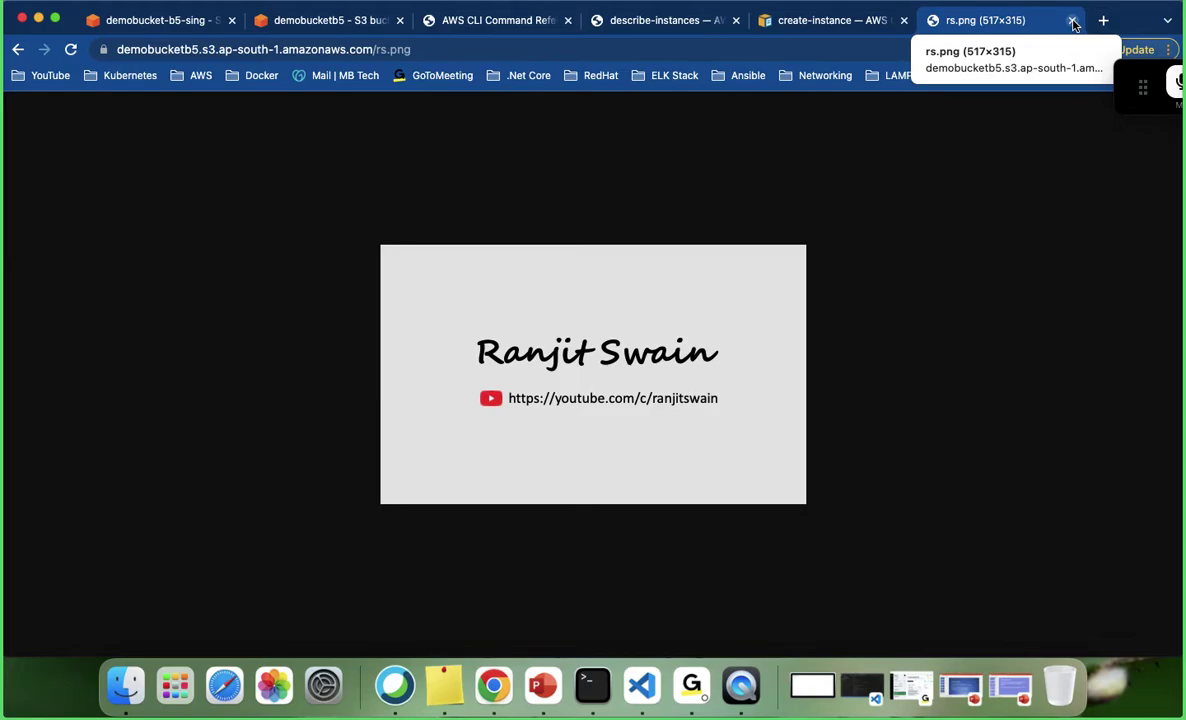
Return to the S3 bucket list from the Singapore rs.png details and open the management settings of demobucketb5.
click(321, 24)
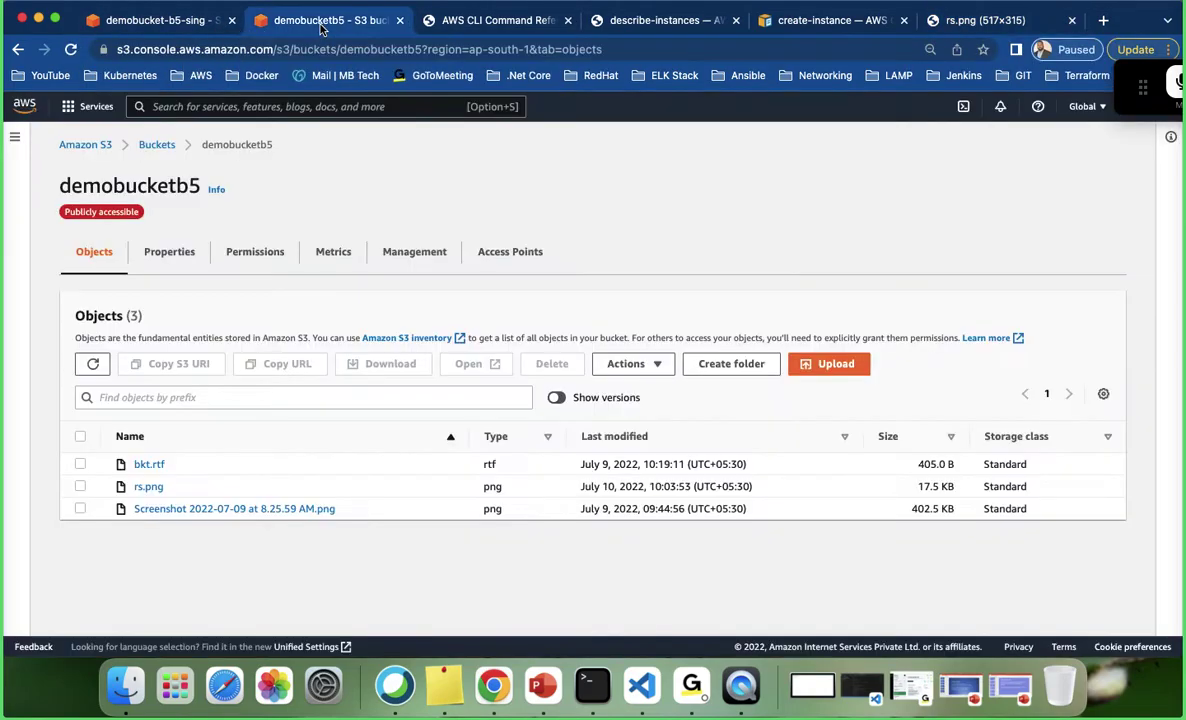
click(179, 24)
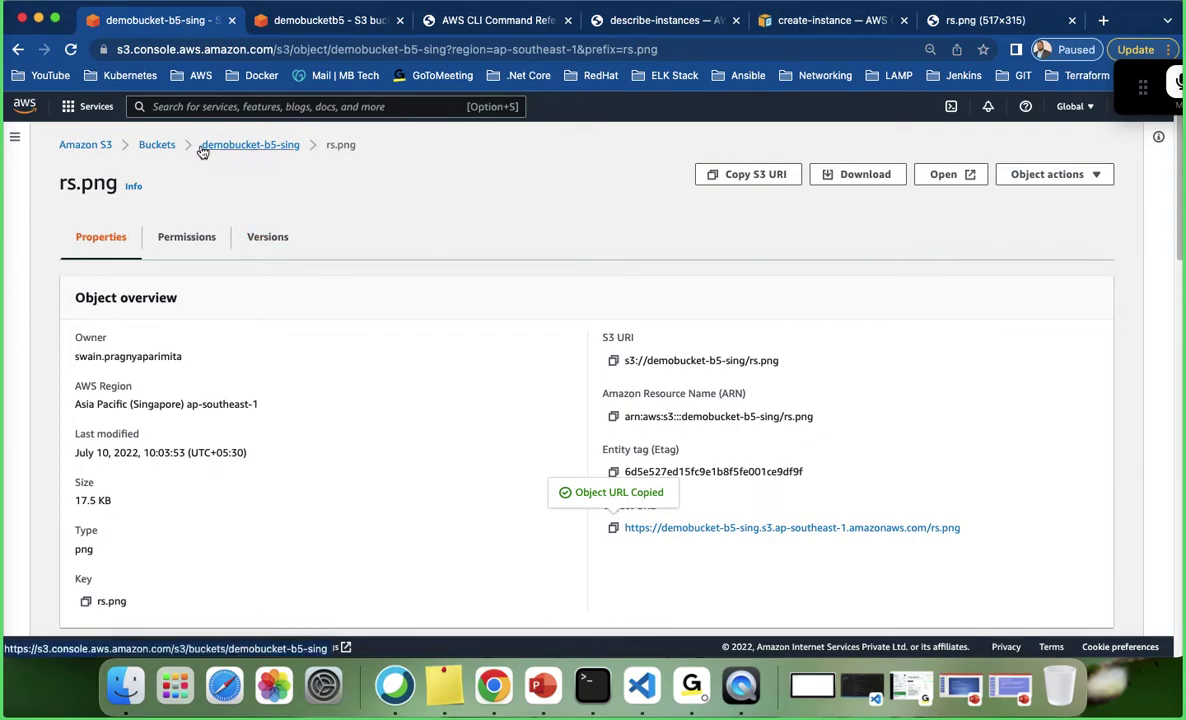
click(148, 149)
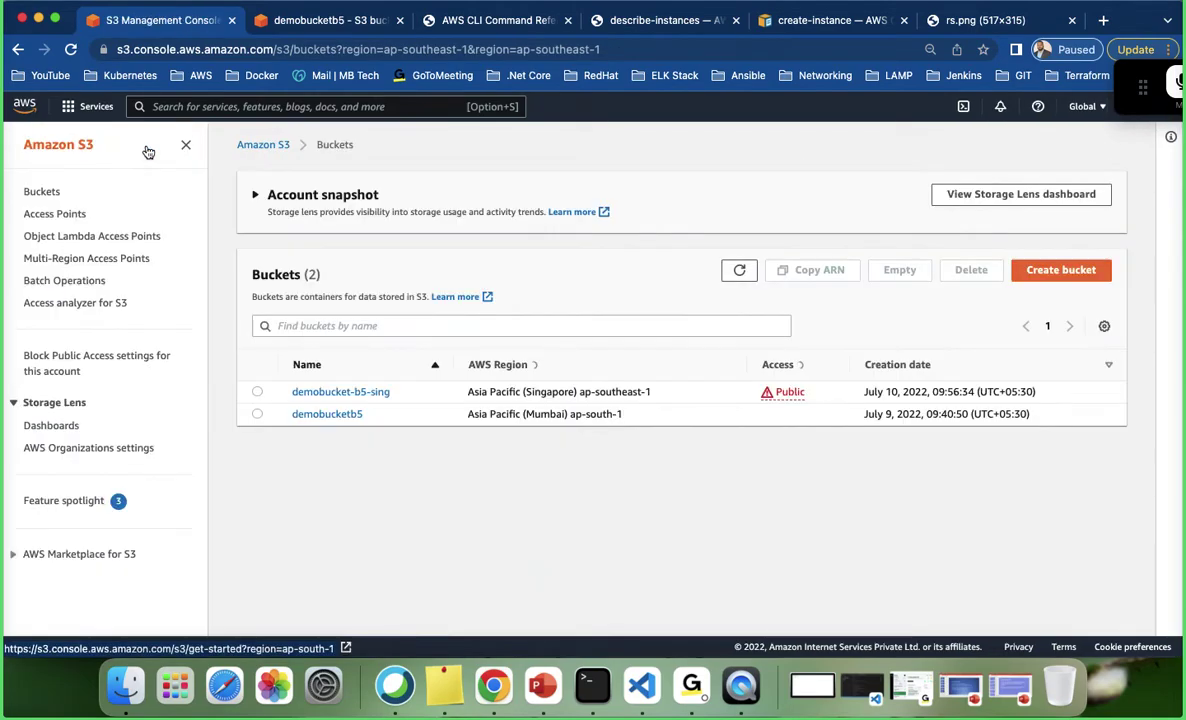
click(326, 415)
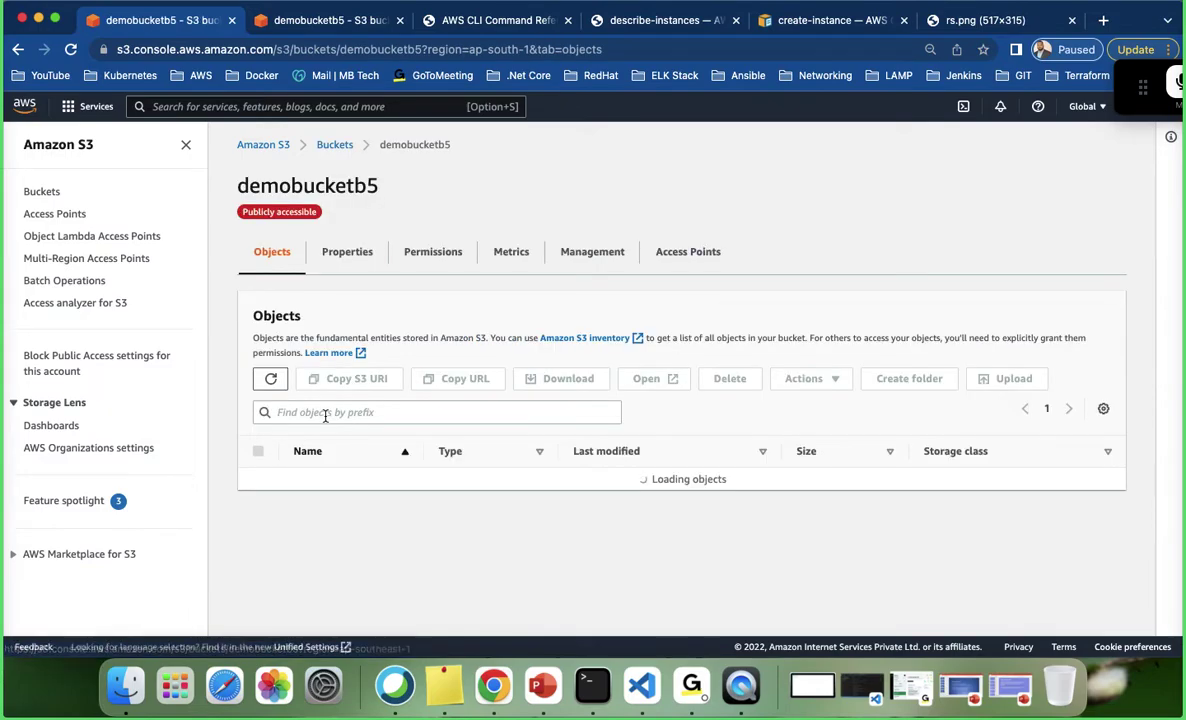
click(592, 256)
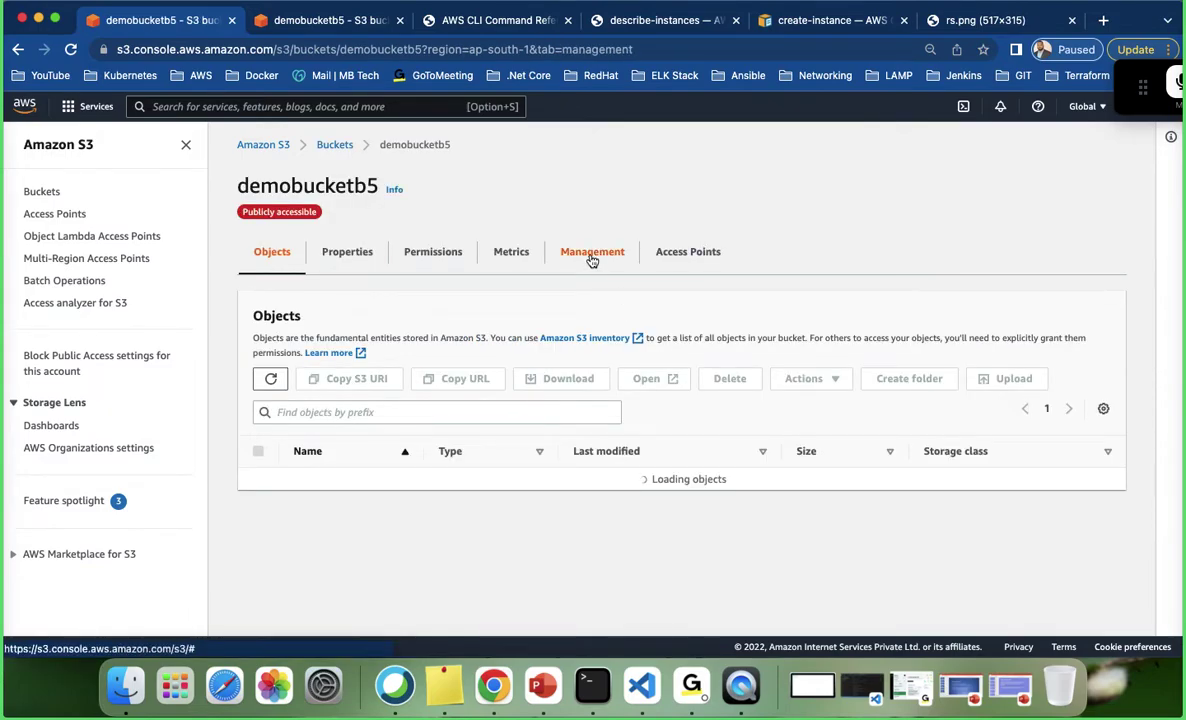
Delete the my-s3-replica replication rule from demobucketb5 and confirm the deletion.
scroll(442, 468, down, 3)
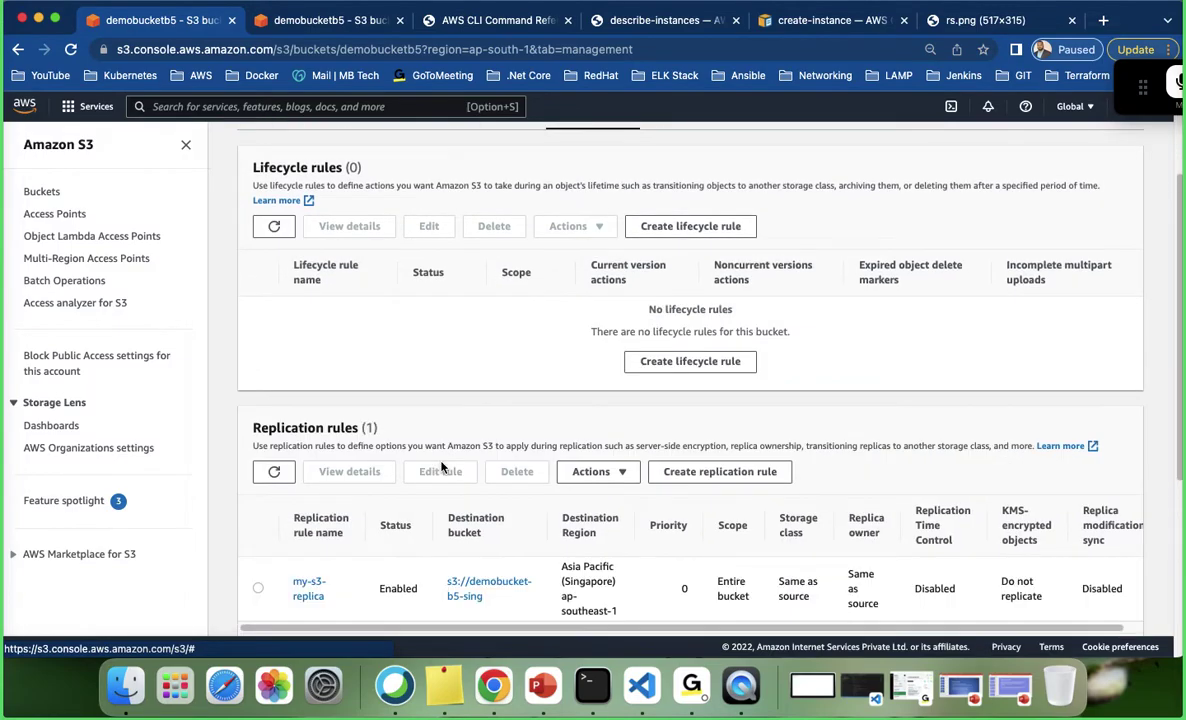
scroll(442, 468, down, 5)
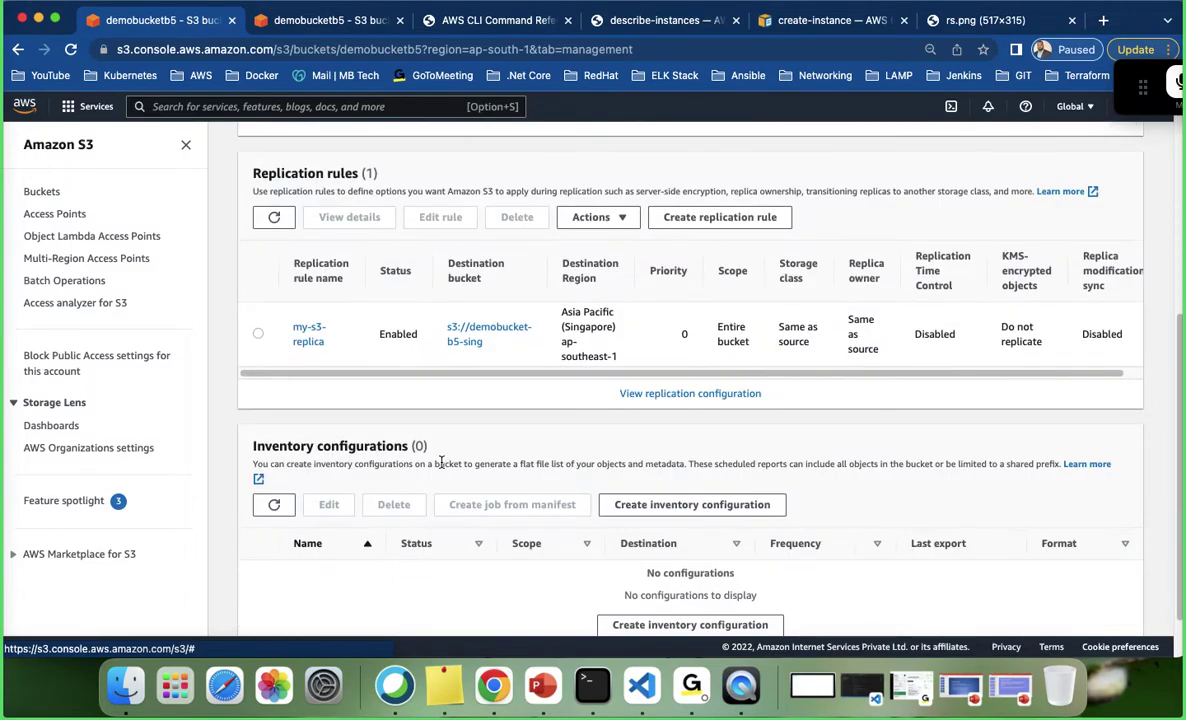
click(258, 334)
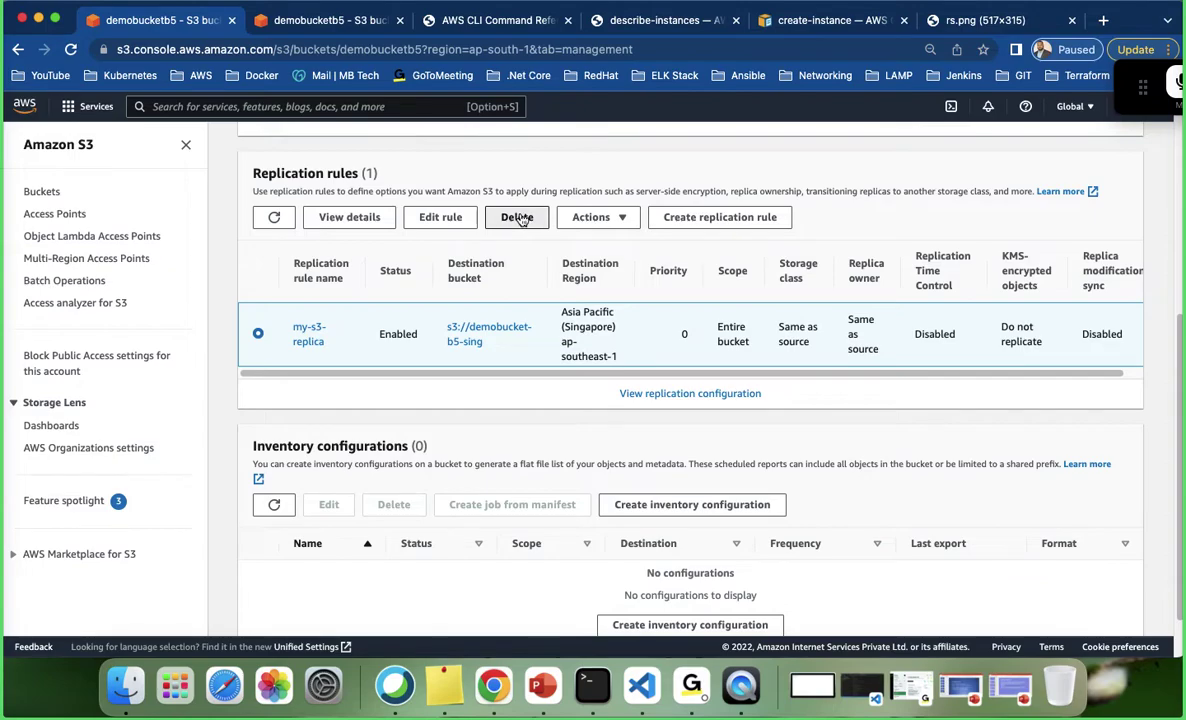
click(519, 219)
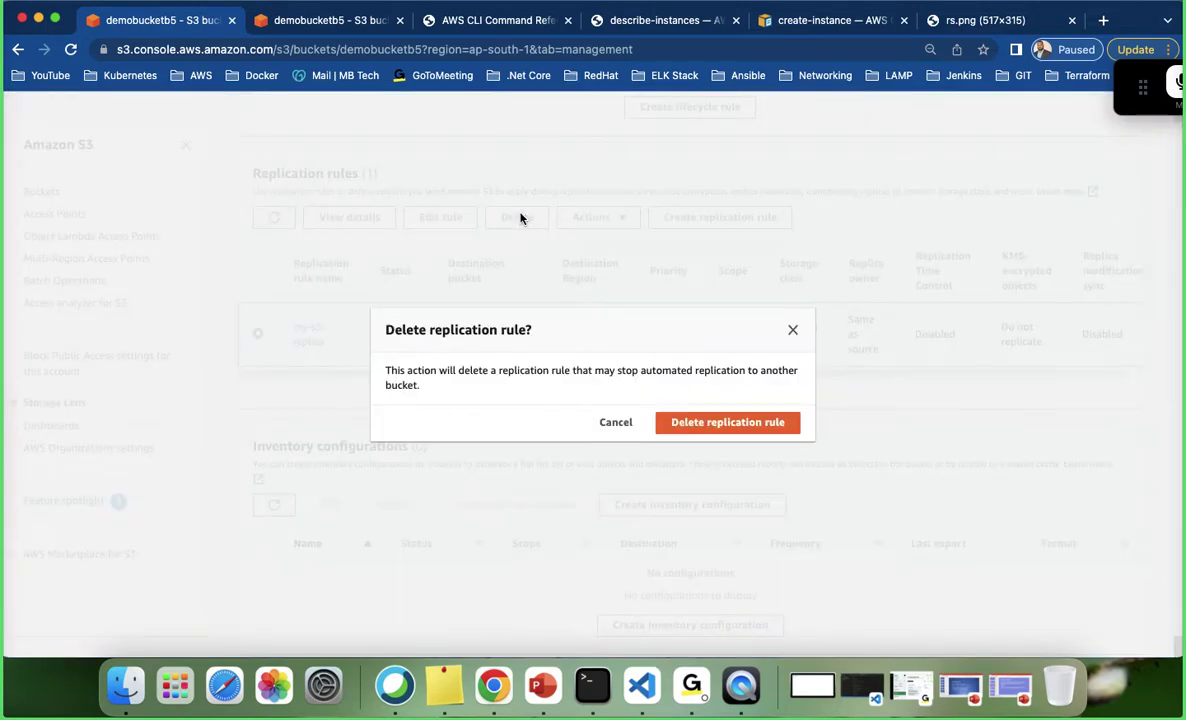
click(729, 424)
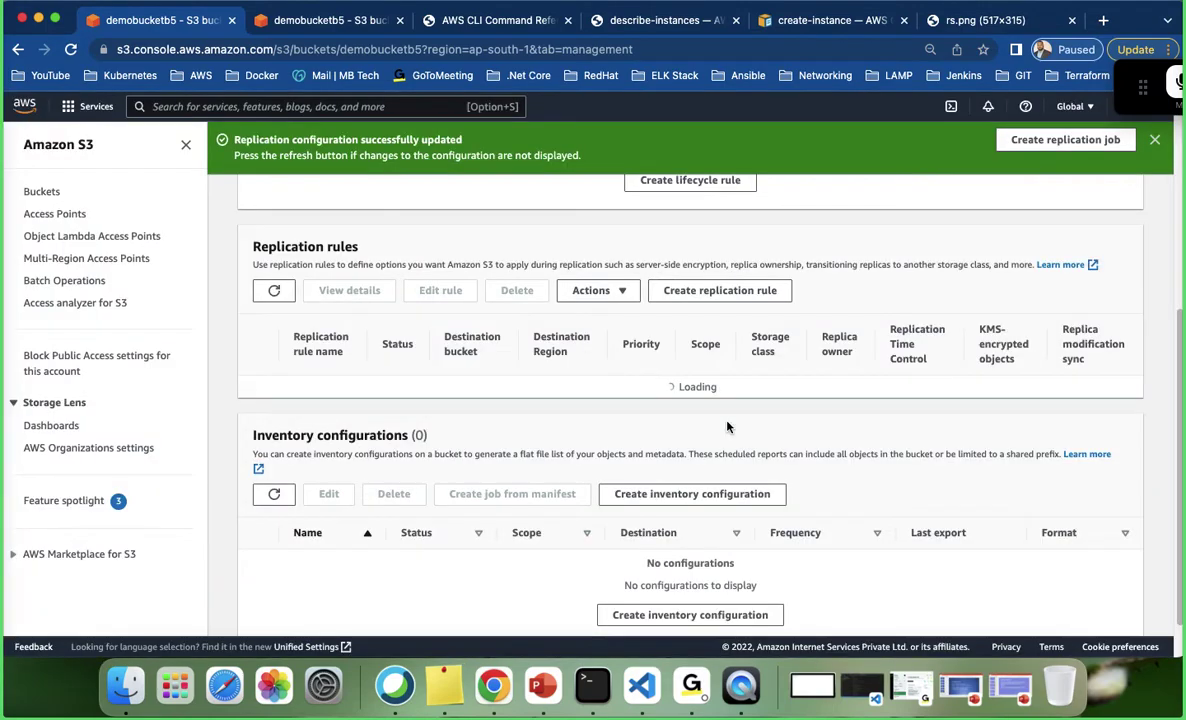
scroll(482, 416, down, 3)
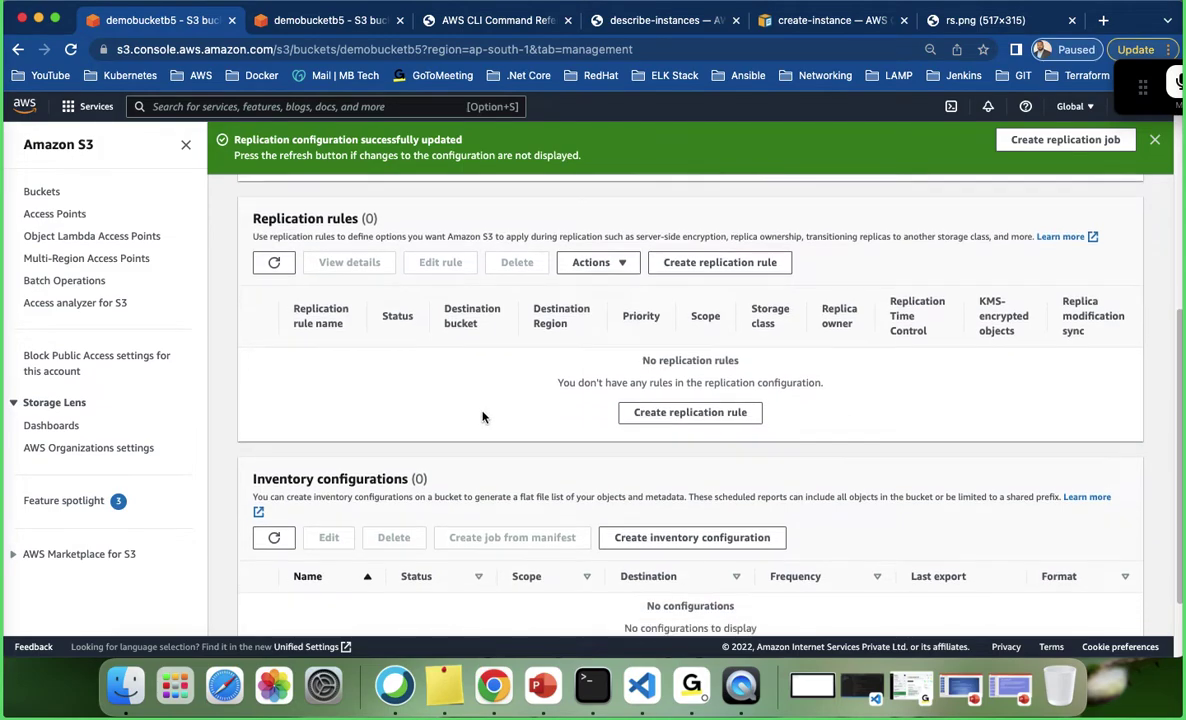
Return from demobucketb5 to the S3 bucket list and open demobucket-b5-sing to view its objects.
scroll(482, 416, up, 5)
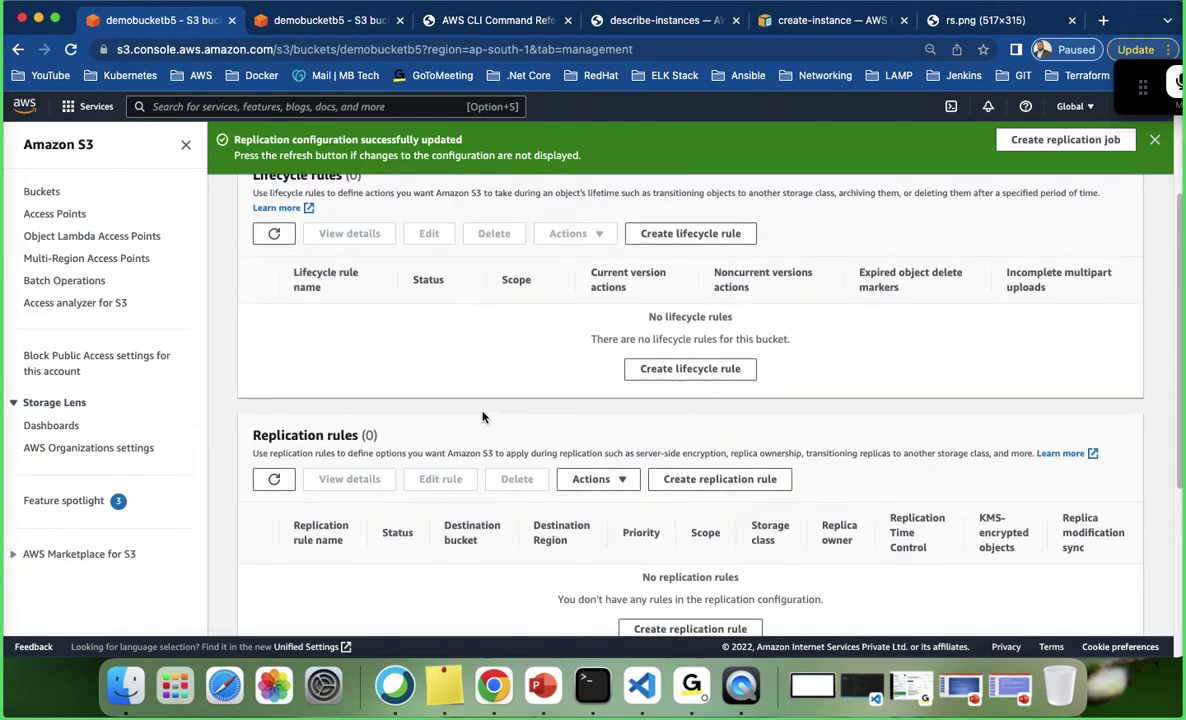
scroll(616, 333, up, 3)
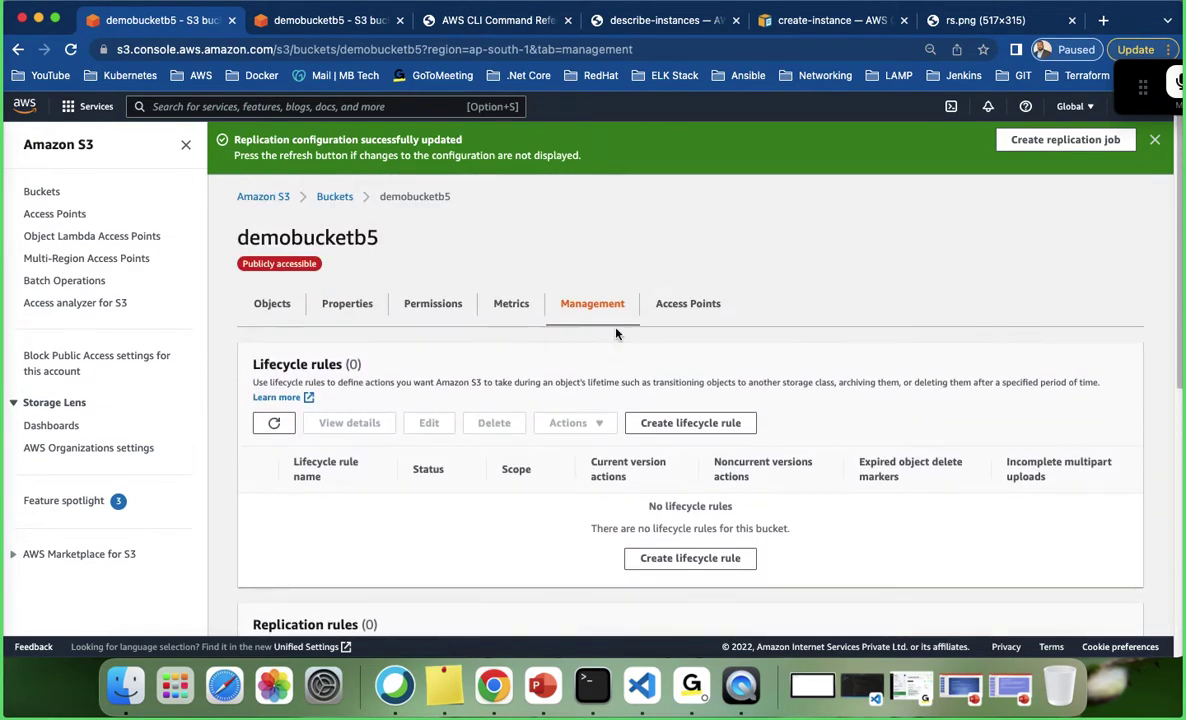
click(345, 199)
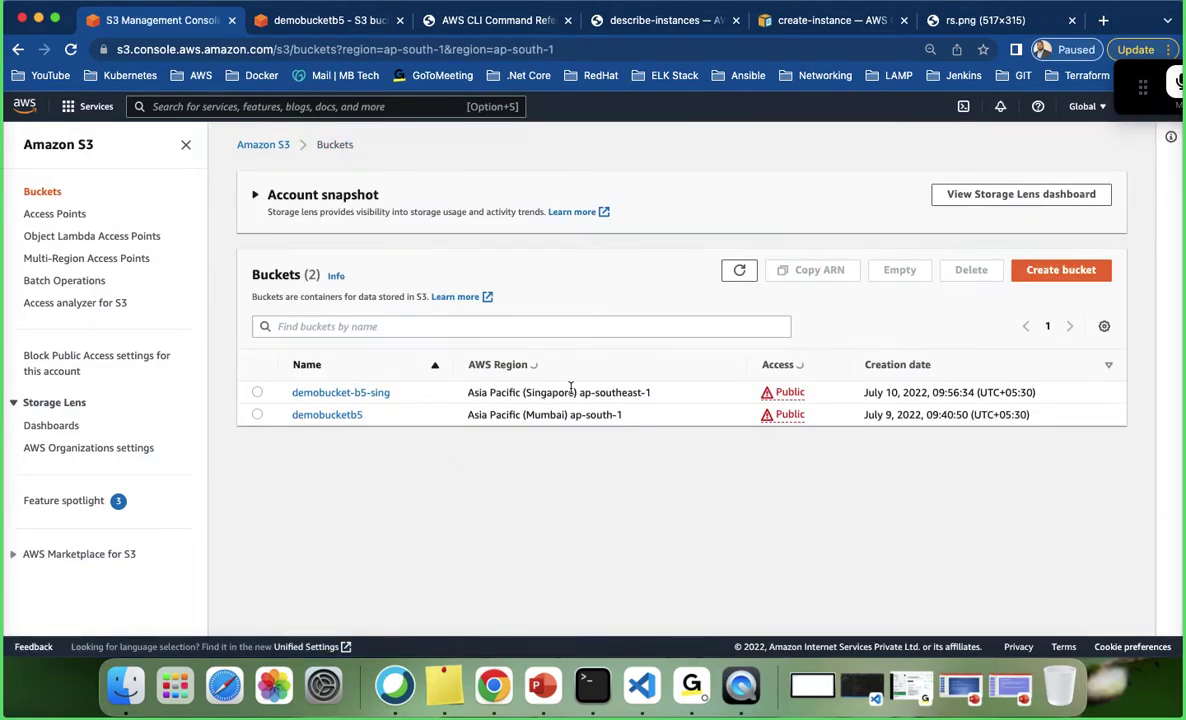
click(341, 393)
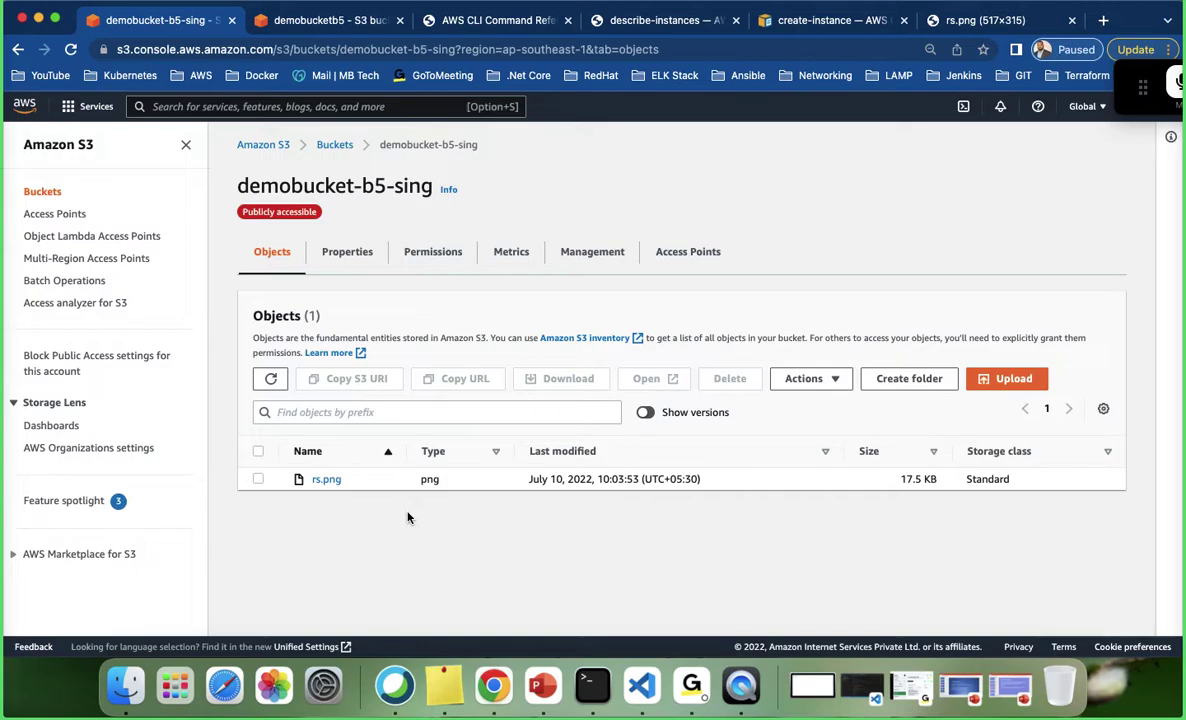
Go back to the bucket list, view the S3 Batch Operations jobs, and switch to the minimized PowerPoint window.
click(326, 148)
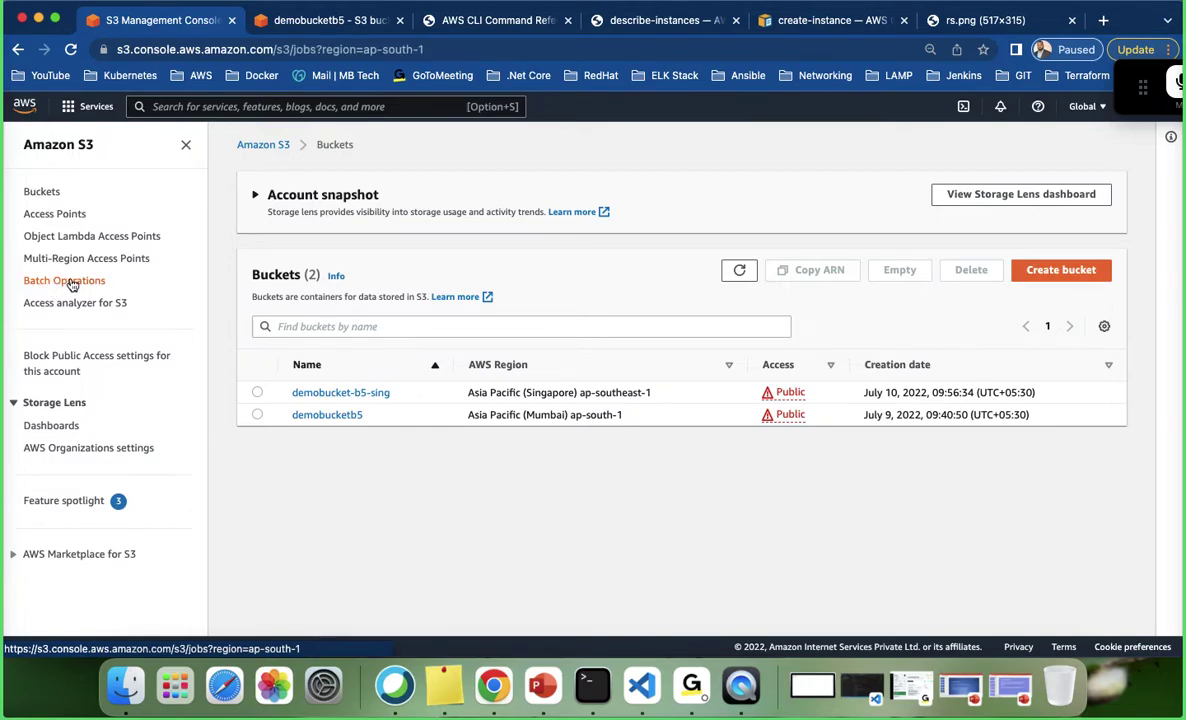
click(71, 284)
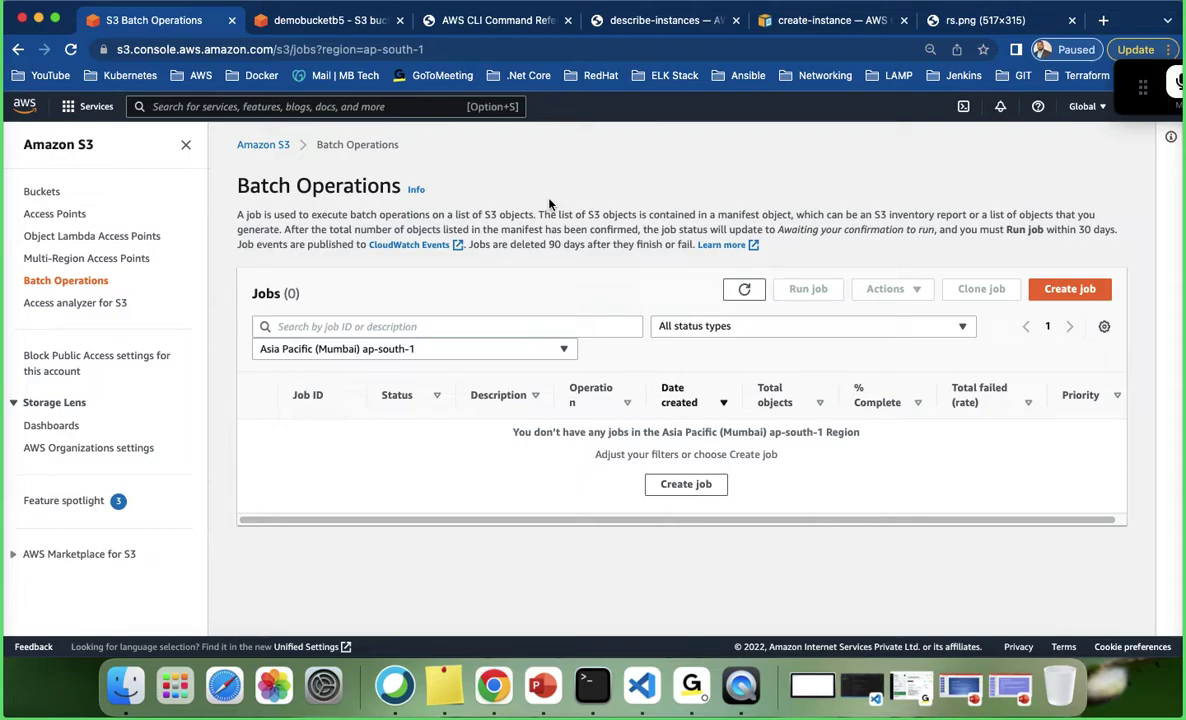
click(1017, 686)
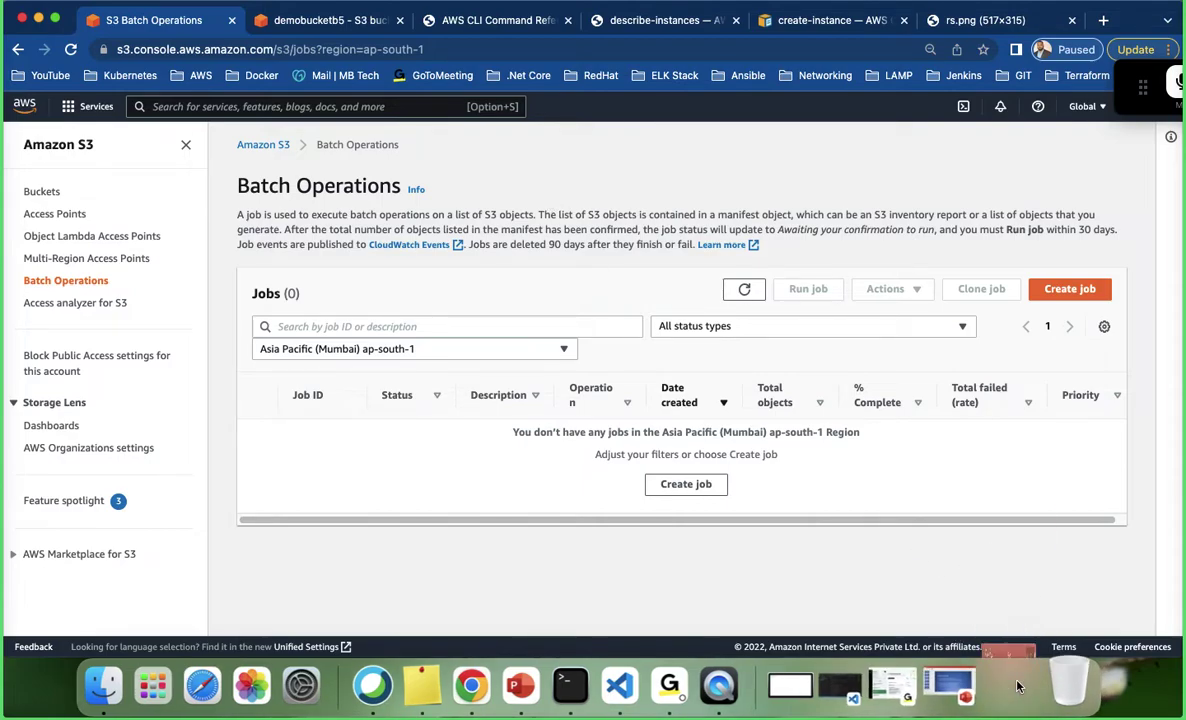